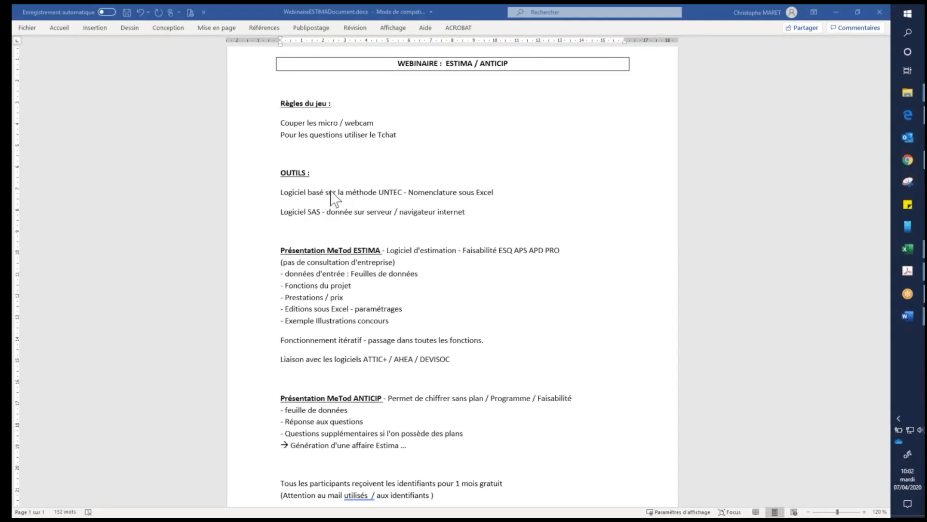
# - Review the webinar outline's OUTILS section on the UNTEC method and the server-based software, along with the presentation topics
pyautogui.click(331, 192)
pyautogui.click(390, 193)
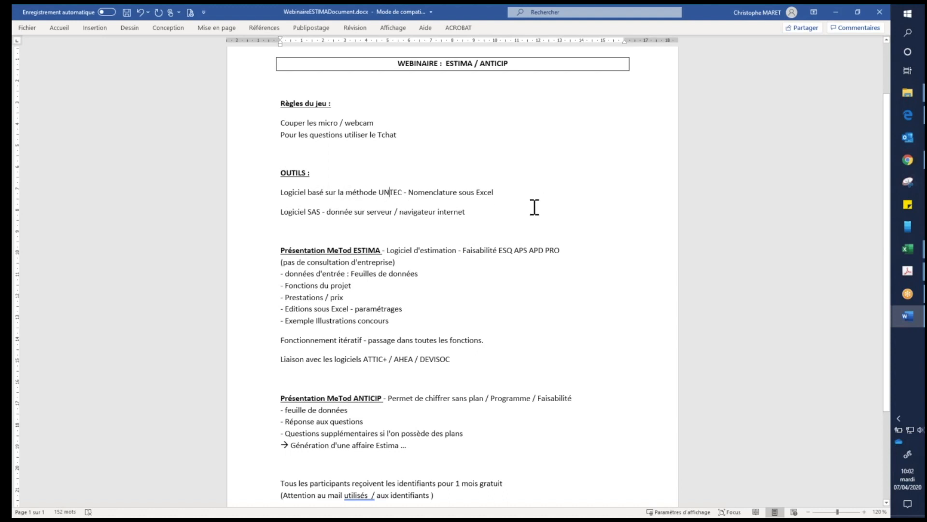
pyautogui.click(283, 212)
pyautogui.scroll(-2, 546, 305)
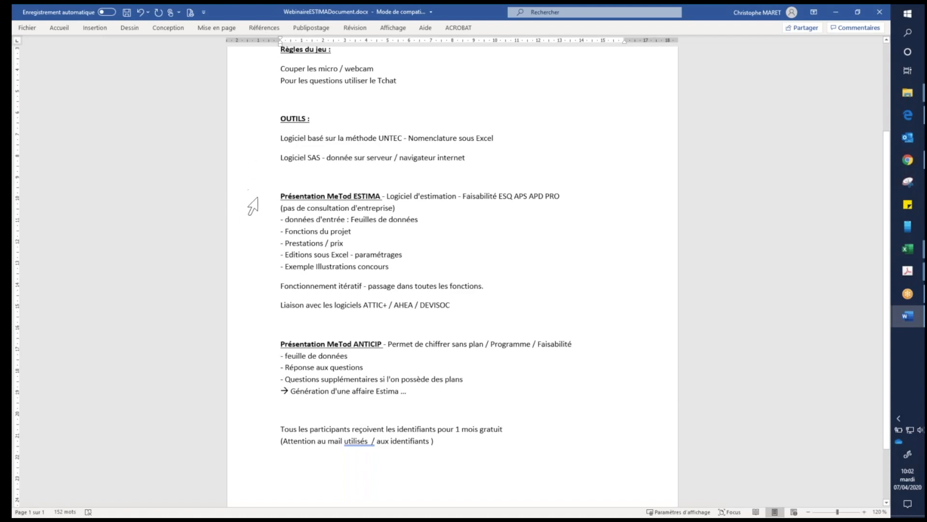
pyautogui.scroll(2, 311, 197)
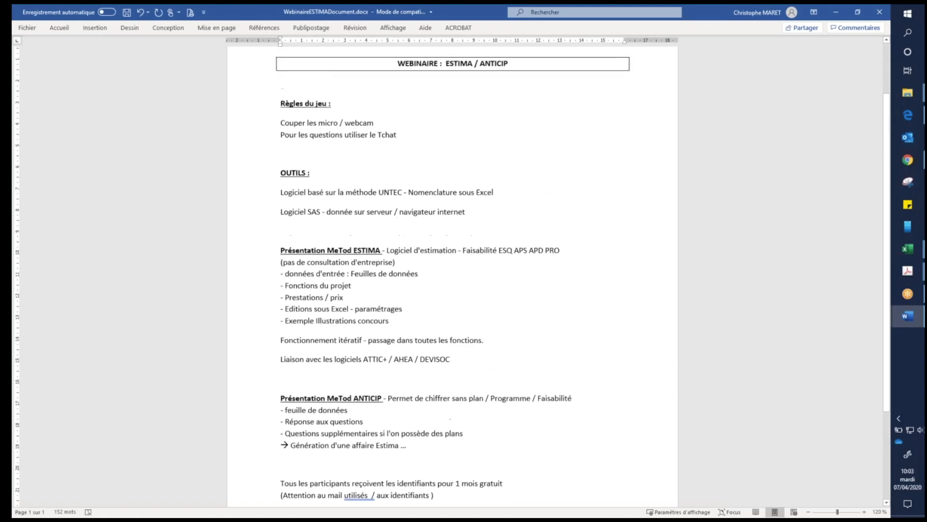
# - Restore the Word window to a smaller size, move it out of the way and activate the METHODE UNTEC text box in Excel
pyautogui.click(858, 12)
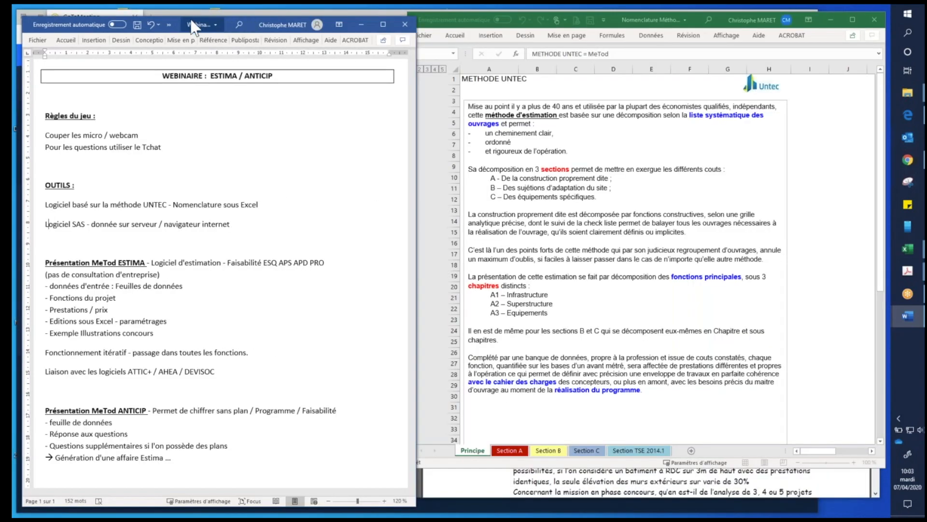
pyautogui.moveTo(256, 25); pyautogui.dragTo(926, 290)
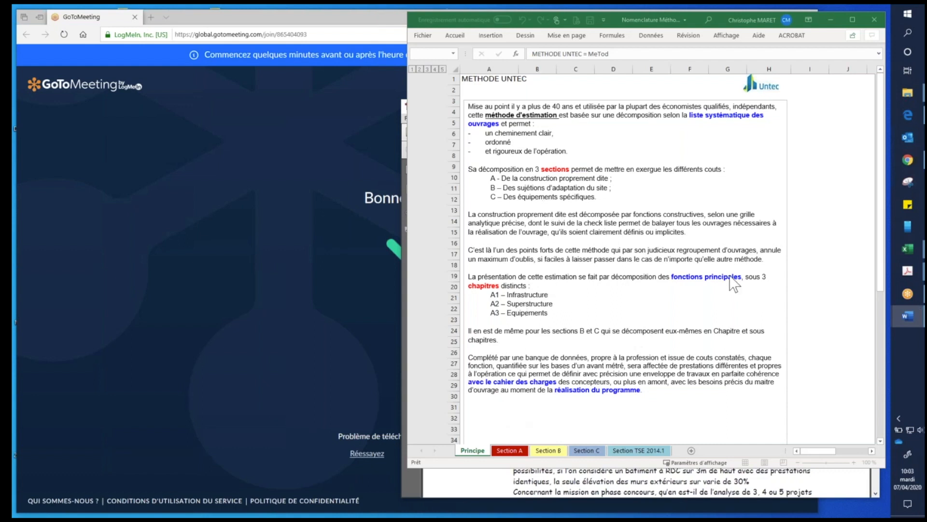
pyautogui.click(560, 107)
pyautogui.click(560, 107)
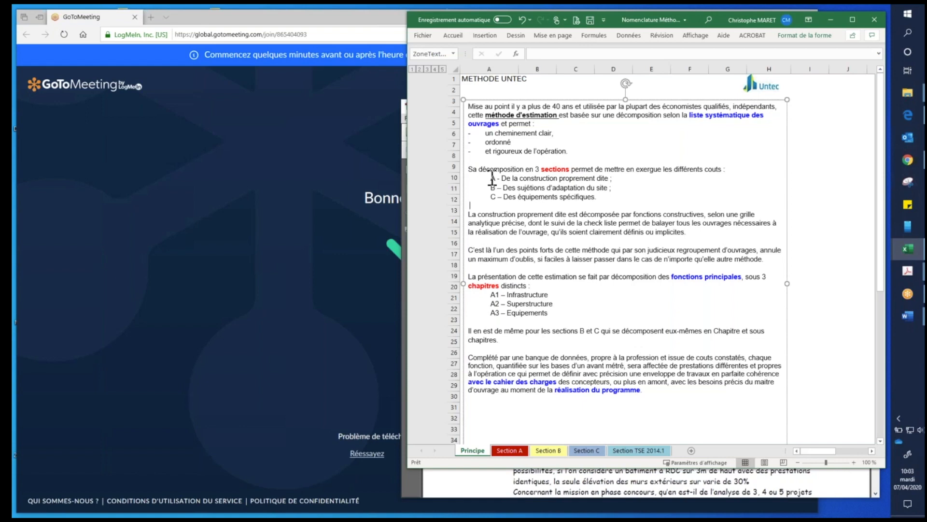
# - Highlight in turn the lines for sections A, B and C in the METHODE UNTEC text, ending on section A
pyautogui.moveTo(491, 178); pyautogui.dragTo(634, 178)
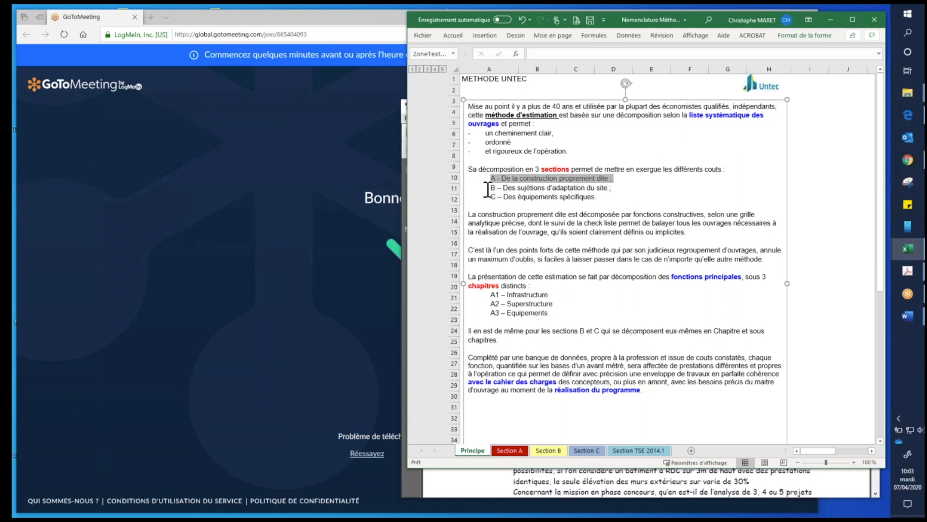
pyautogui.moveTo(487, 190); pyautogui.dragTo(643, 192)
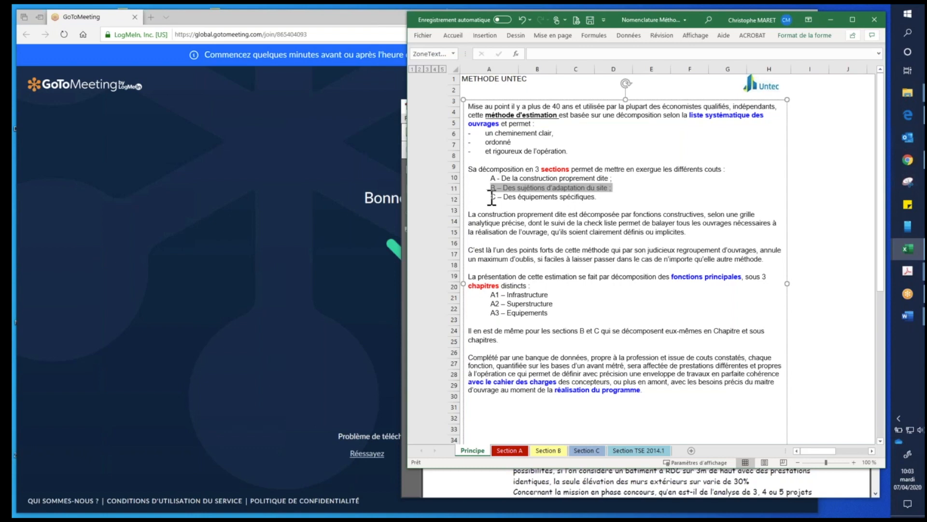
pyautogui.moveTo(491, 197); pyautogui.dragTo(595, 198)
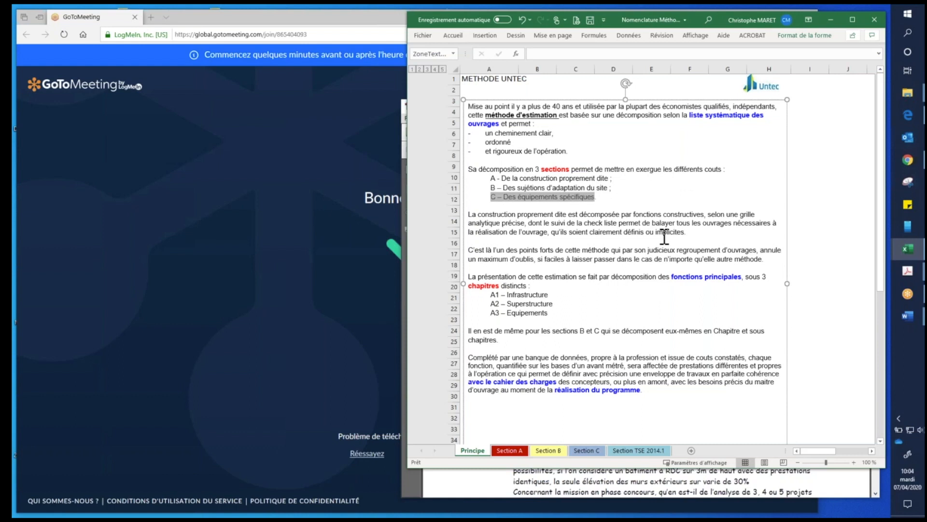
pyautogui.click(491, 197)
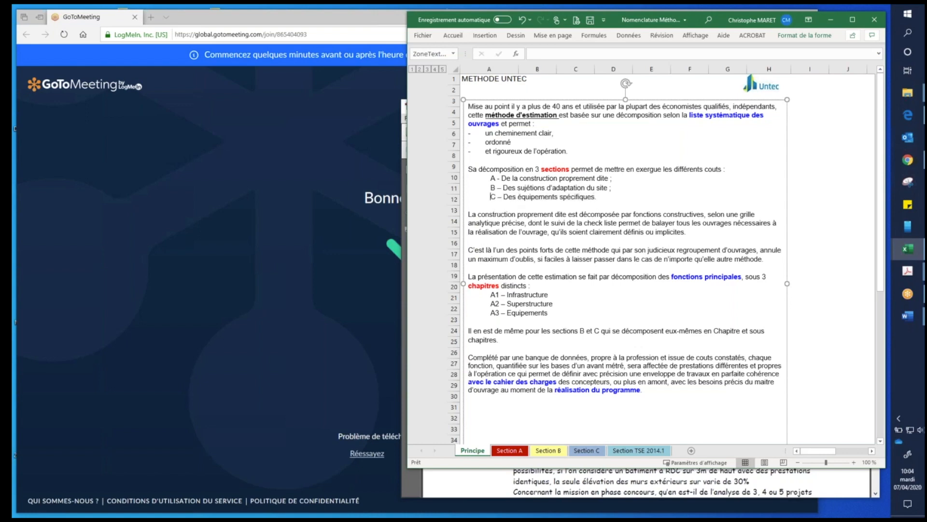
pyautogui.moveTo(617, 194); pyautogui.dragTo(490, 197)
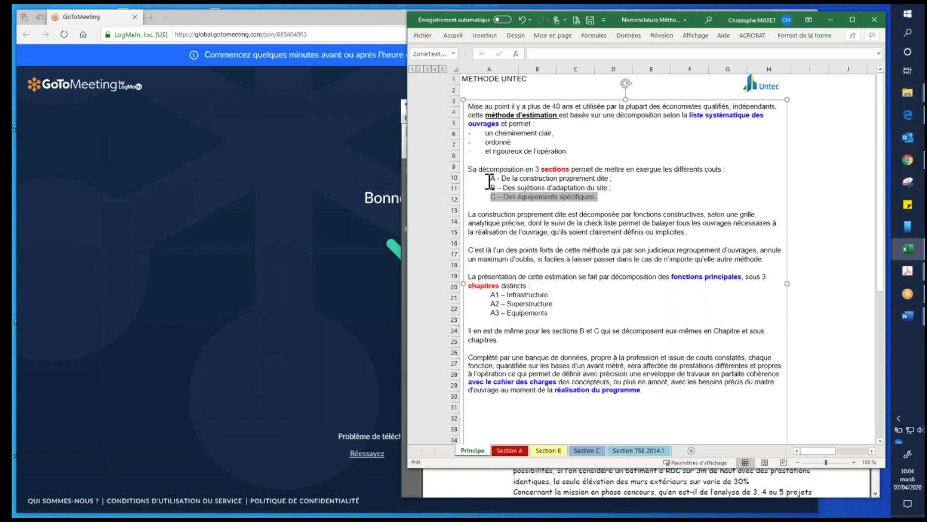
pyautogui.moveTo(490, 178); pyautogui.dragTo(628, 178)
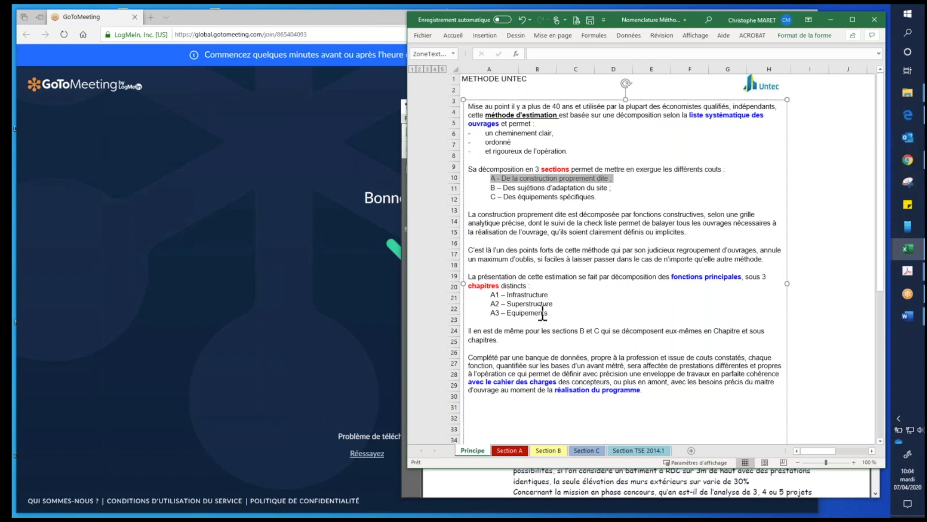
# - Point out chapters A1 Infrastructure and A3 Equipements, and the paragraph about the cost database
pyautogui.click(535, 296)
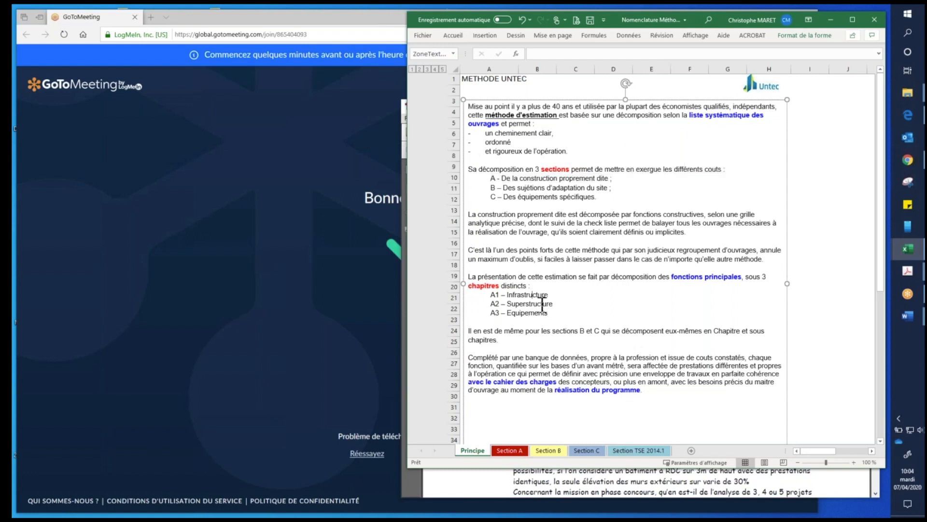
pyautogui.click(535, 313)
pyautogui.click(605, 357)
# - Bring Faire une estimation.pdf to the front and read its section 2.2 La Méthode UNTEC
pyautogui.click(411, 491)
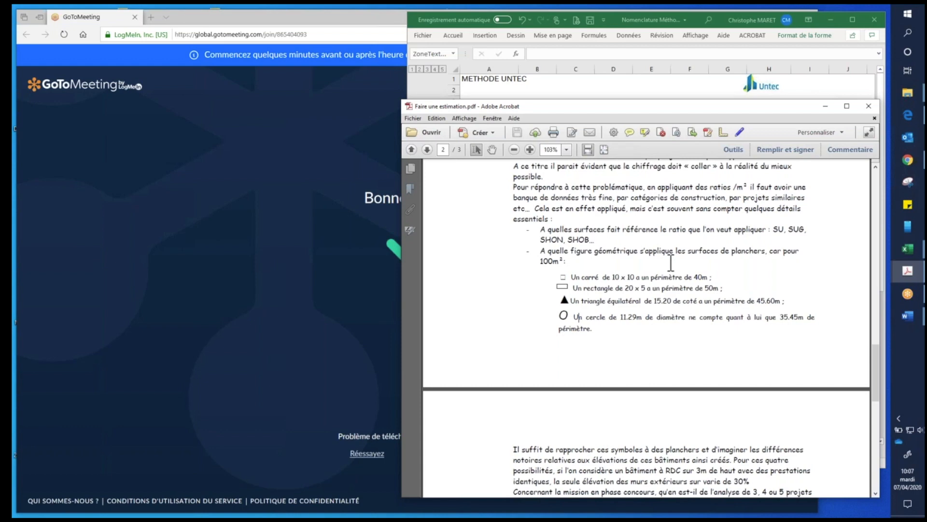
pyautogui.scroll(-10, 671, 263)
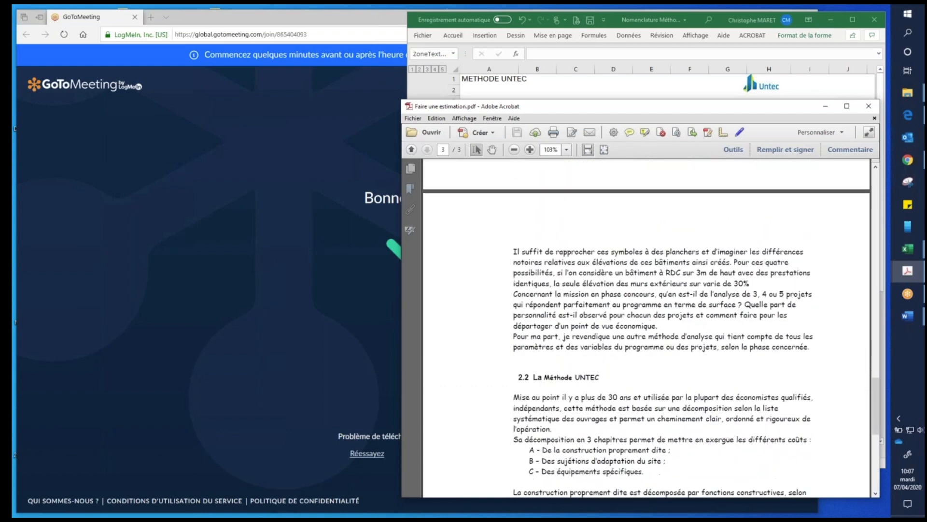
pyautogui.scroll(-1, 666, 263)
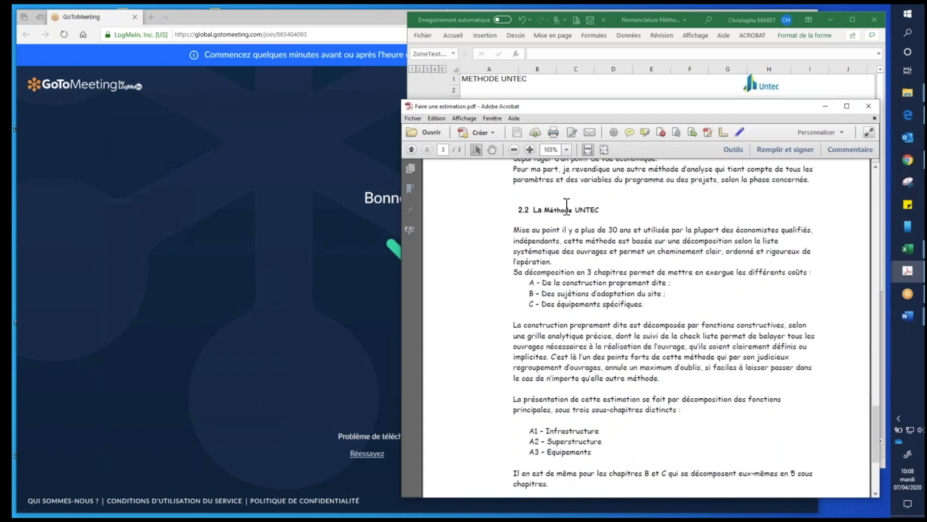
pyautogui.scroll(-1, 691, 333)
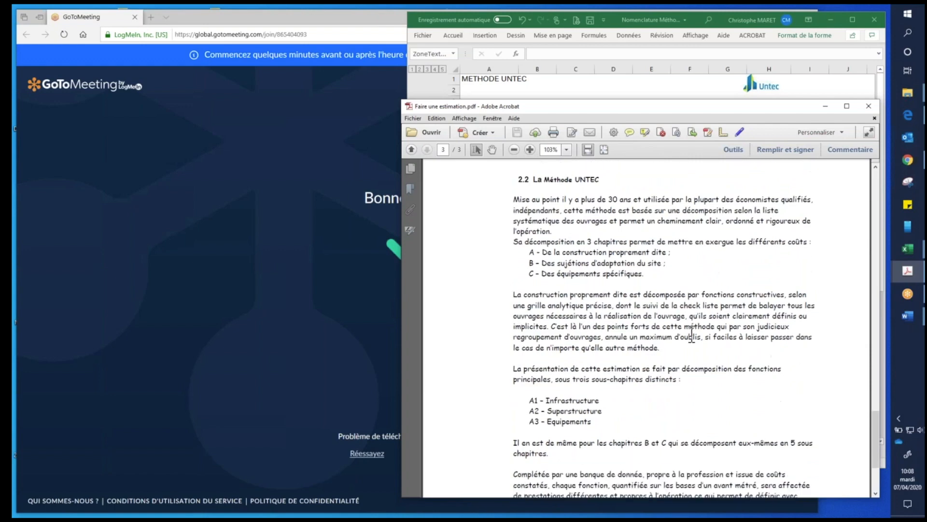
pyautogui.click(609, 183)
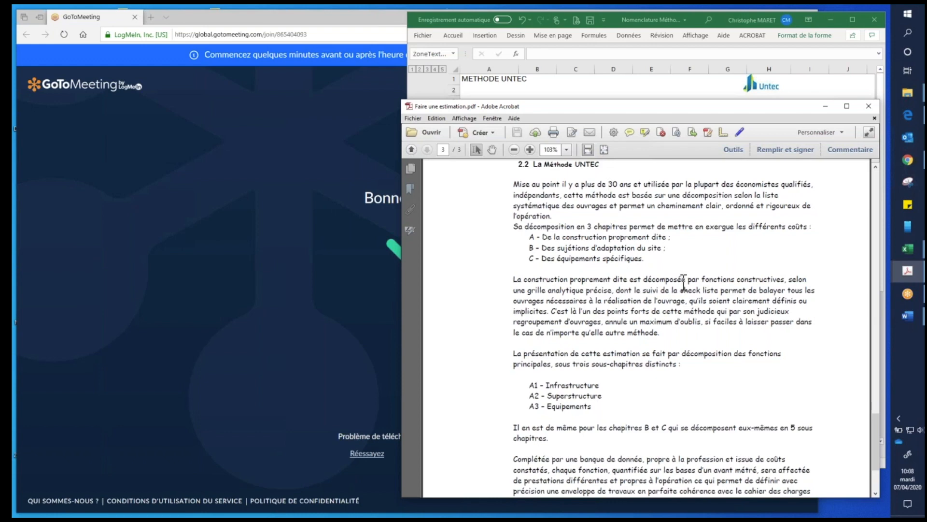
pyautogui.scroll(1, 684, 283)
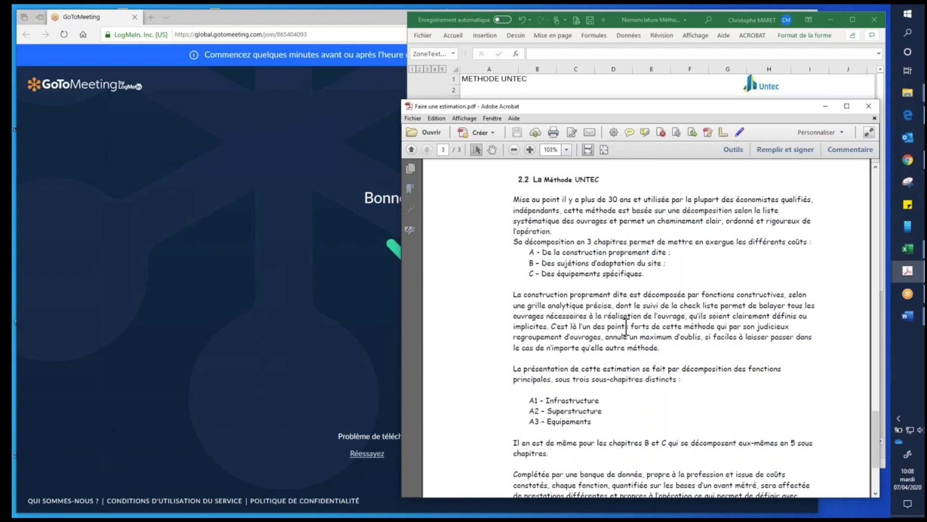
pyautogui.scroll(-3, 626, 328)
pyautogui.scroll(1, 657, 232)
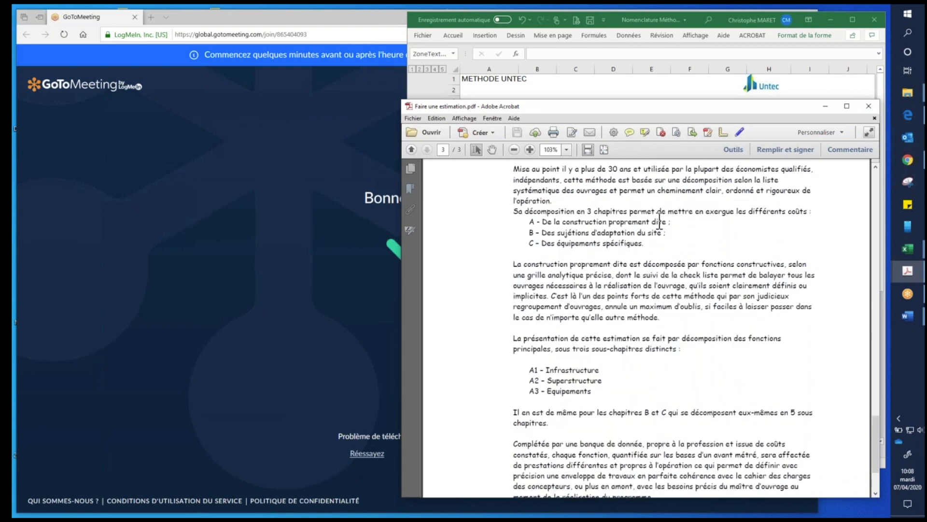
# - Bring the Nomenclature Méthode UNTEC workbook to the front, enlarge its window and show the nomenclature plan on the Principe sheet
pyautogui.click(688, 17)
pyautogui.moveTo(407, 469); pyautogui.dragTo(171, 488)
pyautogui.scroll(-9, 363, 252)
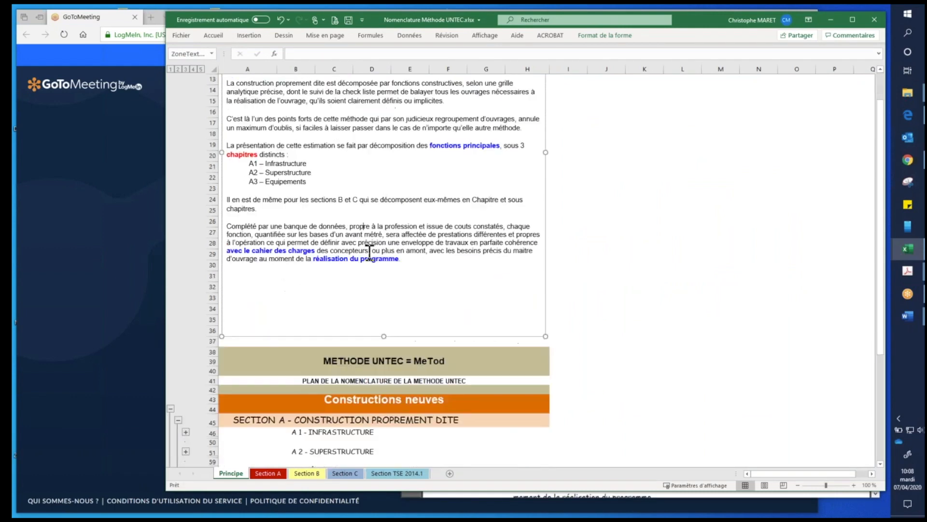
pyautogui.scroll(-3, 310, 252)
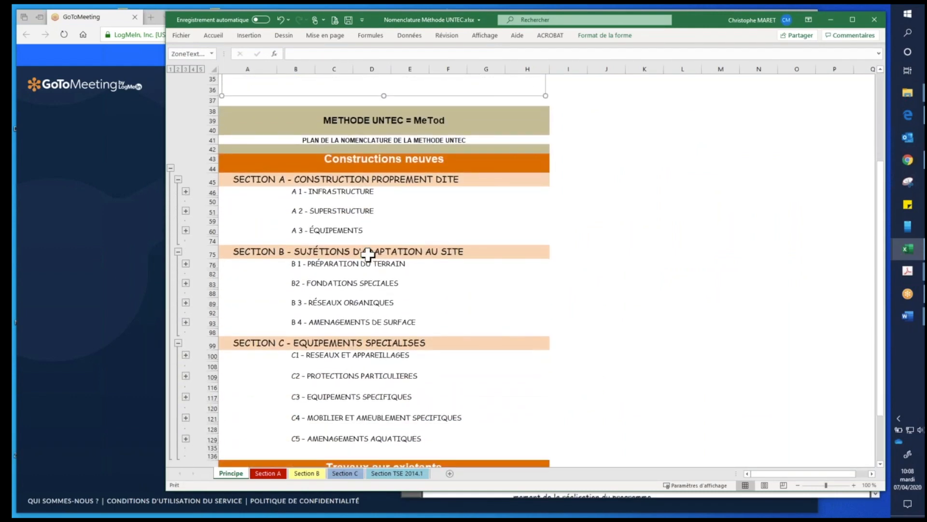
# - Go through the Constructions neuves plan, marking the headings of sections A, B and C and the chapters of section A
pyautogui.click(279, 119)
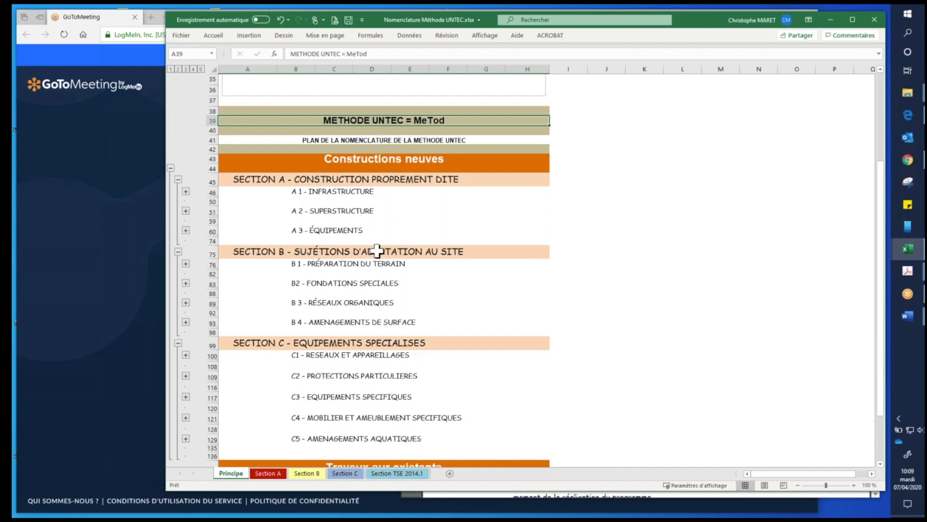
pyautogui.click(245, 180)
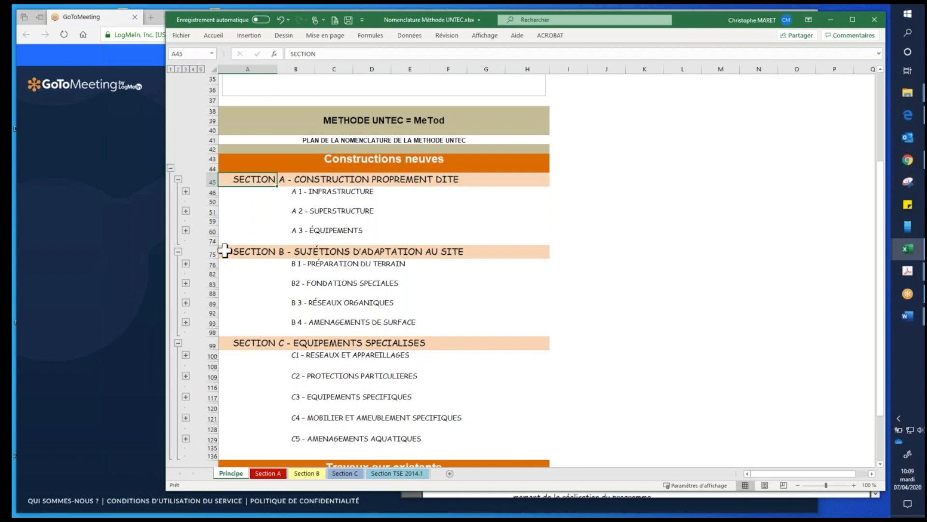
pyautogui.click(300, 192)
pyautogui.click(300, 211)
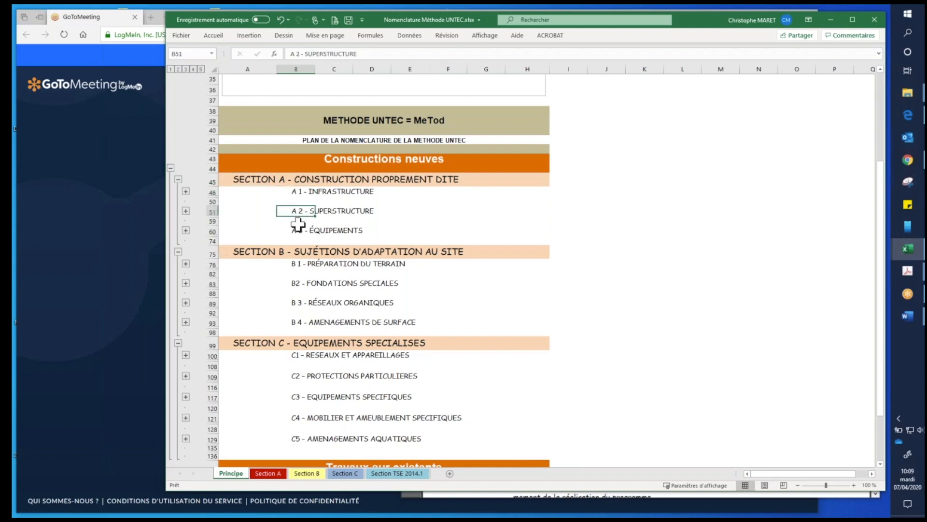
pyautogui.click(239, 251)
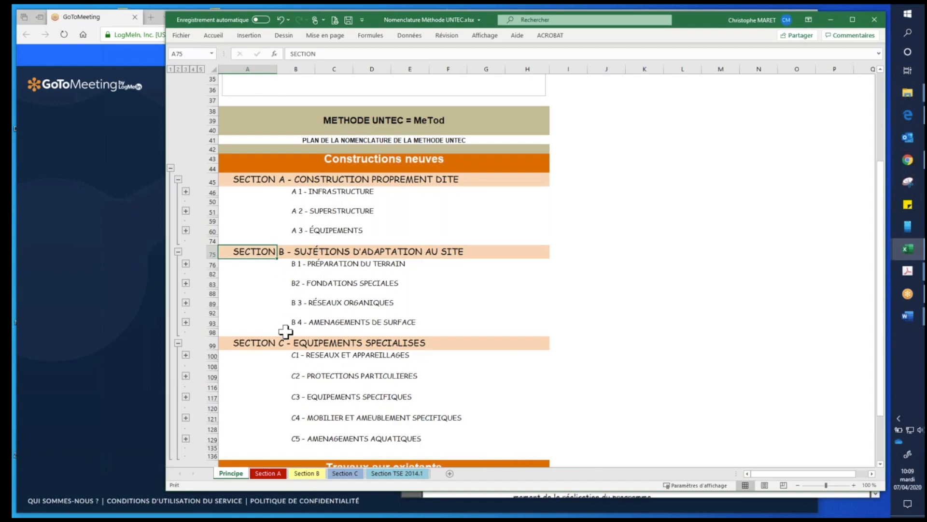
pyautogui.click(235, 343)
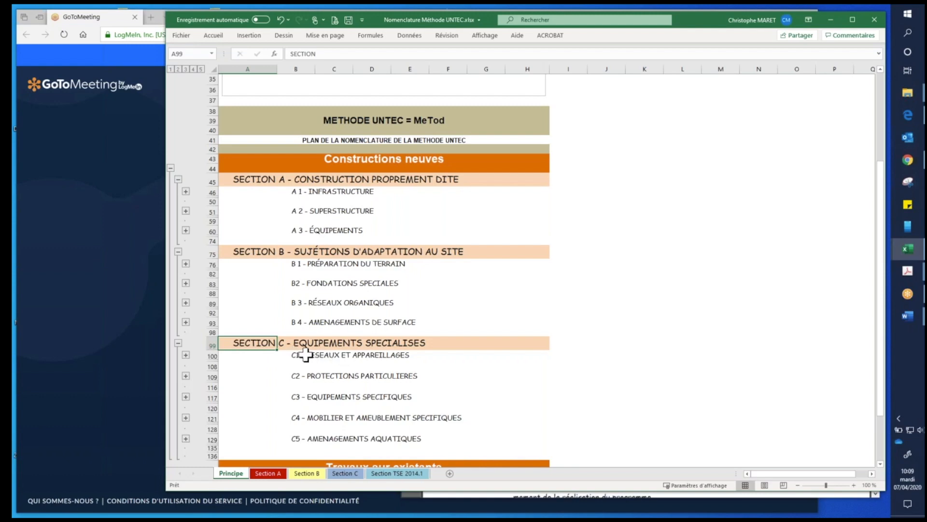
pyautogui.scroll(-1, 393, 348)
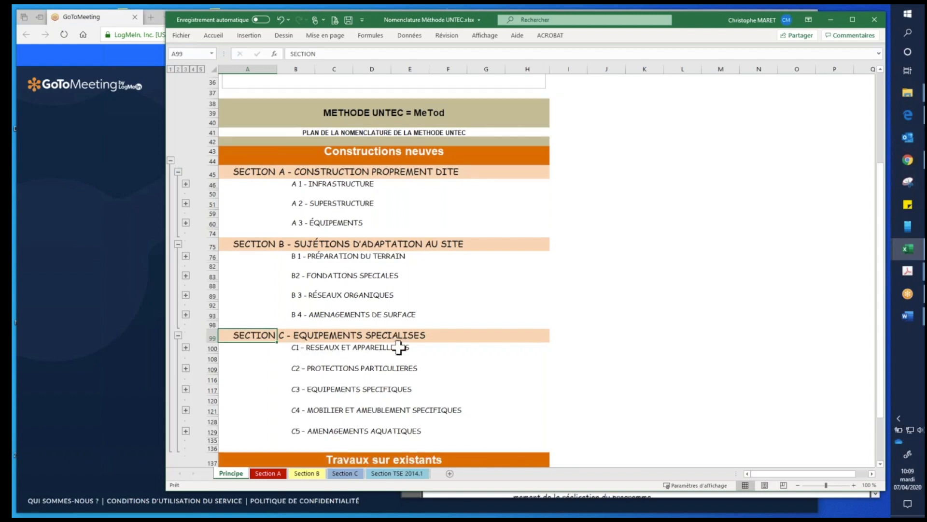
# - Expand the A 1 Infrastructure and A 2 Superstructure groups and select the row of A 12 Fondations théoriques en conditions normales
pyautogui.click(186, 170)
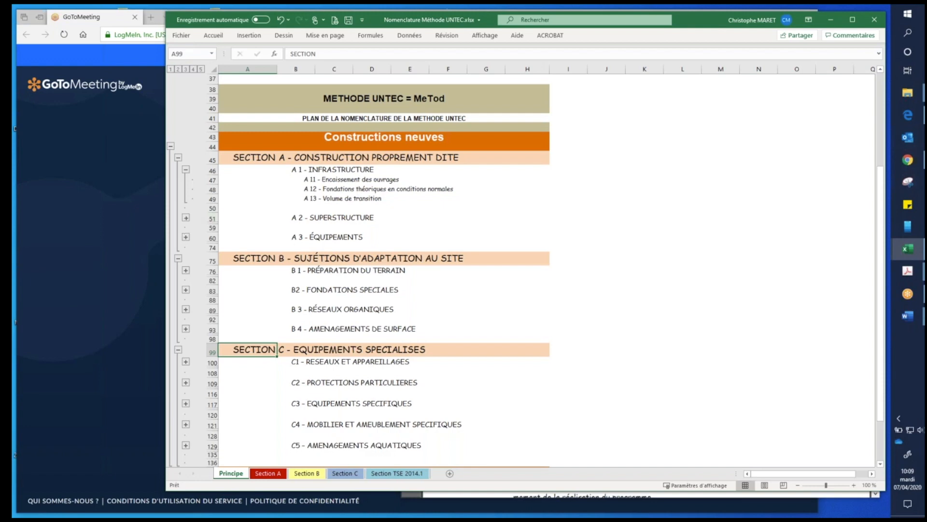
pyautogui.click(186, 217)
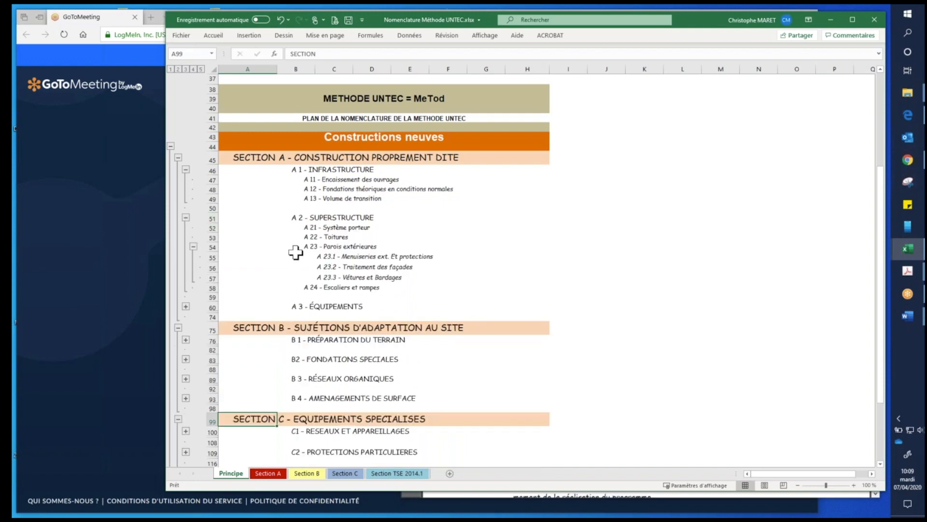
pyautogui.click(344, 180)
pyautogui.click(333, 191)
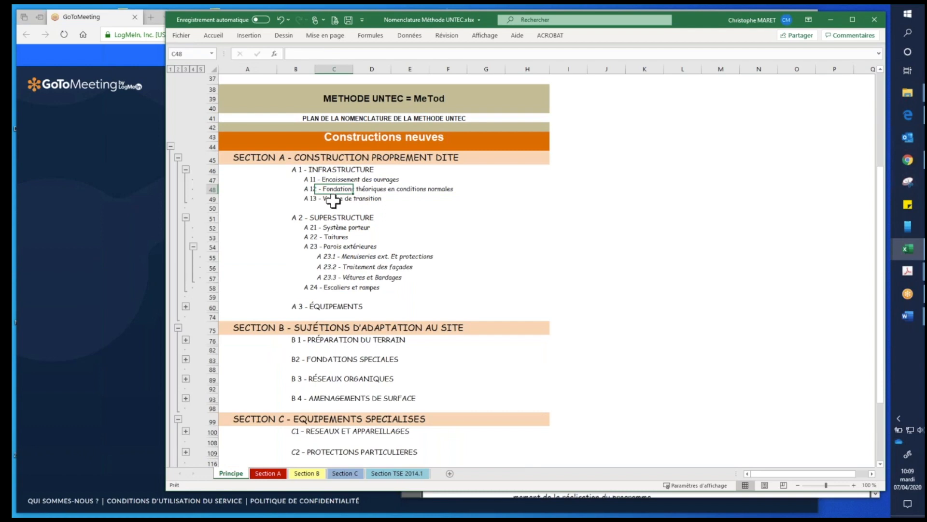
pyautogui.click(211, 191)
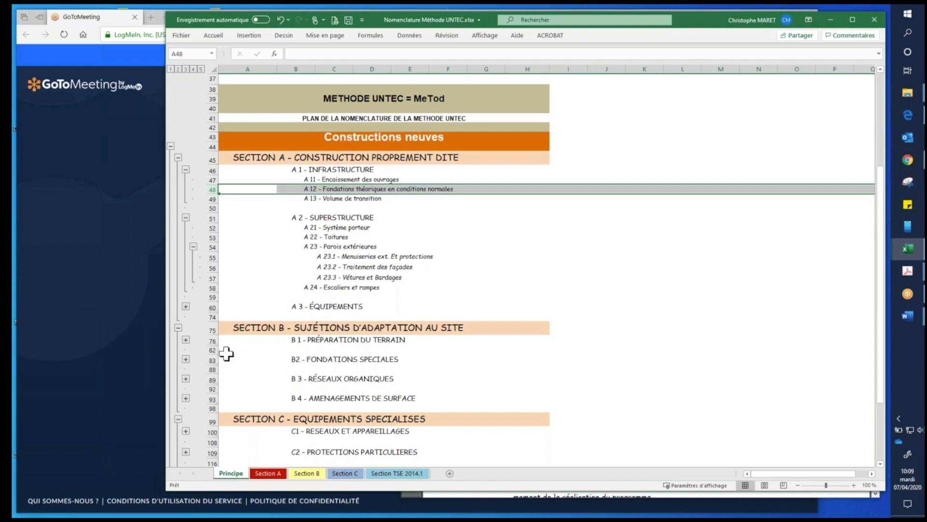
# - Expand the B2 Fondations spéciales group in section B and point out its heading row
pyautogui.click(185, 360)
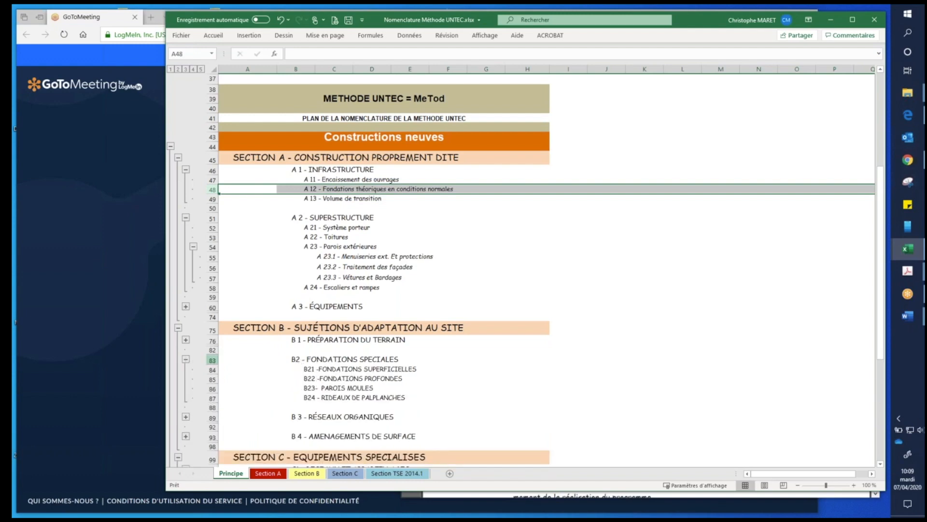
pyautogui.click(302, 359)
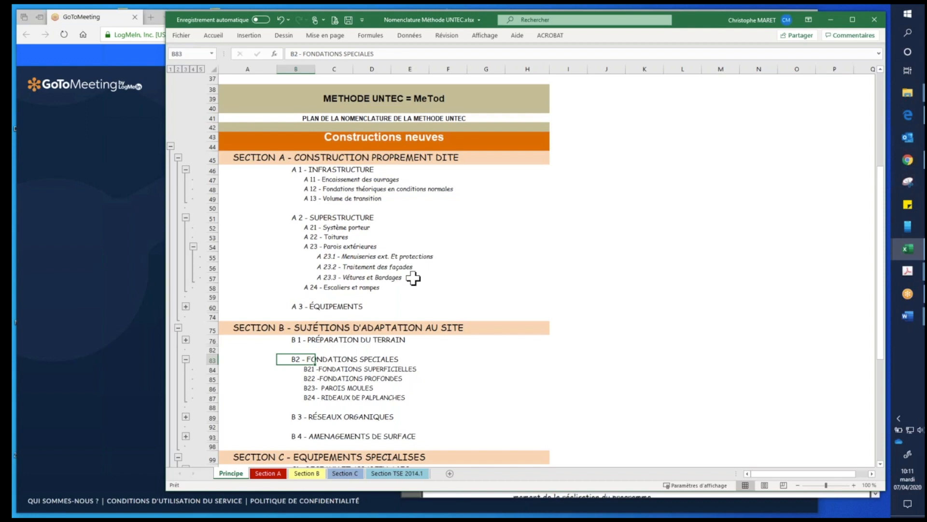
pyautogui.click(513, 361)
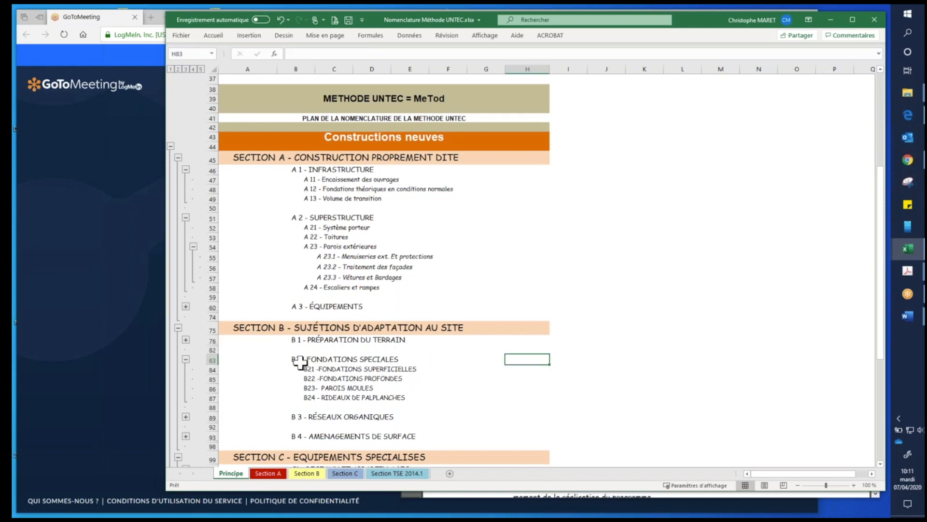
# - Point out the headings B2 Fondations spéciales, A 1 Infrastructure and A 2 Superstructure in the nomenclature plan
pyautogui.click(299, 362)
pyautogui.click(303, 219)
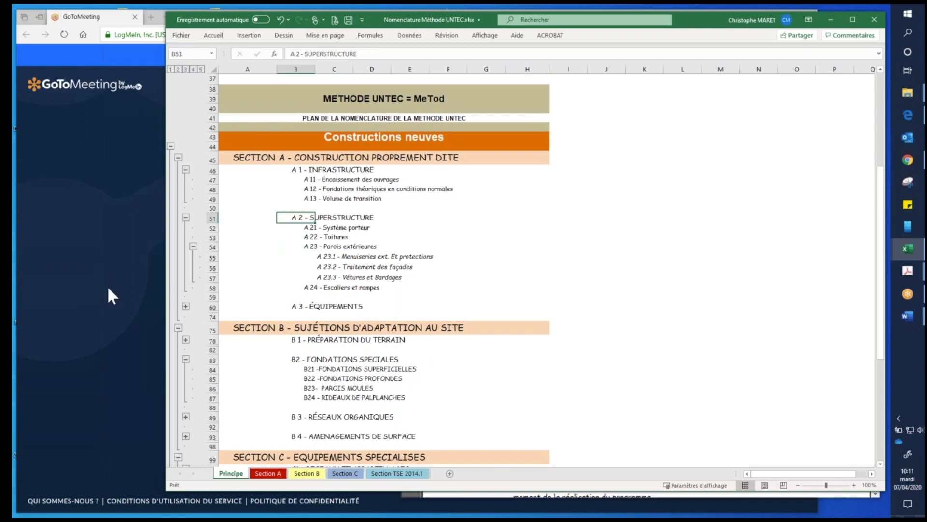
pyautogui.click(327, 170)
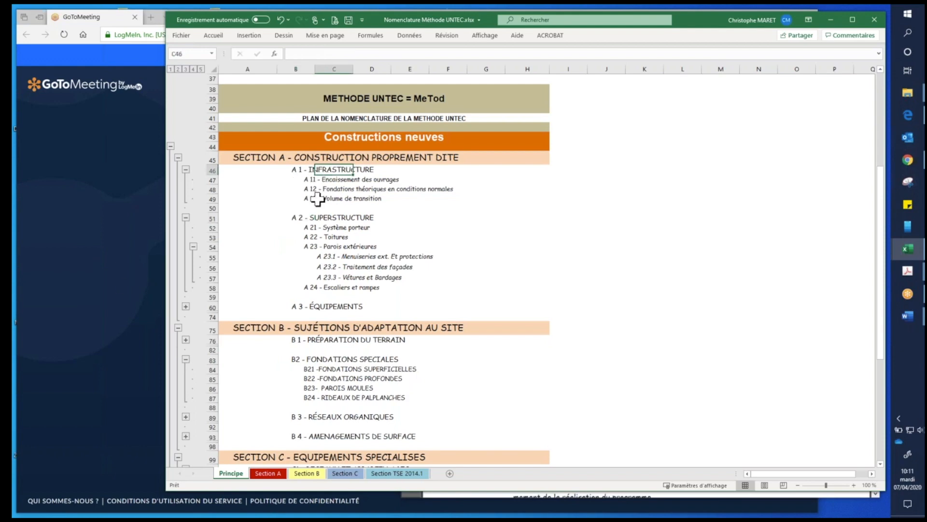
pyautogui.click(289, 219)
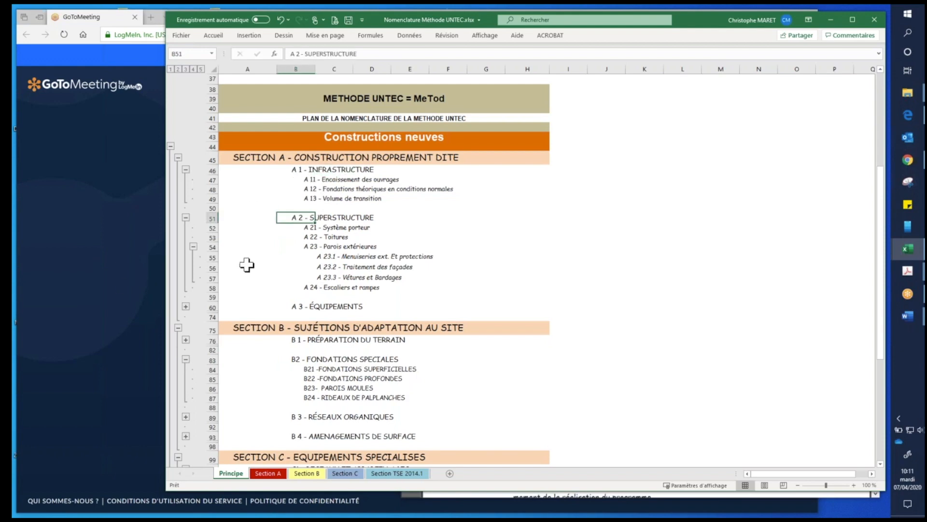
# - Mark the A 22 Toitures row in the plan and make the workbook window slightly smaller
pyautogui.click(310, 238)
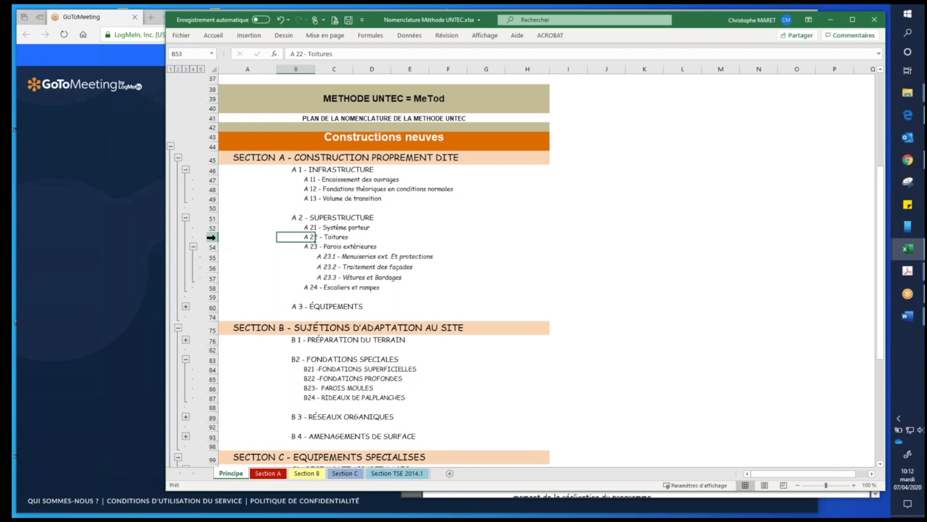
pyautogui.click(211, 238)
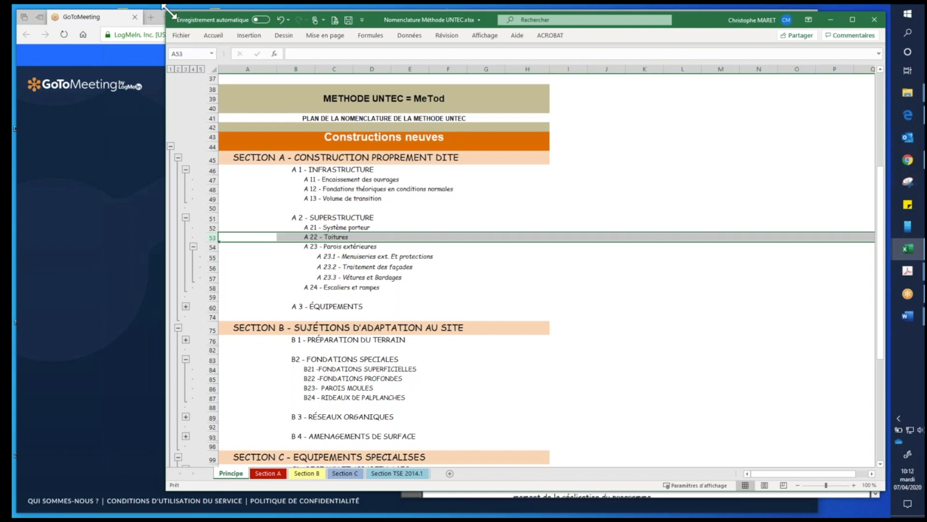
pyautogui.moveTo(166, 11); pyautogui.dragTo(191, 22)
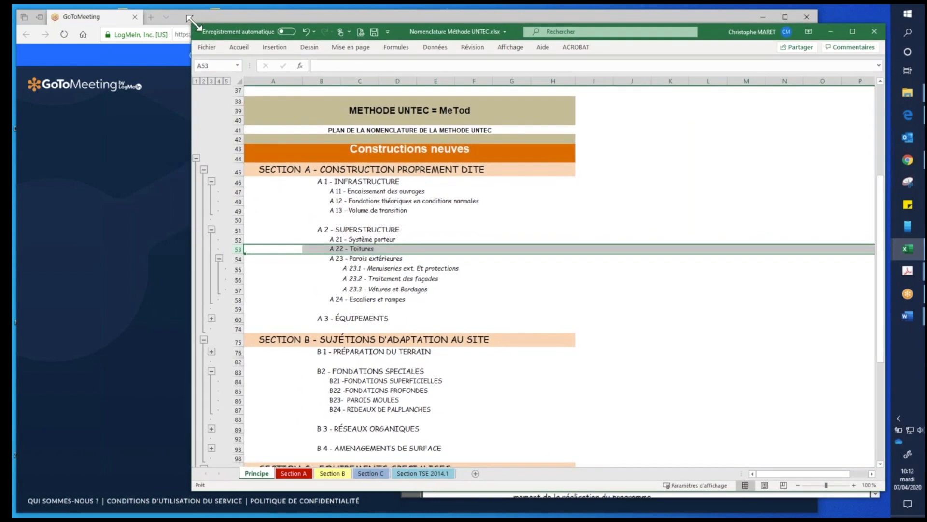
pyautogui.click(386, 248)
pyautogui.click(321, 249)
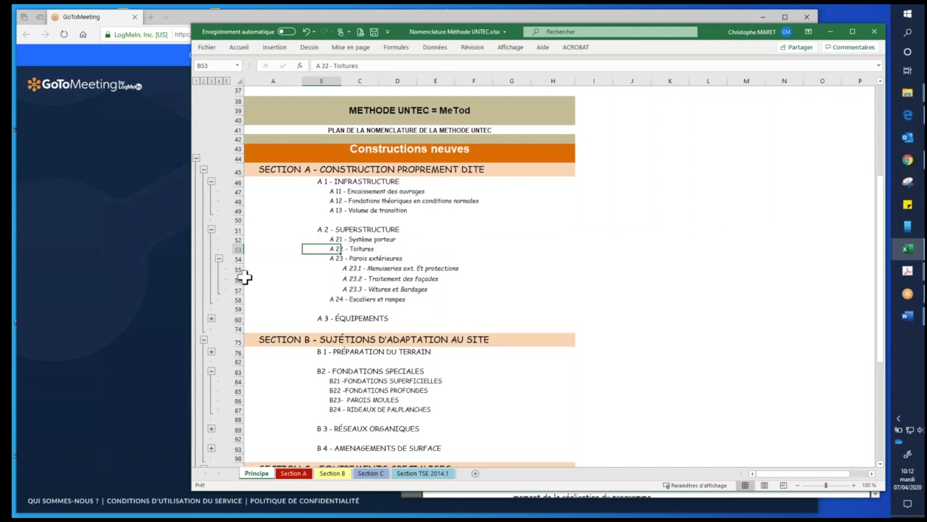
pyautogui.click(257, 251)
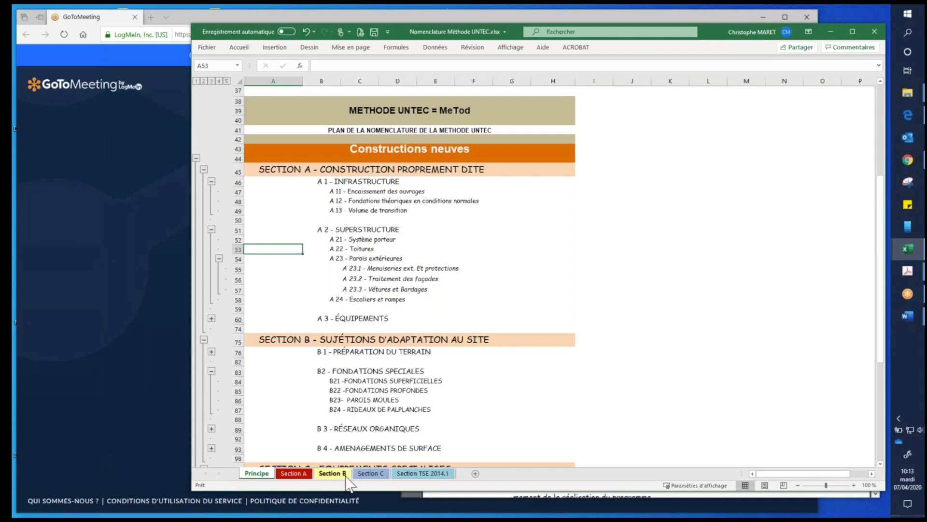
# - Show the Section A sheet and browse its detailed nomenclature from A1 Infrastructure down to A22 Toitures
pyautogui.click(303, 476)
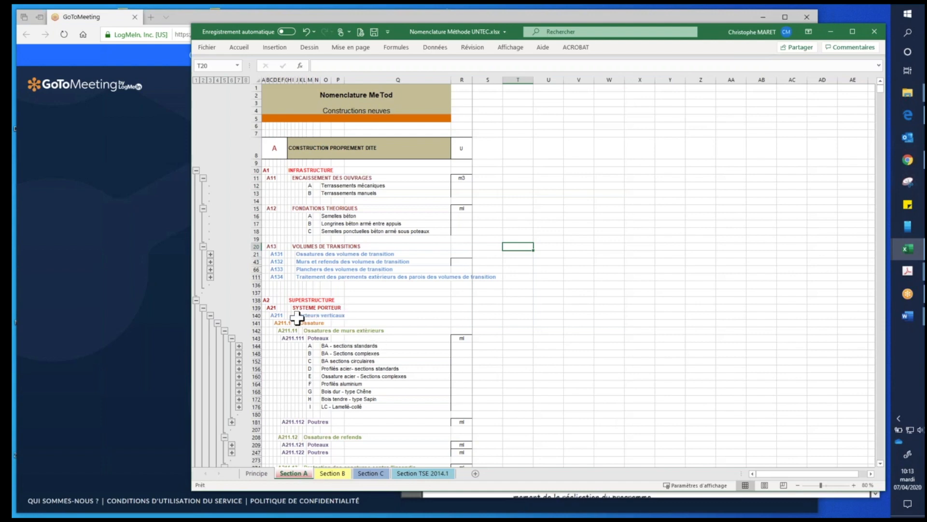
pyautogui.click(305, 322)
pyautogui.scroll(-1, 352, 352)
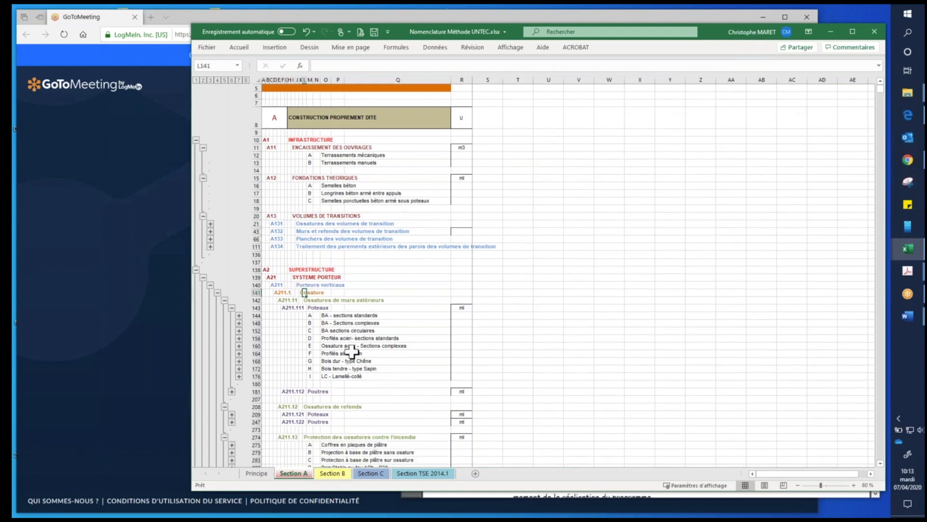
pyautogui.scroll(-10, 351, 352)
pyautogui.scroll(-15, 352, 351)
pyautogui.scroll(-6, 352, 351)
pyautogui.scroll(-13, 352, 352)
pyautogui.scroll(-2, 352, 352)
pyautogui.scroll(-15, 352, 352)
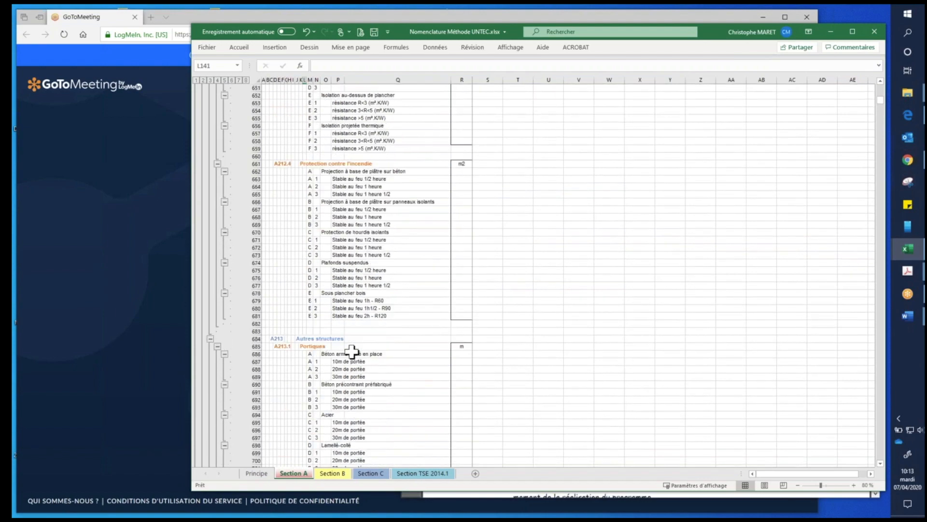
pyautogui.scroll(-20, 351, 352)
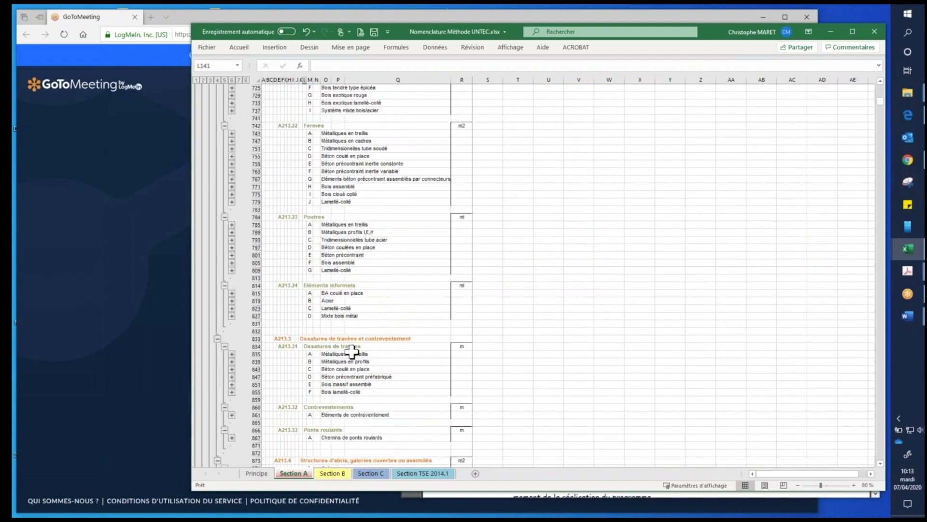
pyautogui.scroll(-15, 351, 352)
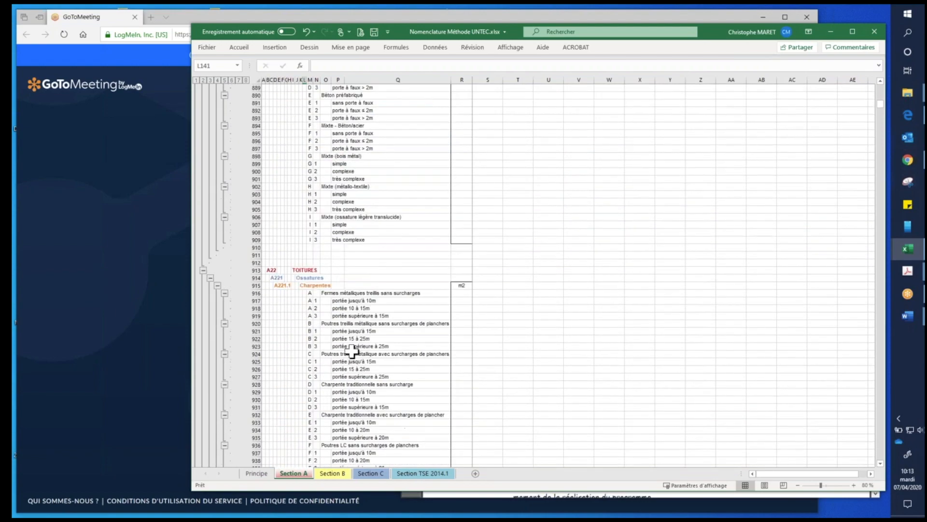
pyautogui.scroll(-6, 352, 352)
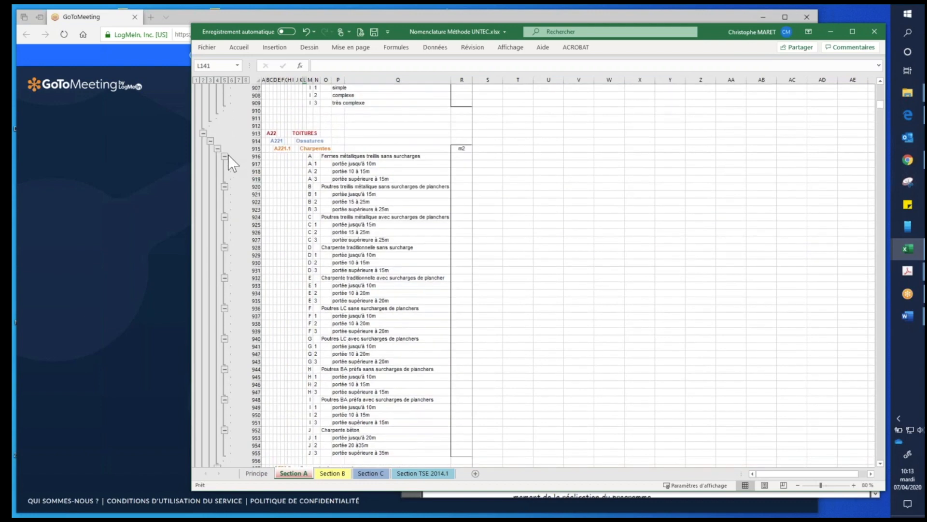
# - Collapse the detail rows of items A to J under A221.1 Charpentes
pyautogui.click(225, 157)
pyautogui.click(224, 164)
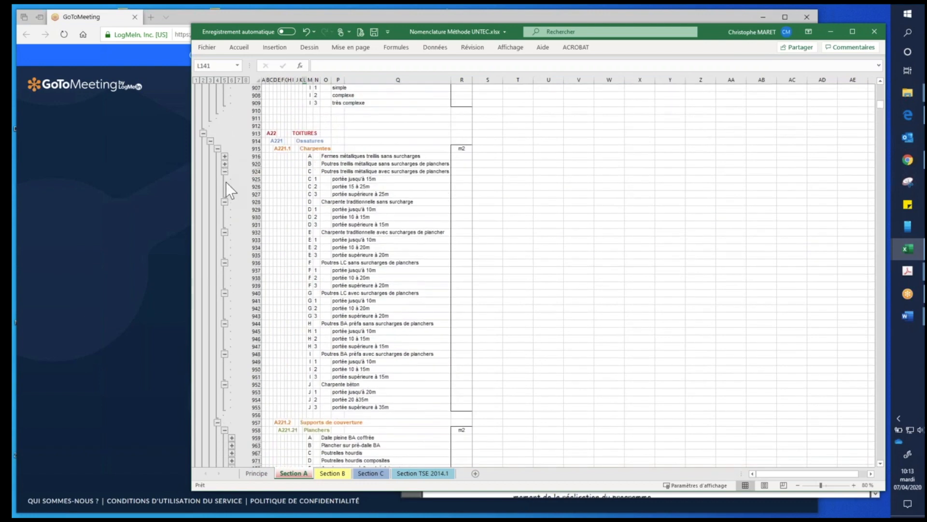
pyautogui.click(225, 172)
pyautogui.click(224, 179)
pyautogui.click(225, 187)
pyautogui.click(224, 194)
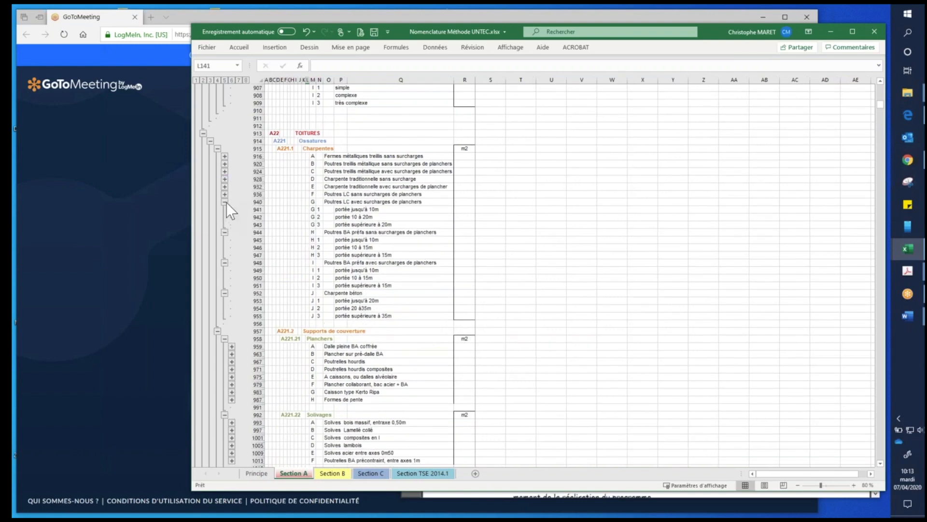
pyautogui.click(224, 202)
pyautogui.click(225, 209)
pyautogui.click(225, 217)
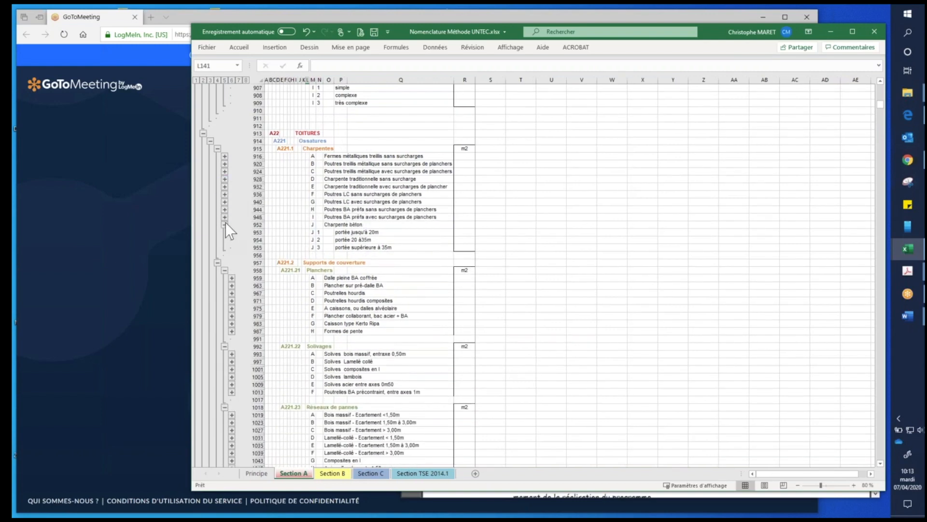
pyautogui.click(224, 225)
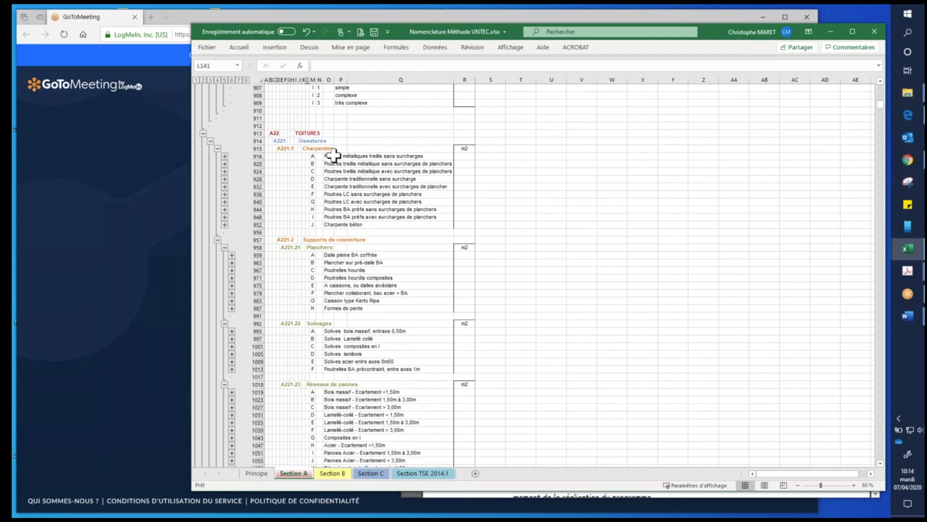
# - Collapse the subgroups A221.21 Planchers to A221.27 Voûtes ou Coques under A221.2 Supports de couverture
pyautogui.click(225, 248)
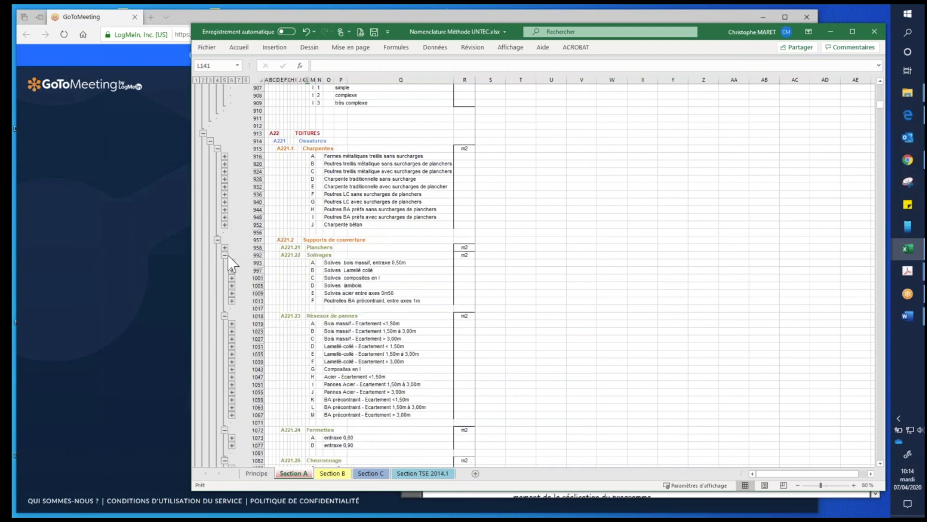
pyautogui.click(225, 255)
pyautogui.click(225, 263)
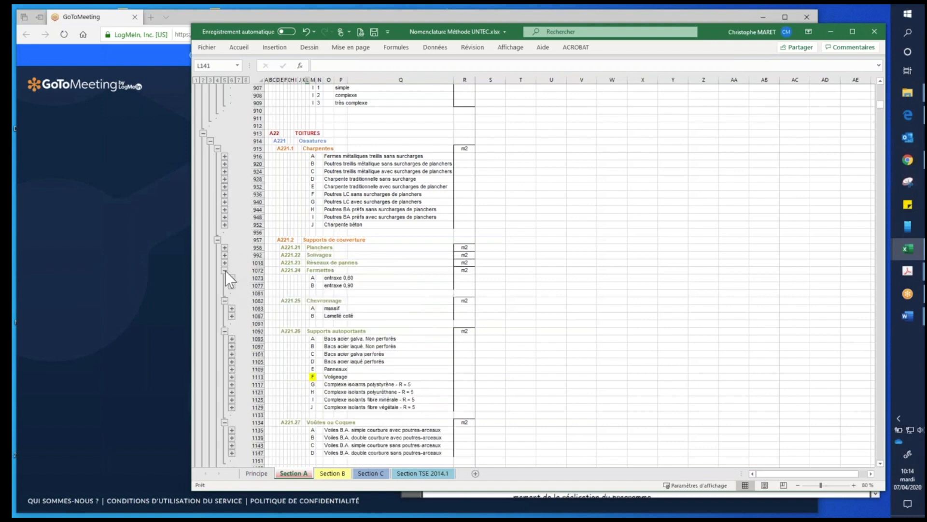
pyautogui.click(225, 270)
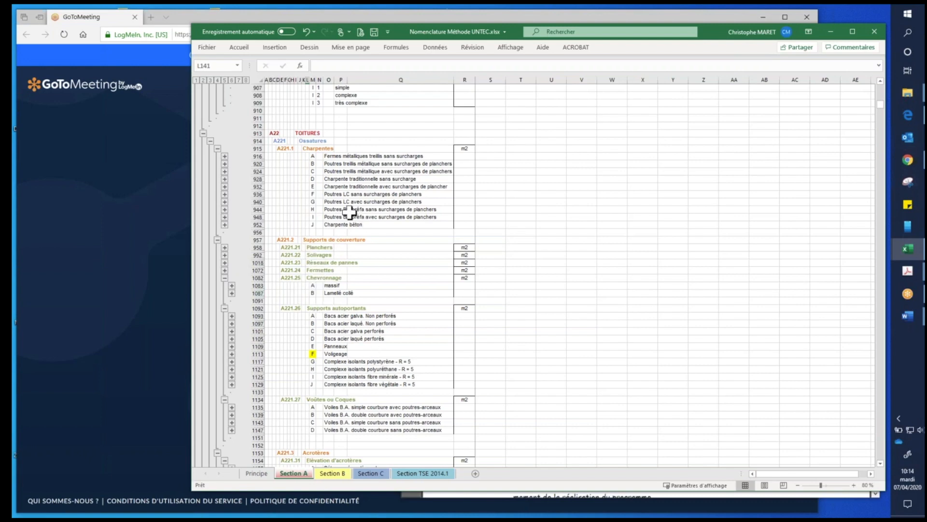
pyautogui.click(338, 186)
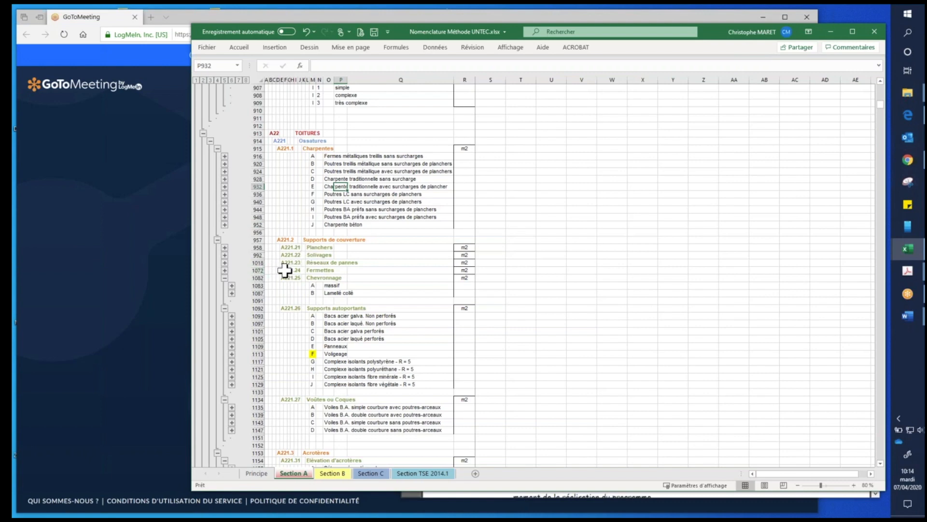
pyautogui.click(225, 278)
pyautogui.click(225, 285)
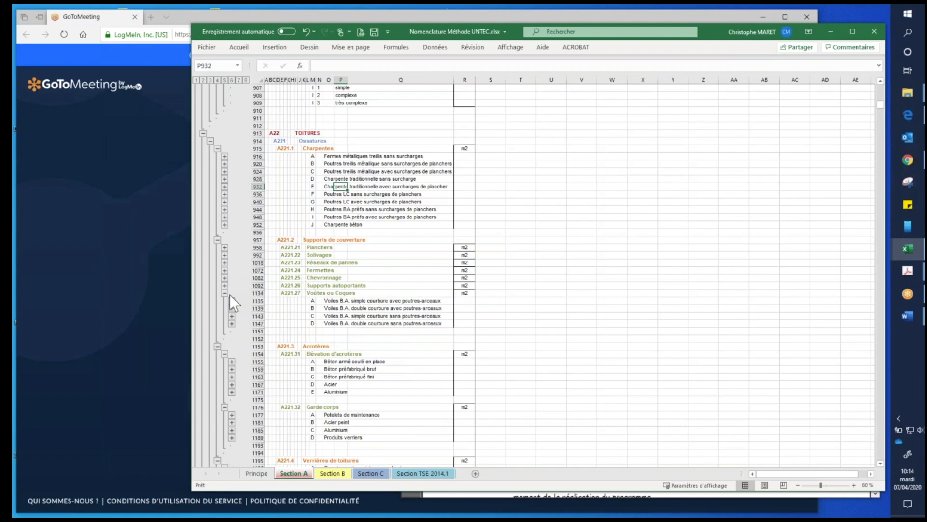
pyautogui.click(225, 292)
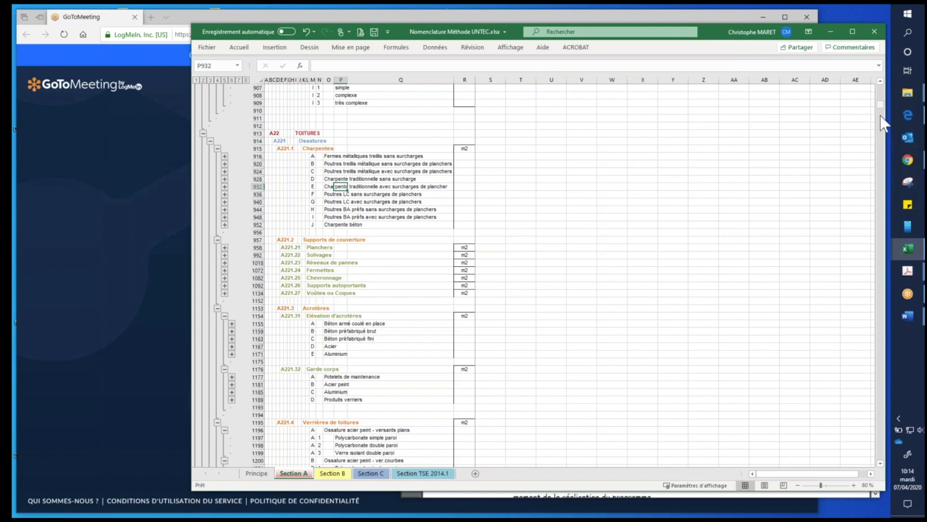
# - Examine the electrical items of Section A, from A324.15 Luminaires immobiliers to A324.23 Voix Données Images
pyautogui.moveTo(881, 105); pyautogui.dragTo(885, 160)
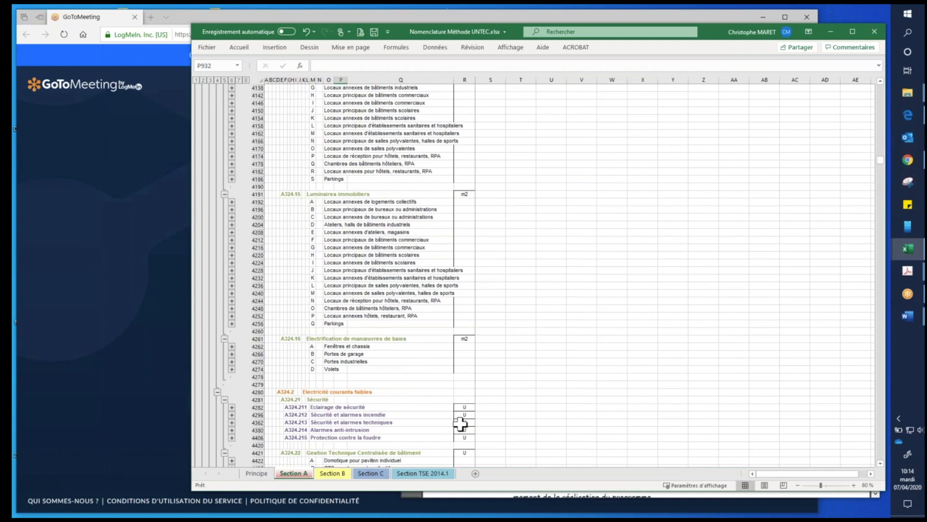
pyautogui.scroll(-4, 459, 422)
pyautogui.scroll(-1, 501, 412)
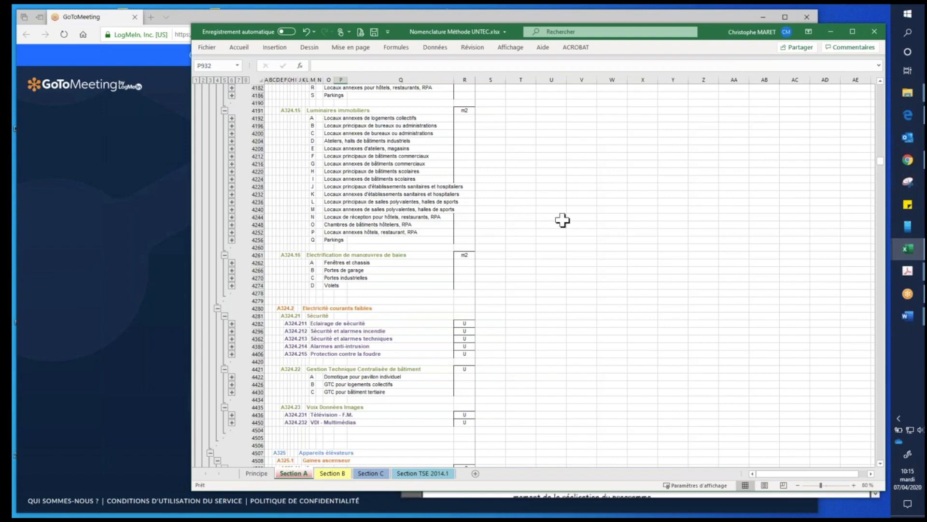
pyautogui.scroll(1, 410, 223)
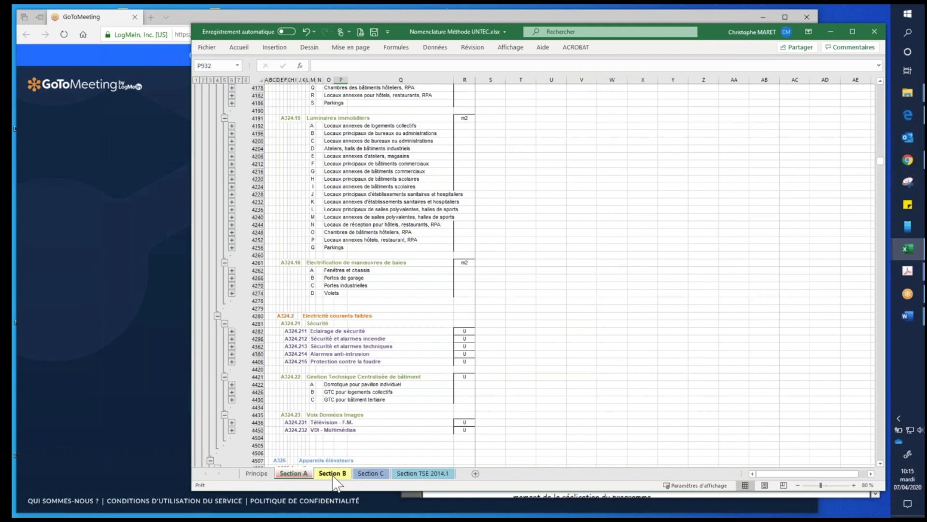
# - Expand B4 Aménagements de surface on the Section B sheet, and review chapters C1 to C5 on the Section C sheet
pyautogui.click(332, 475)
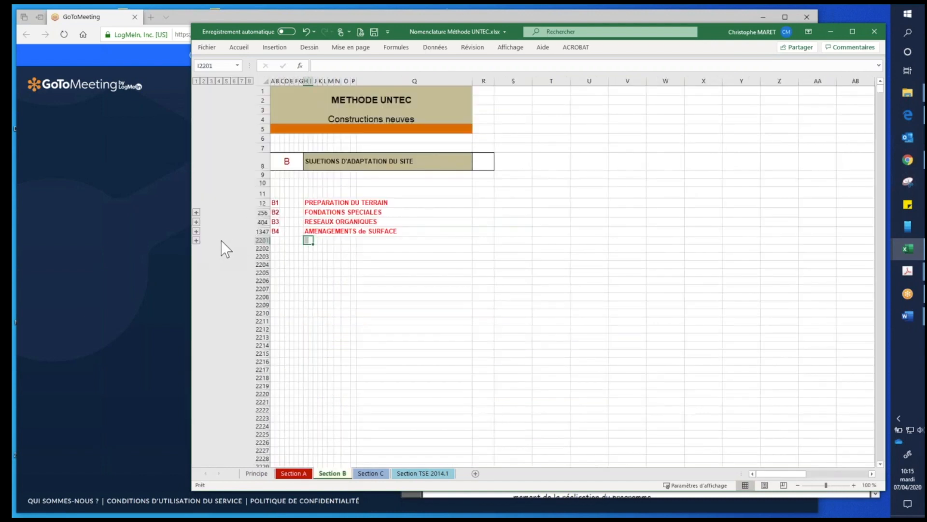
pyautogui.click(196, 240)
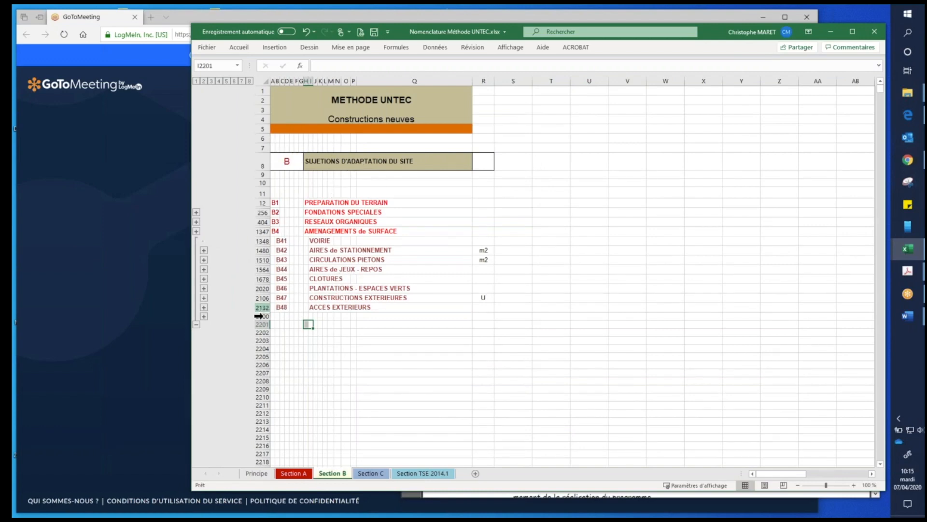
pyautogui.click(370, 473)
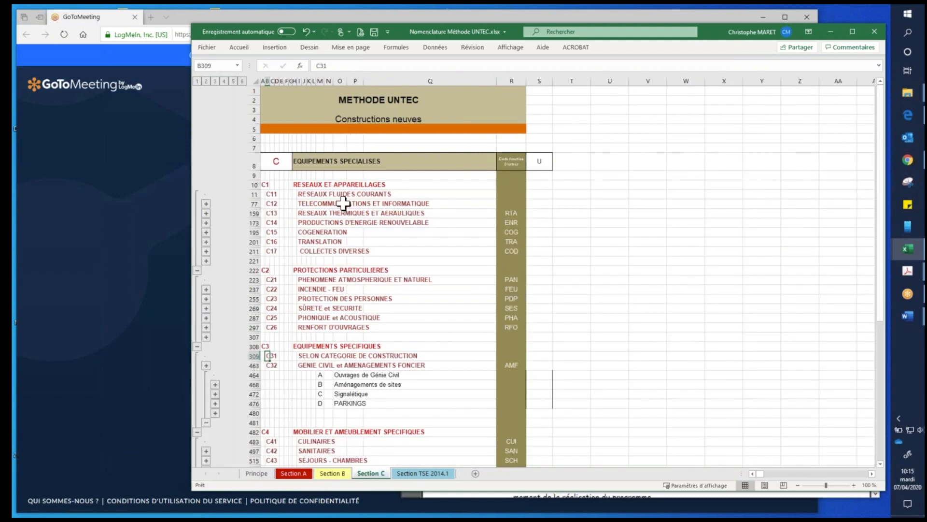
pyautogui.scroll(-7, 353, 309)
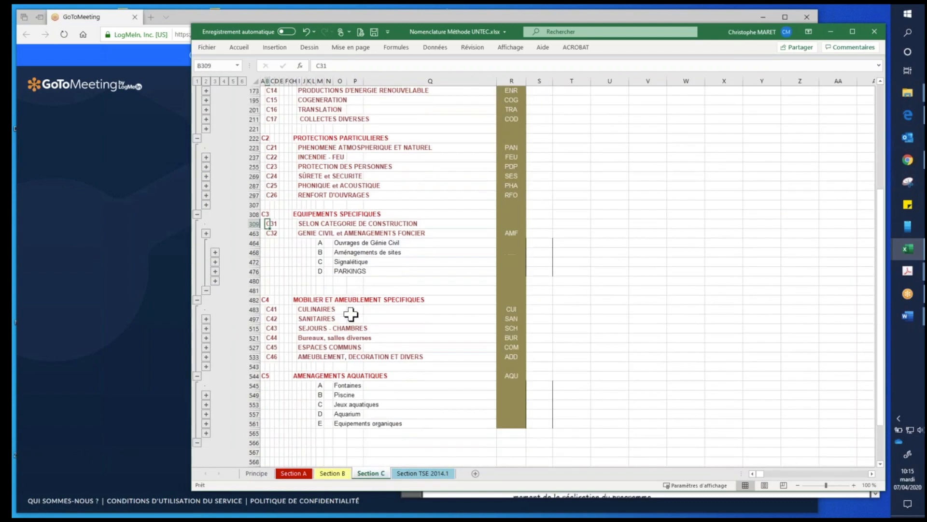
# - Show the Section TSE 2014.1 sheet, mark the TSE heading under A131.1, and narrow the workbook window to uncover the browser behind
pyautogui.click(416, 472)
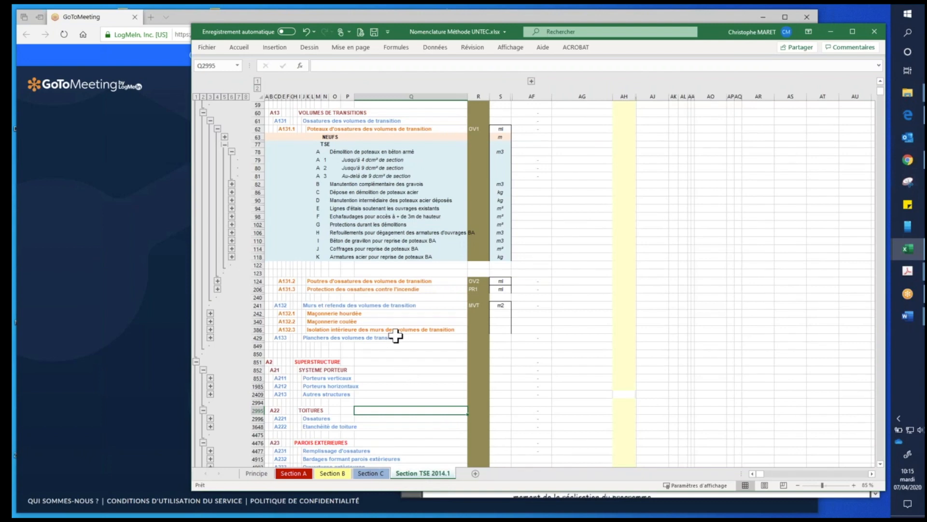
pyautogui.scroll(4, 395, 335)
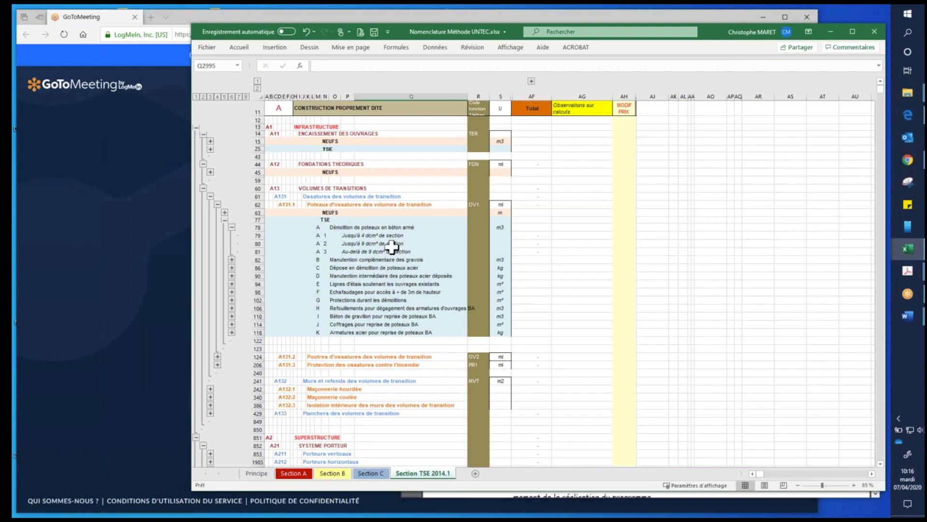
pyautogui.click(318, 220)
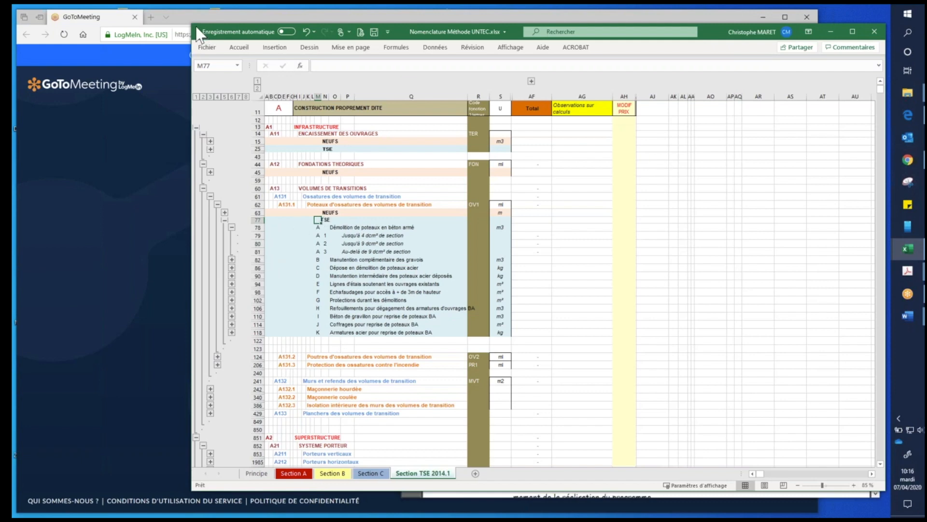
pyautogui.moveTo(185, 21); pyautogui.dragTo(291, 27)
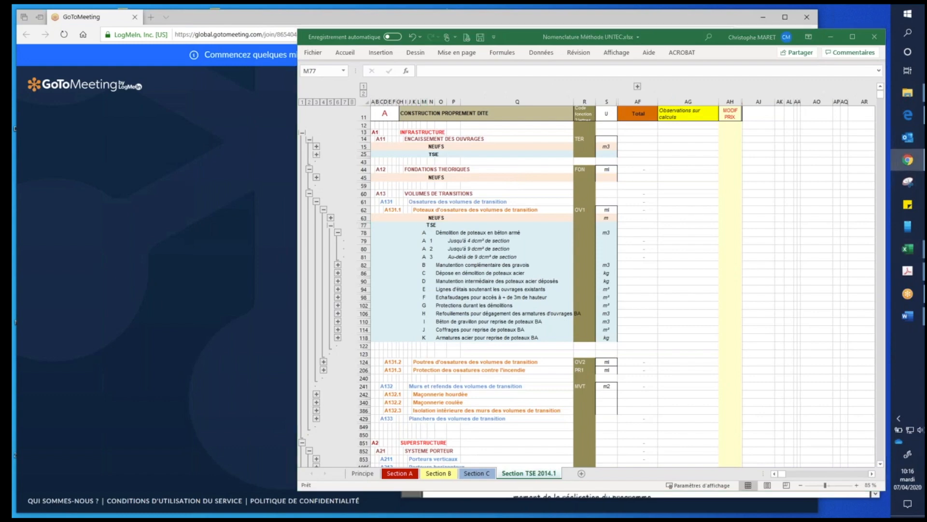
# - Switch to Chrome, return to the MeTod home dashboard, and enlarge the restored browser window over the other windows
pyautogui.click(908, 160)
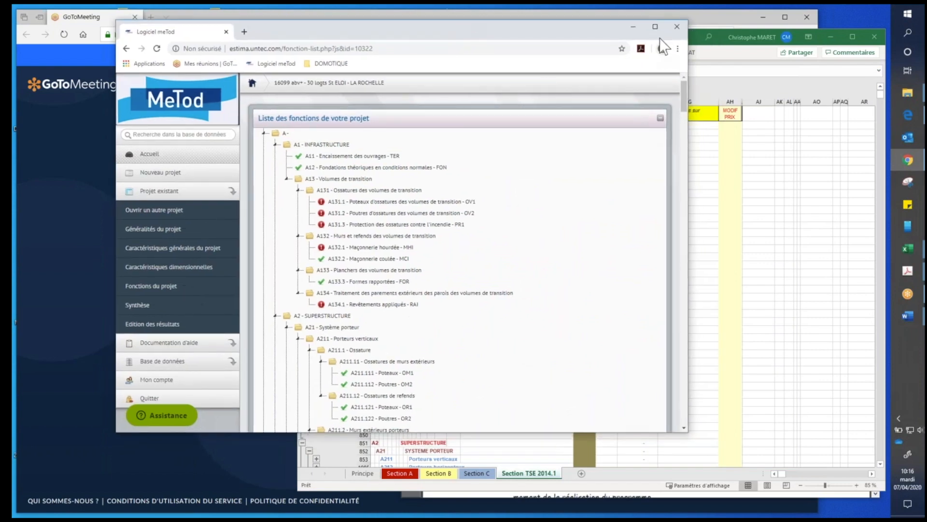
pyautogui.click(655, 27)
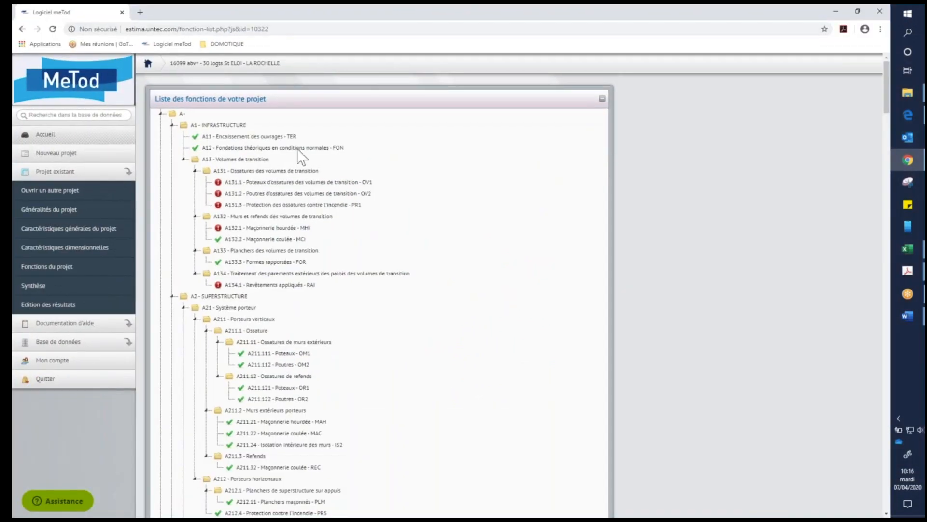
pyautogui.click(168, 45)
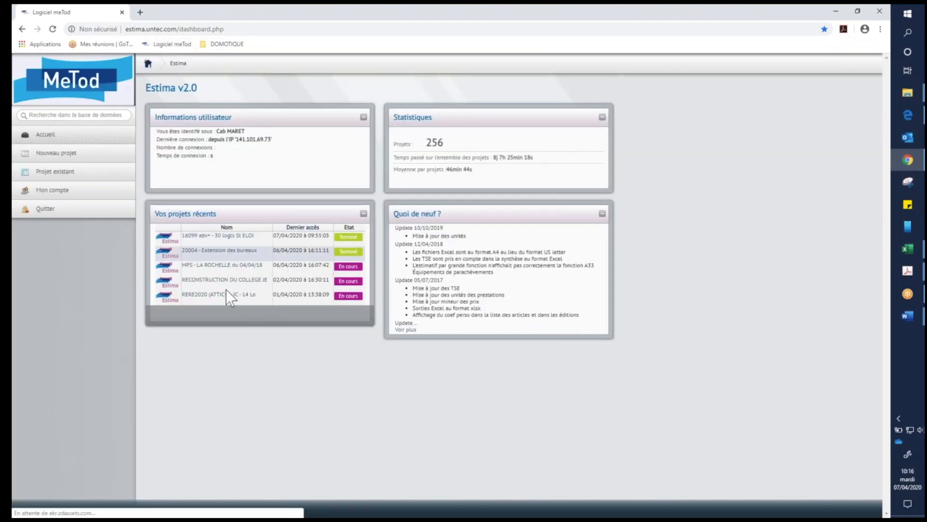
pyautogui.click(858, 11)
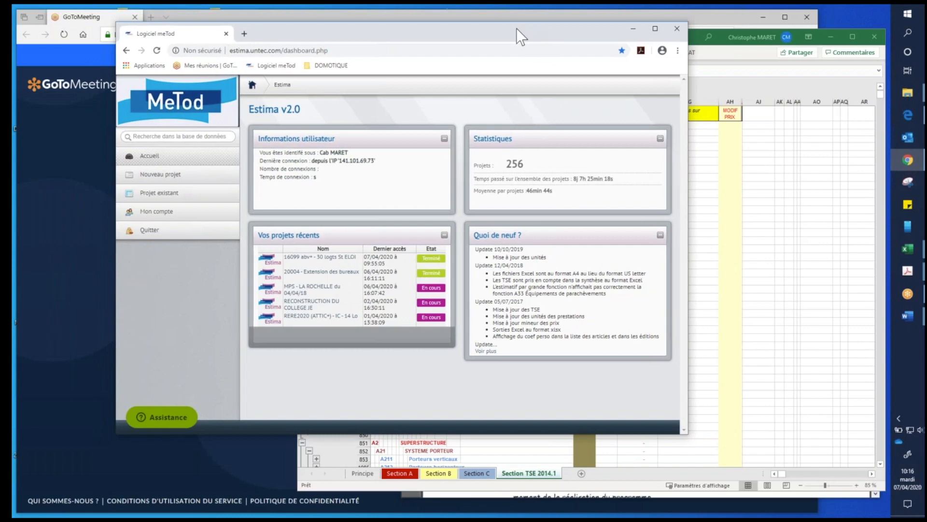
pyautogui.moveTo(516, 28); pyautogui.dragTo(482, 21)
pyautogui.moveTo(657, 430); pyautogui.dragTo(835, 505)
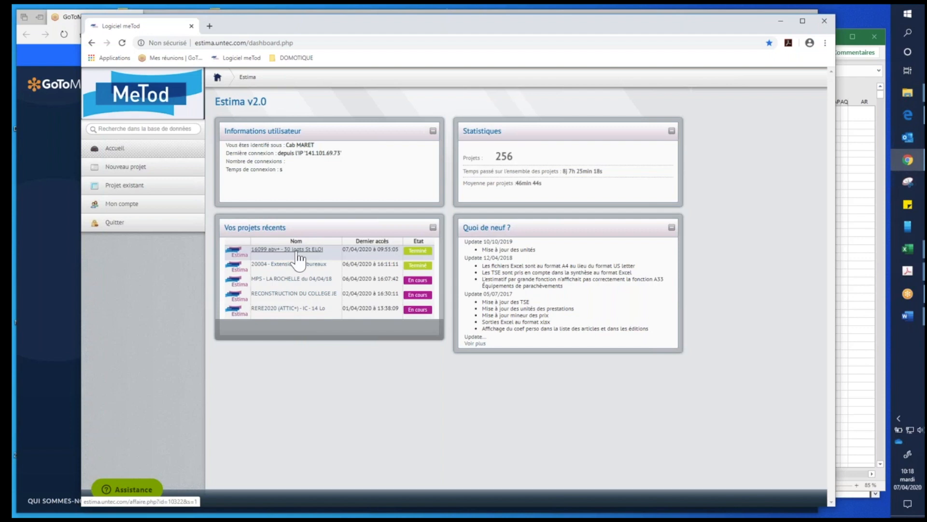
# - Create a new Estima project and name it yyyyyyyyyyyyyyyyy
pyautogui.click(126, 167)
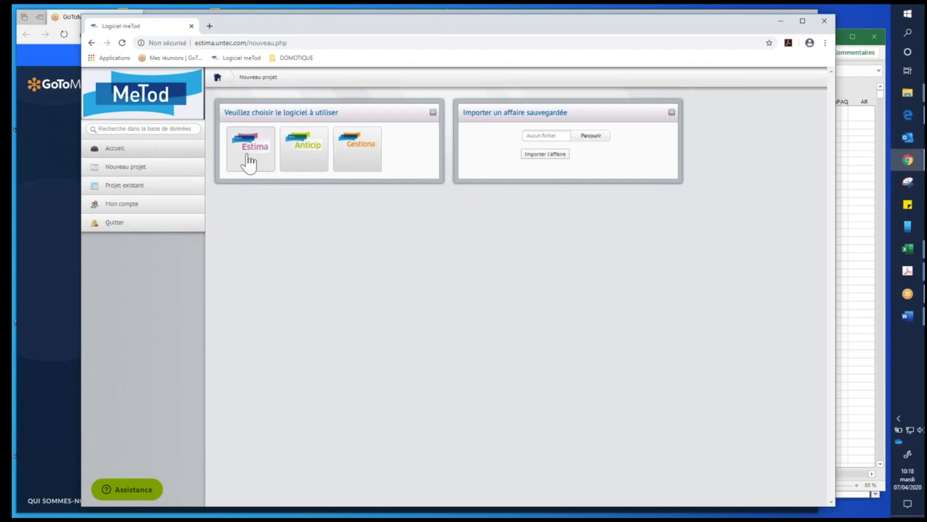
pyautogui.click(261, 173)
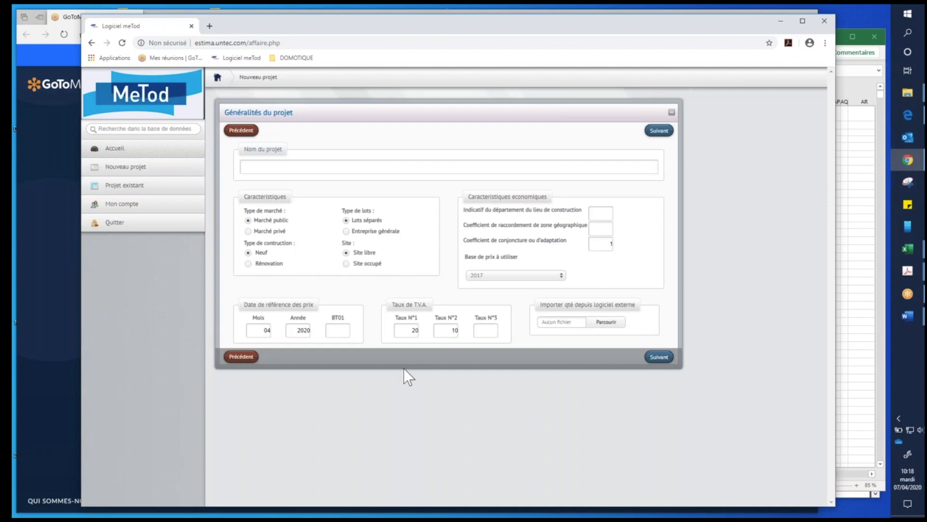
pyautogui.click(293, 168)
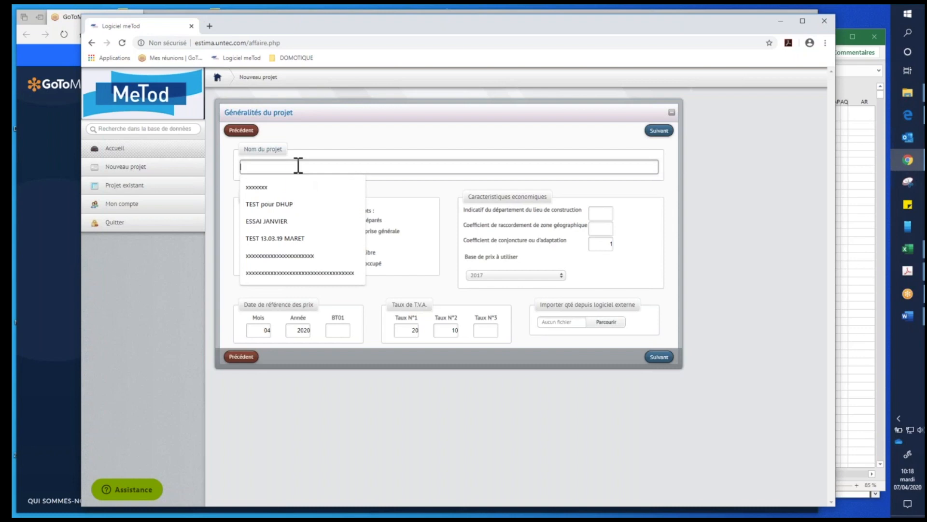
pyautogui.write('yyyyyyyyyyyyyyyyy')
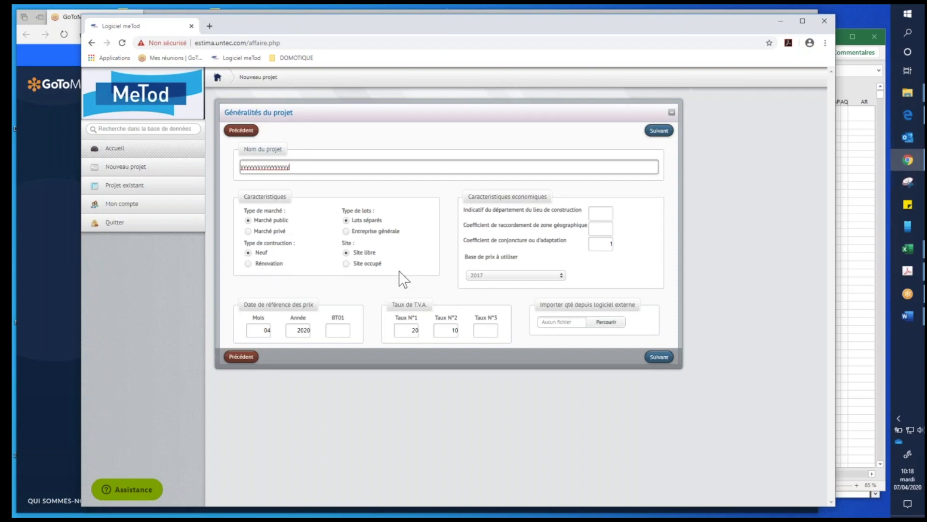
# - Set the department code of the construction site to 86
pyautogui.click(600, 213)
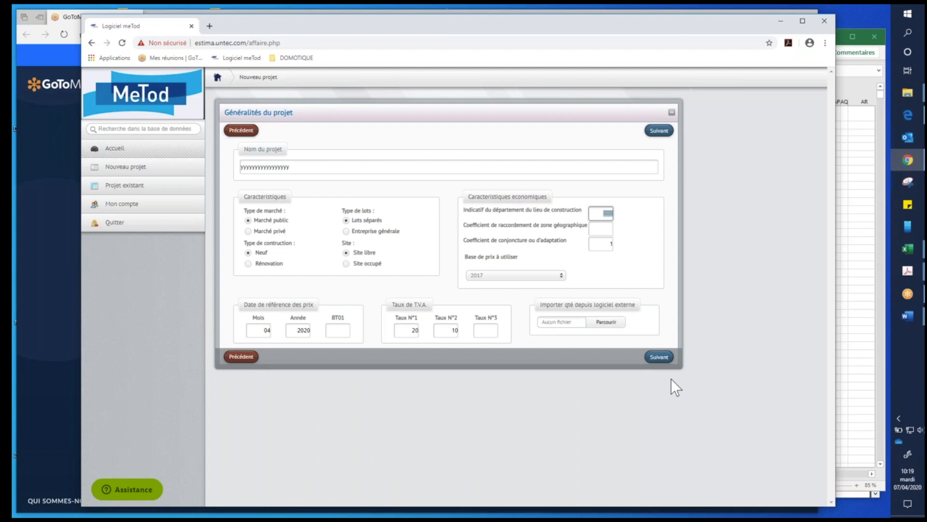
pyautogui.write('86')
pyautogui.press('Tab')
pyautogui.click(601, 245)
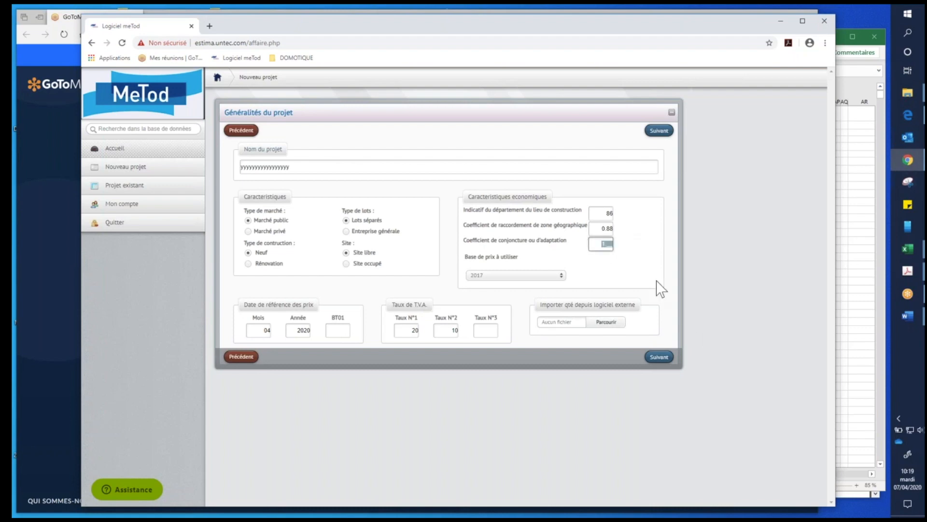
# - Set the construction site's department code to 17 and the geographic zone coefficient to 0.89
pyautogui.click(610, 213)
pyautogui.write('17')
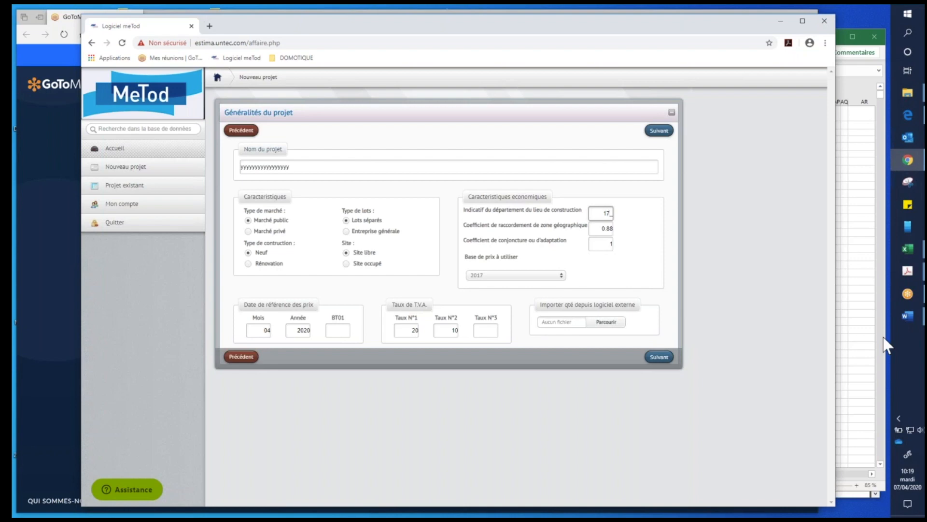
pyautogui.press('Tab')
pyautogui.write('0.89')
pyautogui.press('Tab')
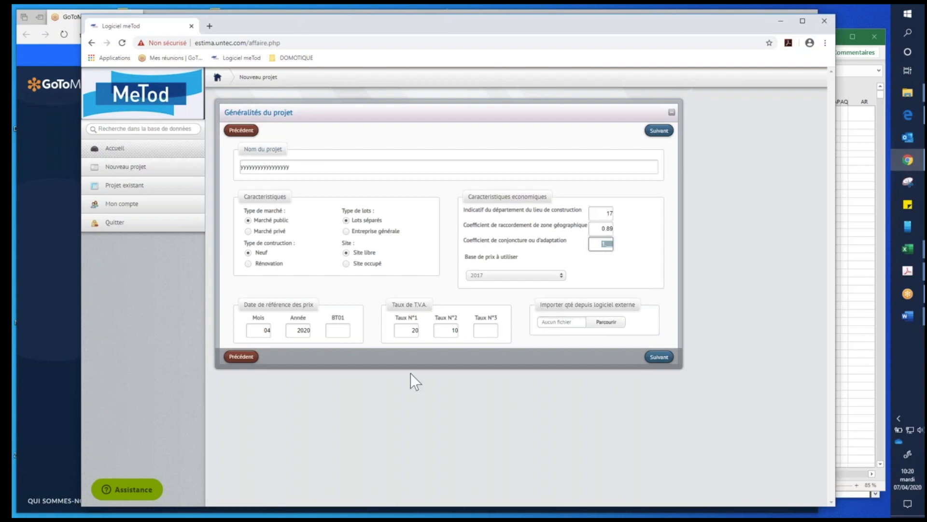
# - Set the price reference date to month 11 of 2020 with a BT01 index of 111.3
pyautogui.click(263, 331)
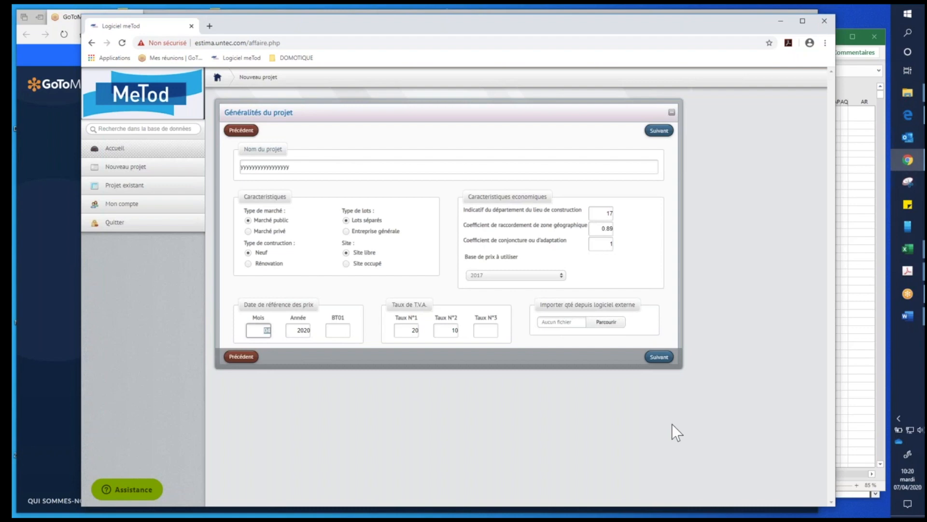
pyautogui.write('11')
pyautogui.press('Tab')
pyautogui.write('2020')
pyautogui.press('Tab')
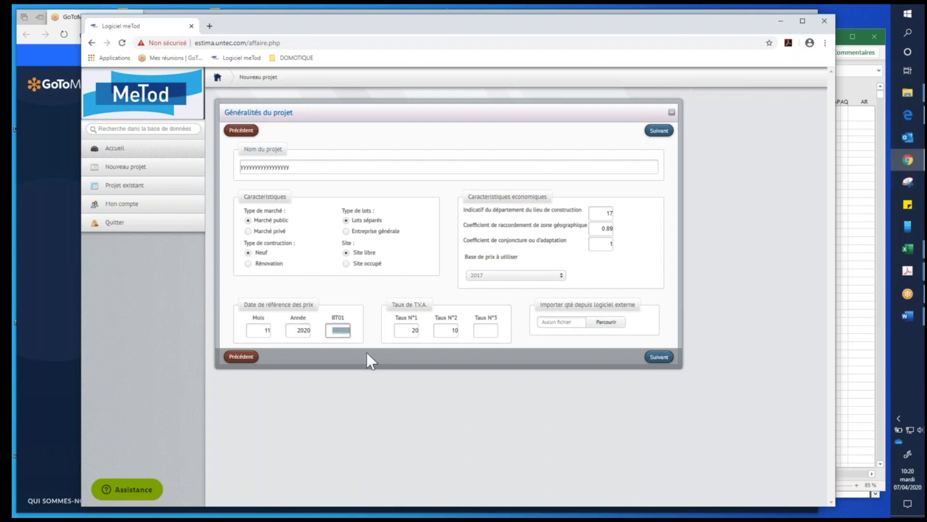
pyautogui.write('111.3')
# - Check the first and second VAT rates, and continue to the project's general characteristics
pyautogui.click(406, 330)
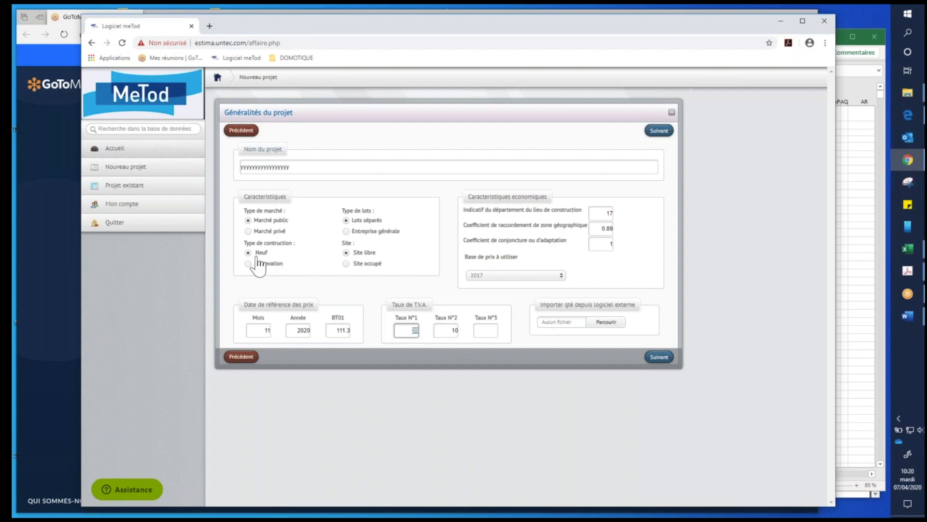
pyautogui.click(445, 329)
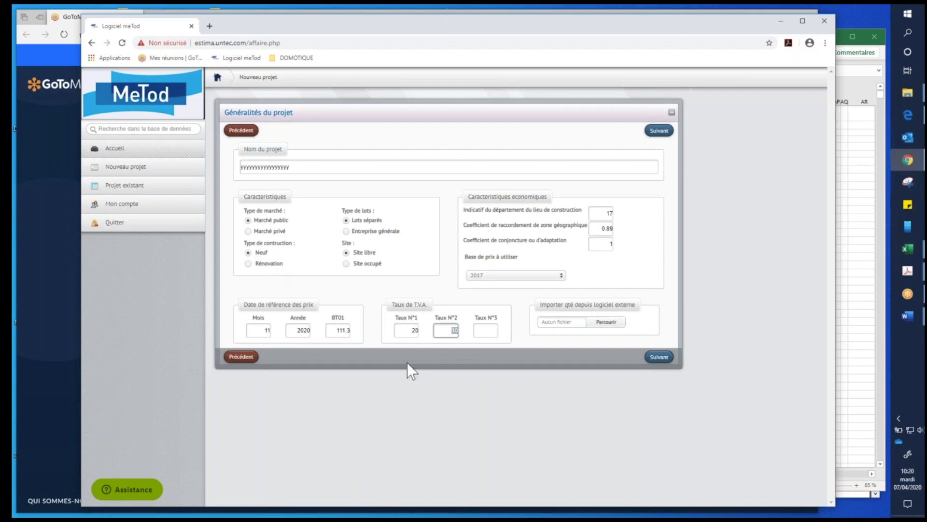
pyautogui.click(406, 328)
pyautogui.click(443, 329)
pyautogui.click(668, 358)
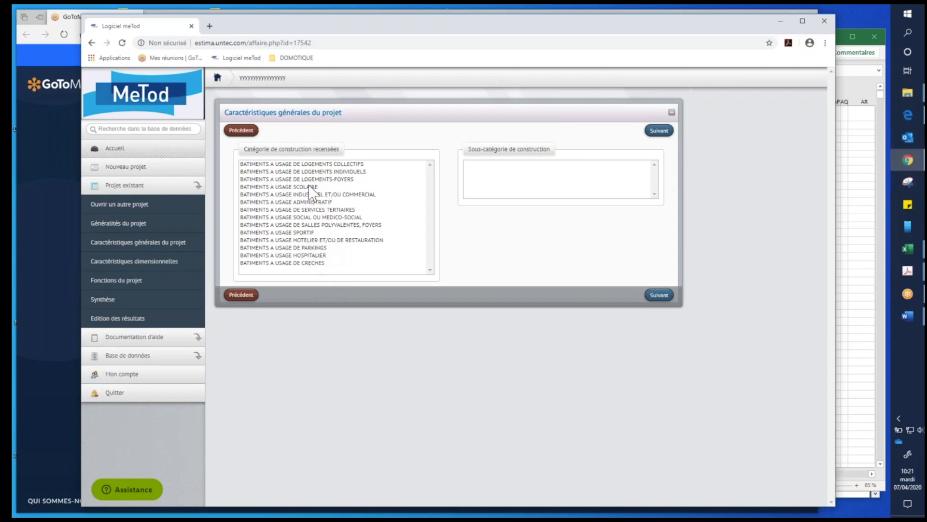
# - Choose the category BATIMENTS A USAGE DE LOGEMENTS COLLECTIFS with subcategory Collectifs en bande jusqu'à R+4, and continue to the dimensional characteristics
pyautogui.click(319, 165)
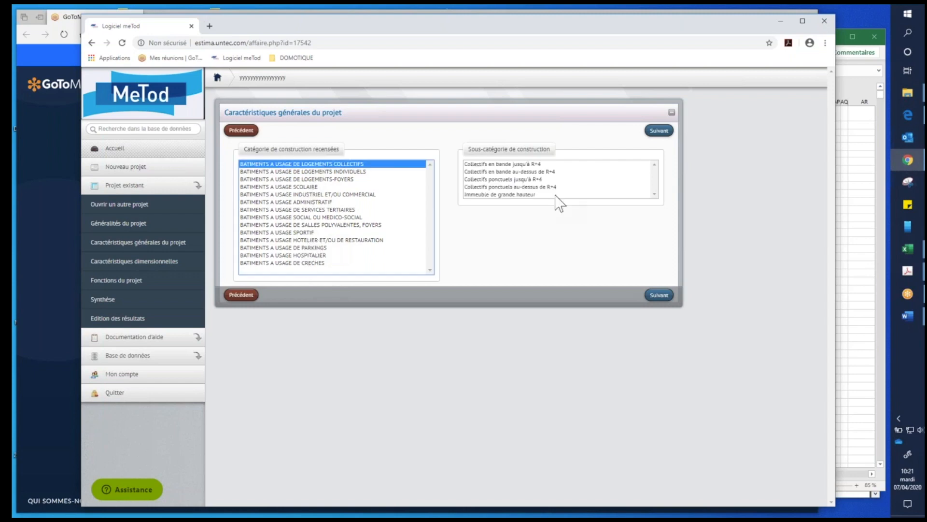
pyautogui.click(523, 165)
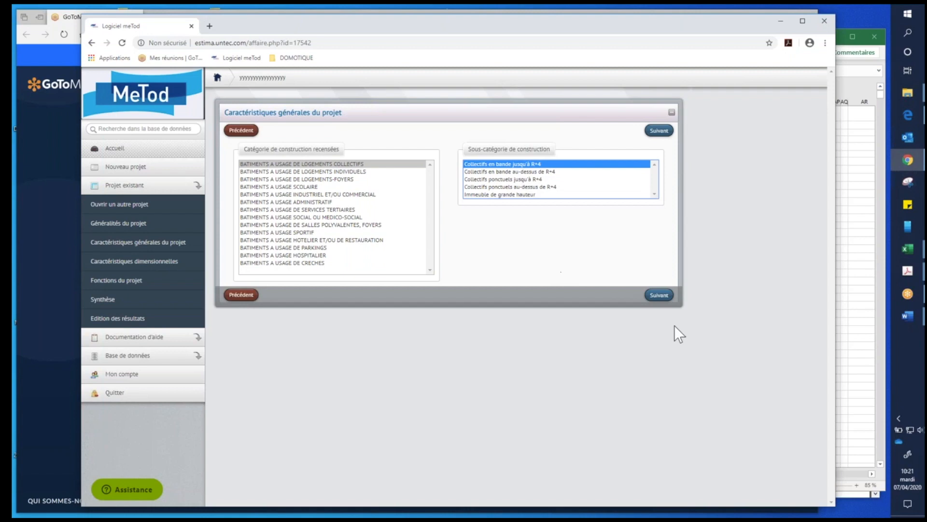
pyautogui.click(663, 297)
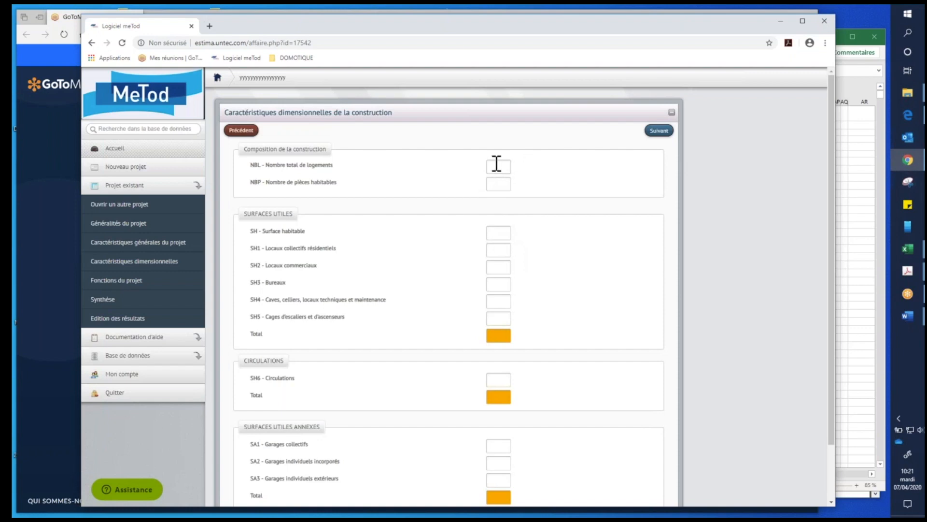
# - Examine the dimensional fields for composition, usable surfaces, circulations and annex surfaces
pyautogui.click(502, 233)
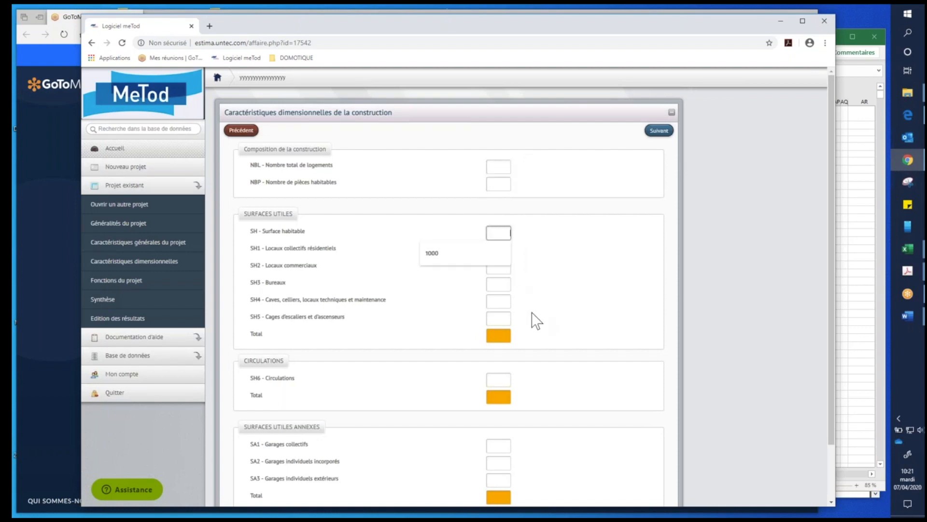
pyautogui.click(554, 246)
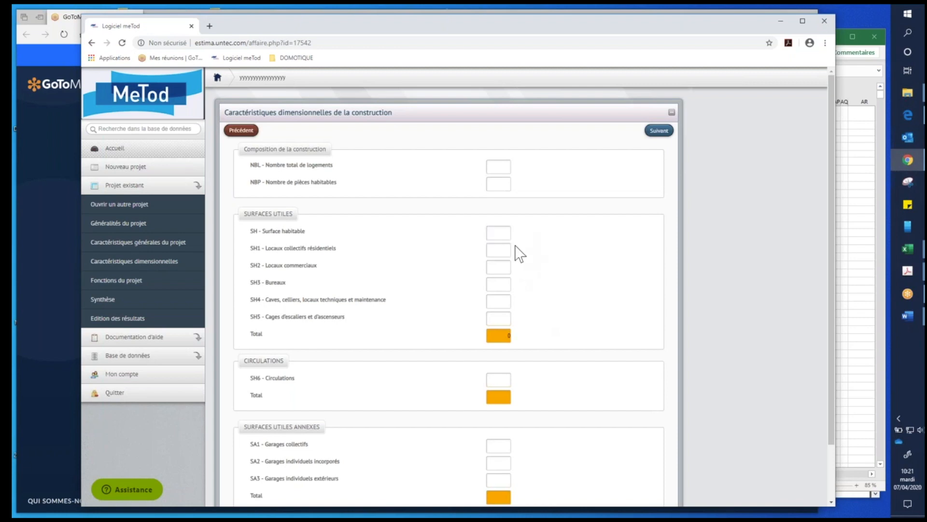
pyautogui.scroll(-2, 521, 271)
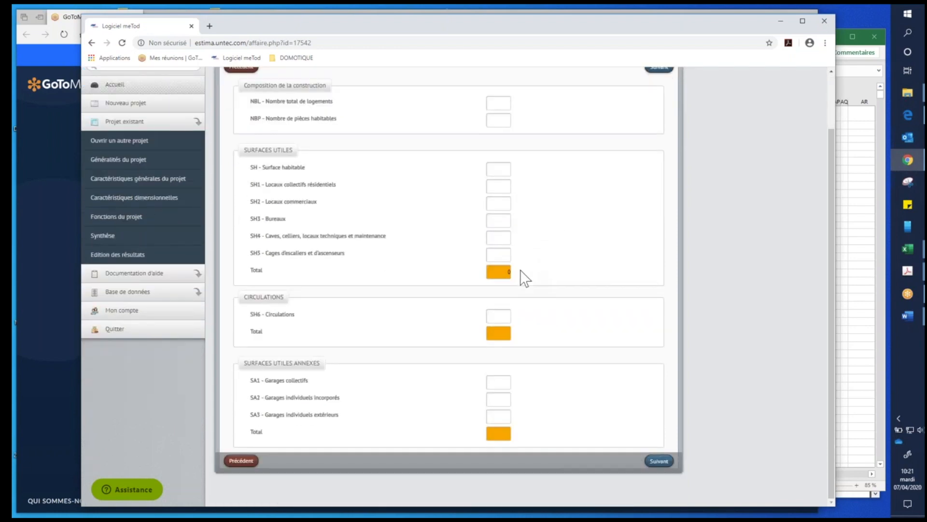
pyautogui.scroll(2, 520, 269)
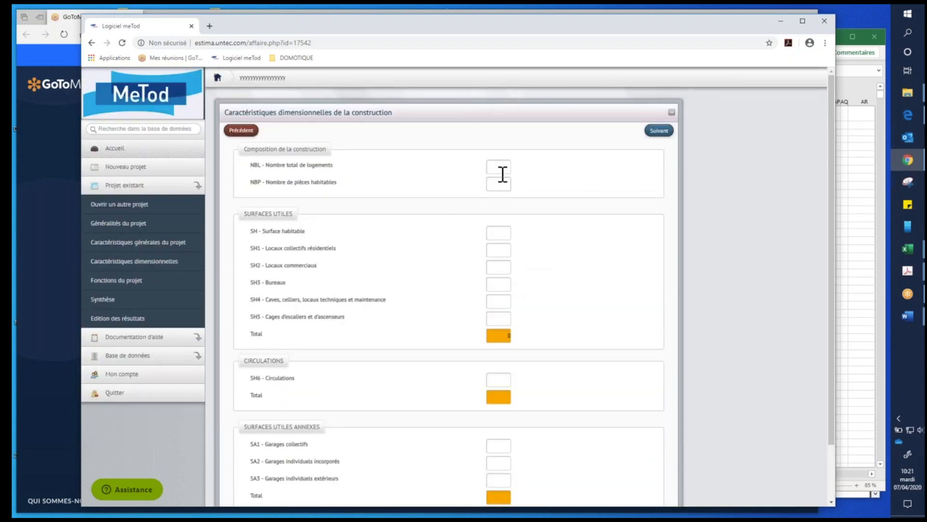
pyautogui.scroll(-2, 550, 315)
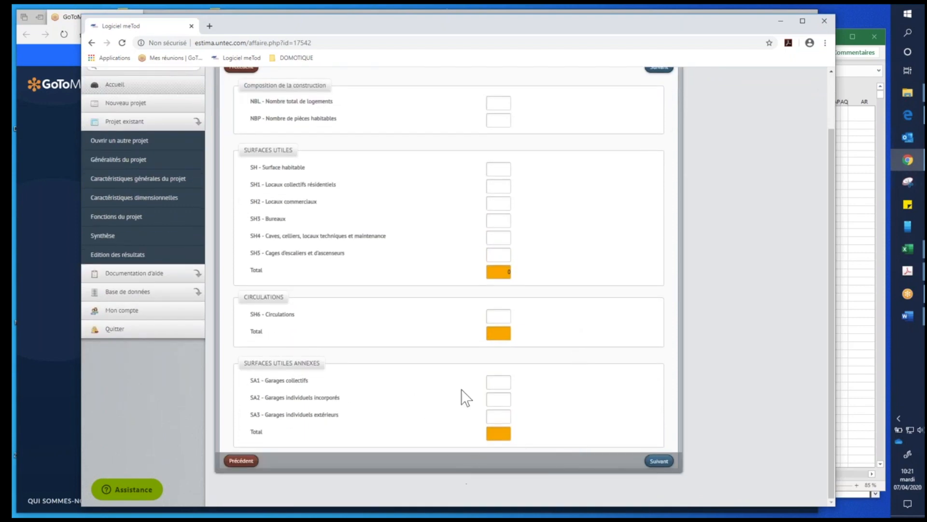
pyautogui.scroll(2, 497, 332)
pyautogui.scroll(-1, 503, 285)
pyautogui.scroll(2, 502, 285)
# - Set the total number of dwellings (NBL) to 30 and continue to the second page of dimensional characteristics
pyautogui.click(508, 166)
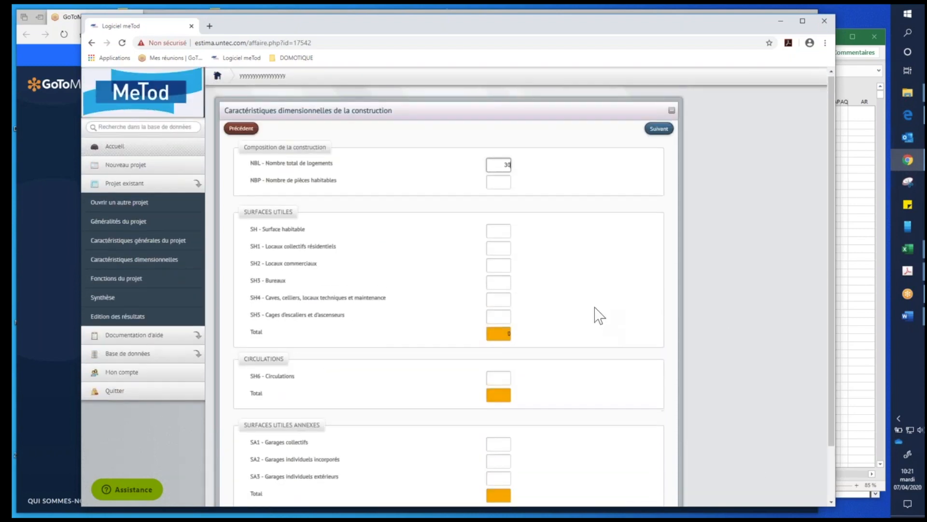
pyautogui.scroll(-1, 595, 315)
pyautogui.scroll(-2, 627, 394)
pyautogui.click(660, 461)
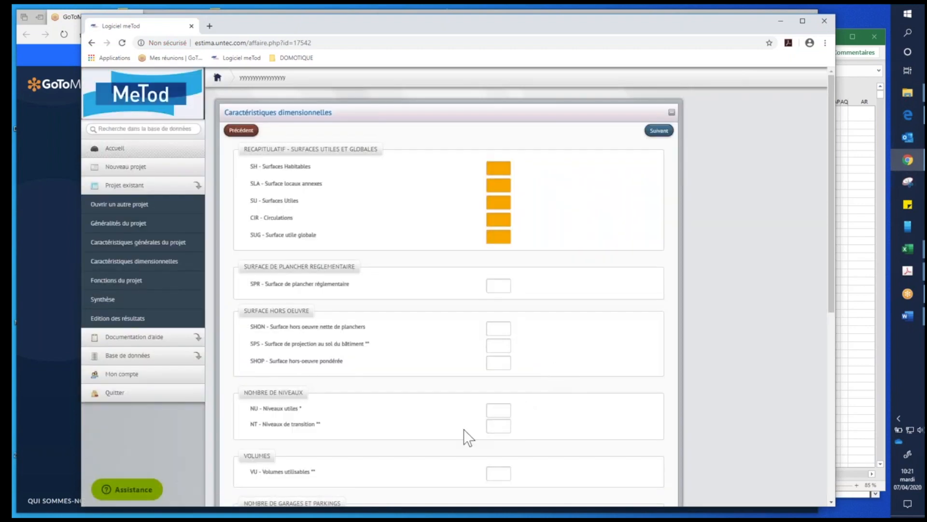
# - Set the number of usable levels (NU) to 2 and continue to the successive entry of functions
pyautogui.click(508, 409)
pyautogui.write('2')
pyautogui.click(674, 386)
pyautogui.scroll(-5, 673, 384)
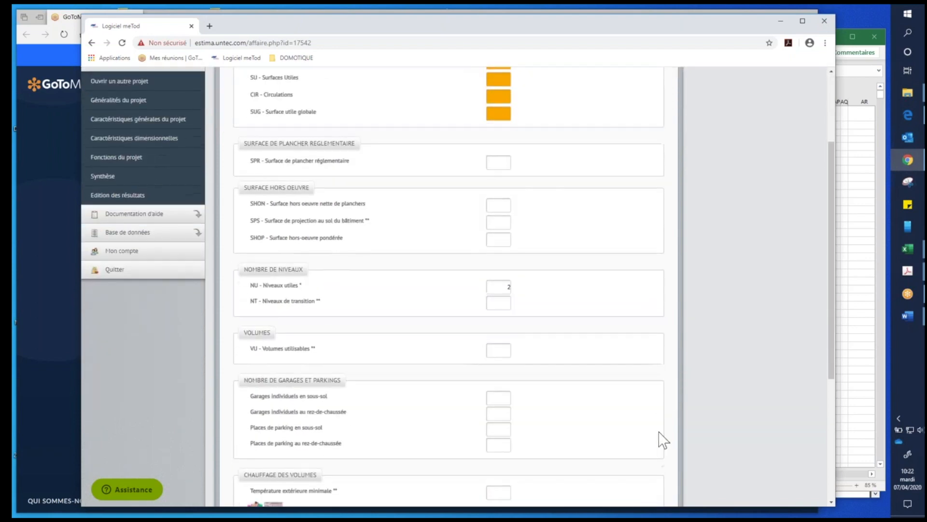
pyautogui.scroll(-3, 665, 444)
pyautogui.click(659, 460)
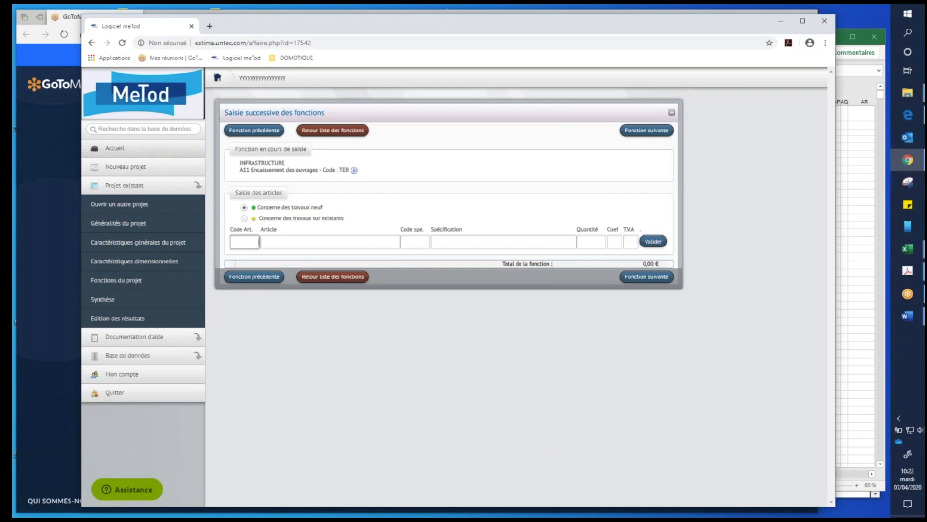
# - Switch to the CAHIER DE DONNEES workbook in Excel and review its list of building categories, marking the collective housing entry
pyautogui.moveTo(925, 53); pyautogui.dragTo(510, 29)
pyautogui.click(644, 199)
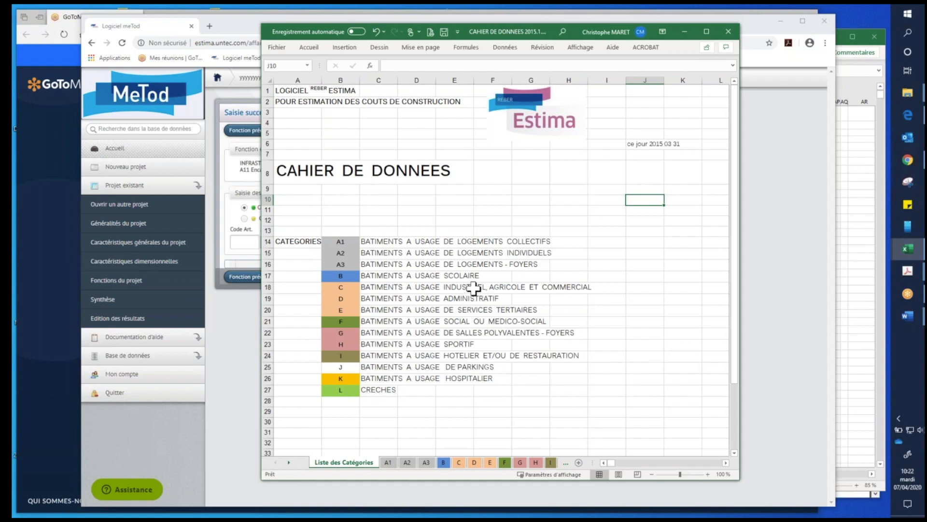
pyautogui.scroll(-2, 471, 292)
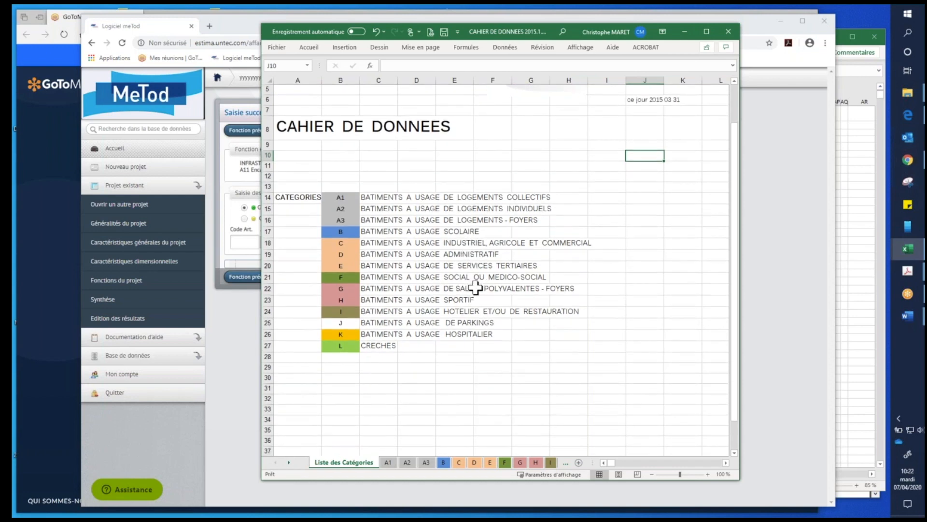
pyautogui.scroll(-1, 476, 288)
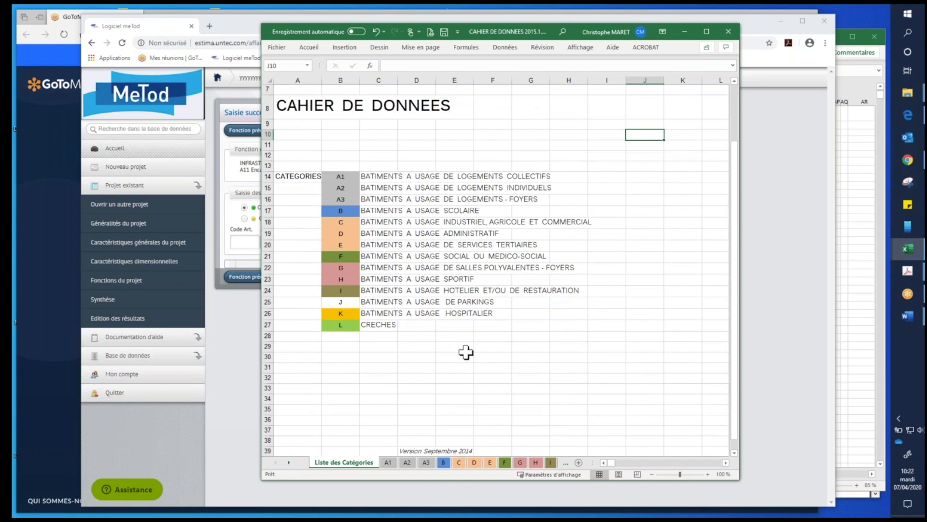
pyautogui.click(371, 179)
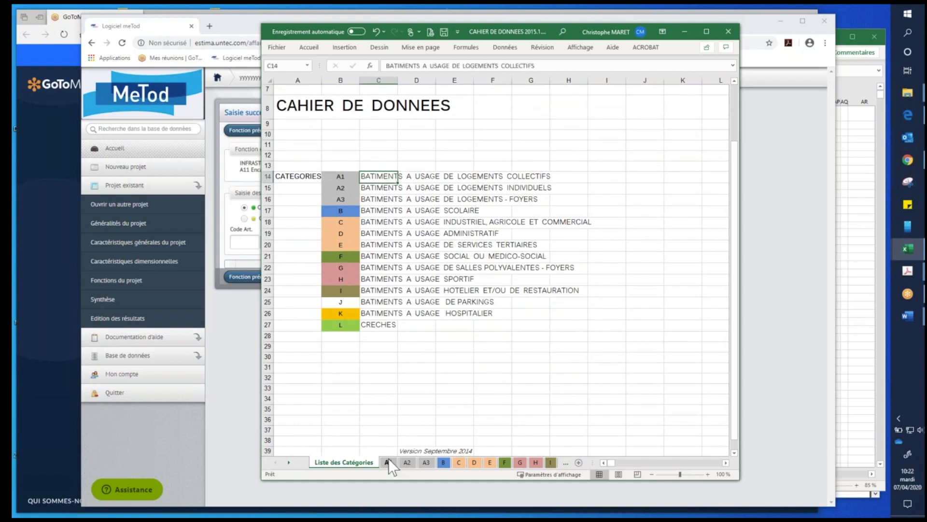
# - Show the A1 data sheet for collective housing buildings
pyautogui.click(388, 462)
pyautogui.click(425, 271)
pyautogui.click(465, 312)
pyautogui.click(599, 333)
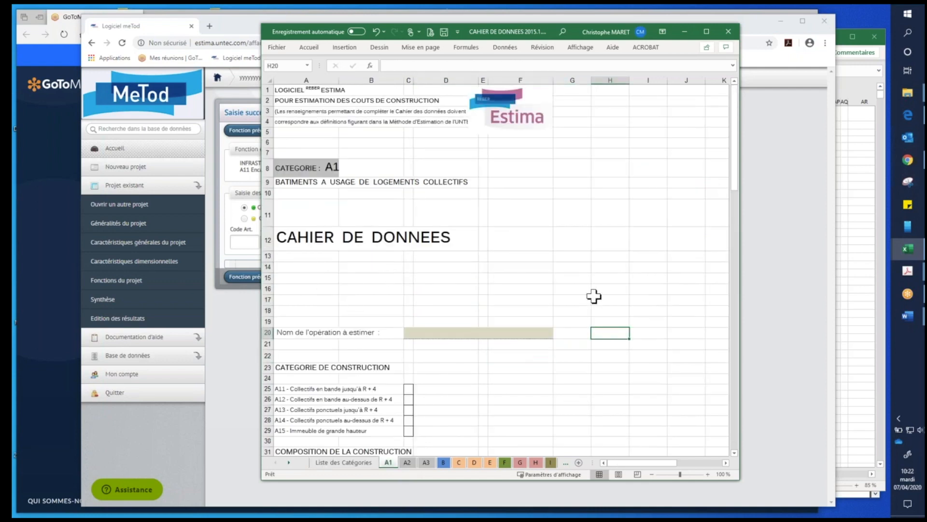
# - Examine the A1 data sheet down to the total surfaces section, checking the SLP, SLA, SH, SH6 and SUG cells
pyautogui.scroll(-3, 594, 296)
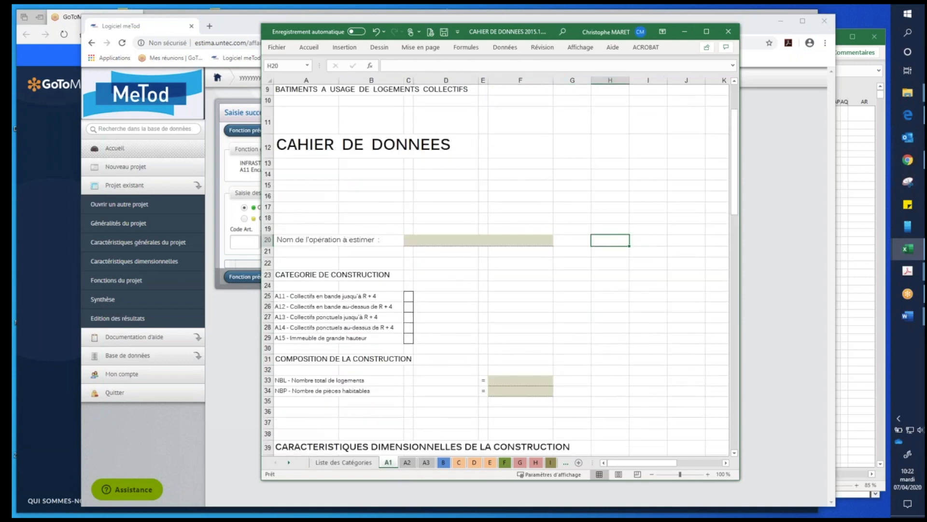
pyautogui.scroll(-5, 610, 320)
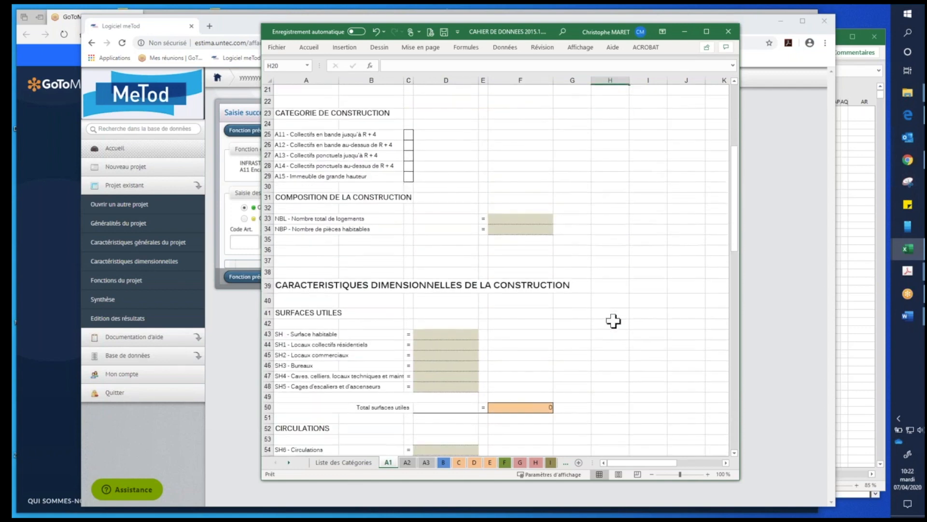
pyautogui.scroll(-7, 613, 320)
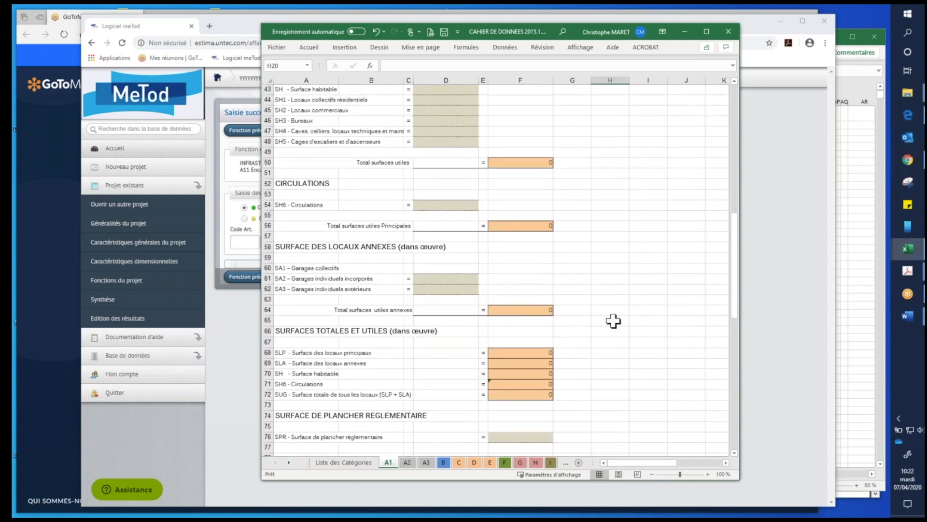
pyautogui.scroll(-4, 613, 320)
pyautogui.click(611, 227)
pyautogui.write('f')
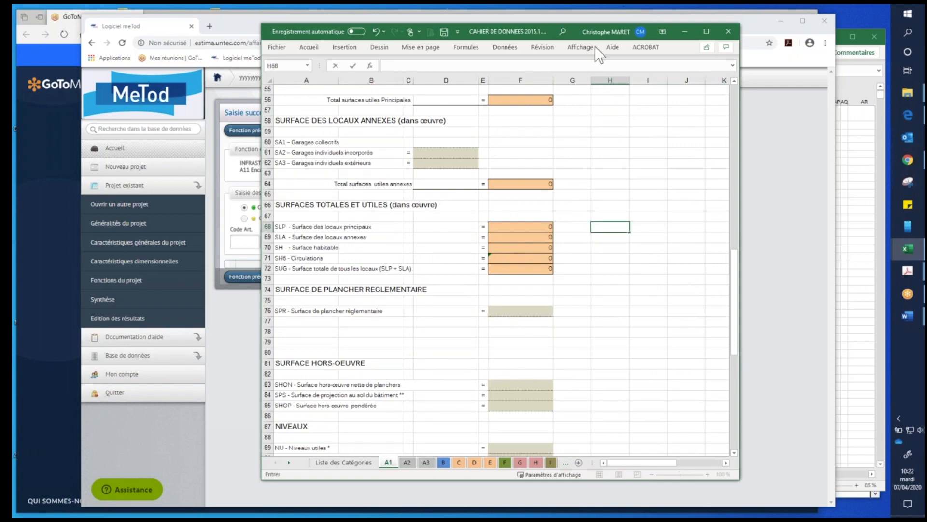
pyautogui.click(517, 230)
pyautogui.click(519, 239)
pyautogui.click(518, 249)
pyautogui.click(517, 260)
pyautogui.click(519, 267)
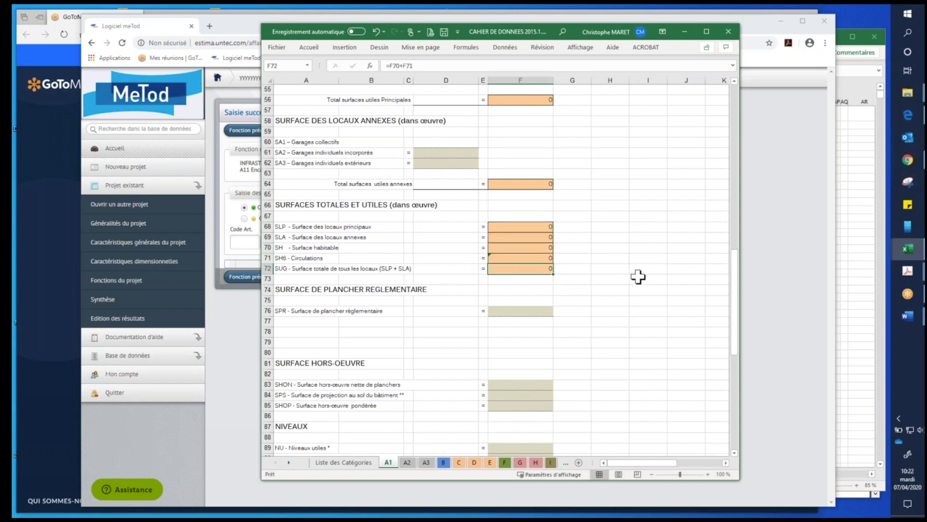
# - Review the remaining A1 sections, from the regulatory floor area through volumes, parking and heating to the façades
pyautogui.scroll(-6, 638, 277)
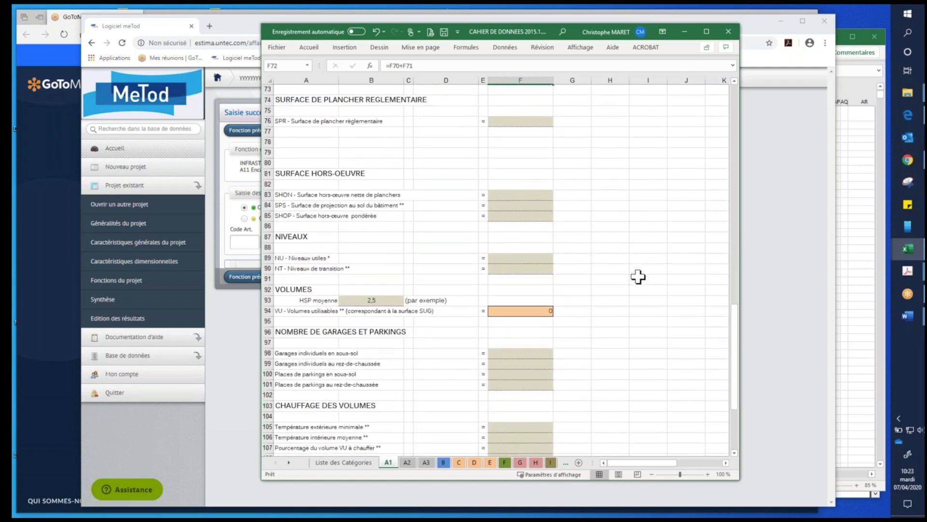
pyautogui.scroll(-7, 638, 276)
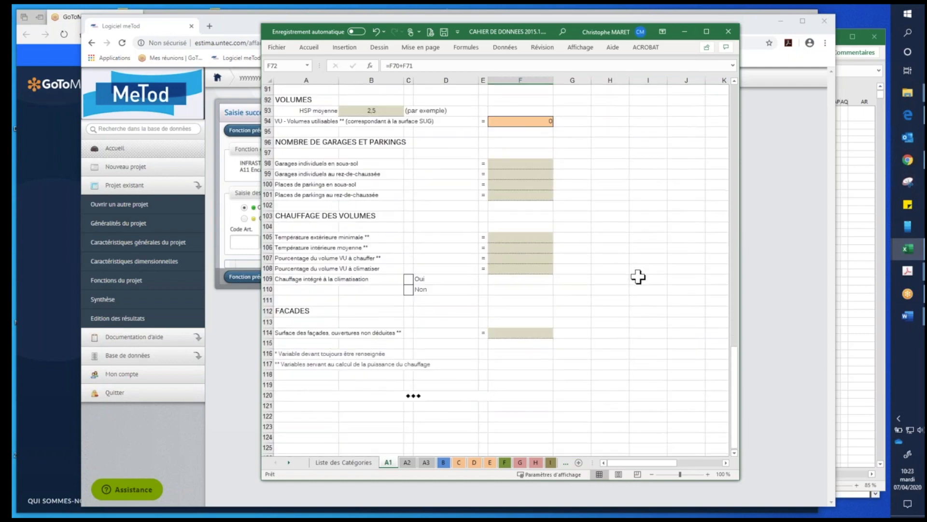
pyautogui.scroll(13, 637, 276)
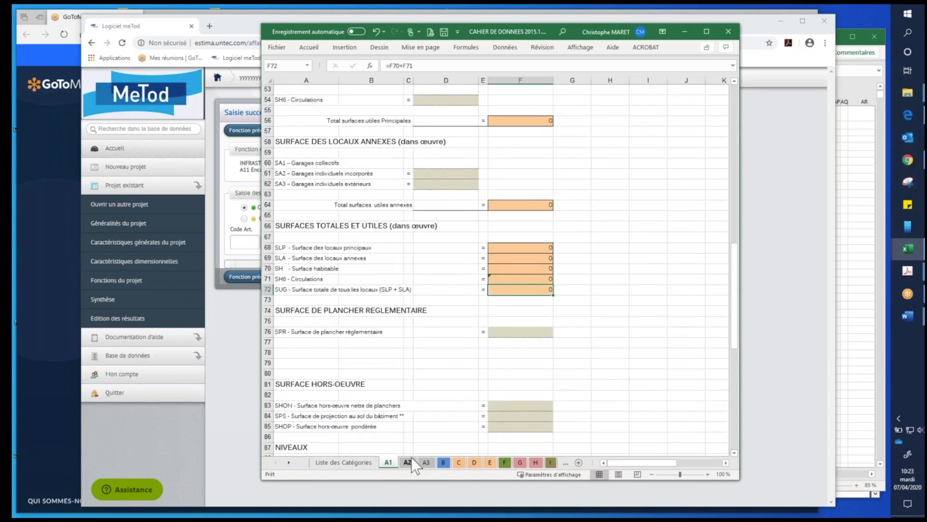
pyautogui.scroll(12, 473, 363)
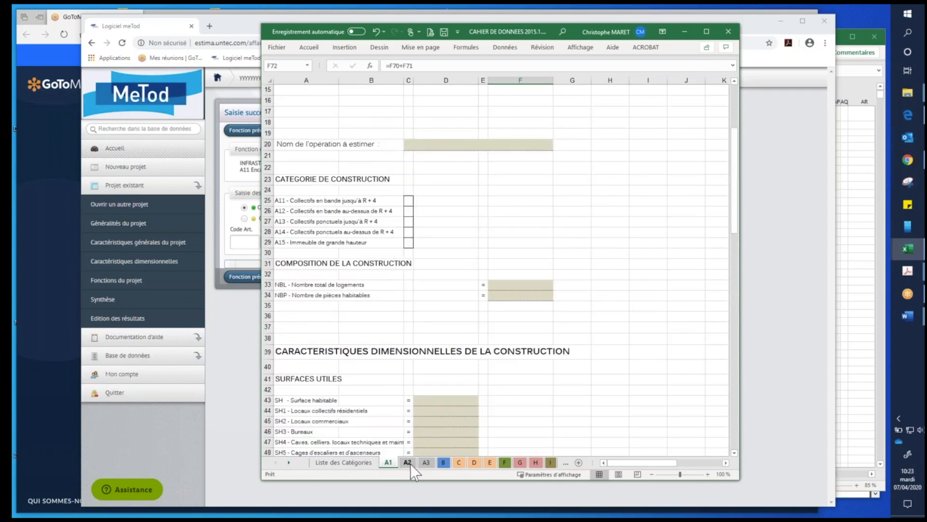
# - Show the A3 data sheet, return to the Liste des Catégories sheet and move the workbook away from the browser
pyautogui.click(423, 463)
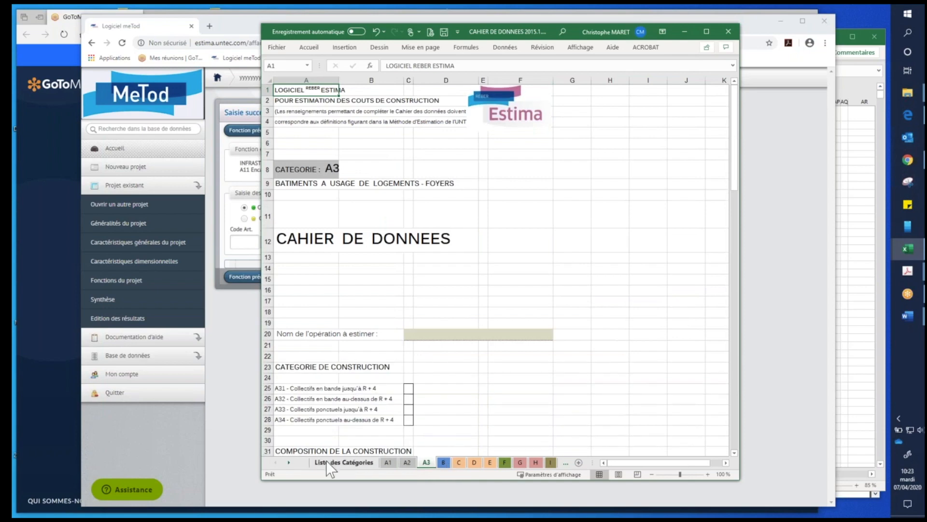
pyautogui.click(326, 460)
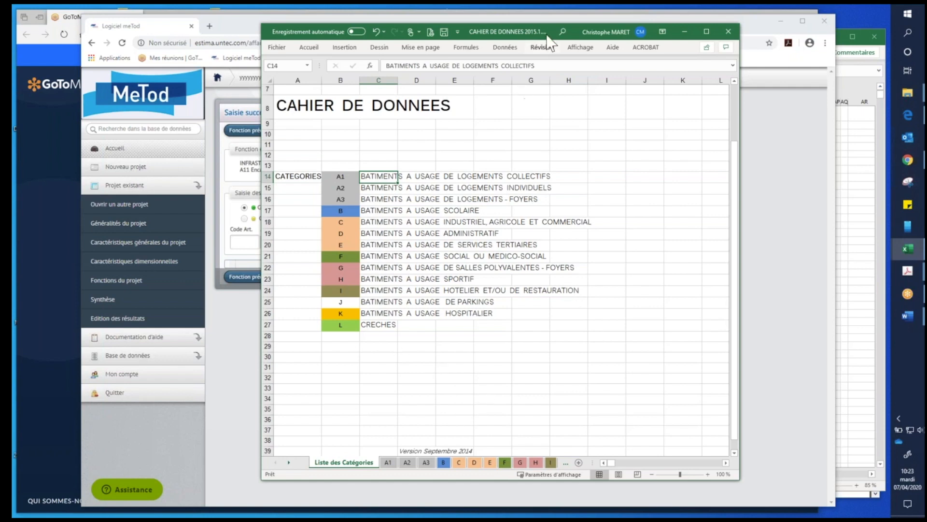
pyautogui.moveTo(547, 35); pyautogui.dragTo(926, 52)
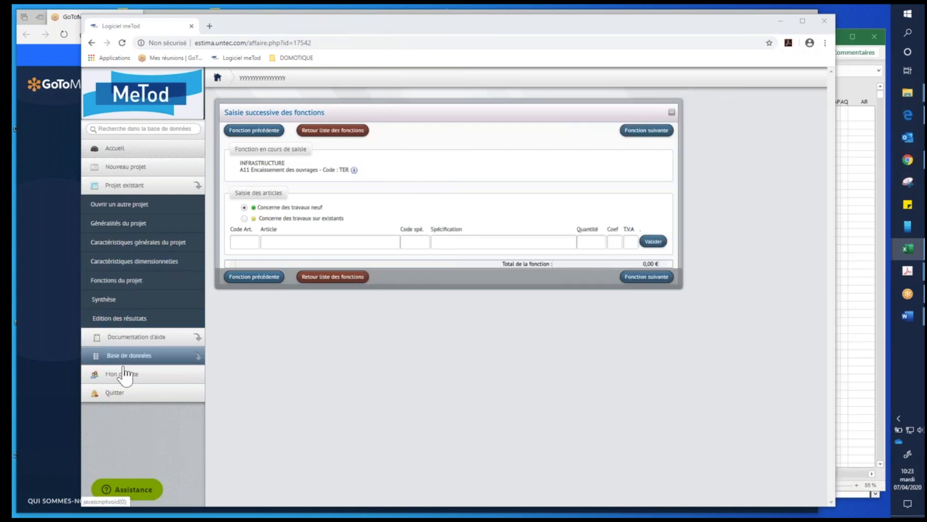
# - Download the Cahier des données workbook from the MeTod help documentation
pyautogui.click(130, 340)
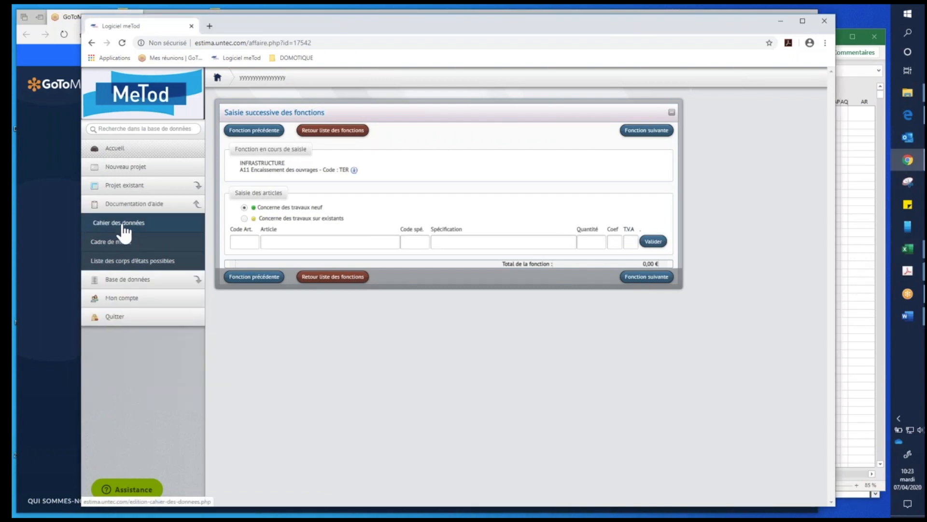
pyautogui.click(122, 226)
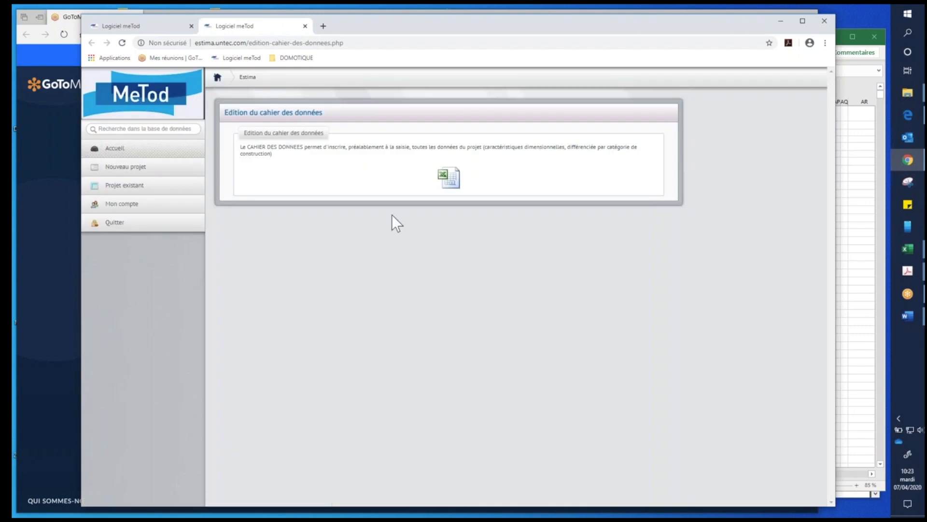
pyautogui.click(449, 179)
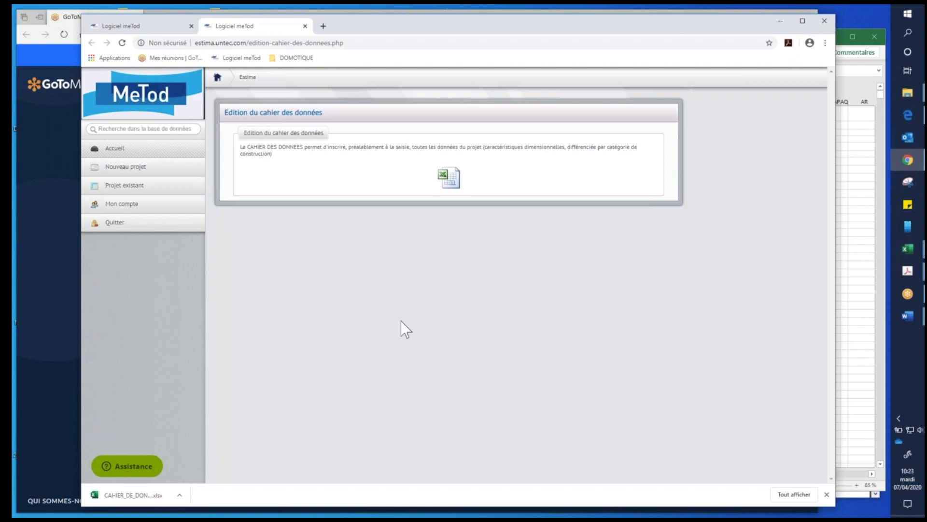
# - Open the downloaded Cahier des données workbook in Excel and place its window over the browser
pyautogui.click(180, 494)
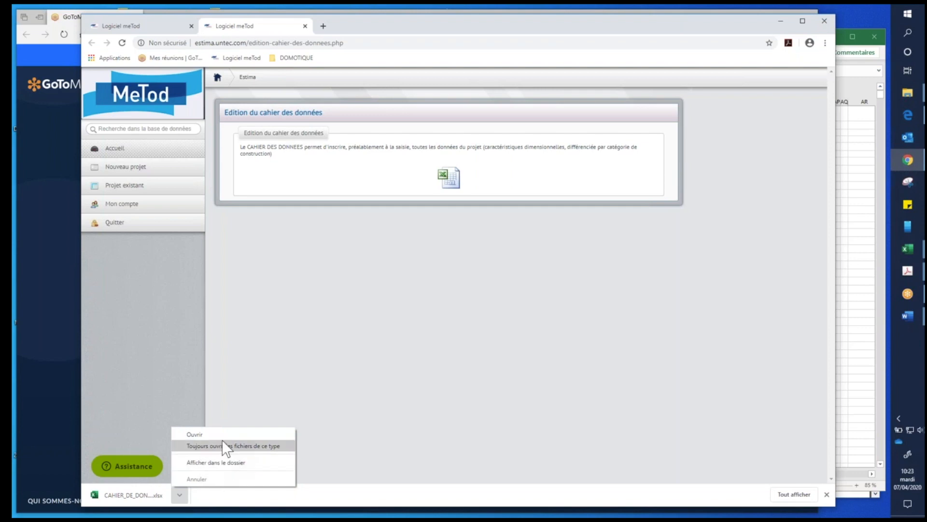
pyautogui.click(251, 433)
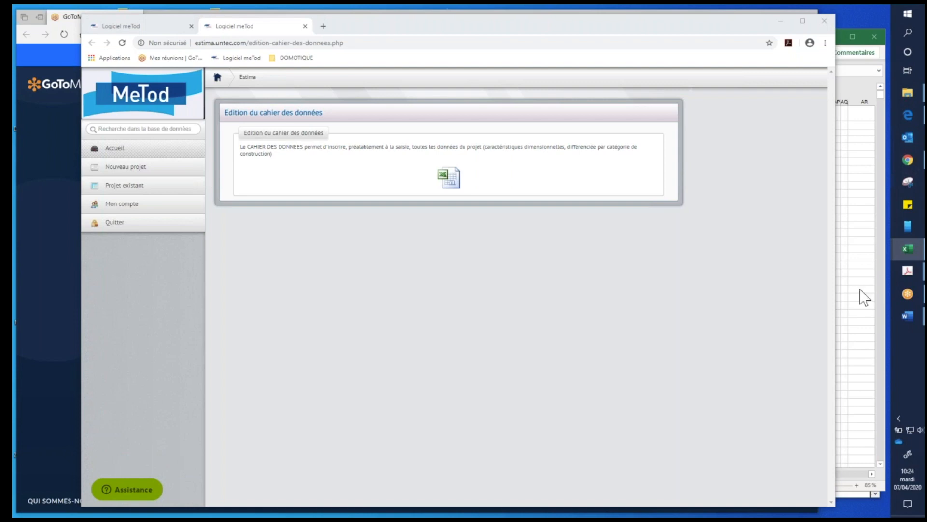
pyautogui.moveTo(808, 54); pyautogui.dragTo(419, 42)
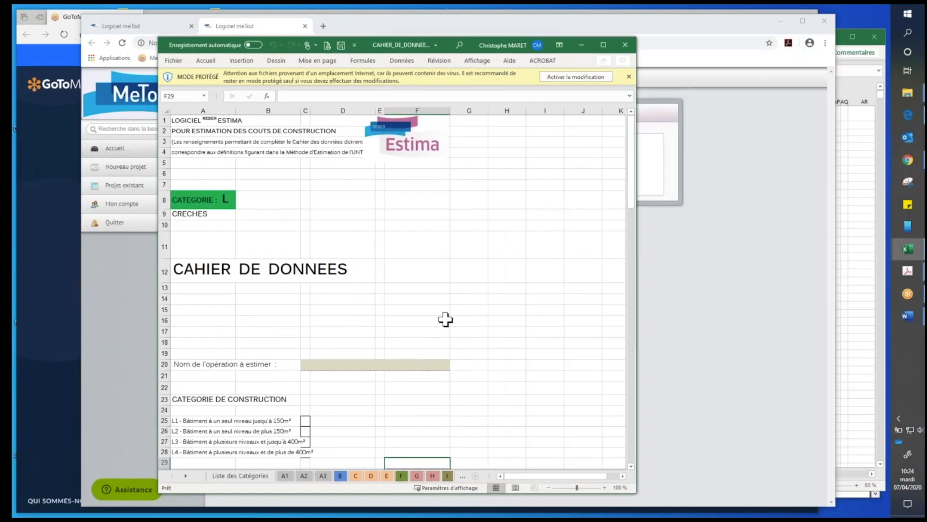
# - Show the list of categories in the downloaded workbook with editing enabled, and close the file
pyautogui.scroll(-1, 270, 334)
pyautogui.scroll(-2, 270, 335)
pyautogui.click(240, 476)
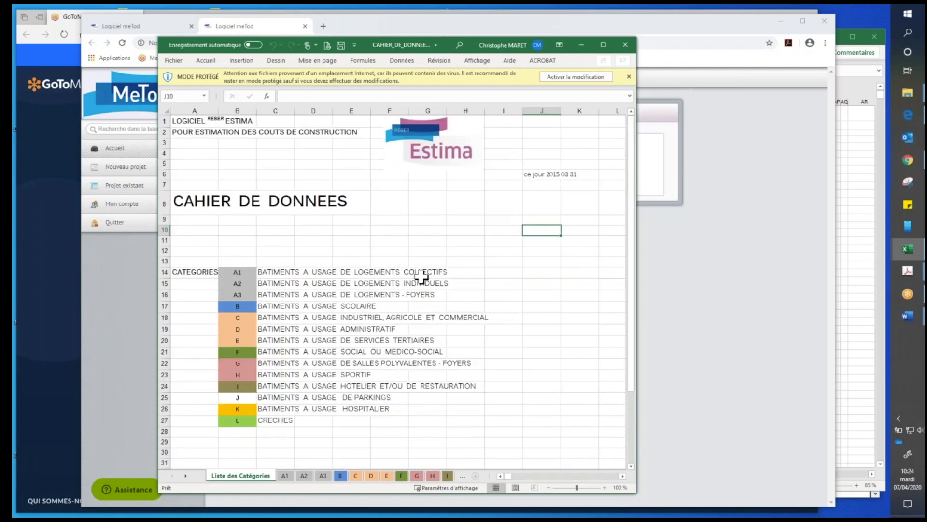
pyautogui.click(575, 81)
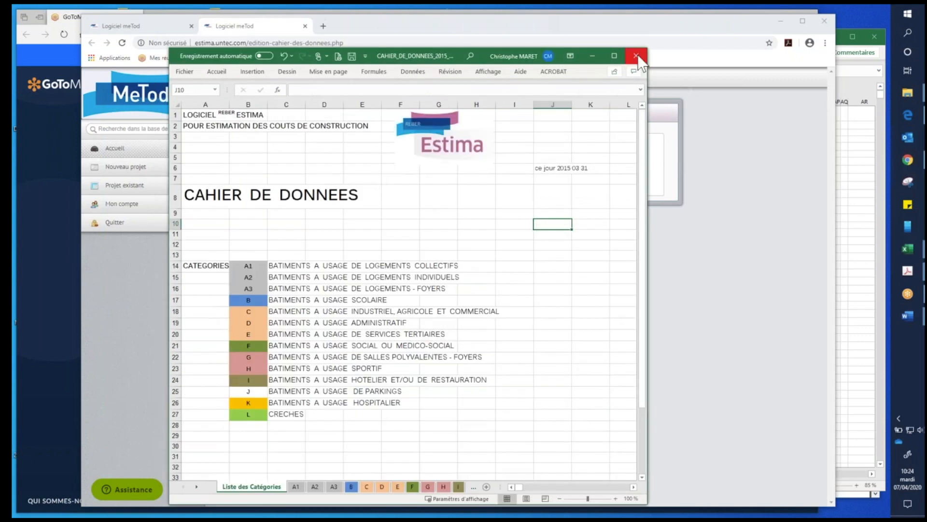
pyautogui.click(636, 56)
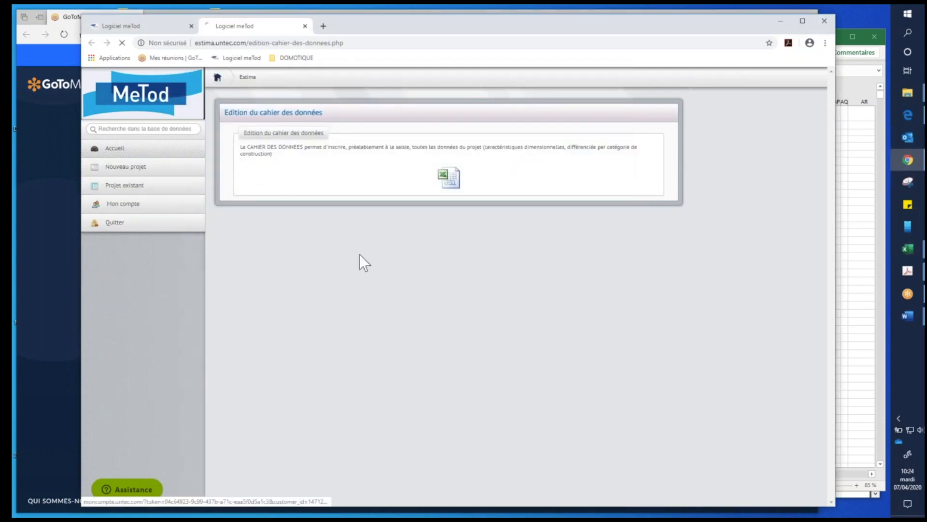
# - Open the existing project "160990 - 30 logts LA ROCHELLE - Projet ABV du 19/07/16 09:56" from the project list
pyautogui.click(124, 187)
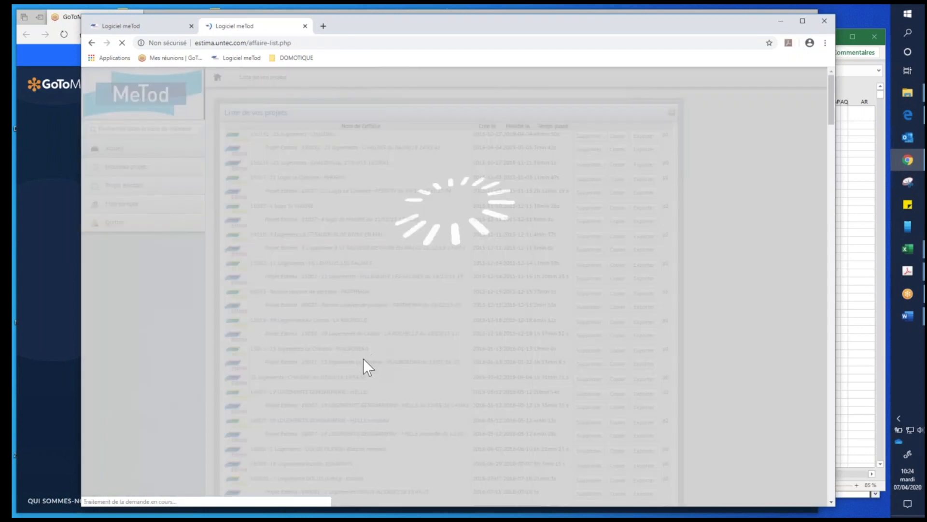
pyautogui.scroll(-4, 363, 358)
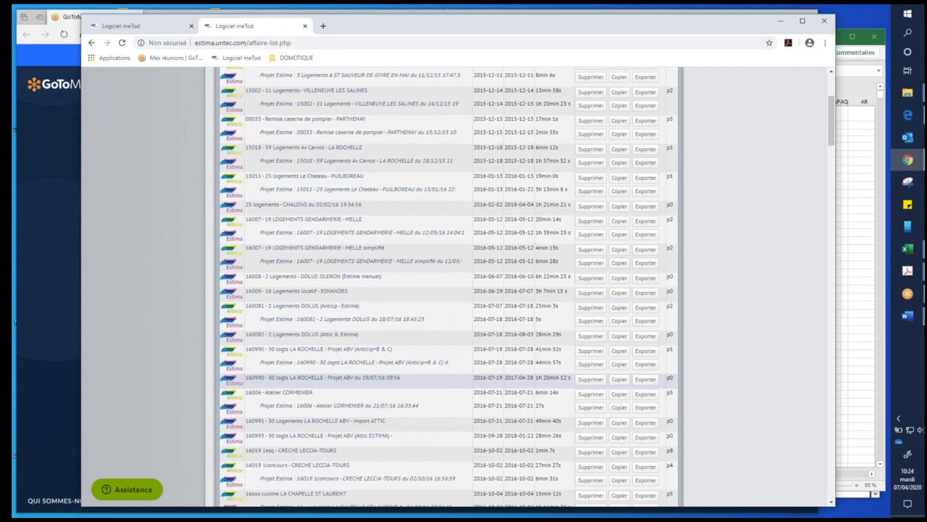
pyautogui.scroll(-1, 315, 463)
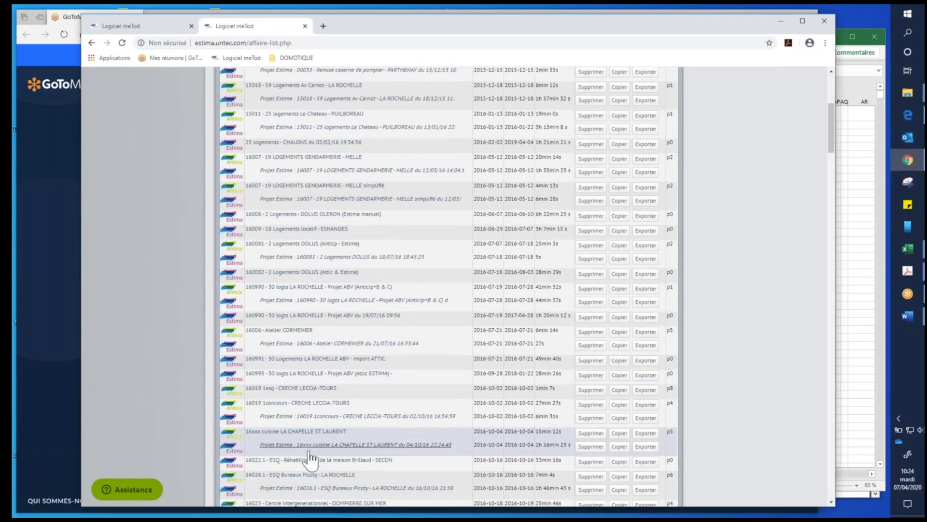
pyautogui.scroll(-1, 313, 407)
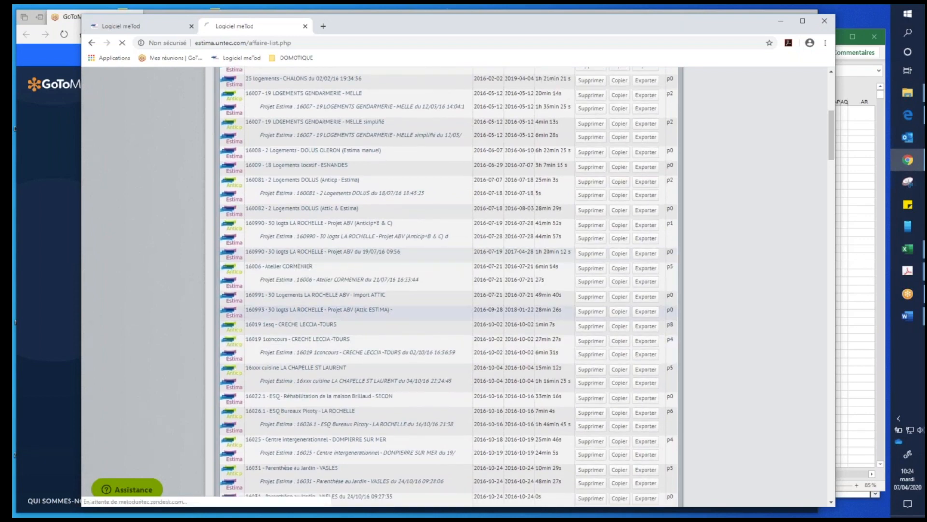
pyautogui.click(300, 253)
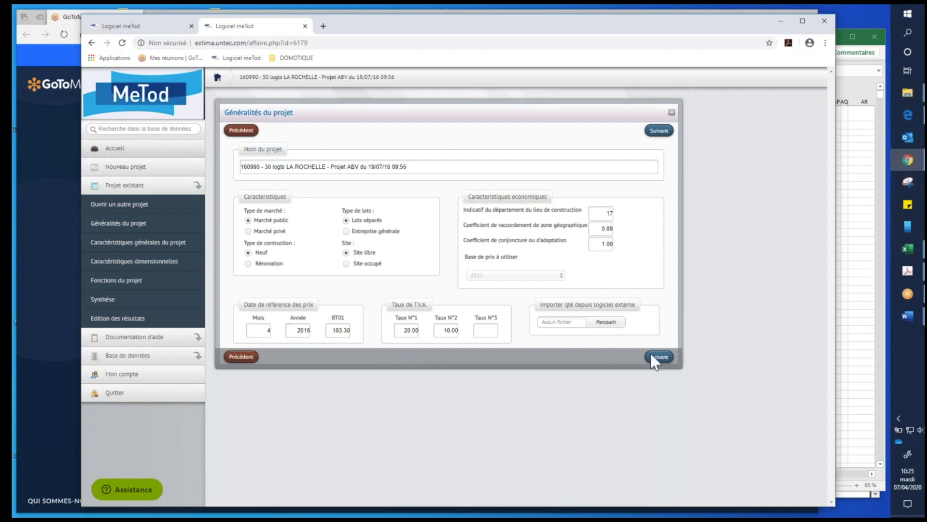
# - Advance through the project's general pages and review the first page of dimensional characteristics, covering dwellings, usable surfaces and garages
pyautogui.click(665, 357)
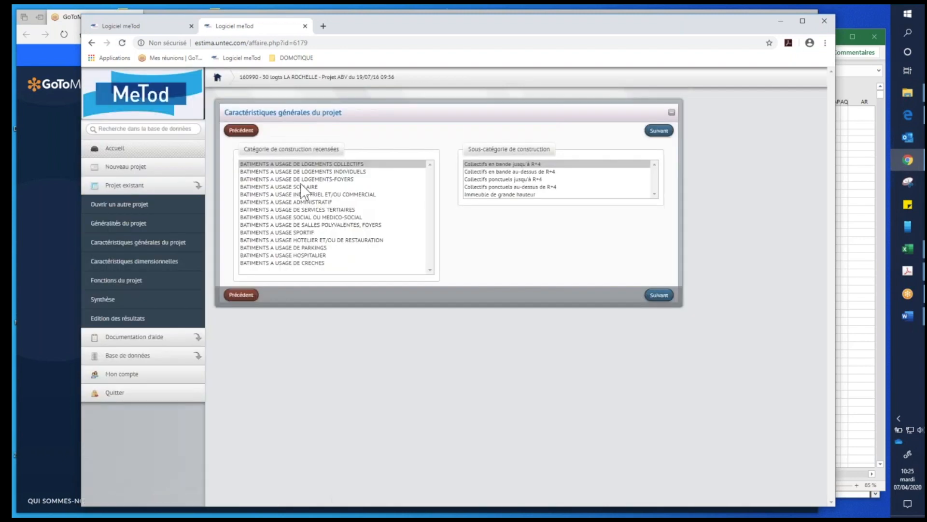
pyautogui.click(657, 296)
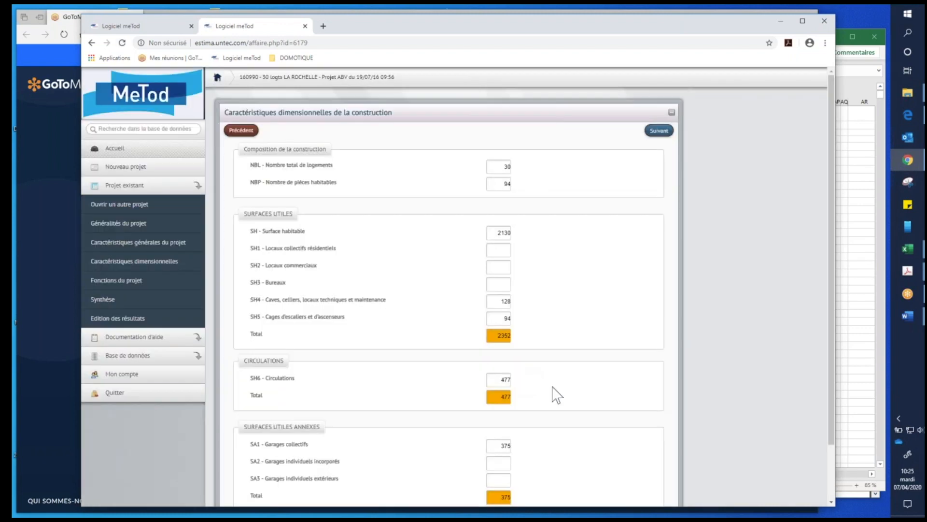
pyautogui.scroll(-2, 640, 216)
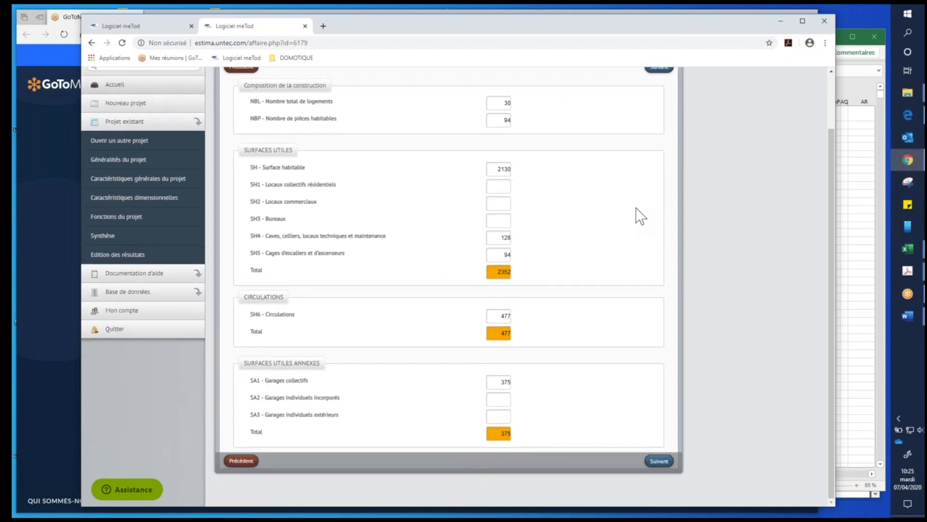
pyautogui.scroll(2, 641, 216)
pyautogui.scroll(-2, 654, 352)
pyautogui.click(657, 461)
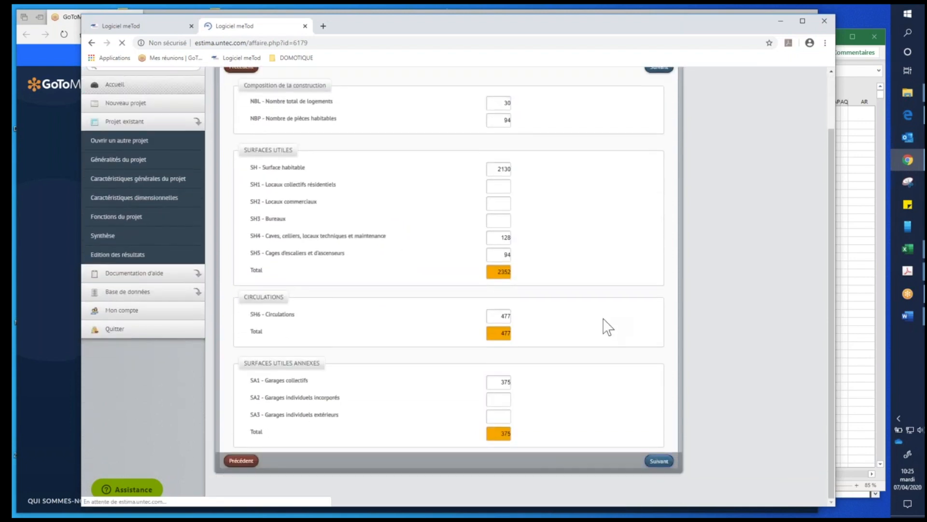
# - Review the second page of dimensional characteristics down to heating and façades, and continue to the successive entry of functions
pyautogui.scroll(-3, 645, 358)
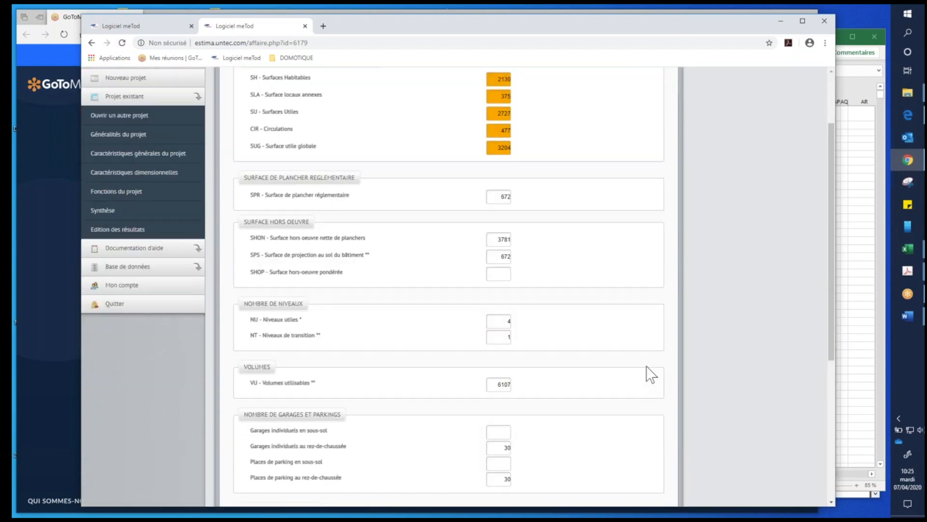
pyautogui.scroll(-5, 662, 389)
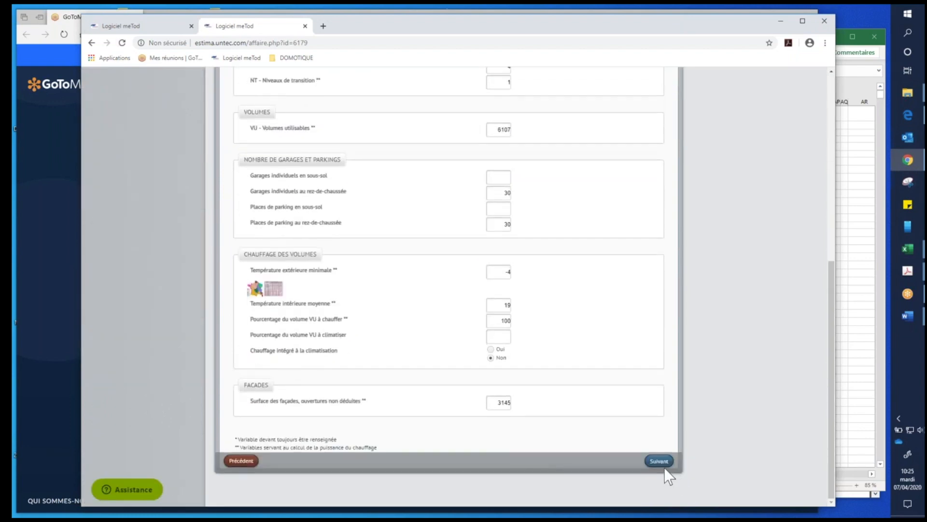
pyautogui.moveTo(260, 295)
pyautogui.click(649, 461)
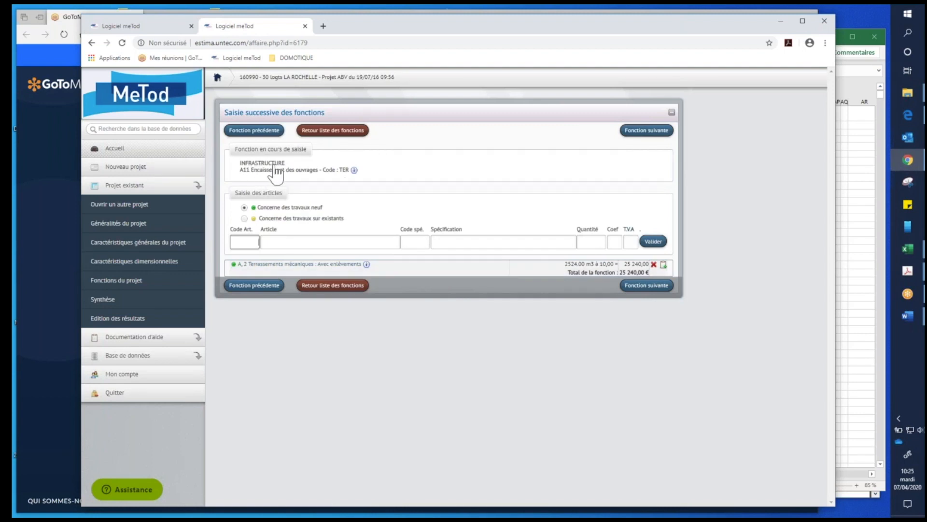
# - Return to the project's function list and open the function A221.21 Planchers - SCP under Supports de couverture
pyautogui.click(354, 133)
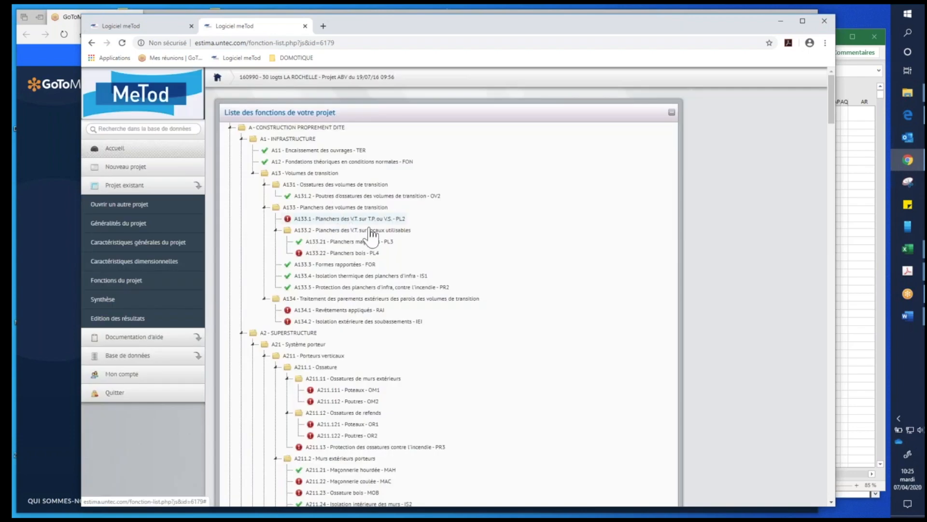
pyautogui.scroll(-3, 372, 241)
pyautogui.scroll(-3, 392, 261)
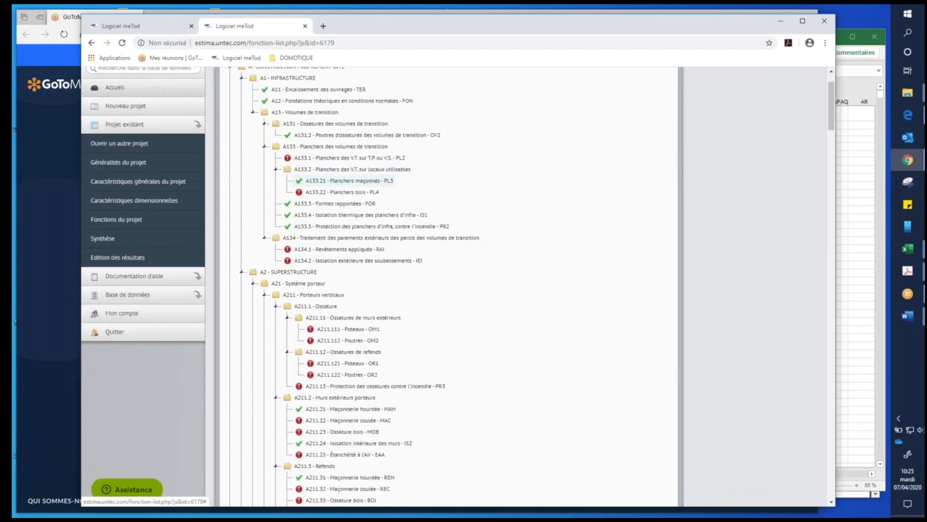
pyautogui.scroll(-5, 392, 272)
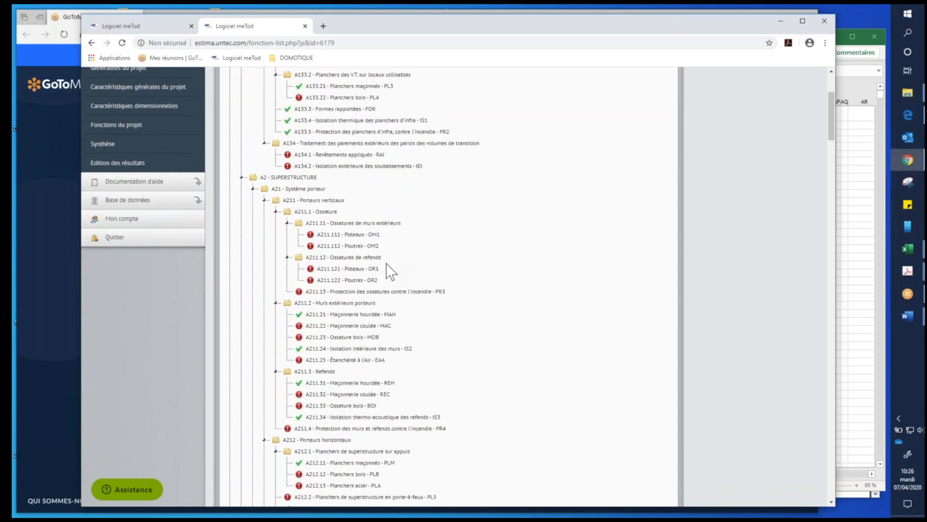
pyautogui.scroll(-5, 390, 271)
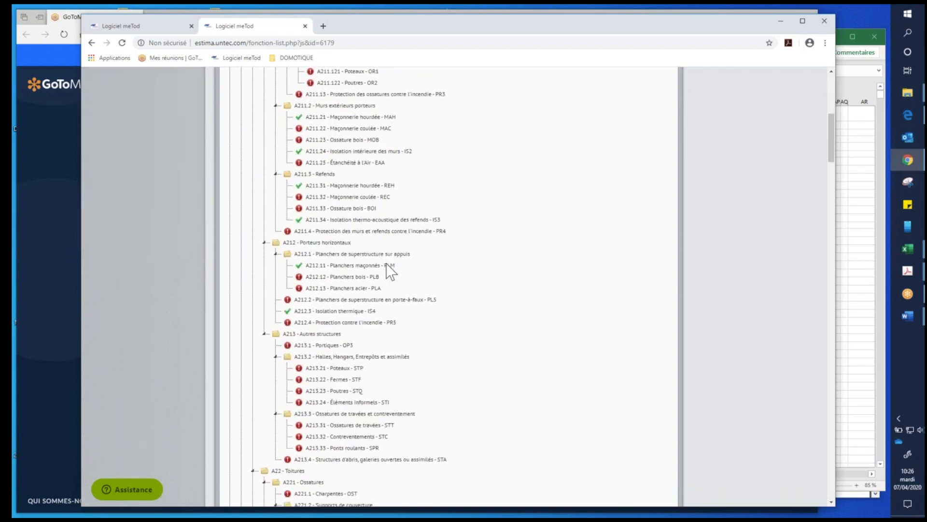
pyautogui.scroll(-1, 390, 271)
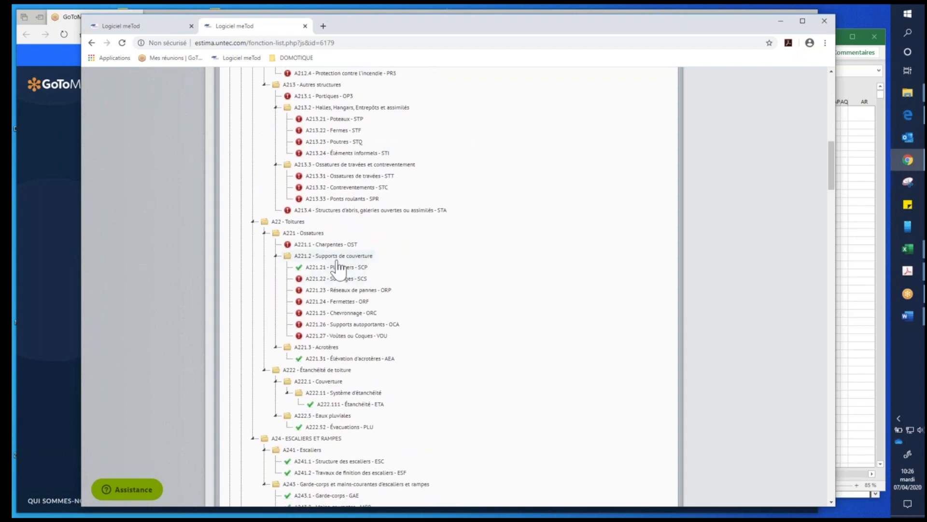
pyautogui.scroll(-1, 391, 265)
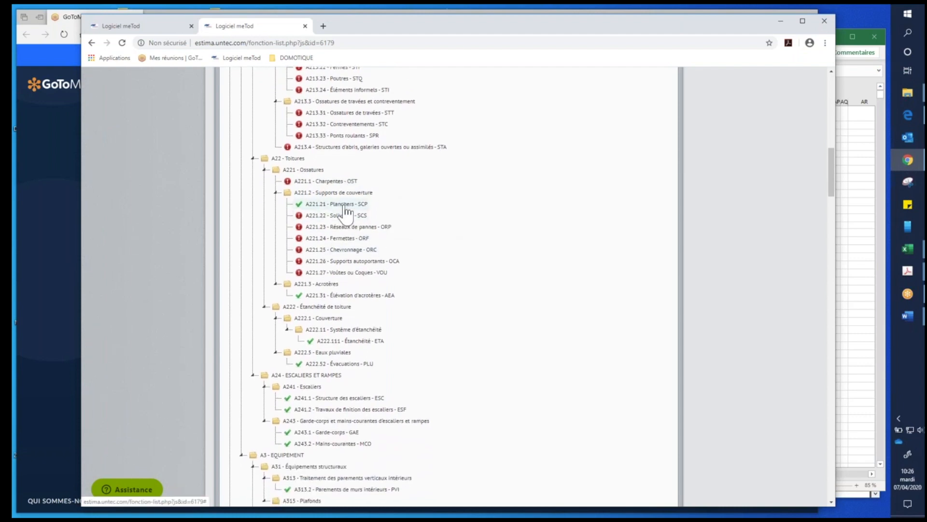
pyautogui.click(344, 205)
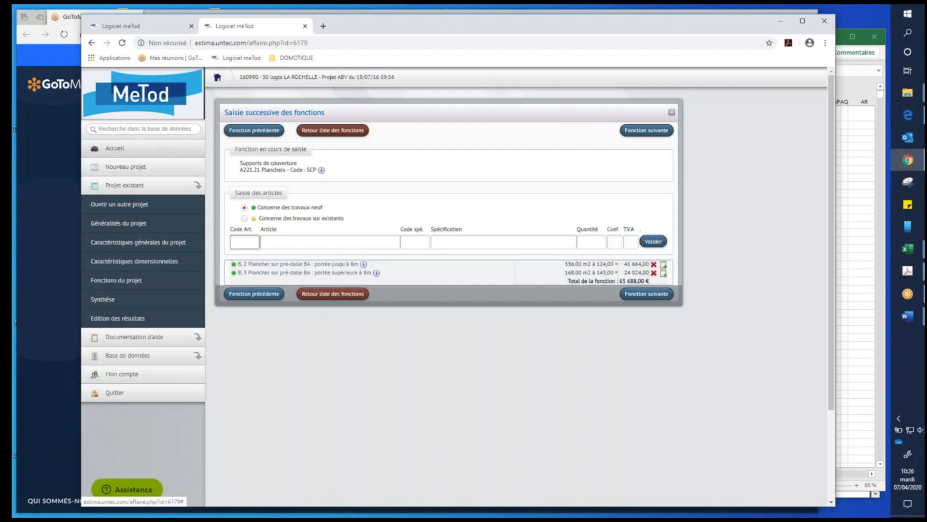
# - Add the article A, 1 Dalle pleine BA coffrée, portée jusqu'à 5m, to the function with a quantity of 200
pyautogui.click(258, 242)
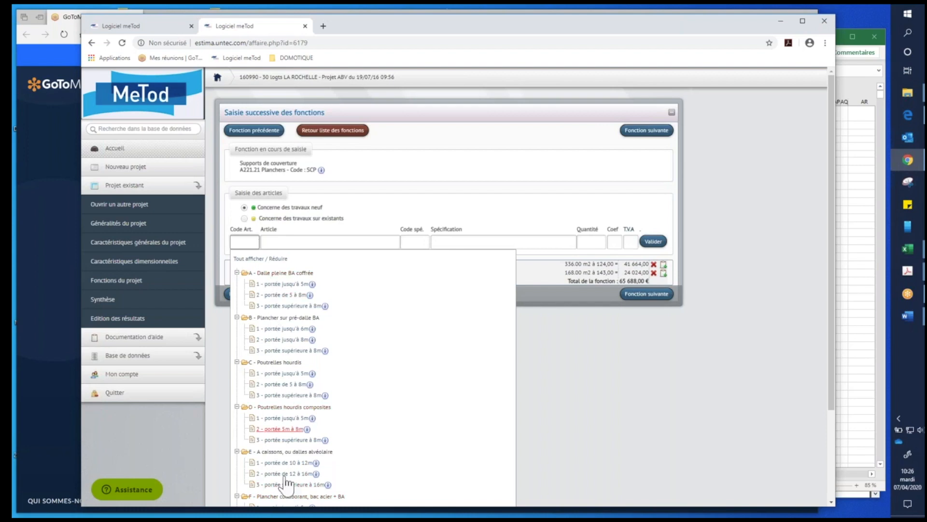
pyautogui.scroll(-2, 363, 373)
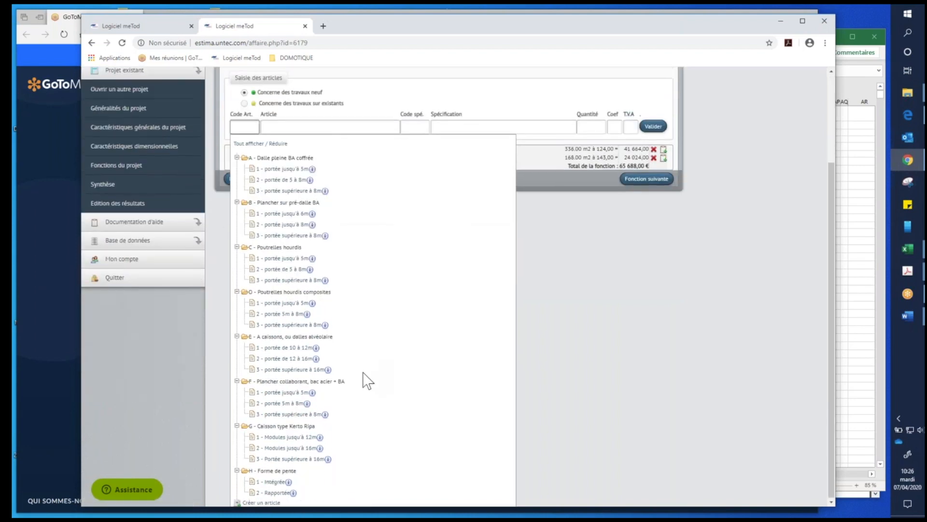
pyautogui.scroll(2, 367, 380)
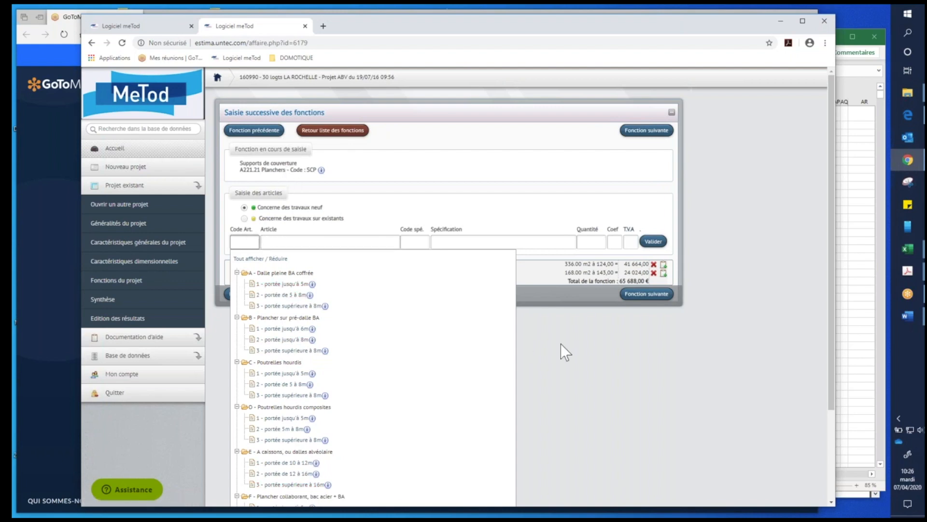
pyautogui.click(291, 284)
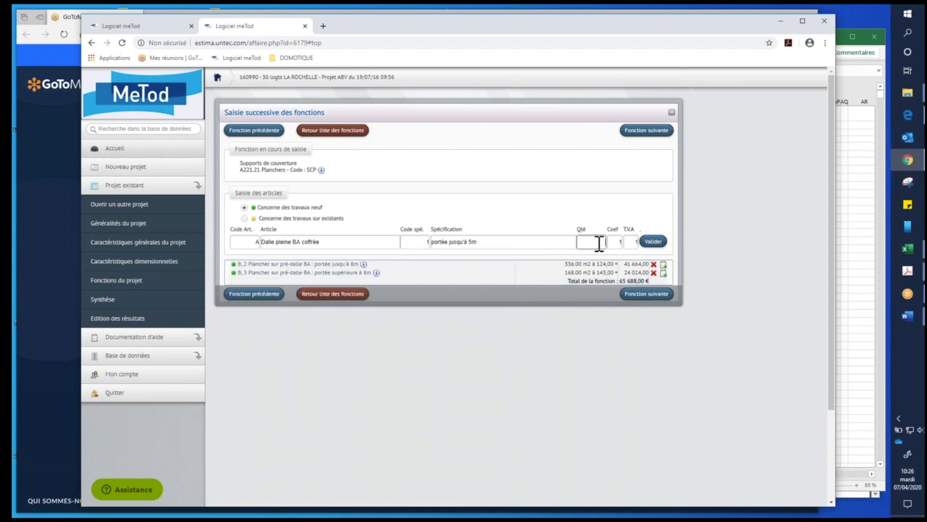
pyautogui.write('200')
pyautogui.click(654, 242)
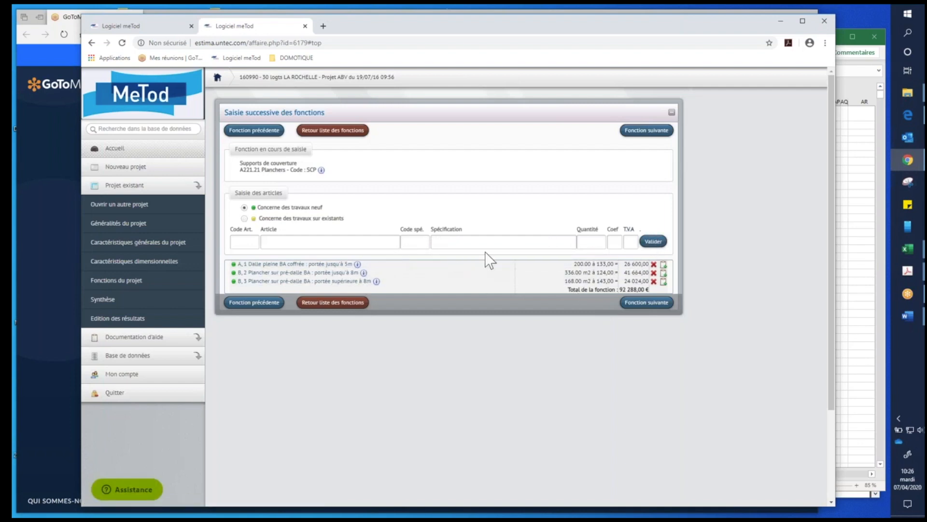
# - Go back to the function list and open the function A11 Encaissement des ouvrages - TER
pyautogui.click(353, 133)
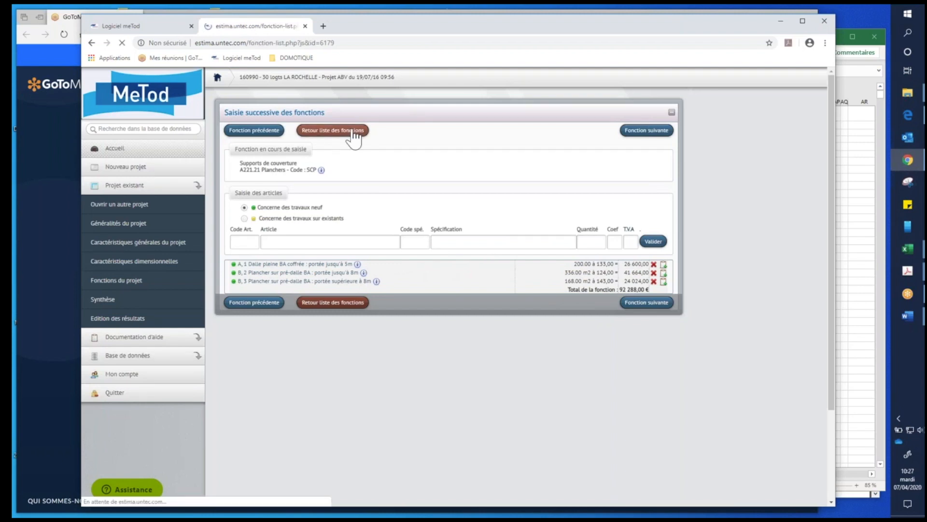
pyautogui.scroll(-12, 512, 257)
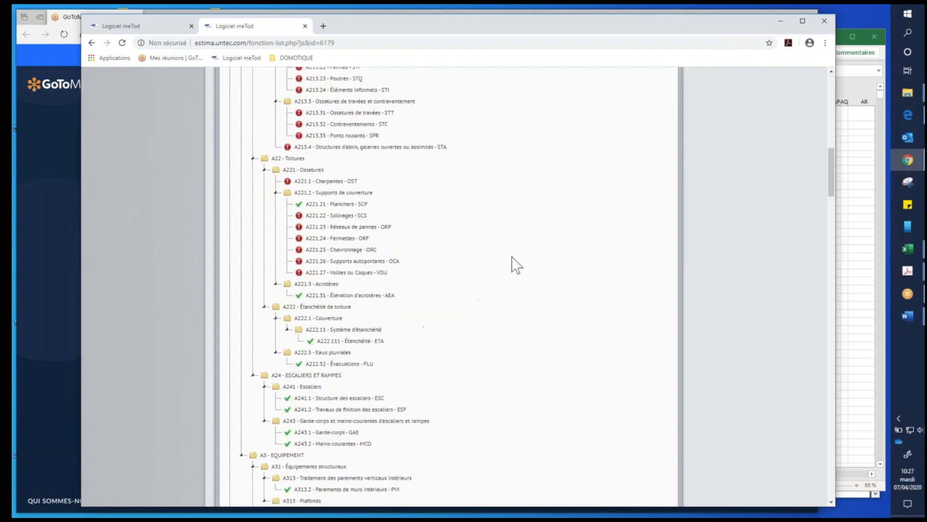
pyautogui.scroll(12, 627, 277)
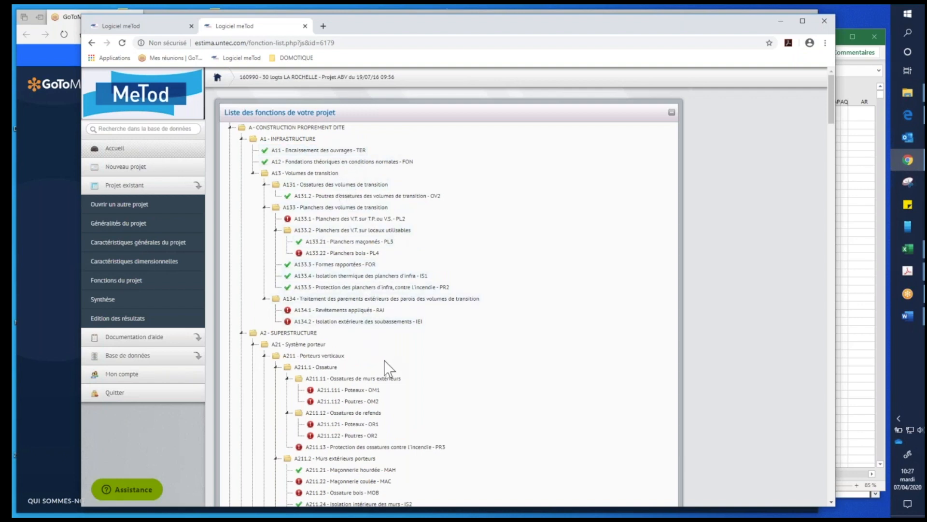
pyautogui.click(314, 150)
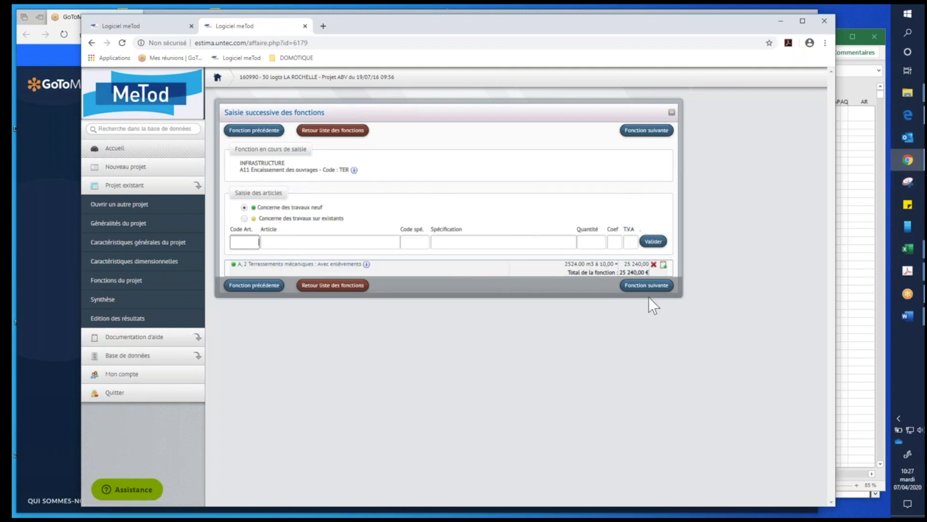
# - Advance to function A12 Fondations théoriques en conditions normales and display the articles available for it
pyautogui.click(647, 130)
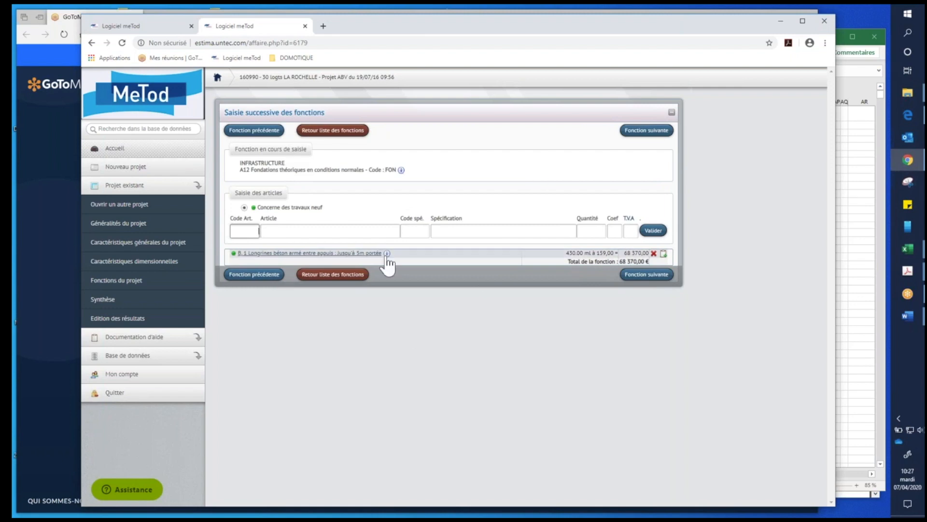
pyautogui.moveTo(388, 256)
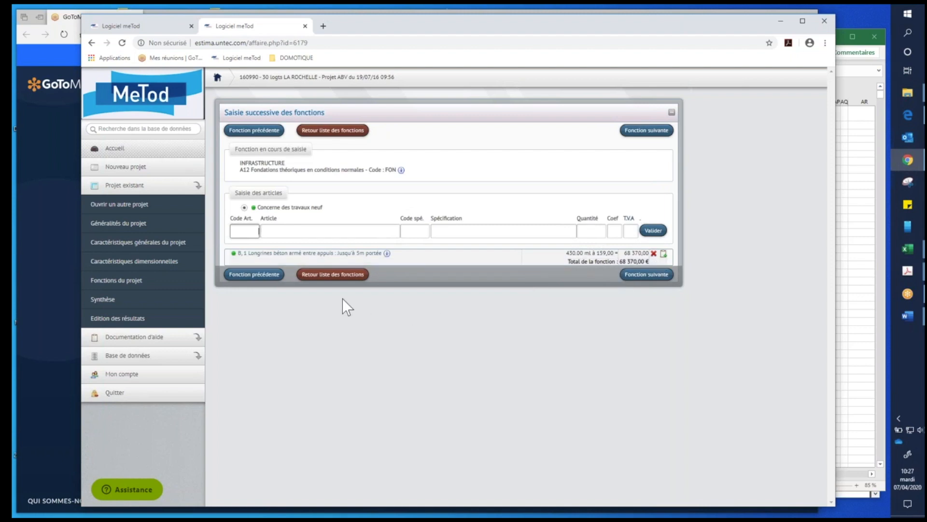
pyautogui.click(252, 231)
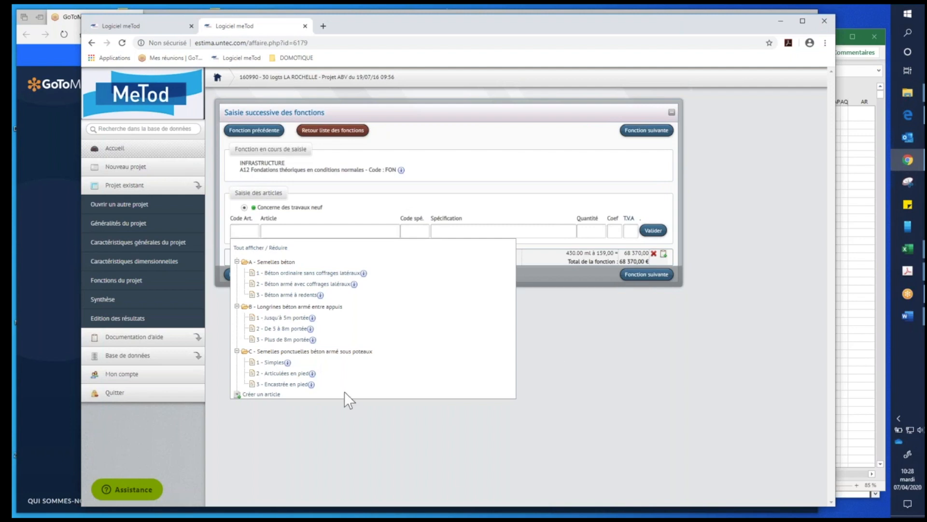
# - Advance through the transition volume frame functions to A132.1 Maçonnerie hourdée and review its entered articles
pyautogui.click(664, 130)
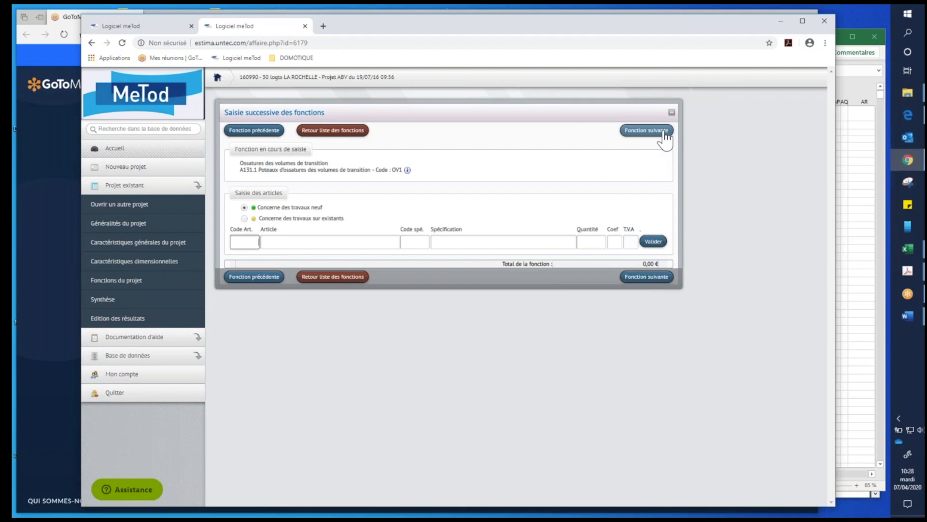
pyautogui.click(664, 132)
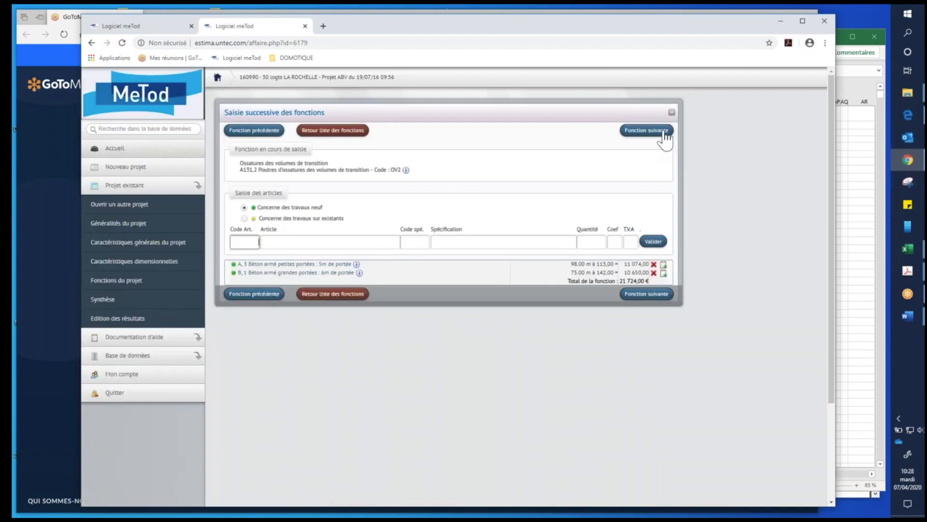
pyautogui.click(665, 133)
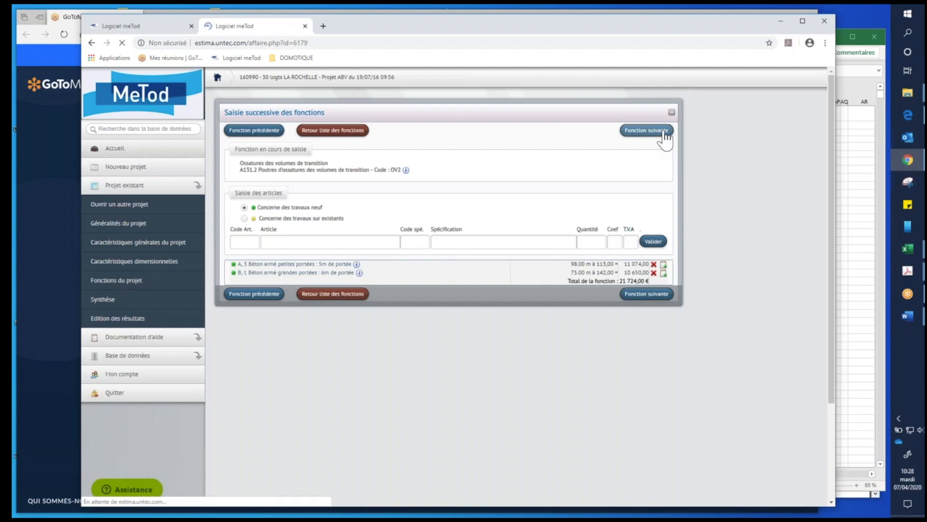
pyautogui.click(665, 130)
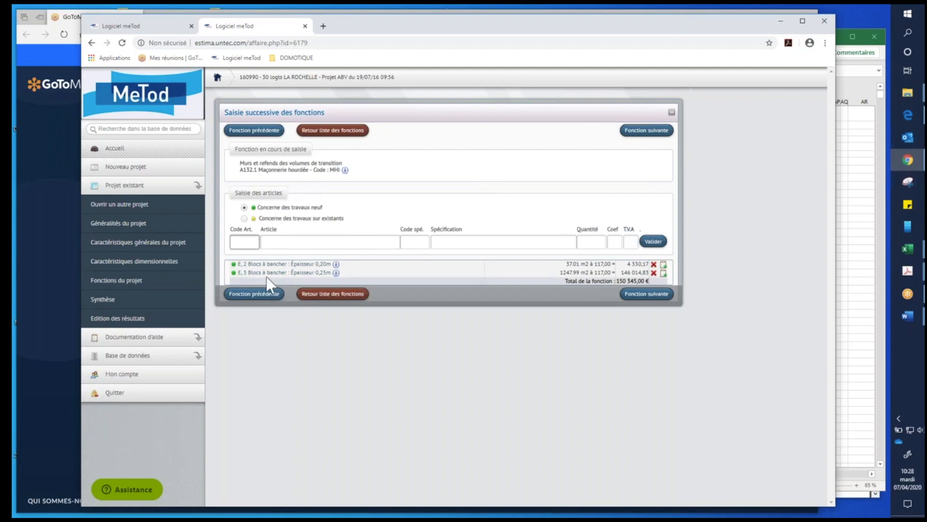
# - Return to the function list and examine which functions are filled in, from infrastructure and superstructure down to the heating equipment
pyautogui.click(649, 130)
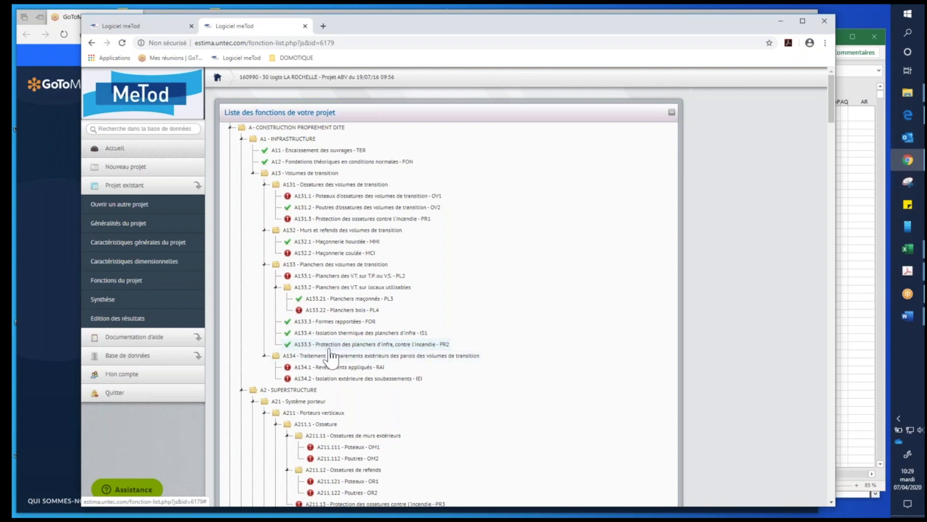
pyautogui.scroll(-2, 520, 280)
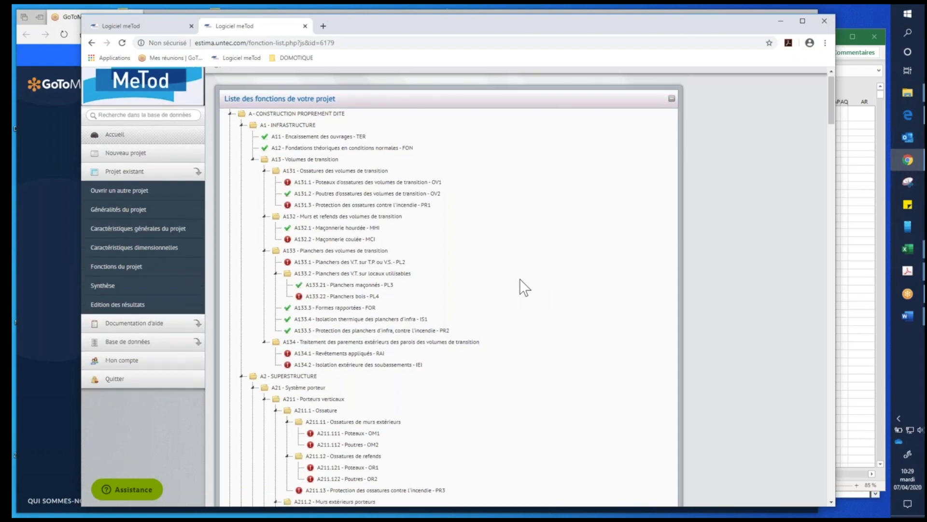
pyautogui.scroll(-3, 520, 280)
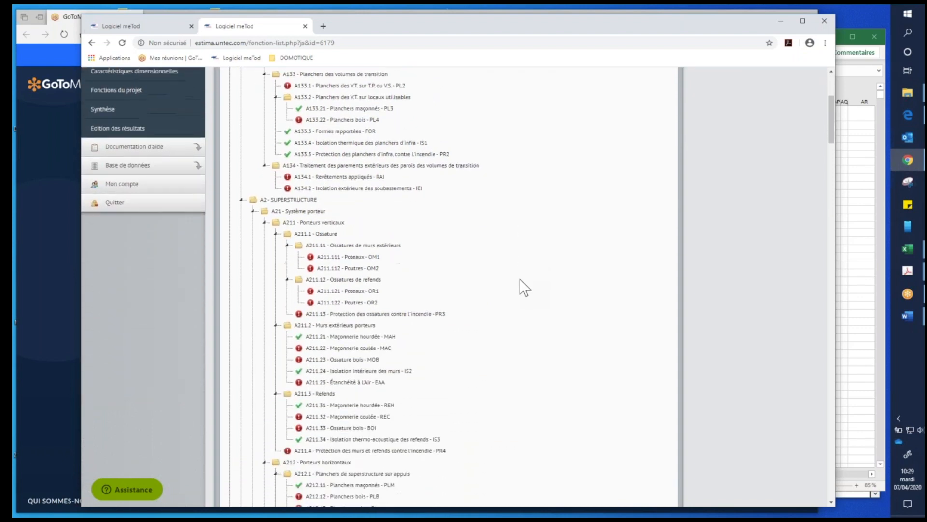
pyautogui.scroll(-3, 520, 281)
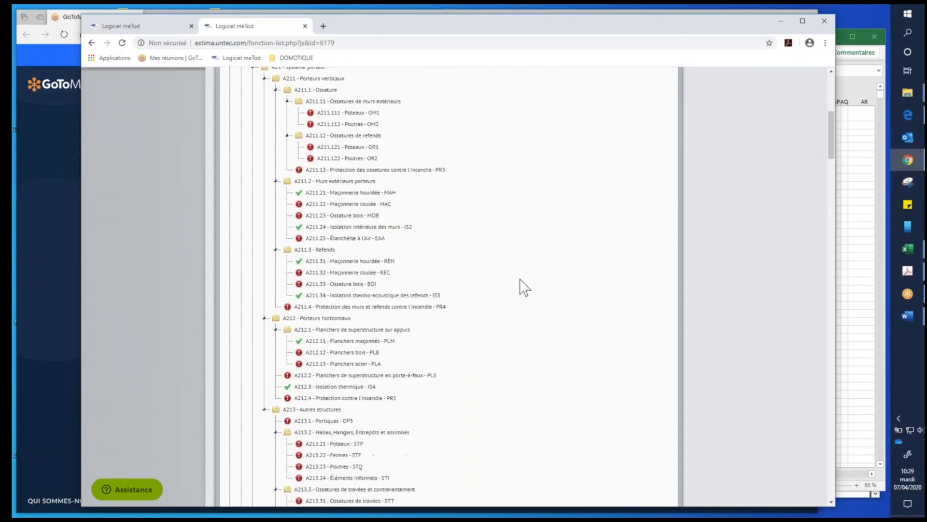
pyautogui.scroll(-2, 520, 279)
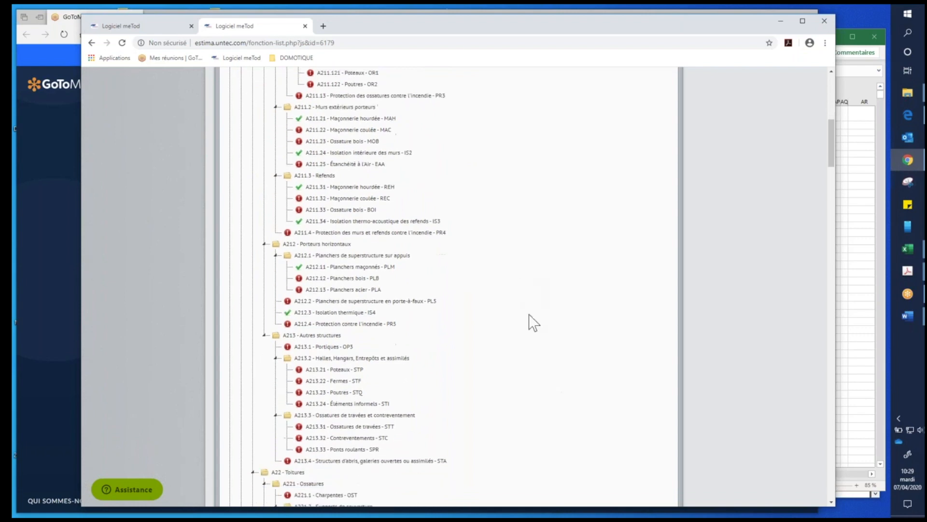
pyautogui.scroll(-1, 477, 398)
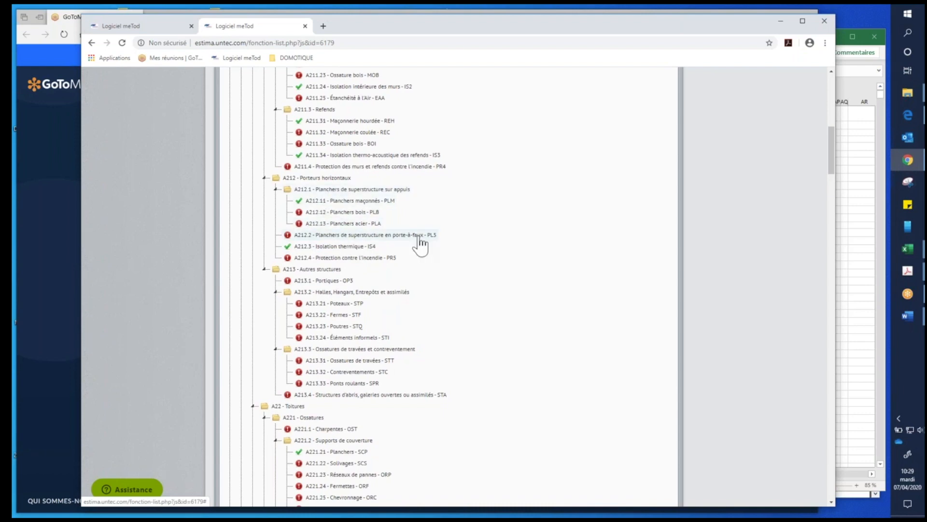
pyautogui.scroll(-3, 477, 259)
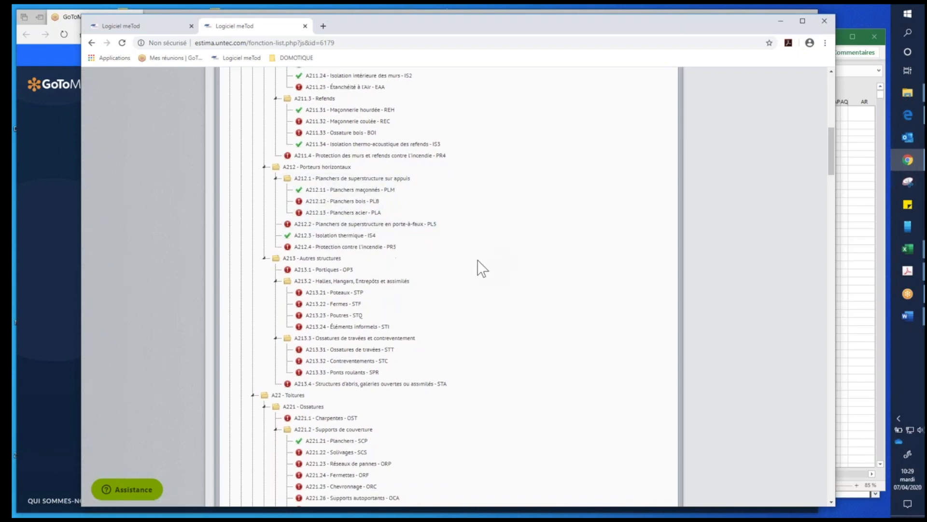
pyautogui.scroll(-4, 477, 260)
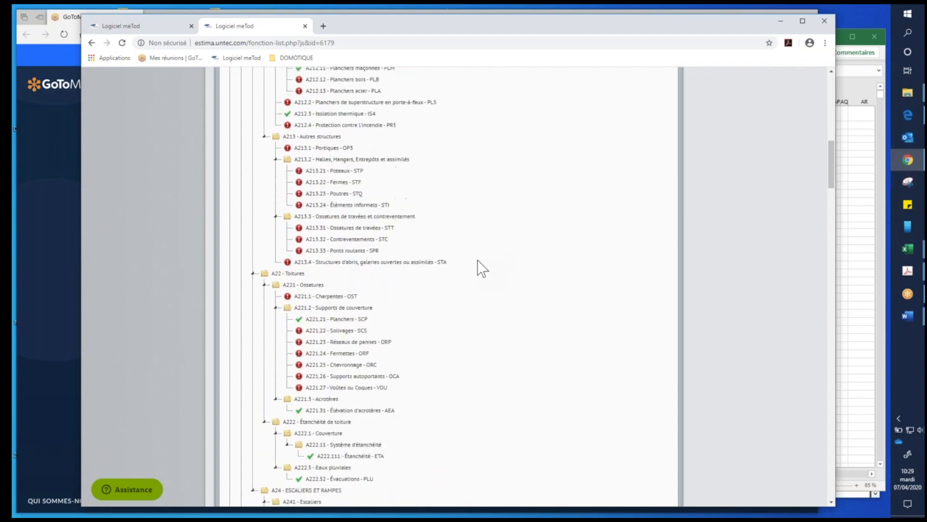
pyautogui.scroll(-3, 437, 331)
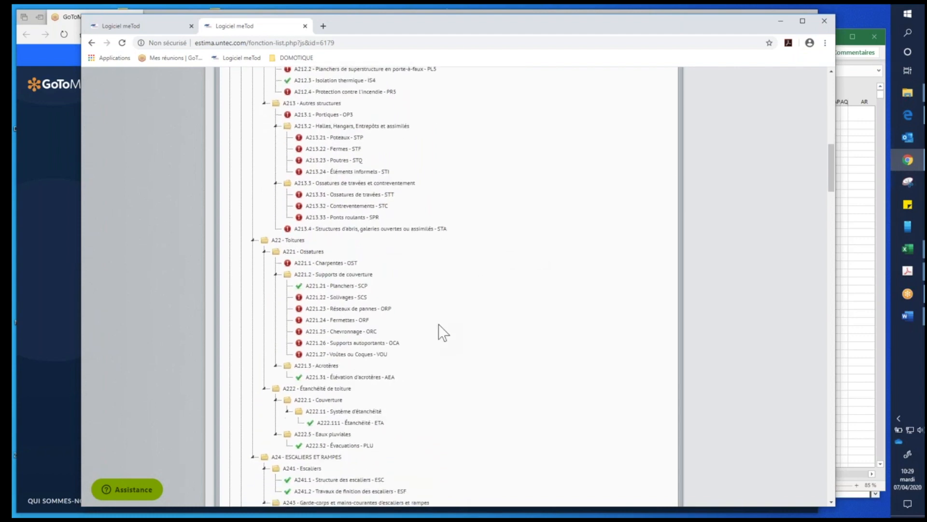
pyautogui.scroll(-1, 509, 247)
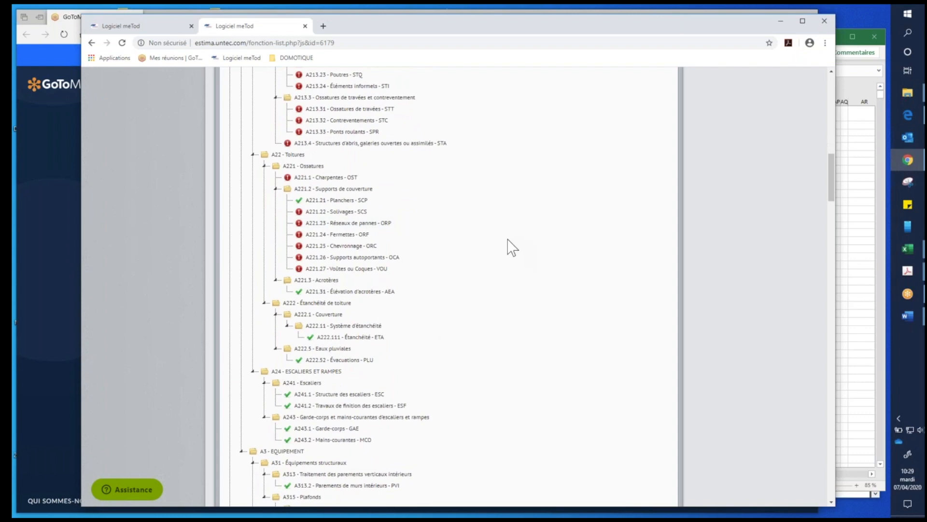
pyautogui.scroll(-4, 604, 170)
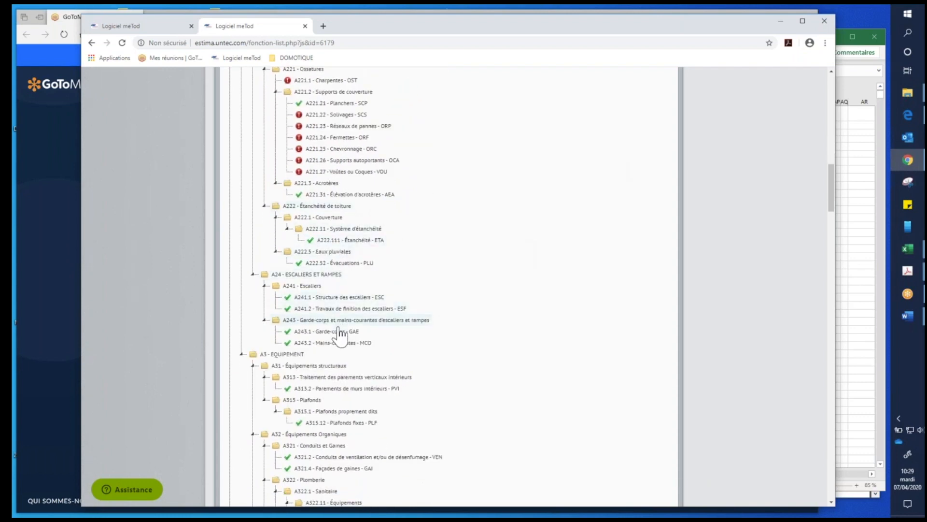
pyautogui.scroll(-8, 525, 340)
pyautogui.scroll(-3, 526, 340)
pyautogui.scroll(-1, 521, 338)
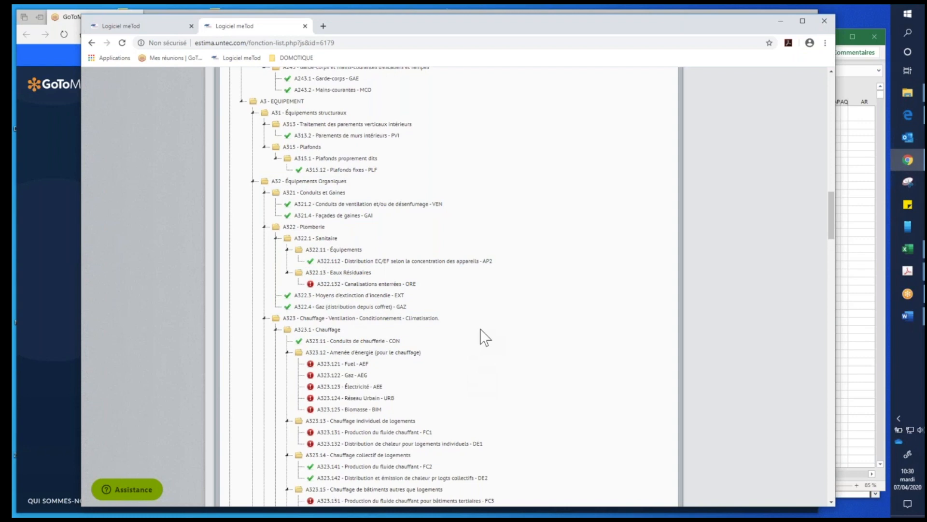
# - Open the function A323.141 Production du fluide chauffant - FC2 under Chauffage collectif de logements
pyautogui.scroll(-3, 480, 333)
pyautogui.scroll(-3, 481, 334)
pyautogui.scroll(-1, 481, 335)
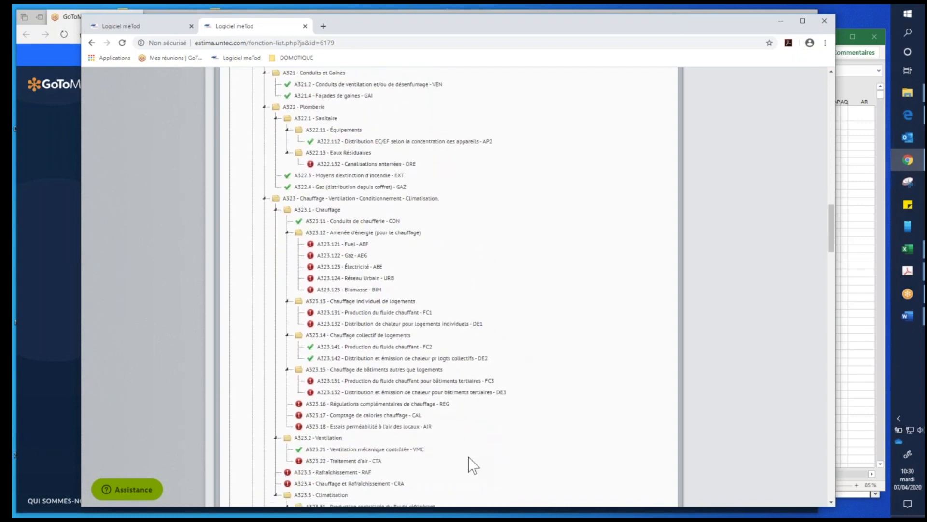
pyautogui.click(348, 343)
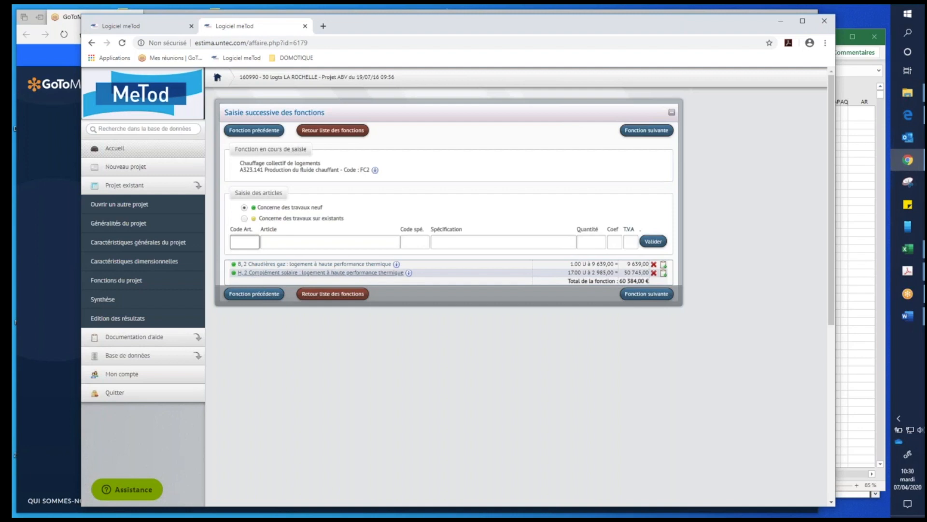
# - Display the articles available for the function A323.141 and examine the whole list of heating production types
pyautogui.click(246, 241)
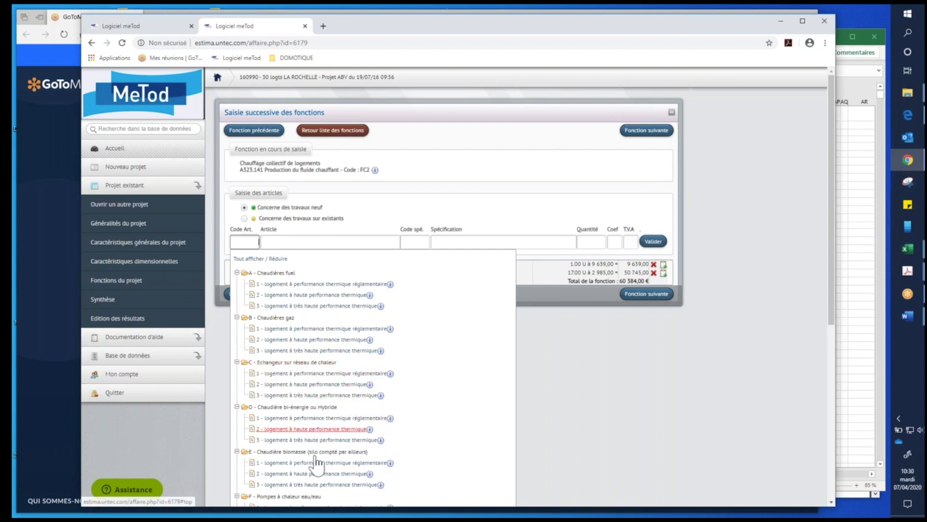
pyautogui.scroll(-1, 472, 429)
pyautogui.scroll(-2, 471, 434)
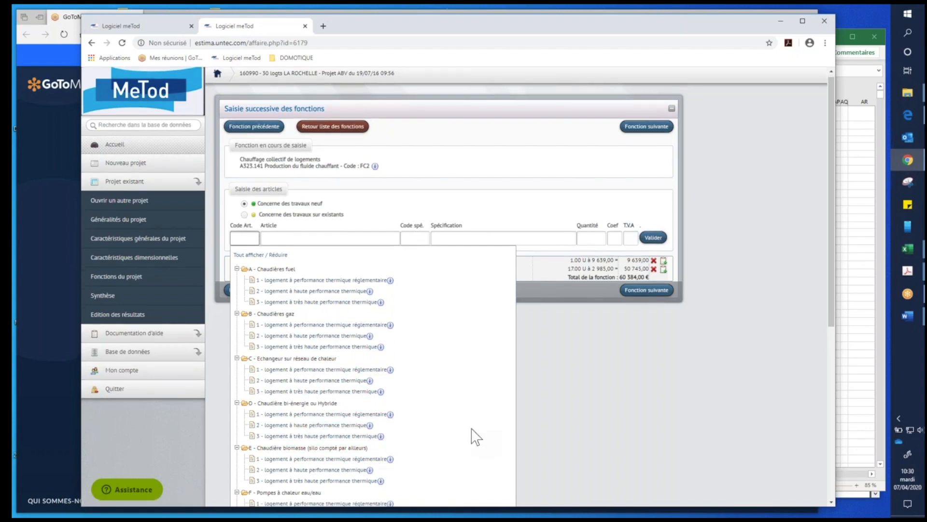
pyautogui.scroll(-1, 313, 419)
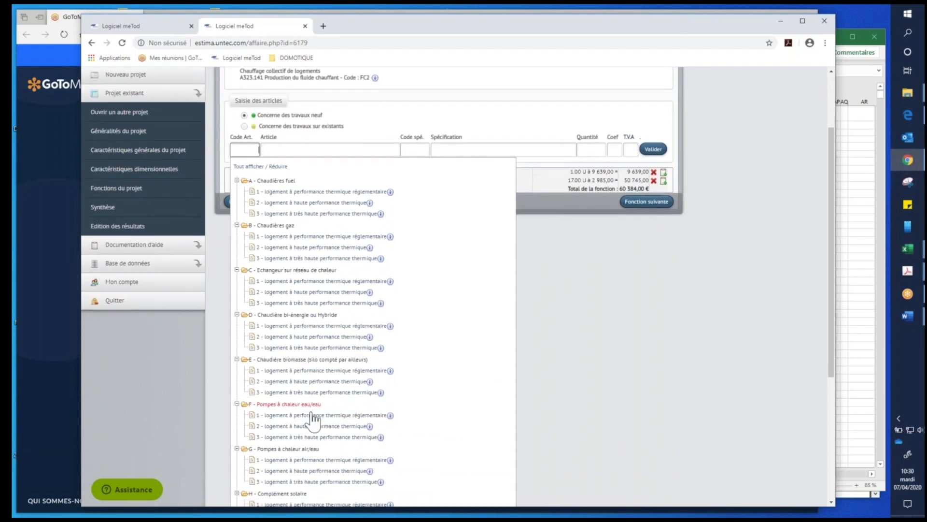
pyautogui.scroll(-2, 472, 444)
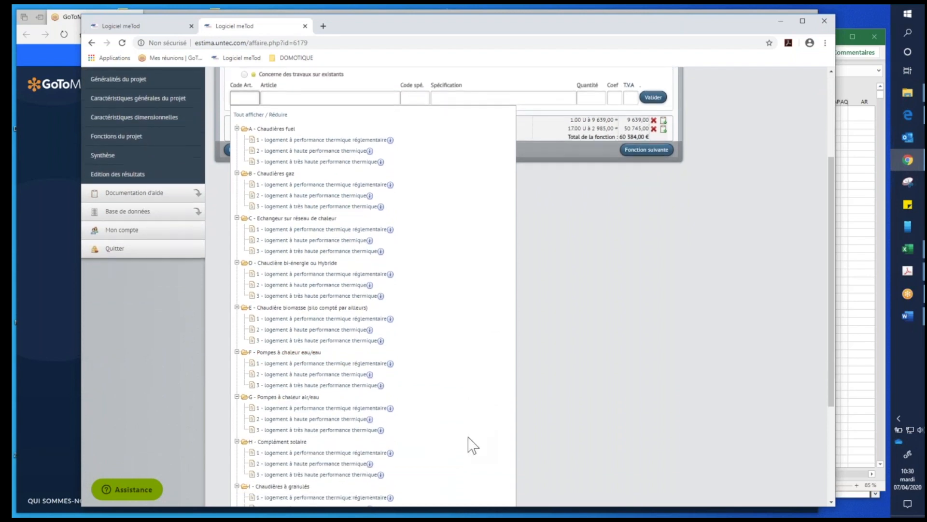
pyautogui.scroll(-2, 472, 445)
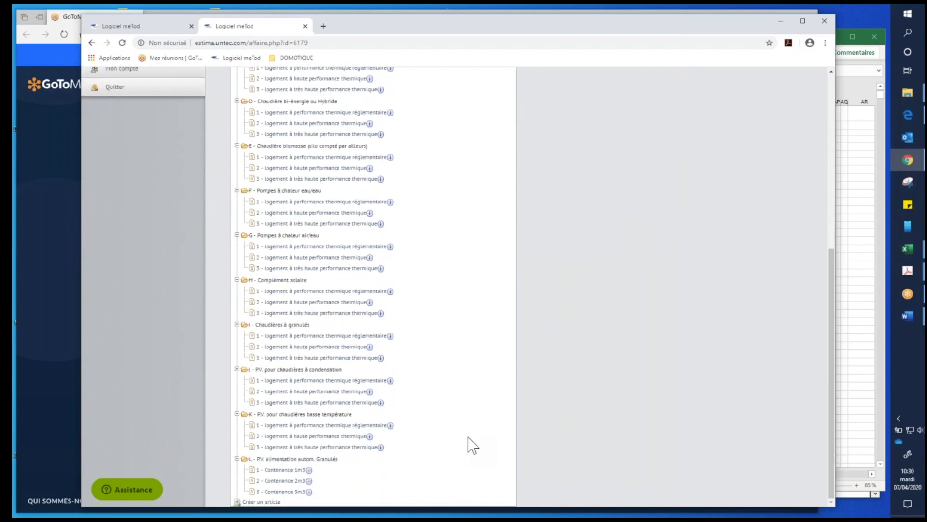
pyautogui.scroll(6, 471, 444)
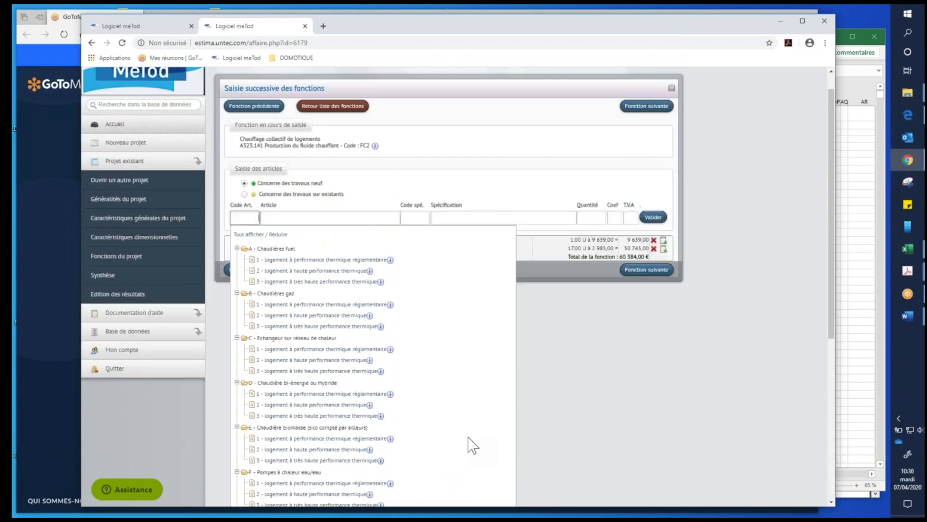
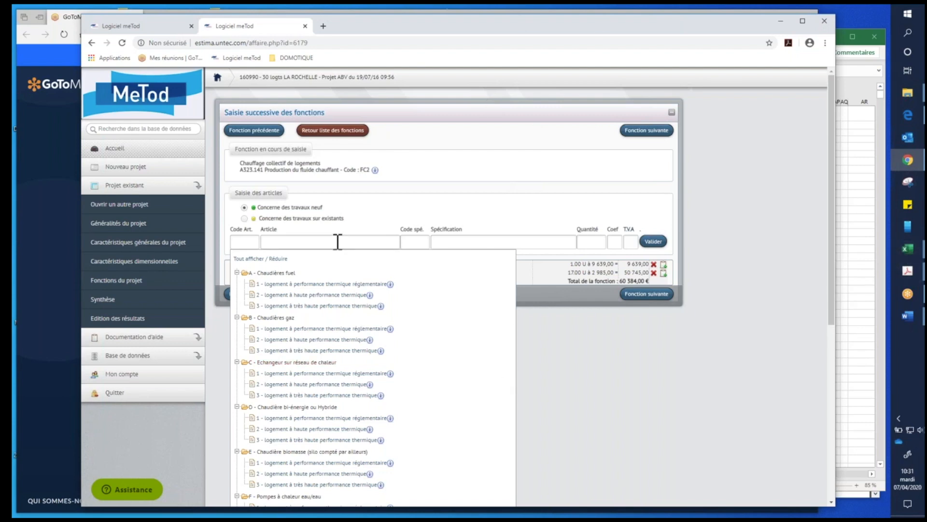
# - Review the project's general characteristics, then its dimensional characteristics for dwellings, usable areas, circulations and annexes
pyautogui.click(257, 242)
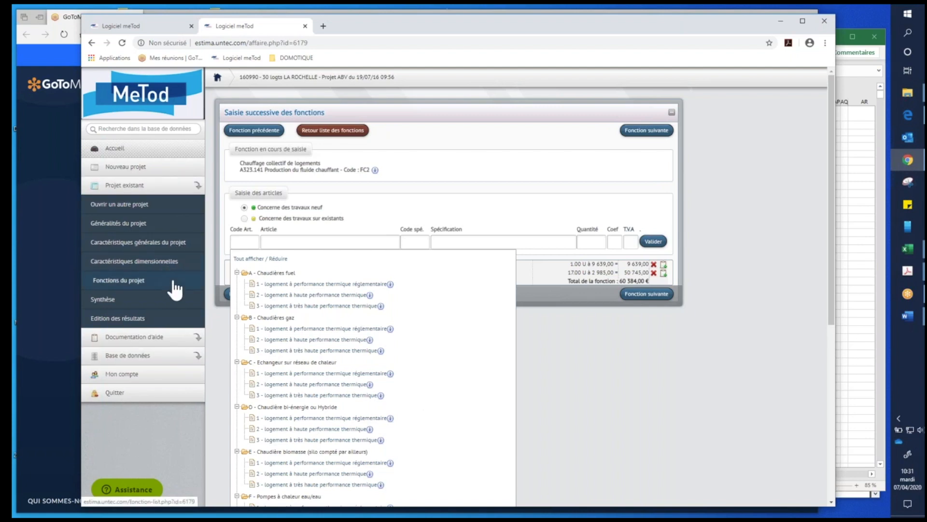
pyautogui.click(165, 261)
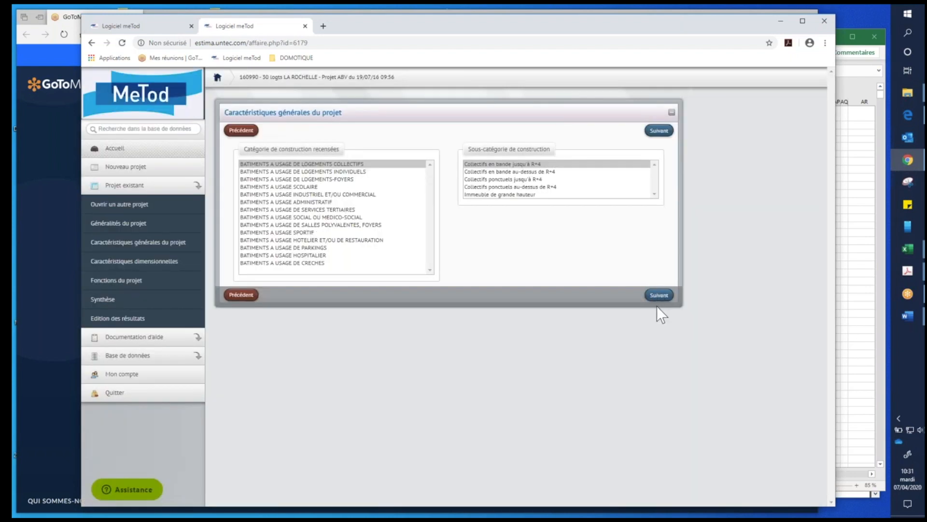
pyautogui.click(164, 269)
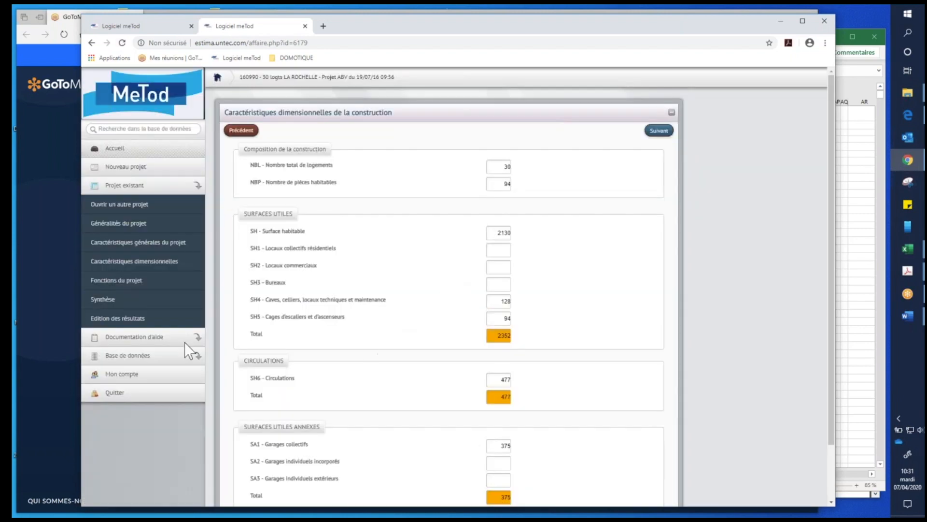
# - Look through the project's function list and display the Synthèse of forecast costs by section and chapter
pyautogui.click(132, 281)
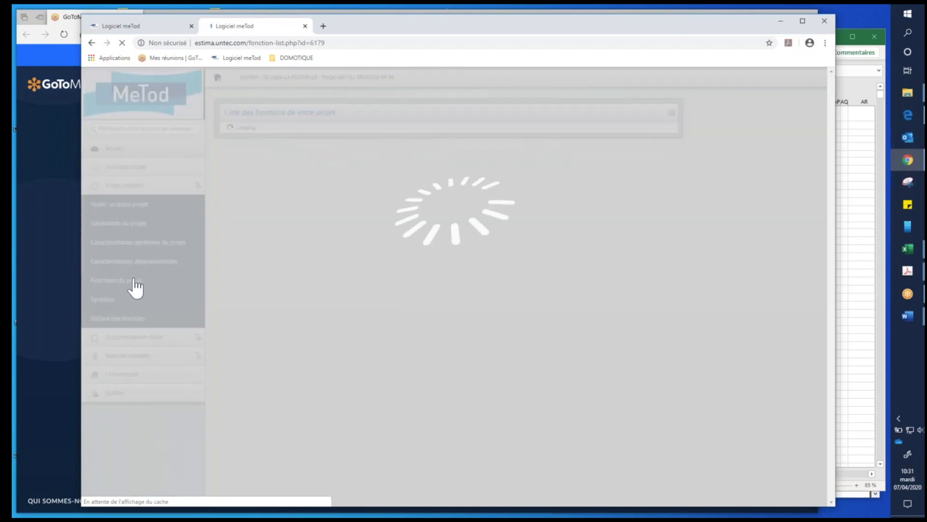
pyautogui.scroll(-20, 242, 220)
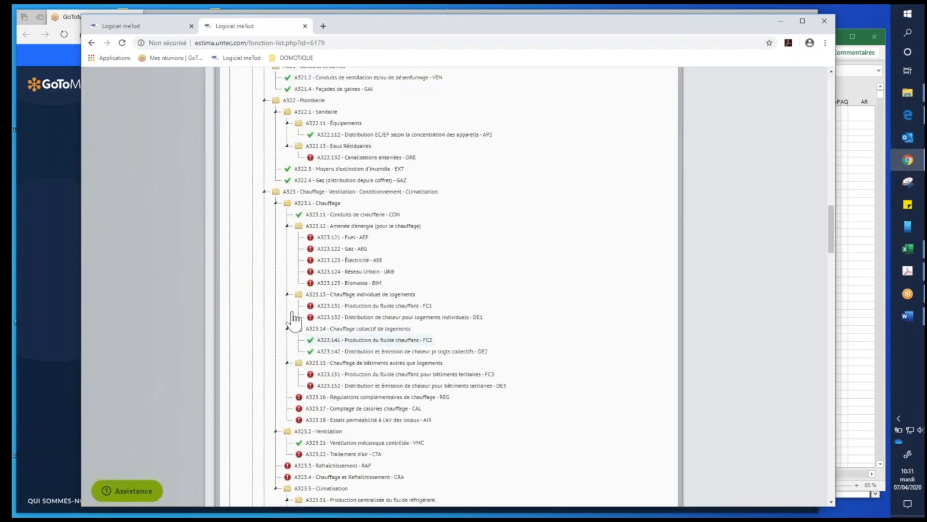
pyautogui.scroll(20, 187, 261)
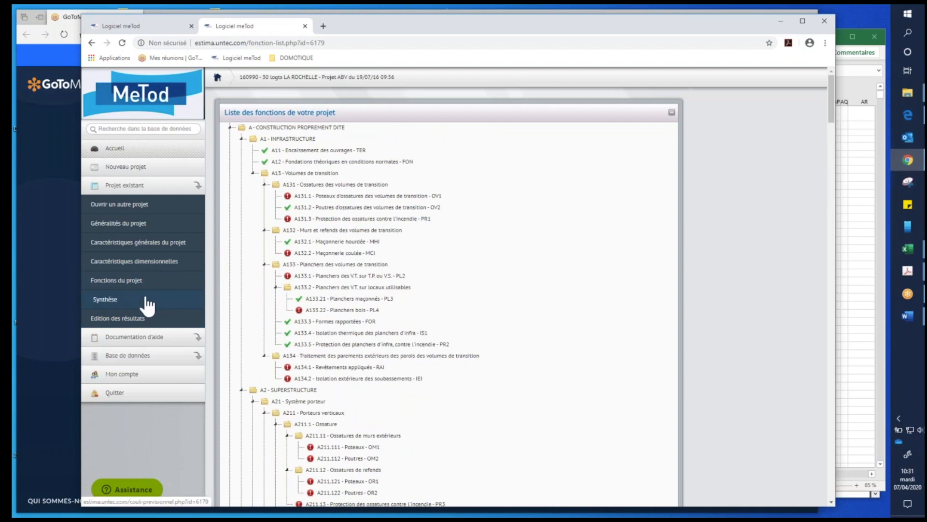
pyautogui.click(147, 303)
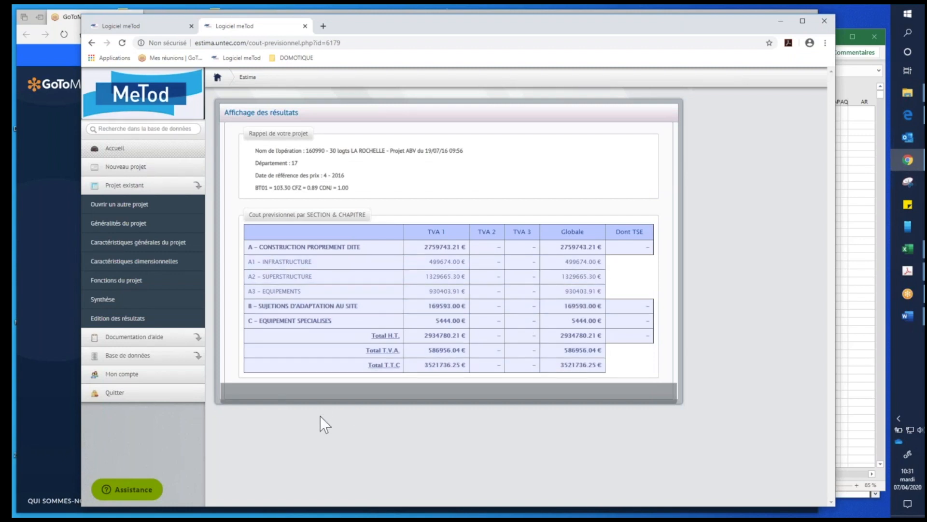
# - In the result editions, include amounts, unit prices, units and subtotals in the Estimatif détaillé
pyautogui.click(121, 320)
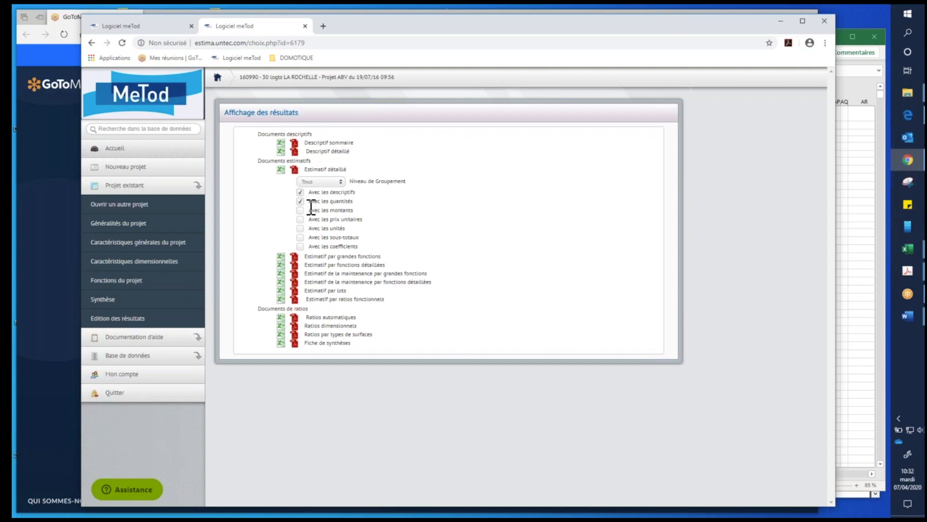
pyautogui.click(301, 210)
pyautogui.click(301, 220)
pyautogui.click(299, 229)
pyautogui.click(300, 238)
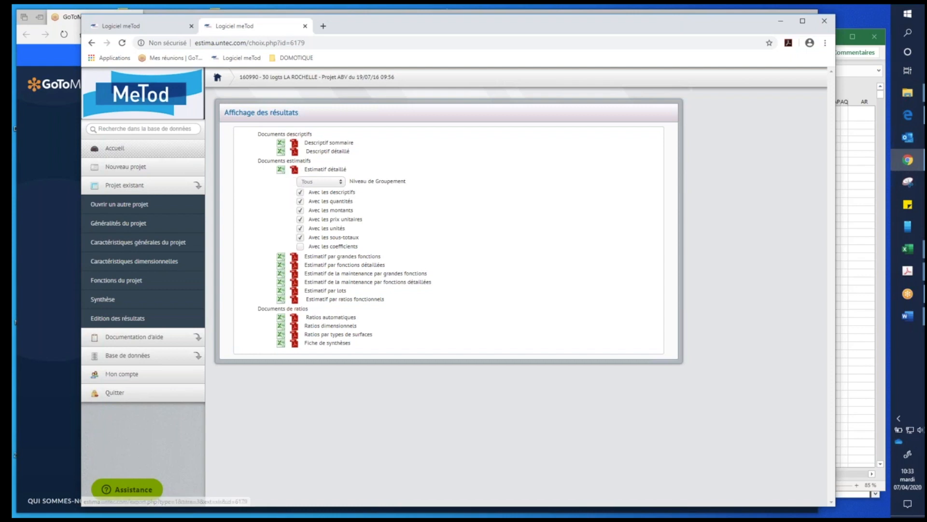
# - Export the Estimatif détaillé as an Excel file, open the downloaded workbook and bring its window into view
pyautogui.click(281, 170)
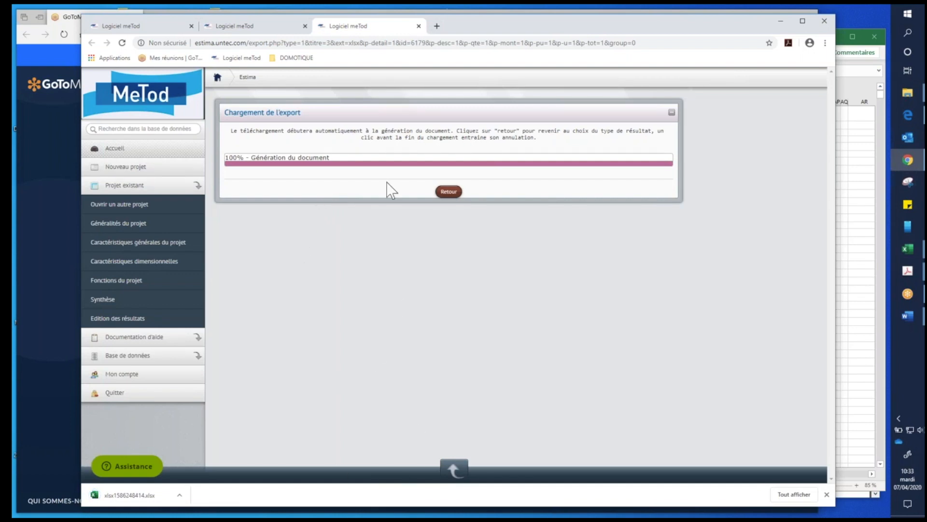
pyautogui.click(179, 495)
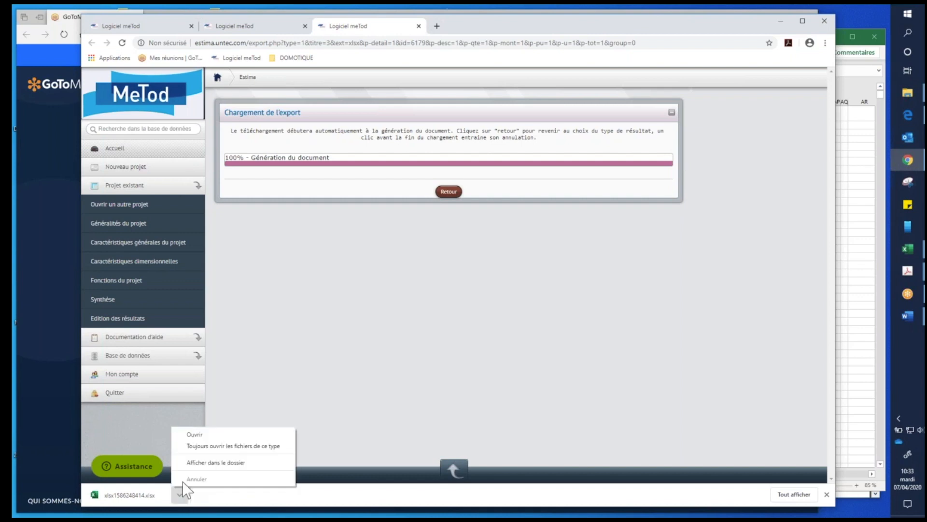
pyautogui.click(202, 432)
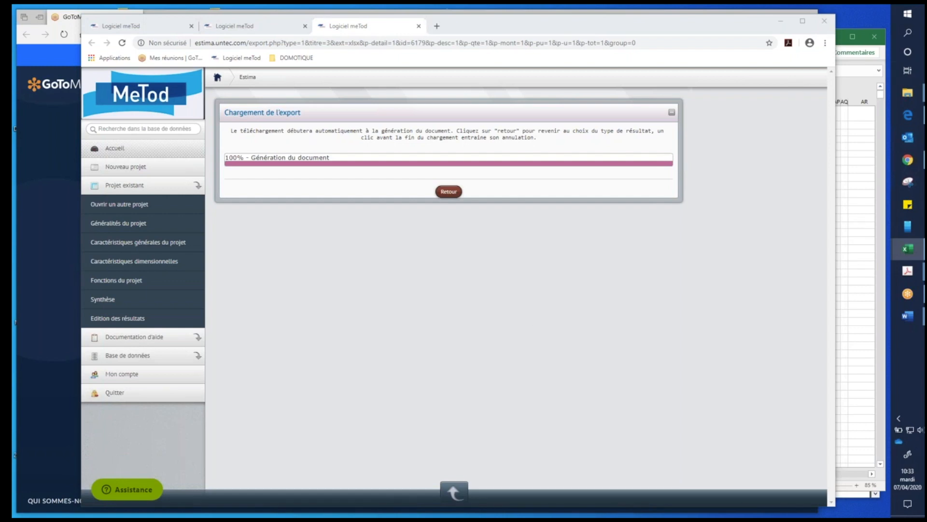
pyautogui.moveTo(926, 34); pyautogui.dragTo(469, 28)
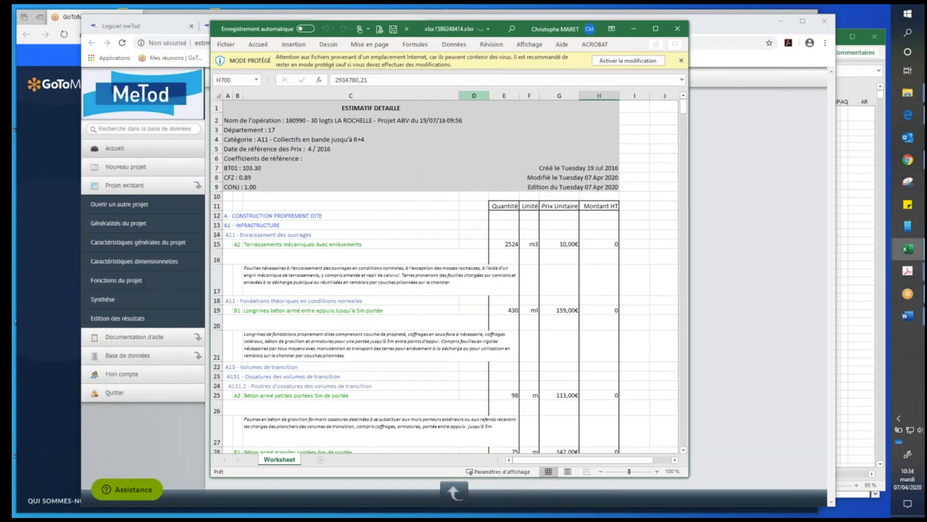
# - Check the creation and modification dates in the estimate's header and enable editing of the protected workbook
pyautogui.click(594, 170)
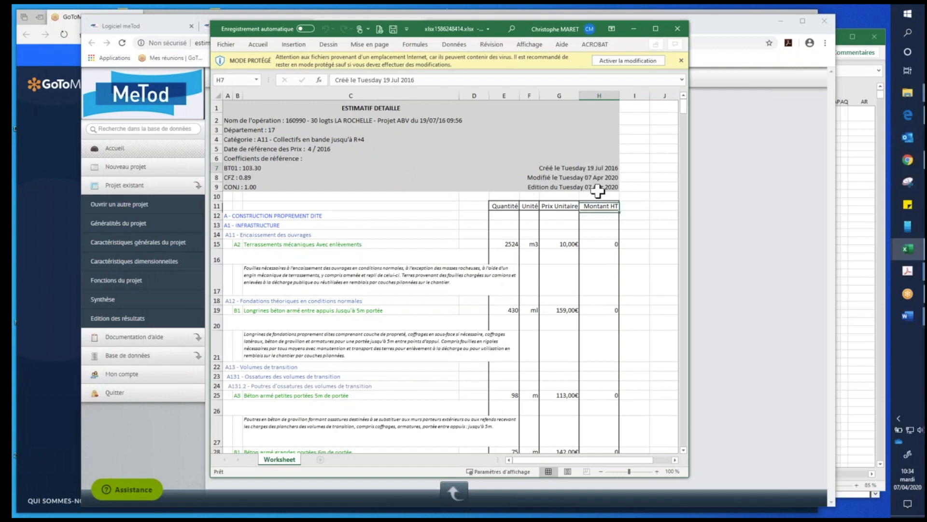
pyautogui.click(605, 178)
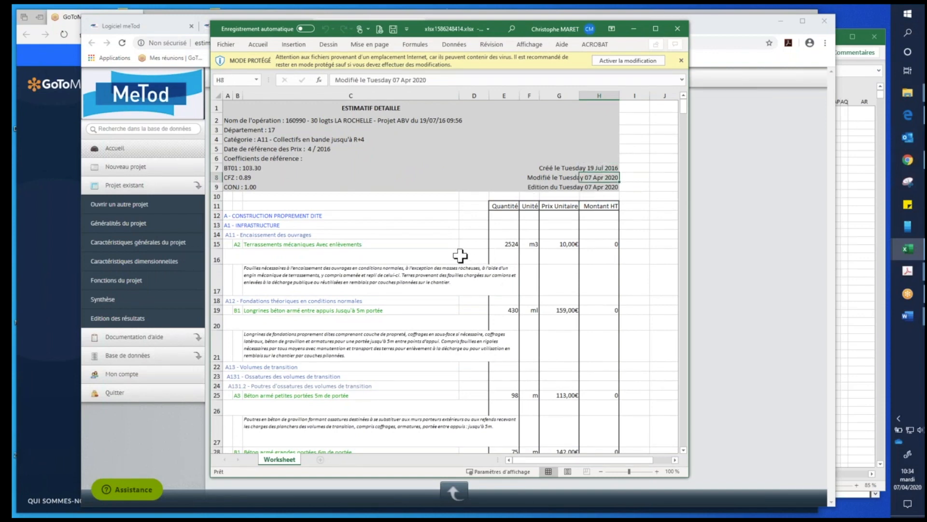
pyautogui.click(253, 234)
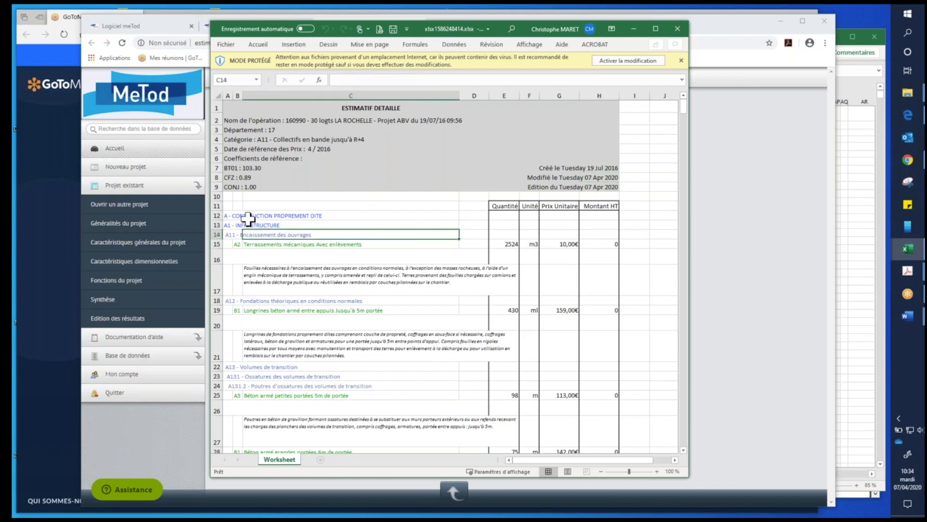
pyautogui.click(634, 62)
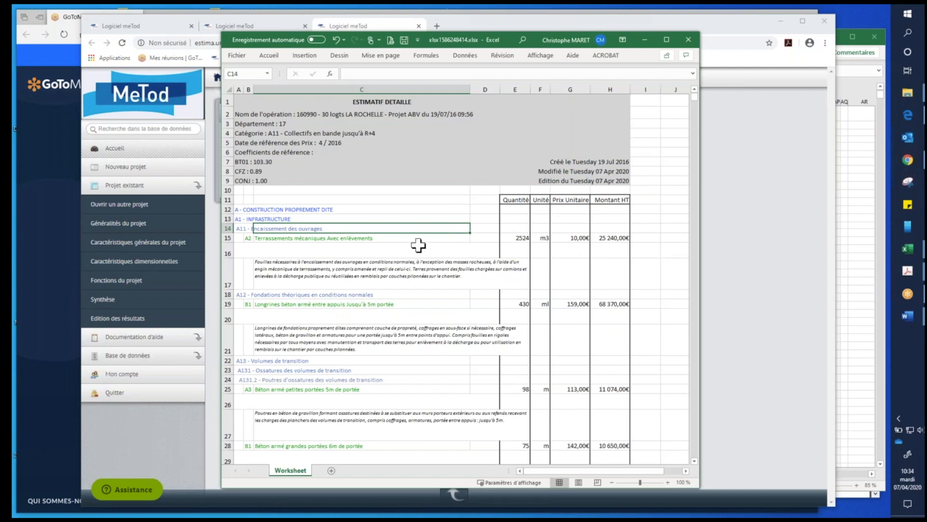
# - Examine the infrastructure section's functions, articles and descriptive texts, from A11 down to the A131.2 beams
pyautogui.click(238, 209)
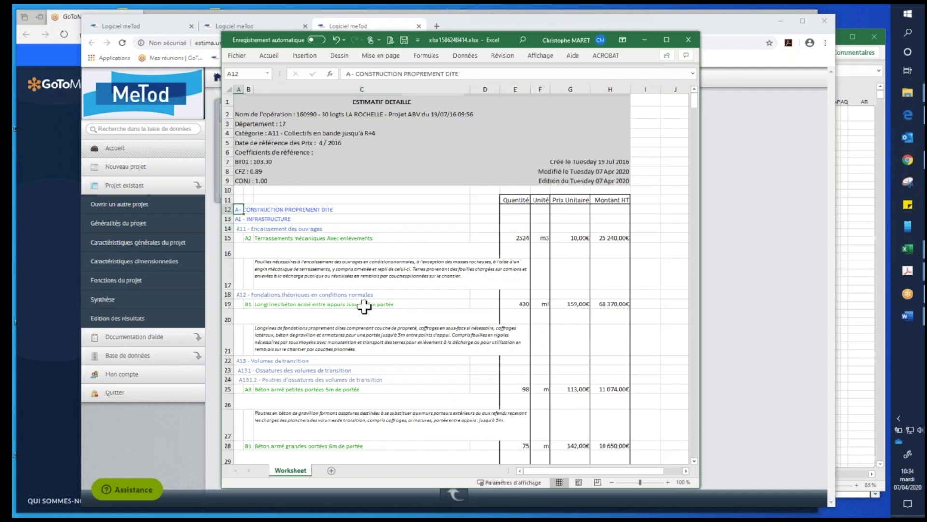
pyautogui.scroll(-1, 401, 245)
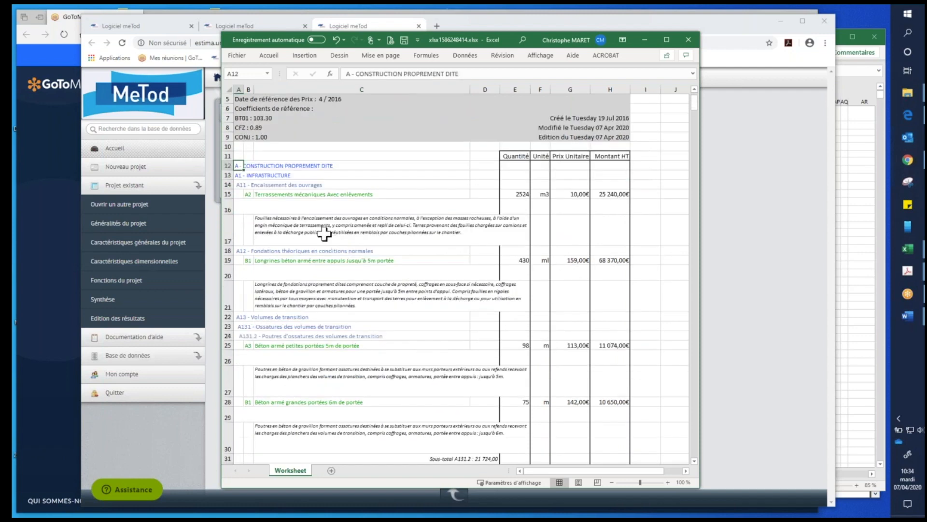
pyautogui.click(327, 230)
pyautogui.click(342, 287)
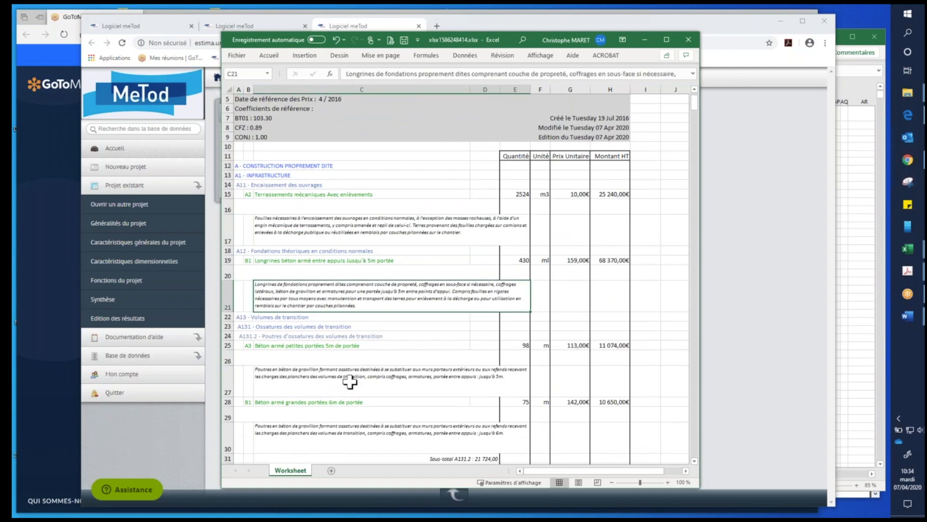
pyautogui.click(367, 434)
pyautogui.scroll(-3, 399, 267)
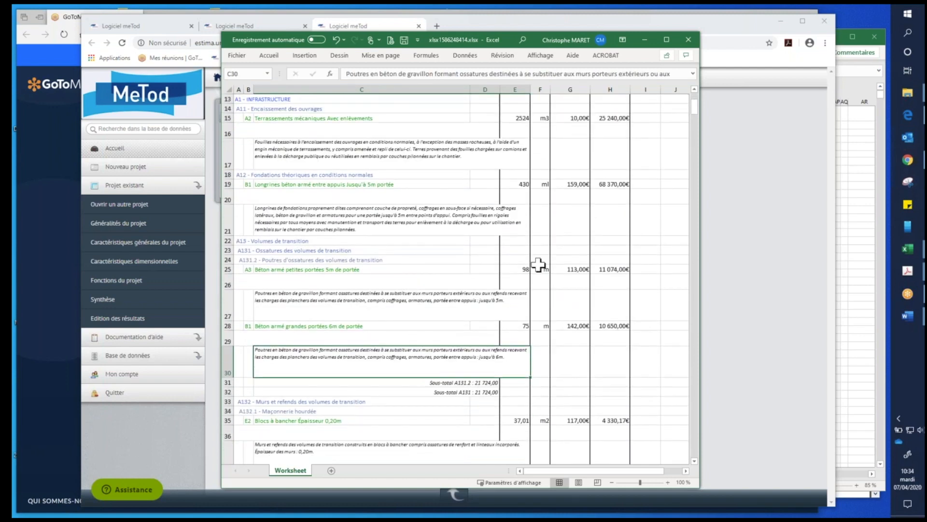
# - Inspect the A131.2 subtotal cell and widen the workbook window to show more columns
pyautogui.click(494, 383)
pyautogui.moveTo(700, 353); pyautogui.dragTo(810, 350)
pyautogui.scroll(3, 671, 325)
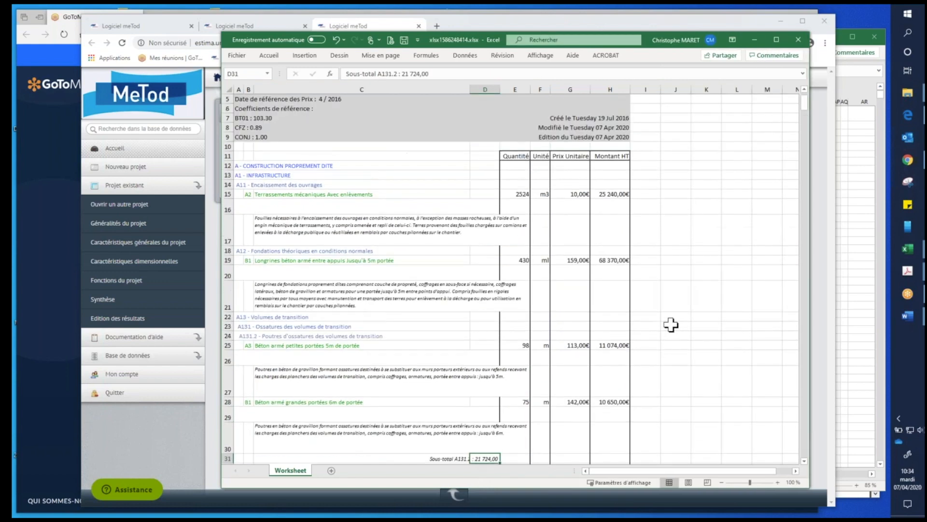
pyautogui.scroll(-1, 671, 325)
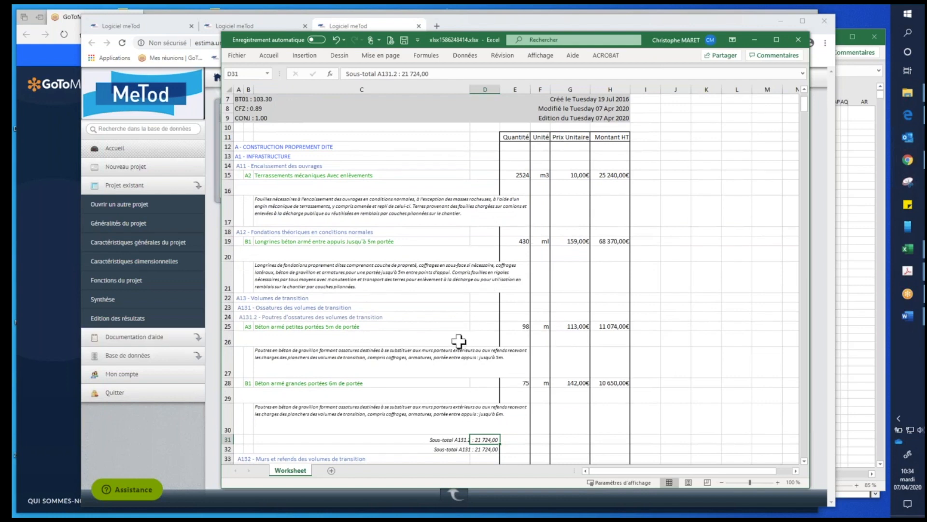
# - Set the unit price of article A3 Béton armé petites portées 5m de portée to 120 in cell G25
pyautogui.click(572, 326)
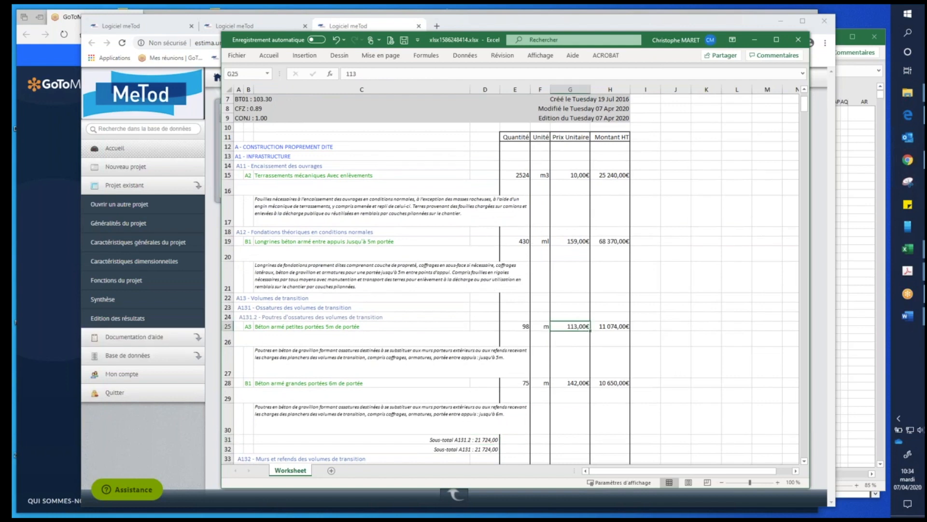
pyautogui.write('120')
pyautogui.hotkey('ctrl', 'Return')
# - Display the ribbon and add the formula =SOMME(H25:H28) in cell I28 to total the two beam amounts
pyautogui.click(651, 384)
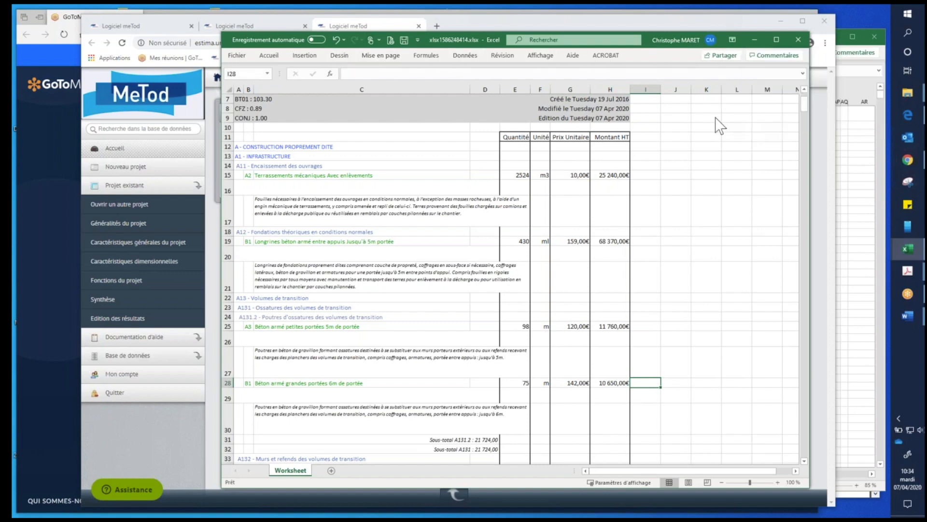
pyautogui.hotkey('ctrl', 'F1')
pyautogui.click(668, 68)
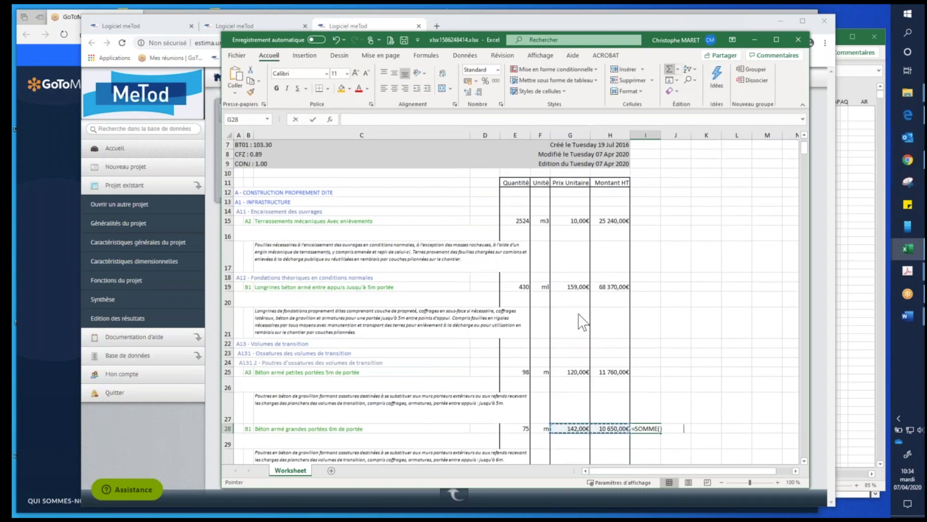
pyautogui.moveTo(607, 373); pyautogui.dragTo(615, 432)
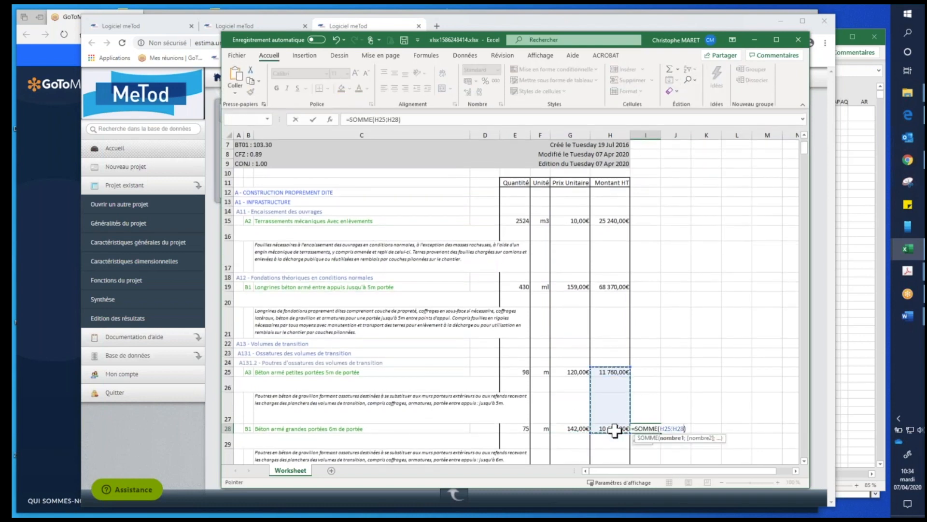
pyautogui.press('Return')
pyautogui.click(688, 370)
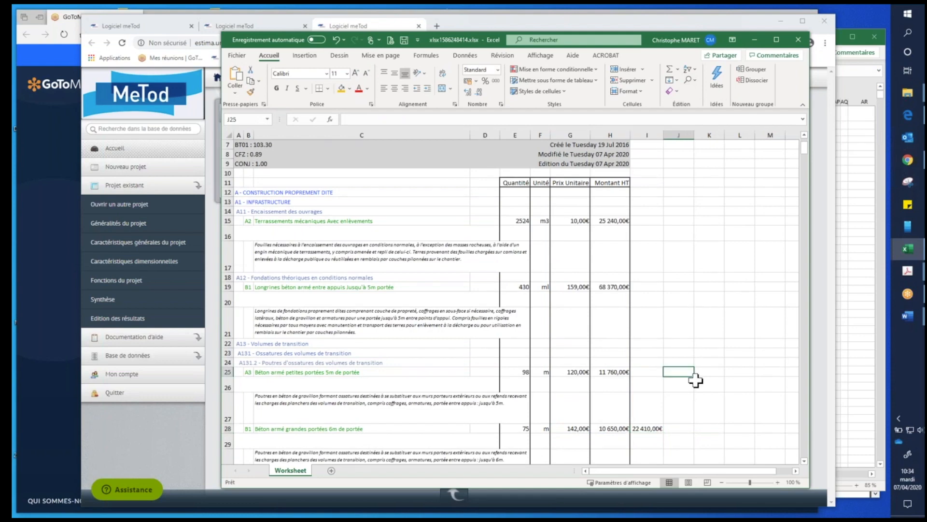
# - Inspect the A131.2 and A131 subtotal cells below the beam articles to compare them with the new sum
pyautogui.scroll(-2, 693, 379)
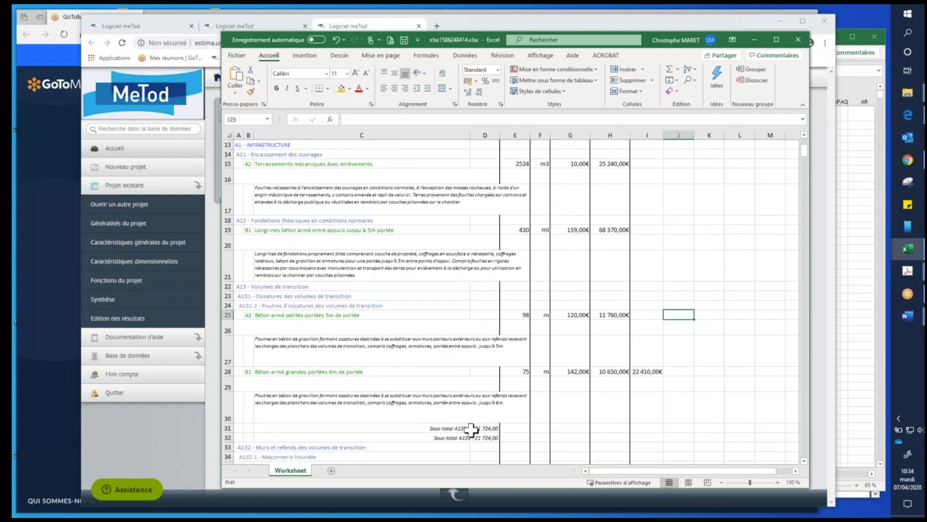
pyautogui.click(490, 429)
pyautogui.click(493, 438)
pyautogui.click(493, 426)
pyautogui.click(491, 438)
# - Delete the check sum from cell I28 beside the Béton armé grandes portées article
pyautogui.scroll(-1, 495, 424)
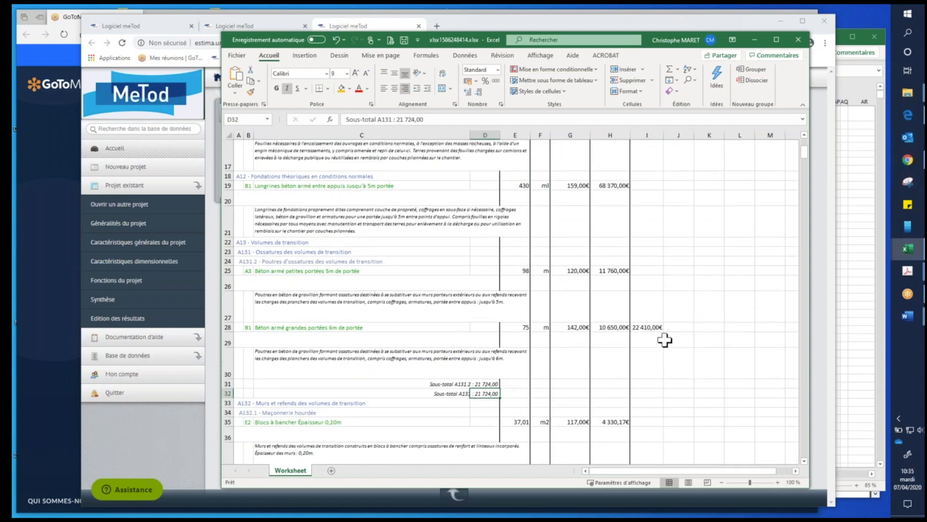
pyautogui.click(649, 327)
pyautogui.press('Delete')
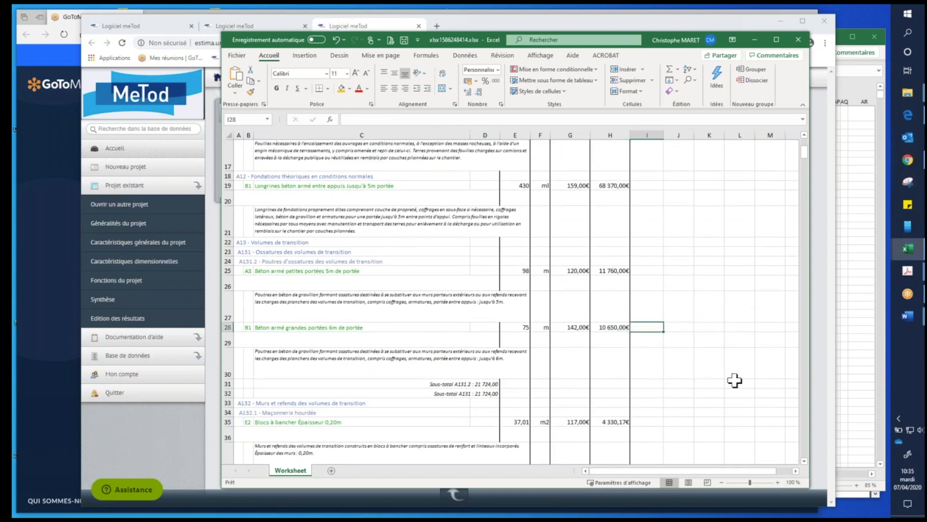
# - Examine the rest of the detailed estimate, from the transition volume walls and floors to the superstructure masonry
pyautogui.scroll(-1, 549, 331)
pyautogui.scroll(-1, 549, 331)
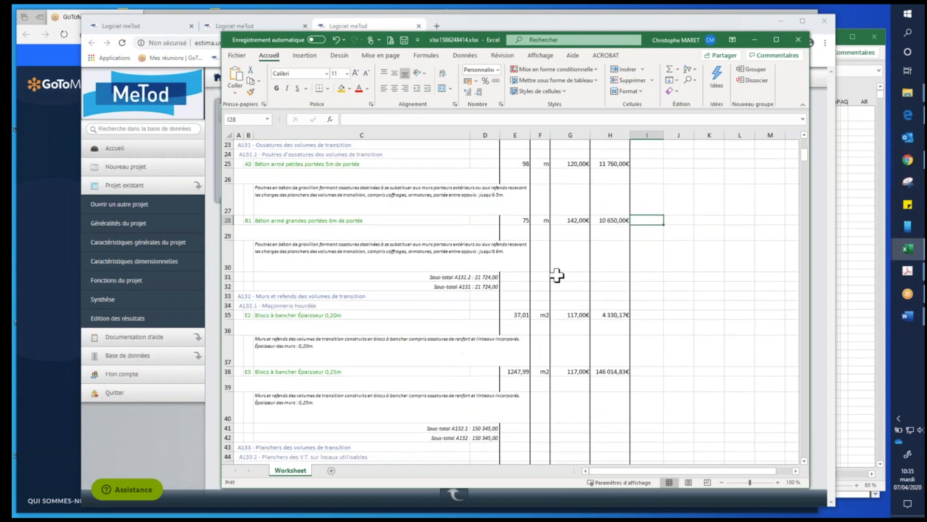
pyautogui.scroll(1, 563, 261)
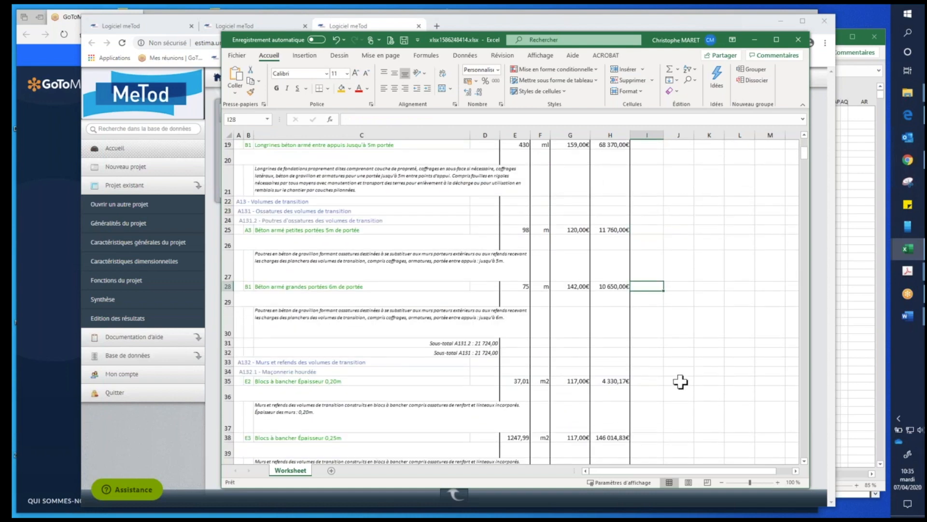
pyautogui.scroll(-4, 573, 394)
pyautogui.scroll(-7, 574, 395)
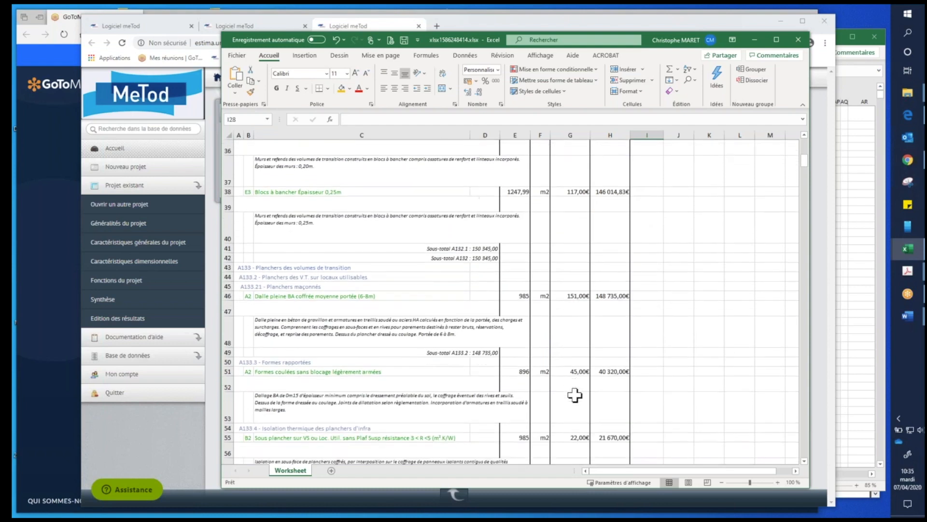
pyautogui.scroll(-3, 574, 395)
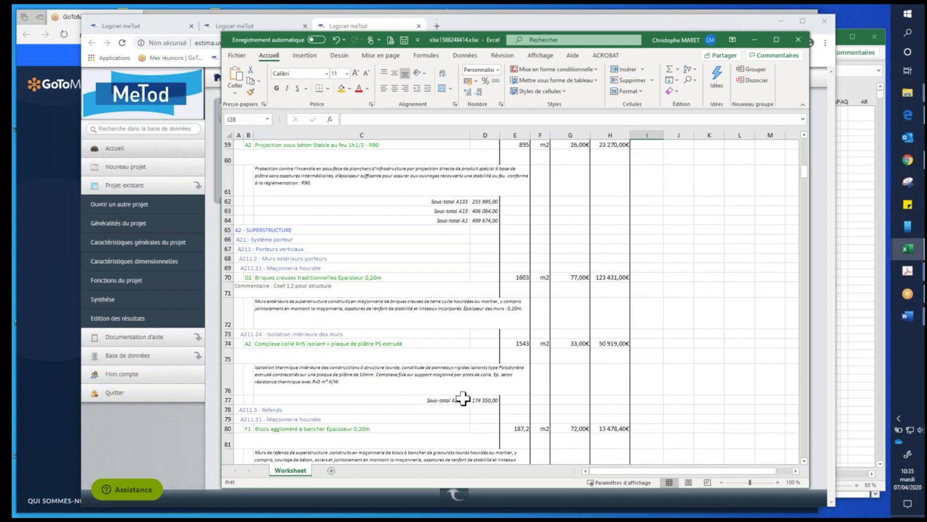
# - Highlight in yellow the hollow brick wall's unit price in G70 and the 0.20 m shuttering block's quantity in E80
pyautogui.click(559, 279)
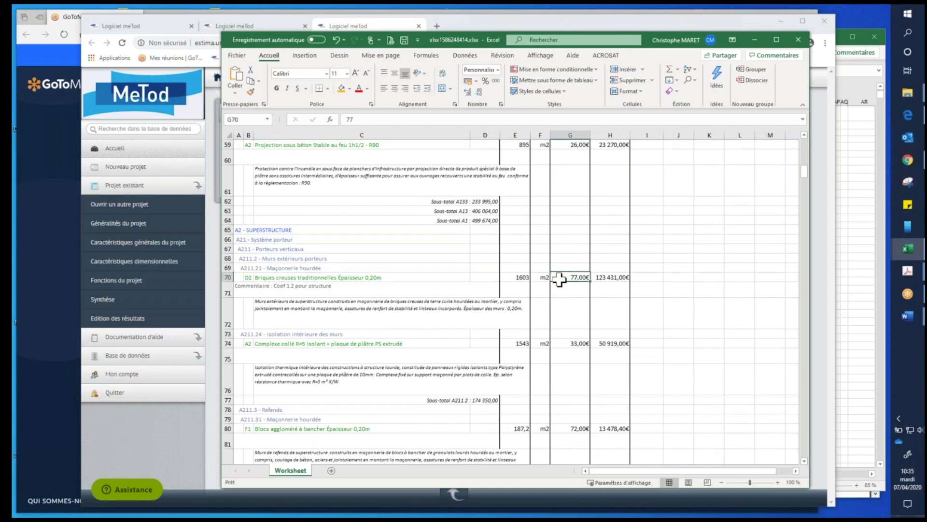
pyautogui.click(341, 89)
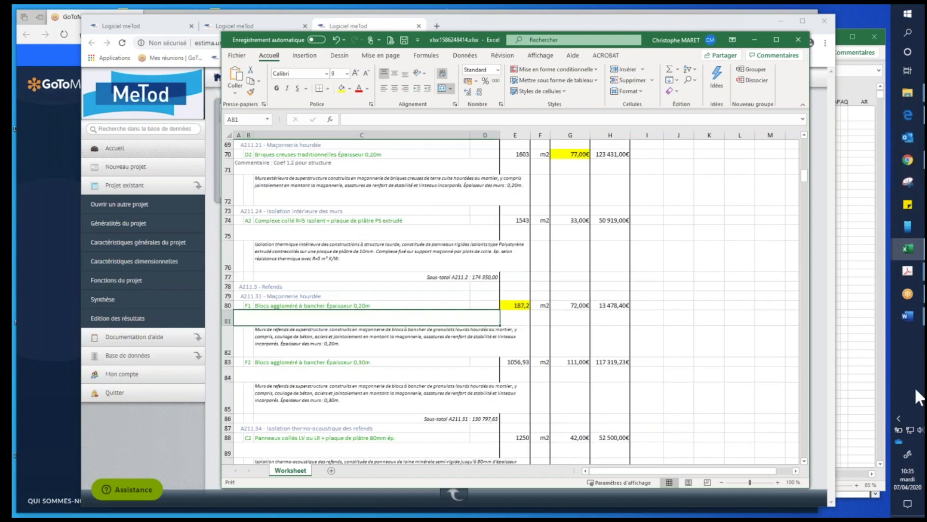
# - Widen column H so the grand total in the estimate's last row can be read in full
pyautogui.scroll(-1, 578, 295)
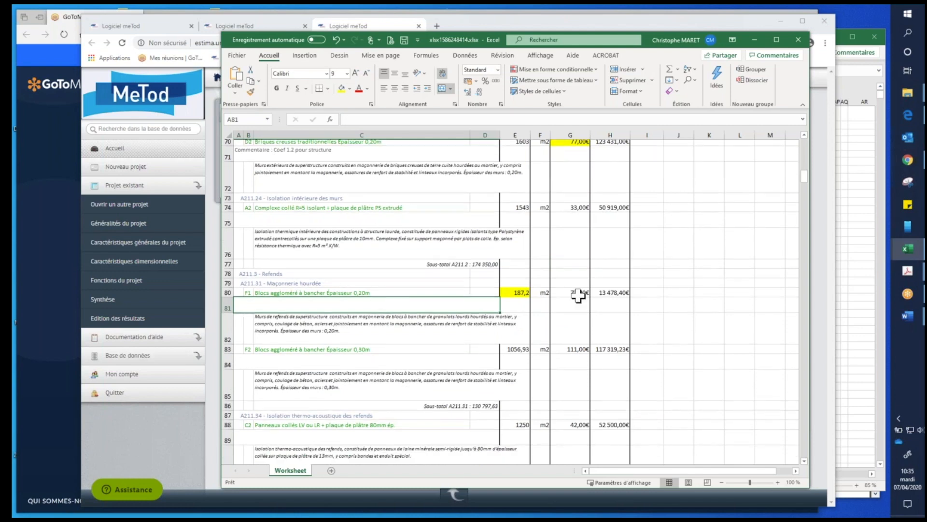
pyautogui.scroll(-12, 578, 295)
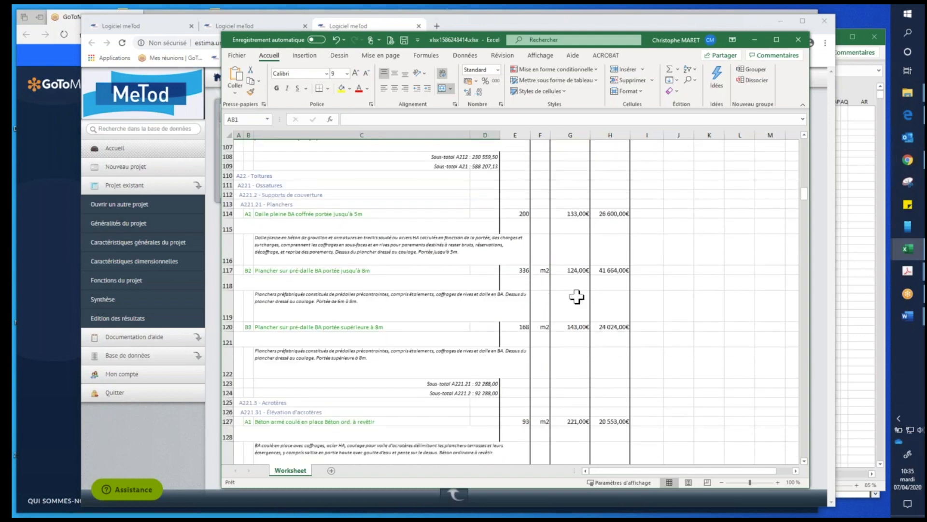
pyautogui.click(805, 413)
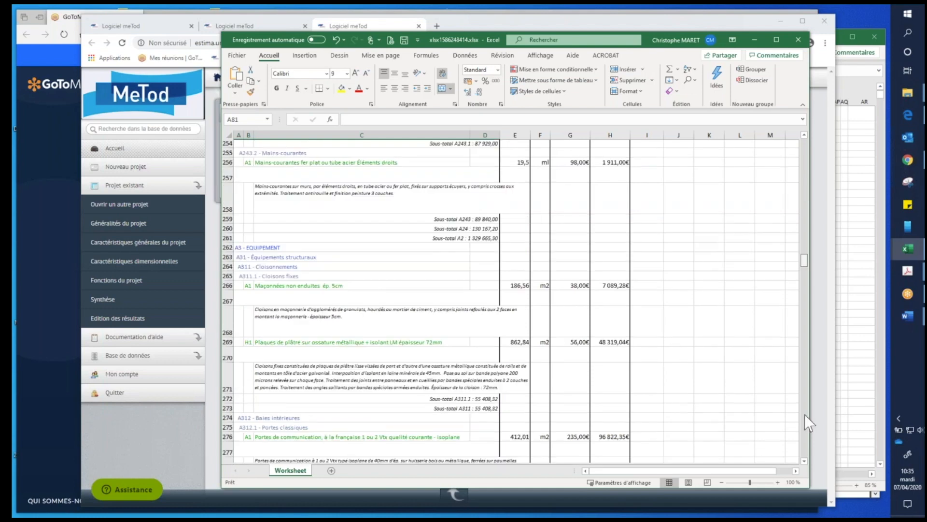
pyautogui.hotkey('ctrl', 'End')
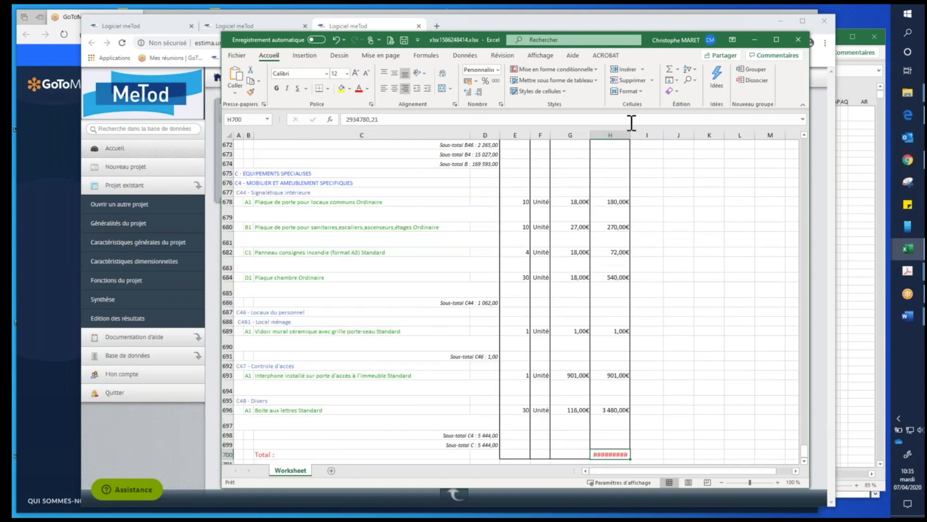
pyautogui.moveTo(630, 135); pyautogui.dragTo(656, 135)
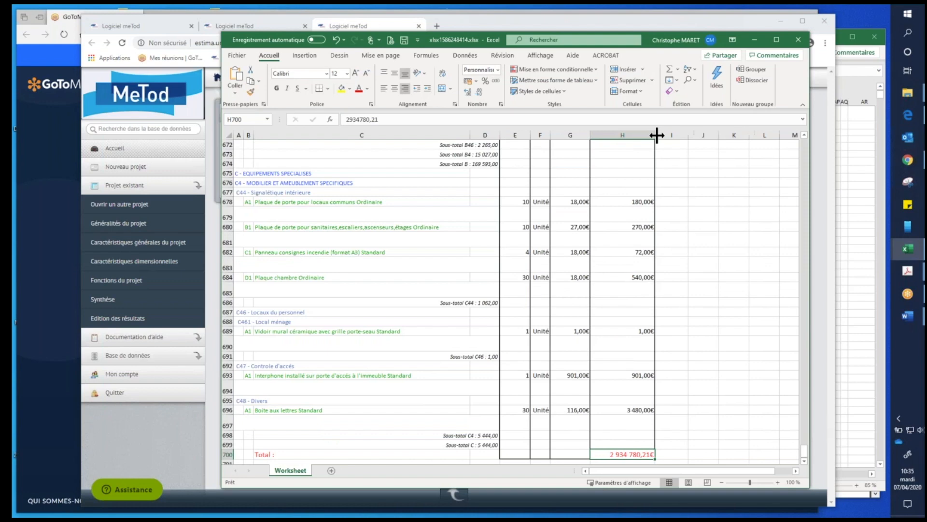
# - Replace the fixed grand total in H700 with the formula =SOMME(H12:H699)
pyautogui.click(672, 70)
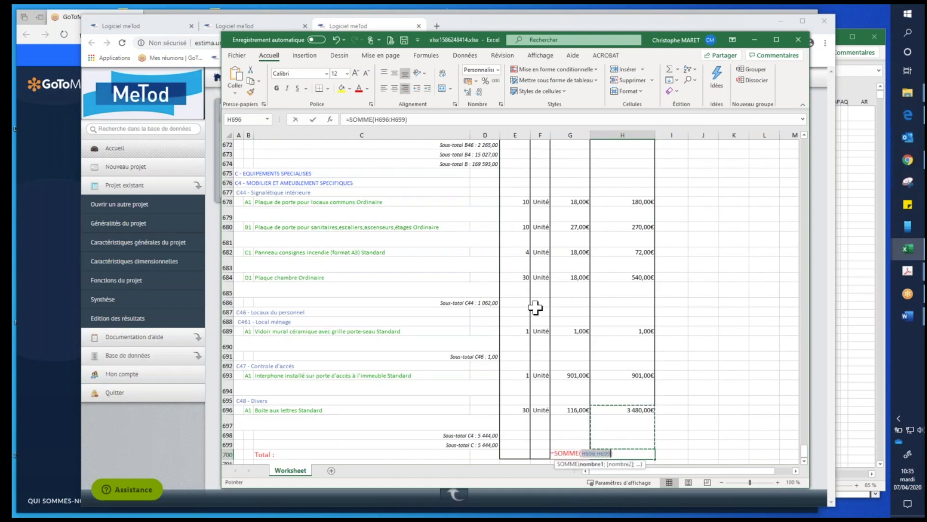
pyautogui.click(388, 119)
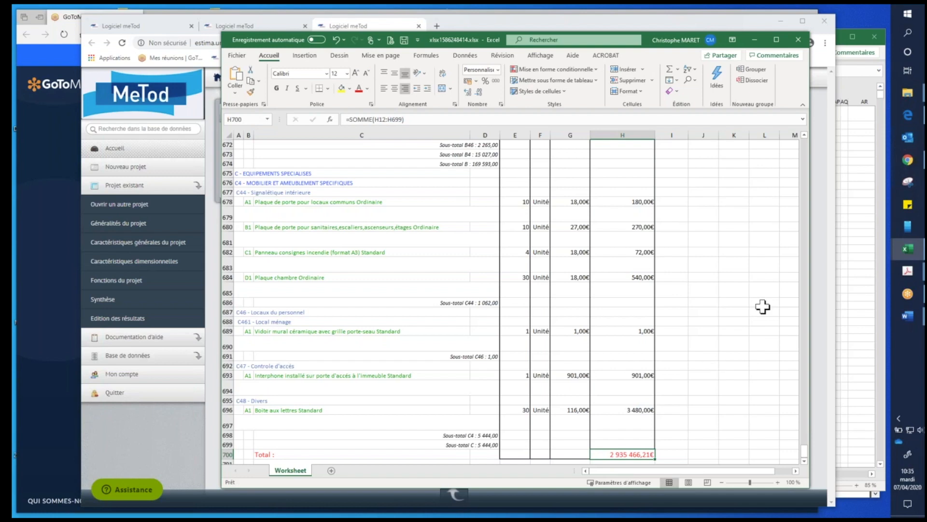
pyautogui.click(734, 265)
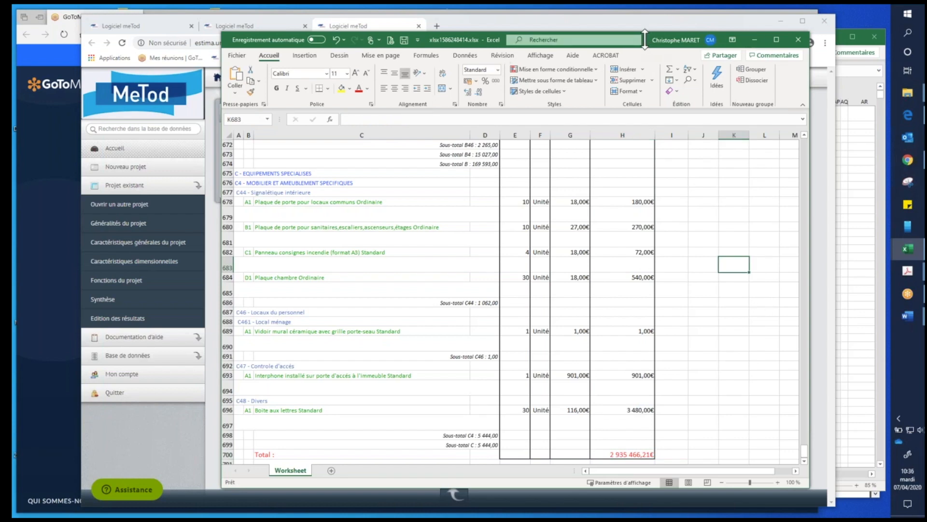
# - Switch back to MeTod's results page and export the "Estimatif par grandes fonctions" in Excel format
pyautogui.moveTo(645, 40); pyautogui.dragTo(644, 75)
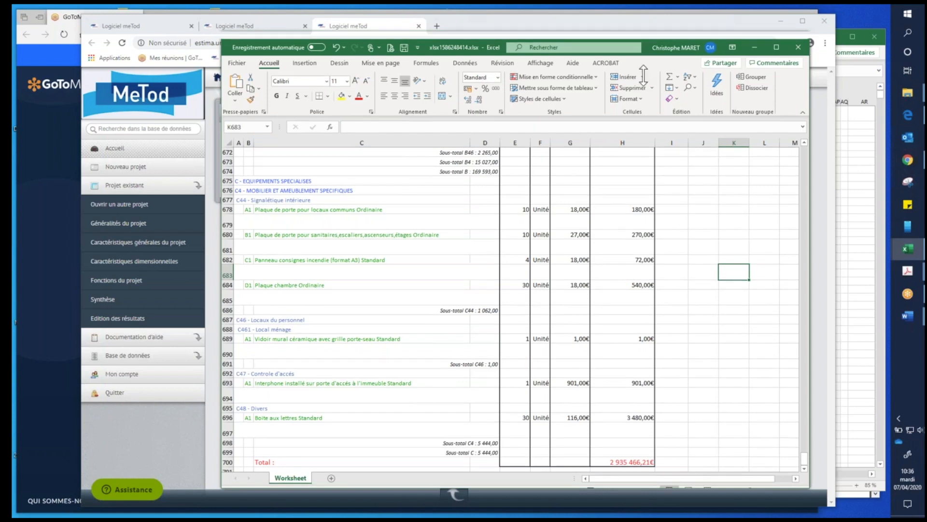
pyautogui.click(422, 25)
pyautogui.click(419, 26)
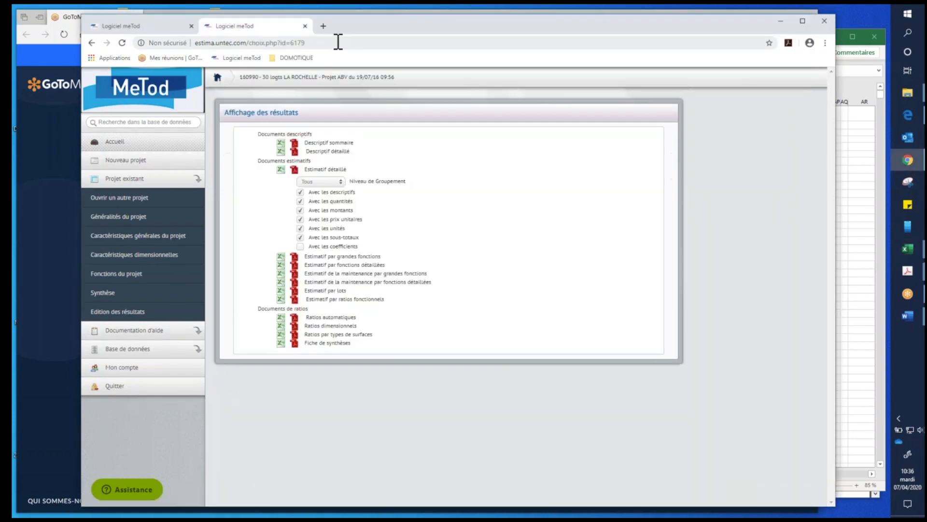
pyautogui.click(281, 258)
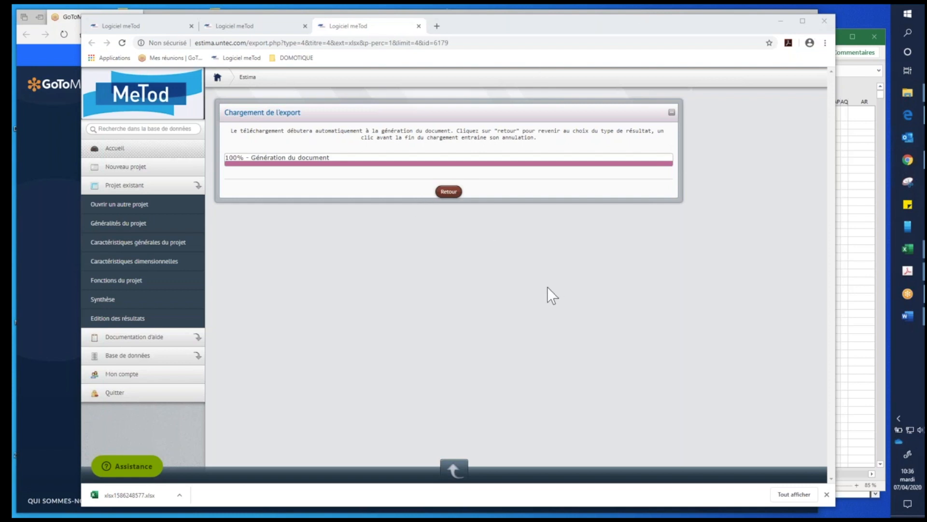
# - Open the exported xlsx1586248577.xlsx, enable editing, and reposition and resize its window to show more rows
pyautogui.click(180, 495)
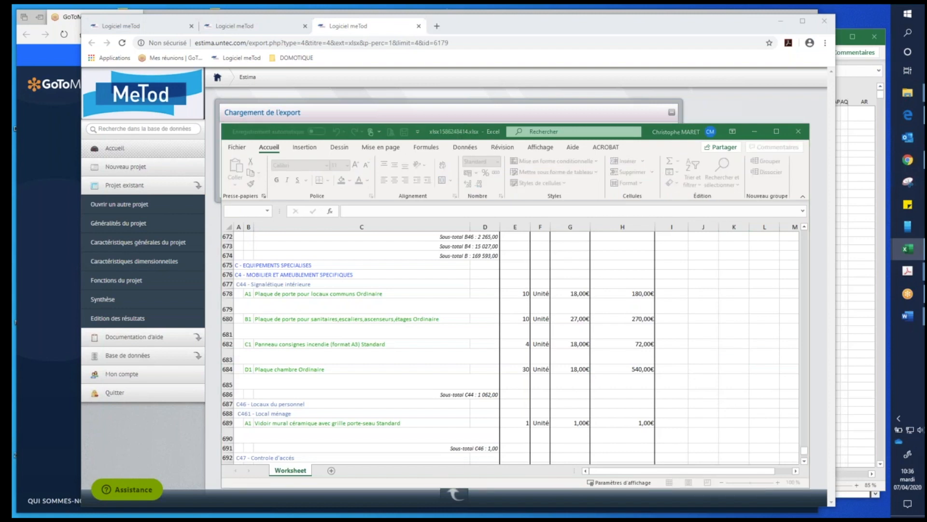
pyautogui.click(739, 173)
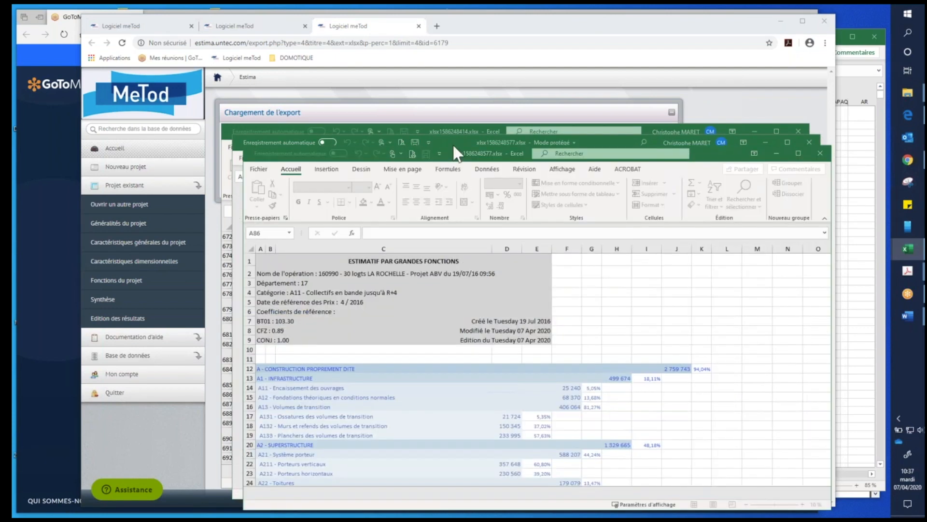
pyautogui.moveTo(449, 153); pyautogui.dragTo(388, 32)
pyautogui.moveTo(768, 386); pyautogui.dragTo(677, 453)
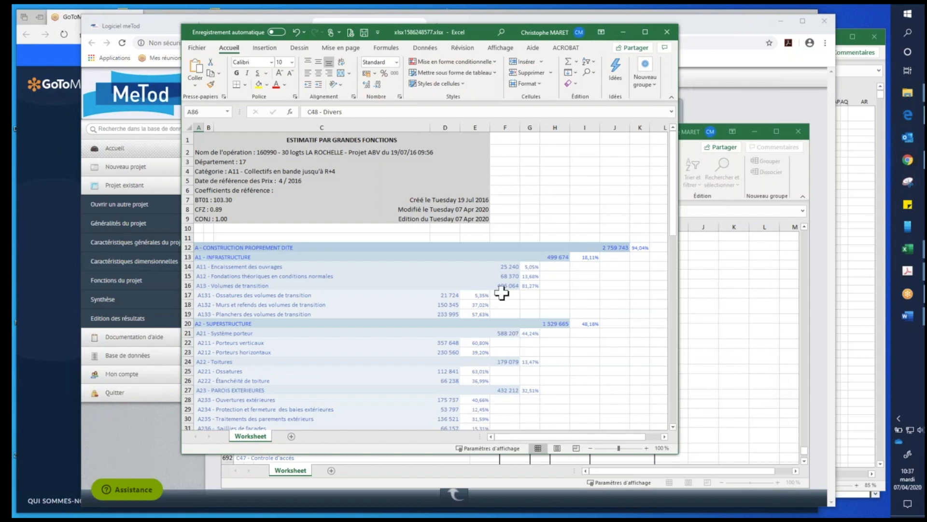
pyautogui.scroll(-2, 506, 278)
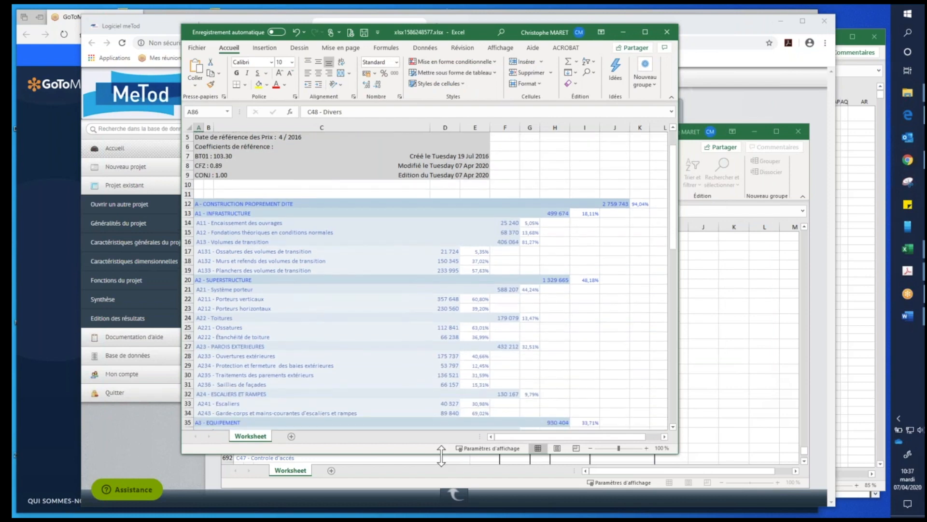
pyautogui.moveTo(437, 468); pyautogui.dragTo(437, 512)
# - Examine the estimate by major functions, from A1 Infrastructure, A2 Superstructure and A3 Equipement to the site adaptation items
pyautogui.click(209, 222)
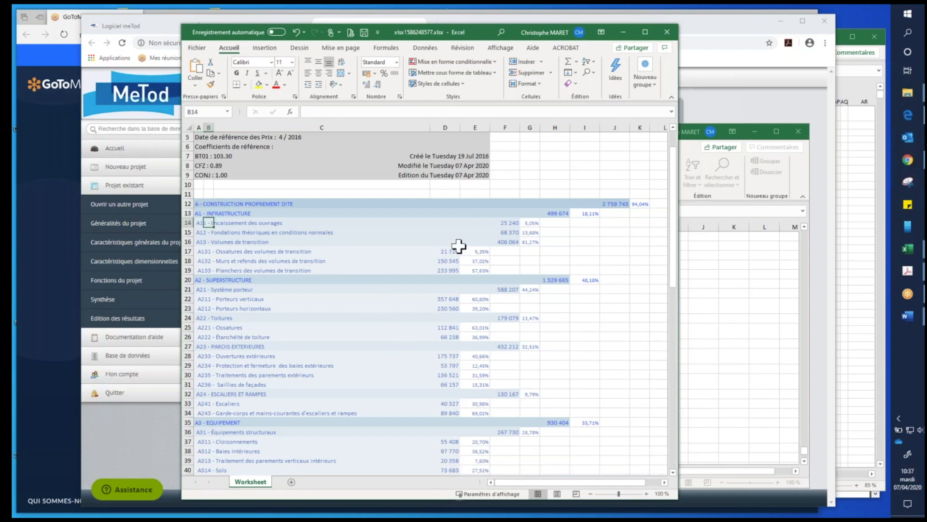
pyautogui.scroll(-2, 364, 247)
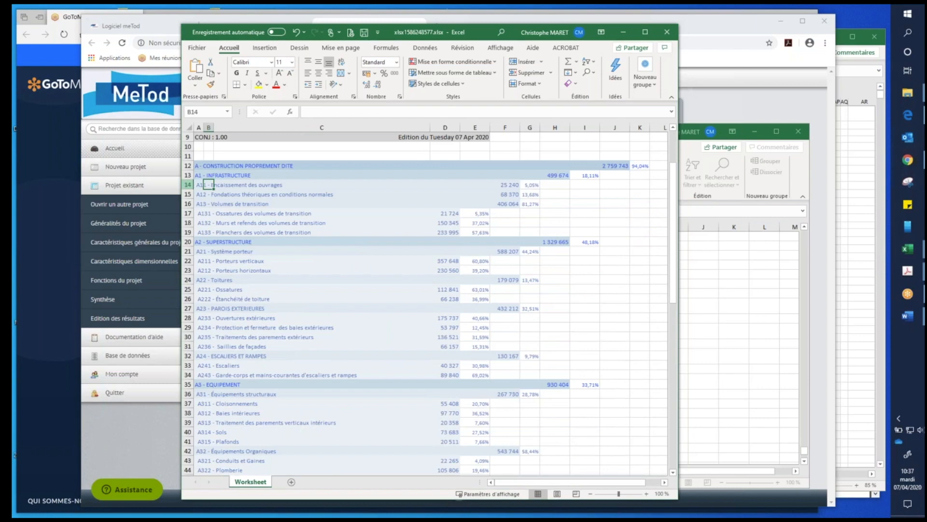
pyautogui.click(188, 185)
pyautogui.click(201, 175)
pyautogui.click(198, 241)
pyautogui.click(196, 386)
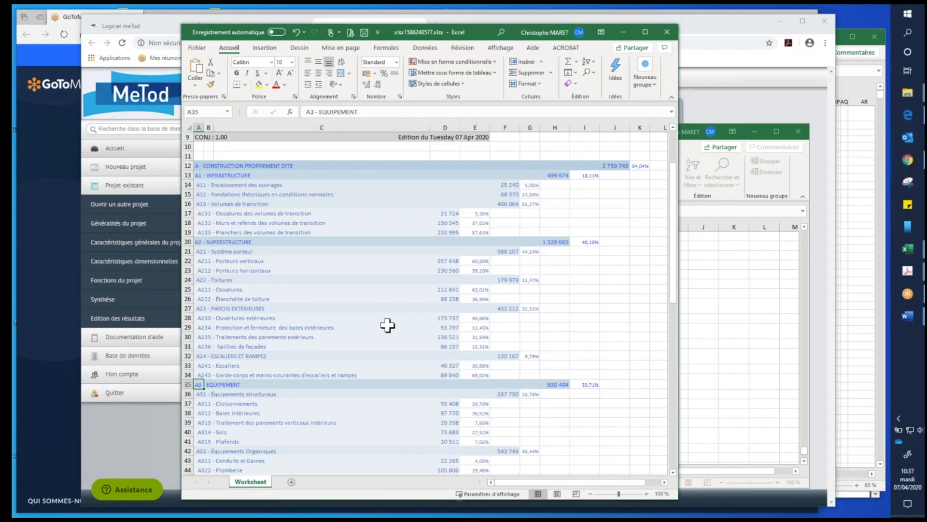
pyautogui.scroll(-2, 483, 333)
pyautogui.scroll(-5, 542, 417)
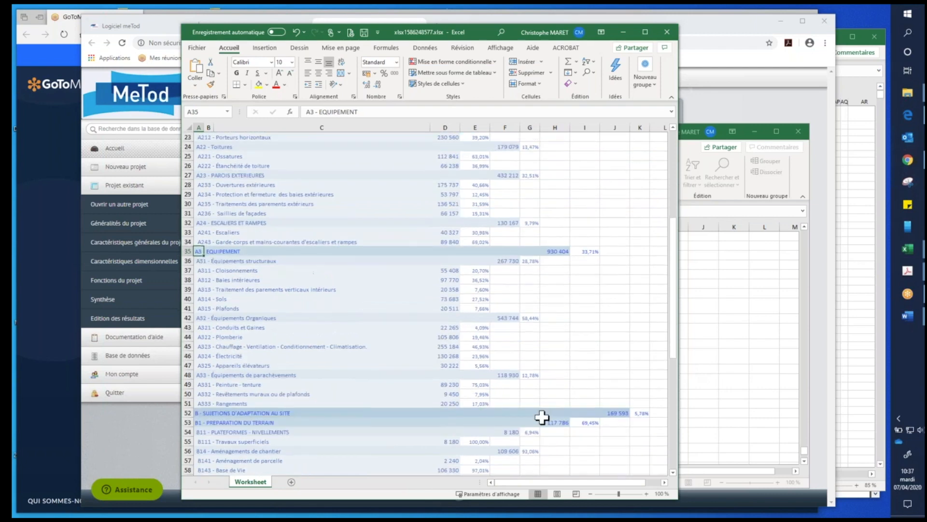
pyautogui.scroll(5, 542, 417)
pyautogui.scroll(2, 542, 417)
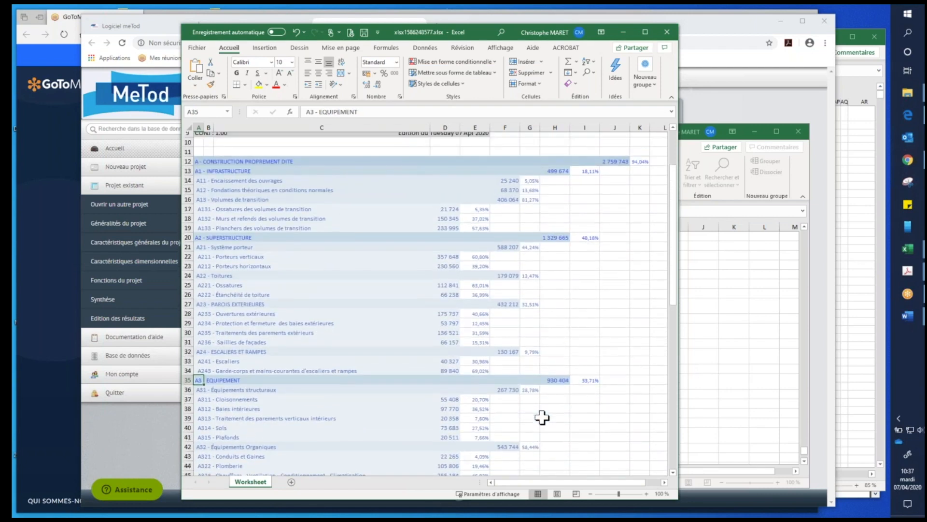
# - Inspect the A - Construction proprement dite amount in J12 and the detailed estimate's grand total in H700
pyautogui.click(613, 165)
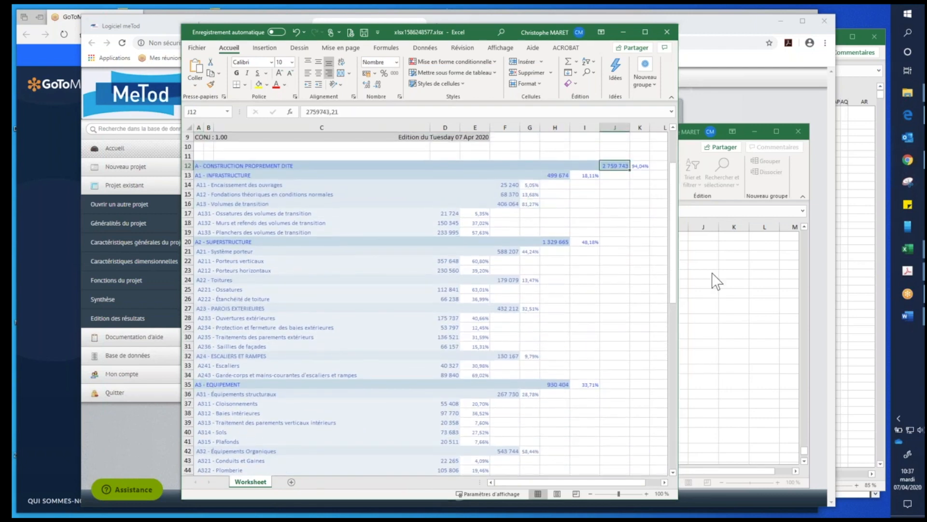
pyautogui.click(725, 280)
pyautogui.scroll(-5, 671, 351)
pyautogui.scroll(1, 671, 352)
pyautogui.scroll(1, 671, 352)
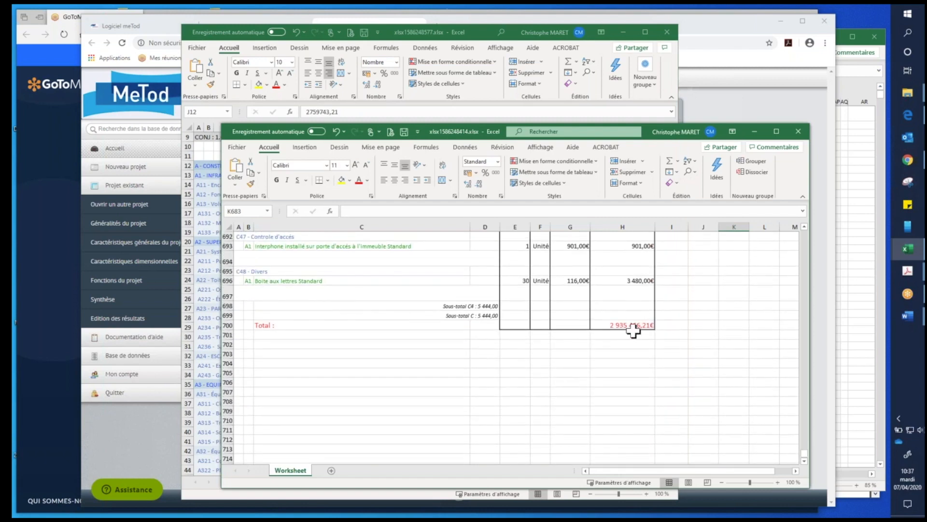
pyautogui.click(630, 325)
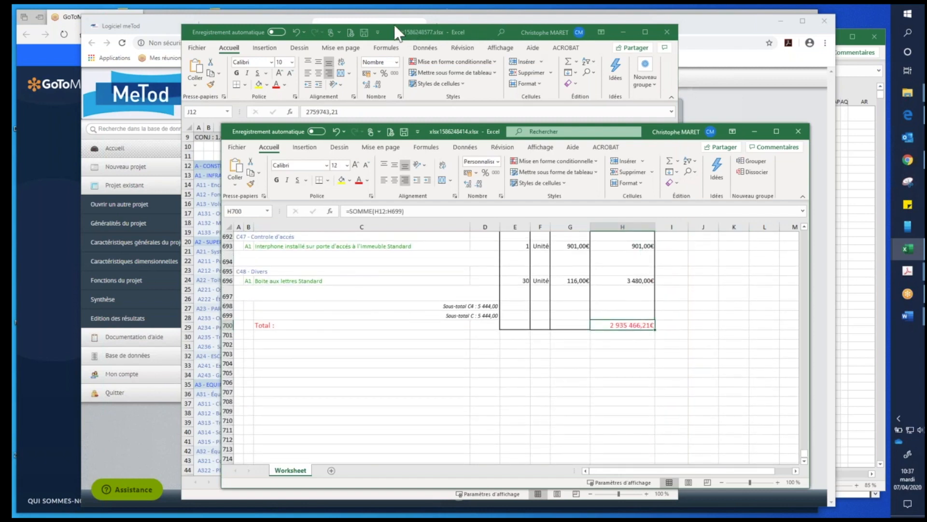
# - Return to the estimate by major functions and review the rows from Infrastructure down to Equipement
pyautogui.click(409, 34)
pyautogui.click(617, 176)
pyautogui.click(615, 280)
pyautogui.click(588, 375)
pyautogui.click(588, 404)
pyautogui.click(585, 441)
pyautogui.scroll(-1, 554, 386)
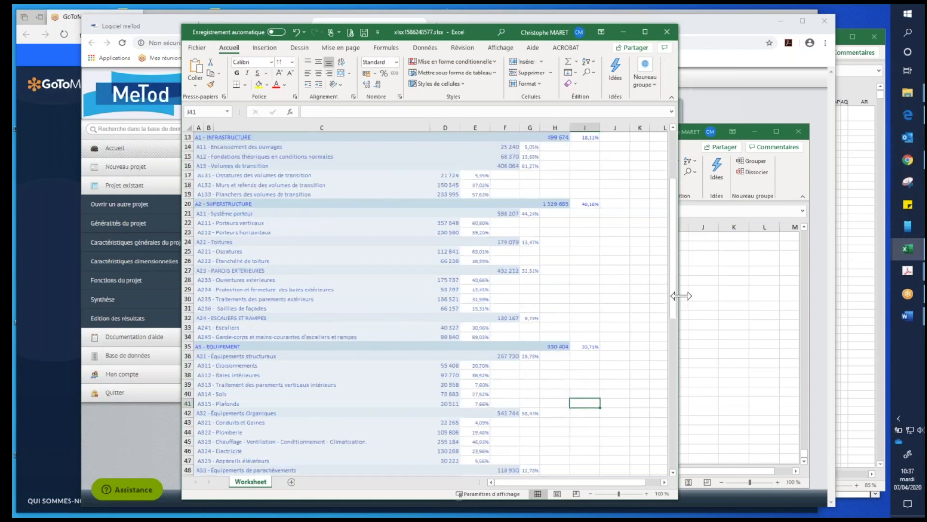
# - Narrow the windows of the summary and detailed estimate workbooks so their sheet tabs are both accessible
pyautogui.moveTo(676, 290); pyautogui.dragTo(632, 285)
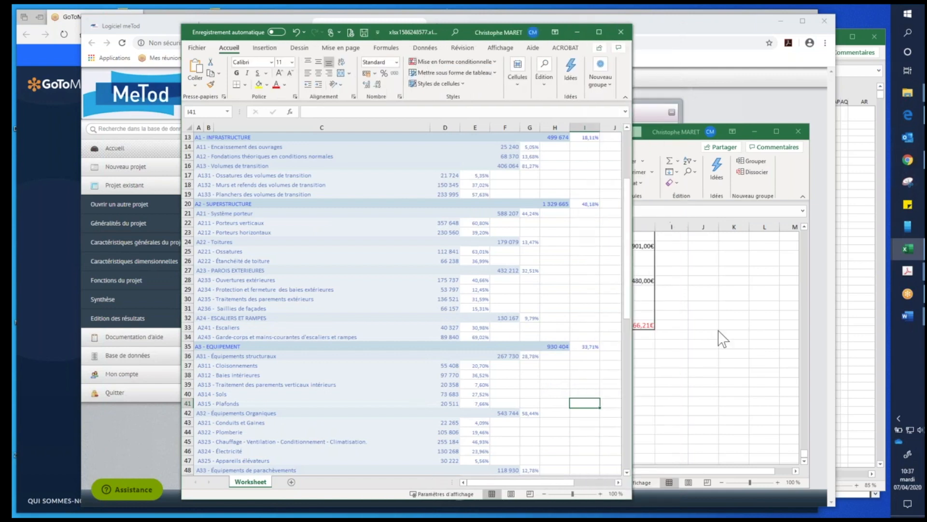
pyautogui.click(713, 299)
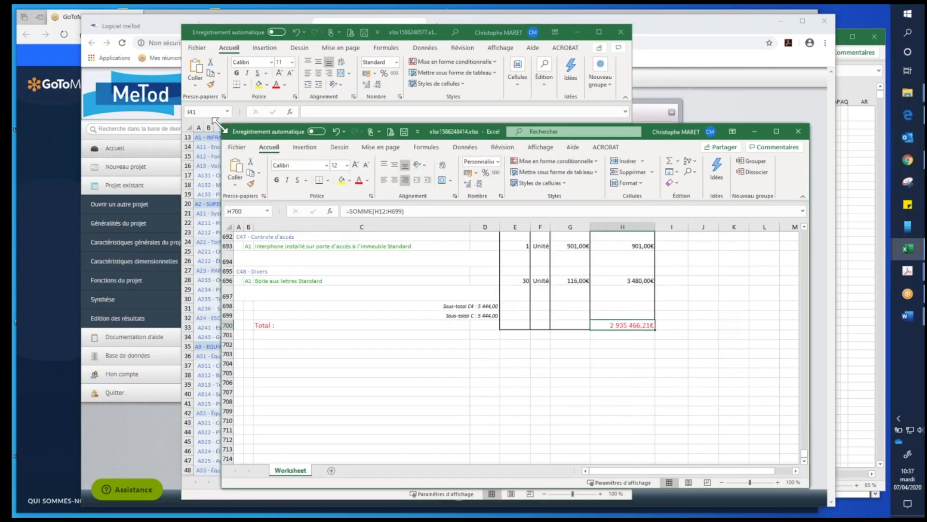
pyautogui.moveTo(253, 110); pyautogui.dragTo(364, 82)
# - Rename the detailed estimate's worksheet as détail
pyautogui.doubleClick(440, 471)
pyautogui.write('détail')
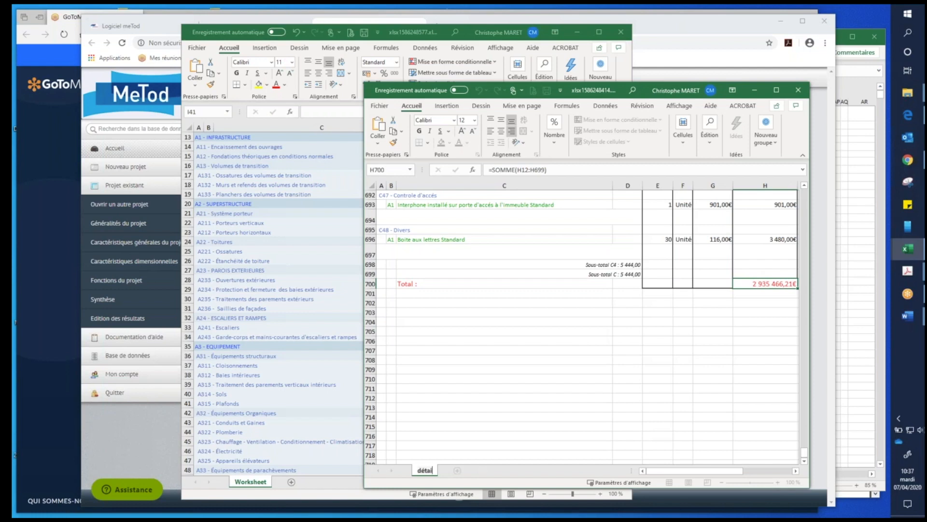
pyautogui.press('Return')
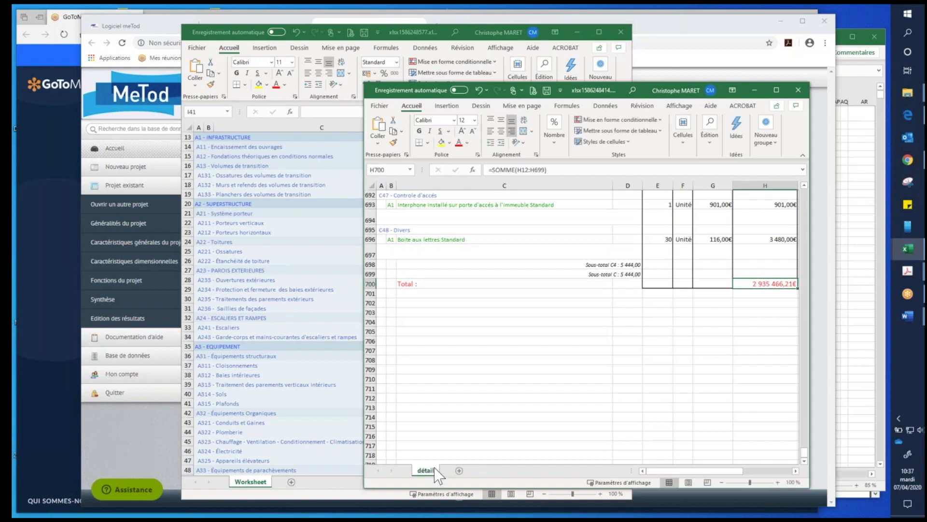
# - Move the détail sheet into the summary workbook after Worksheet, and select the A11 amount in Worksheet cell F14
pyautogui.moveTo(311, 481); pyautogui.dragTo(280, 478)
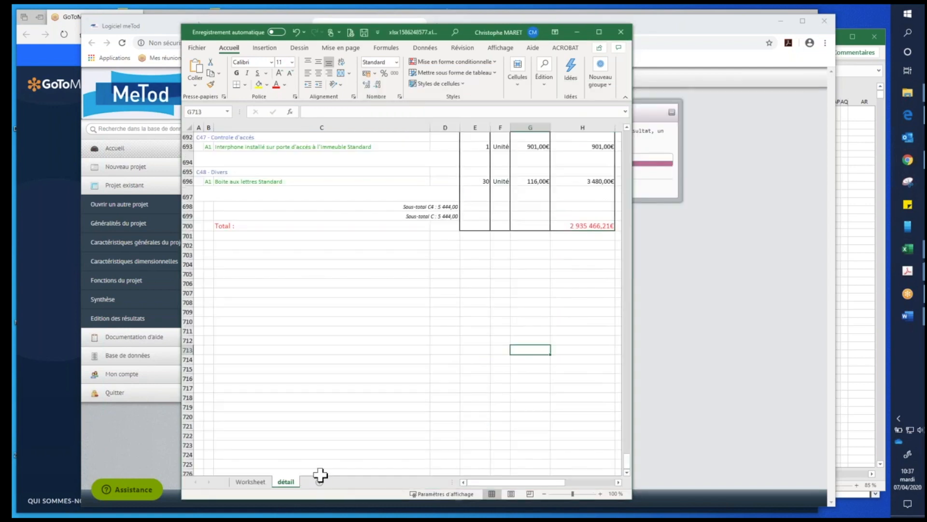
pyautogui.click(252, 481)
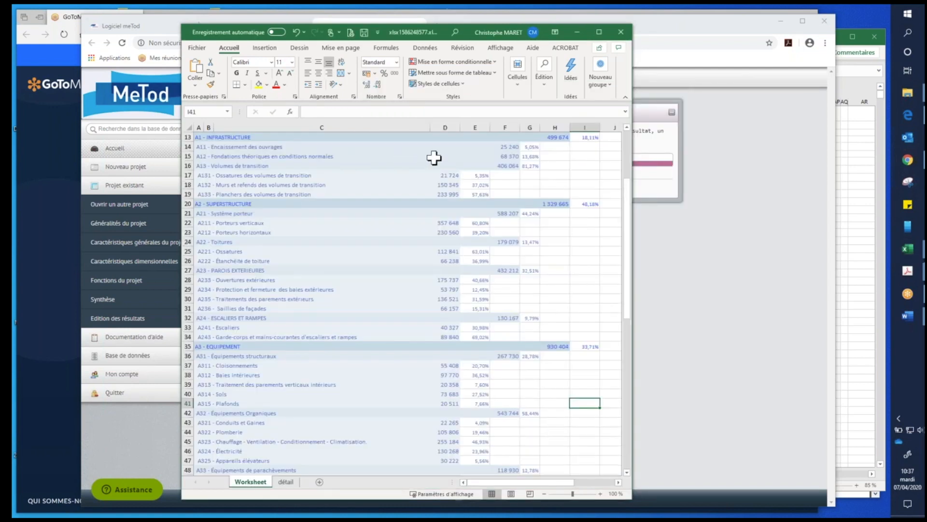
pyautogui.click(506, 148)
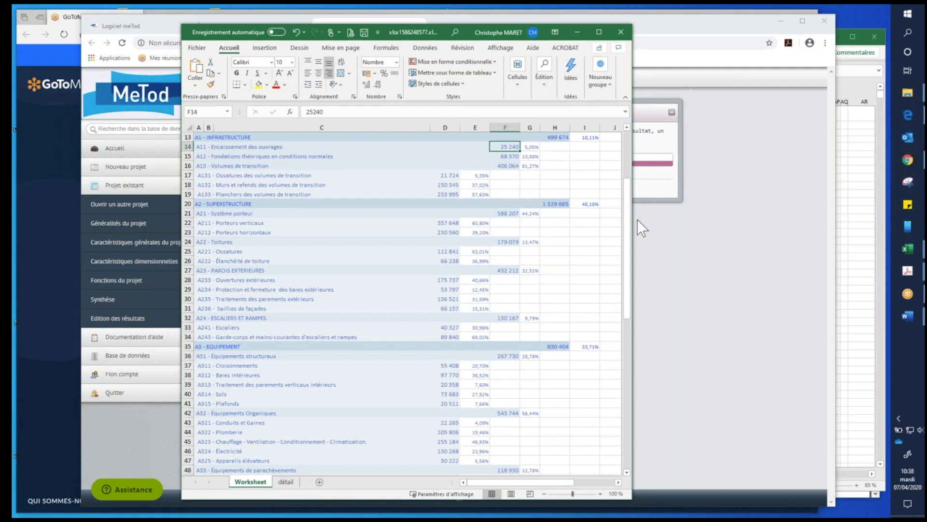
# - Widen the combined estimate workbook's window slightly, and close the workbook without saving the changes
pyautogui.moveTo(635, 218); pyautogui.dragTo(641, 219)
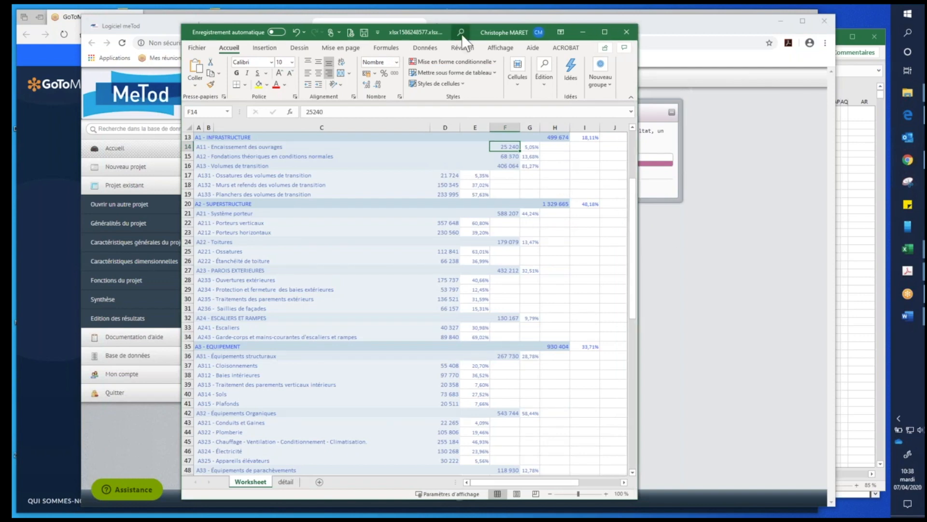
pyautogui.click(633, 29)
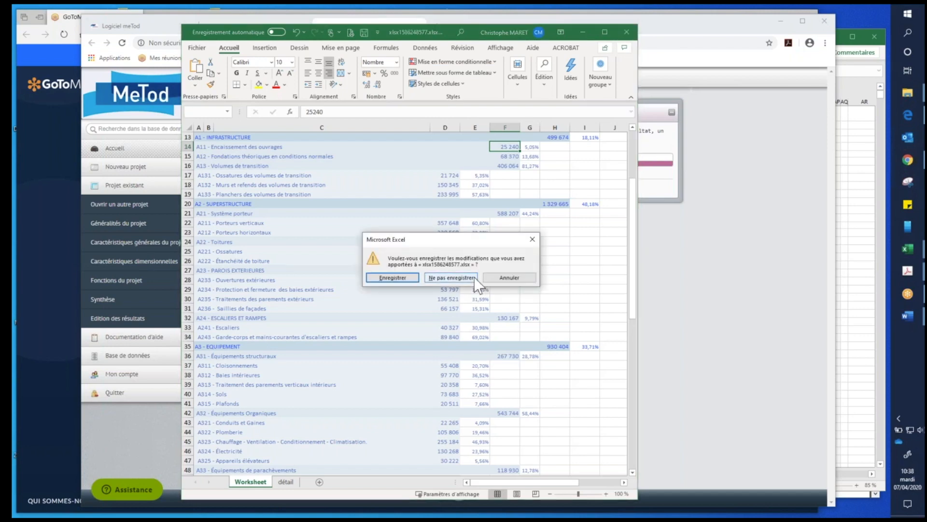
pyautogui.click(452, 277)
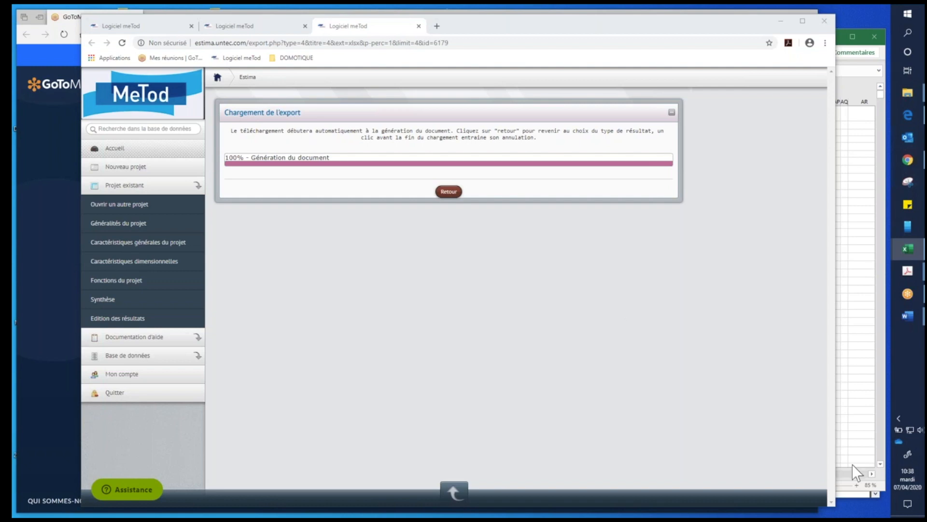
# - Switch to MeTod, open the list of existing projects and browse its Anticip and Estima entries from 2015 to 2018
pyautogui.click(305, 271)
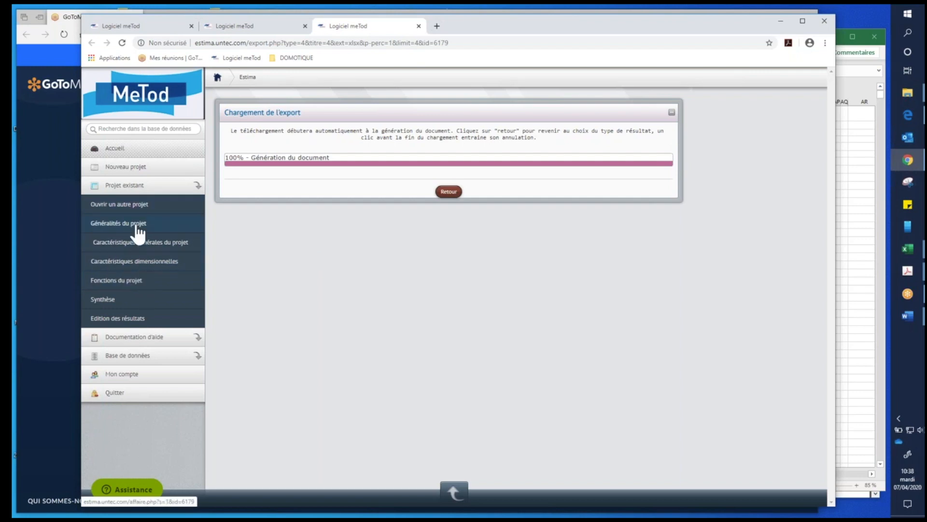
pyautogui.click(138, 206)
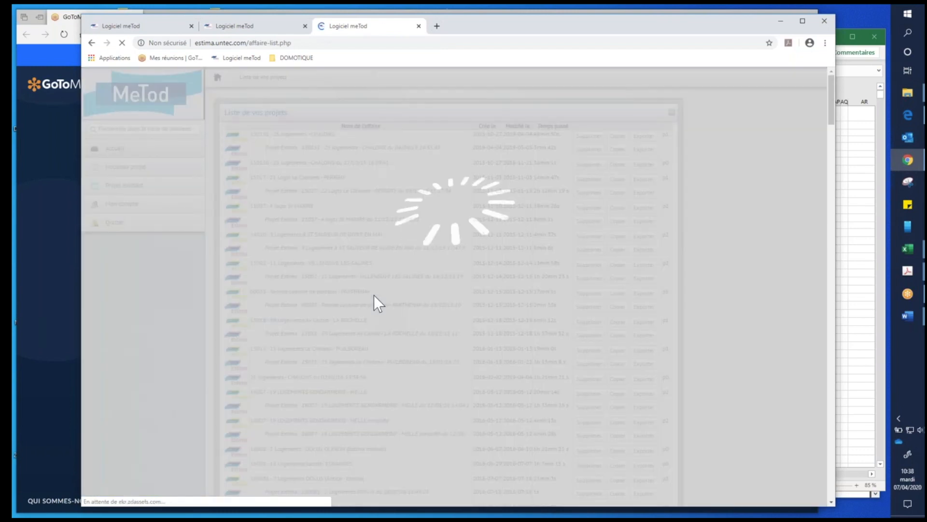
pyautogui.scroll(-8, 371, 272)
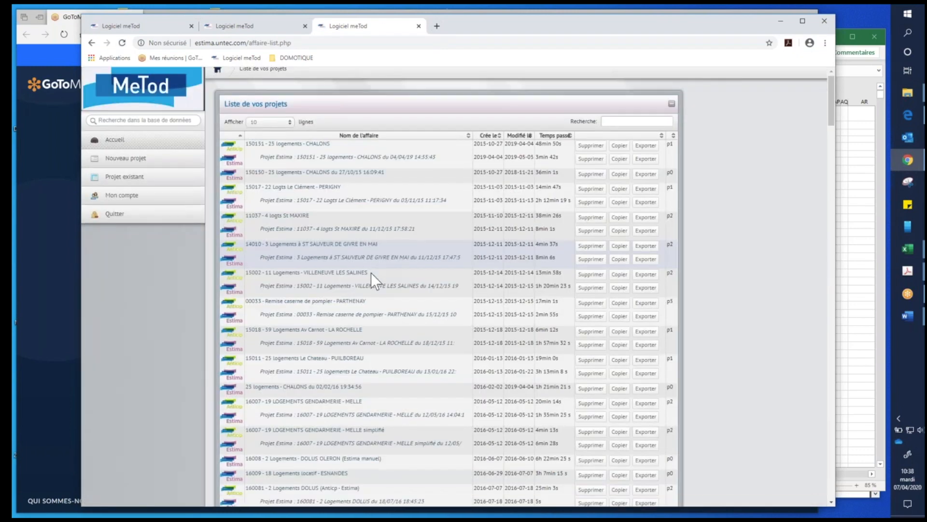
pyautogui.scroll(-2, 371, 273)
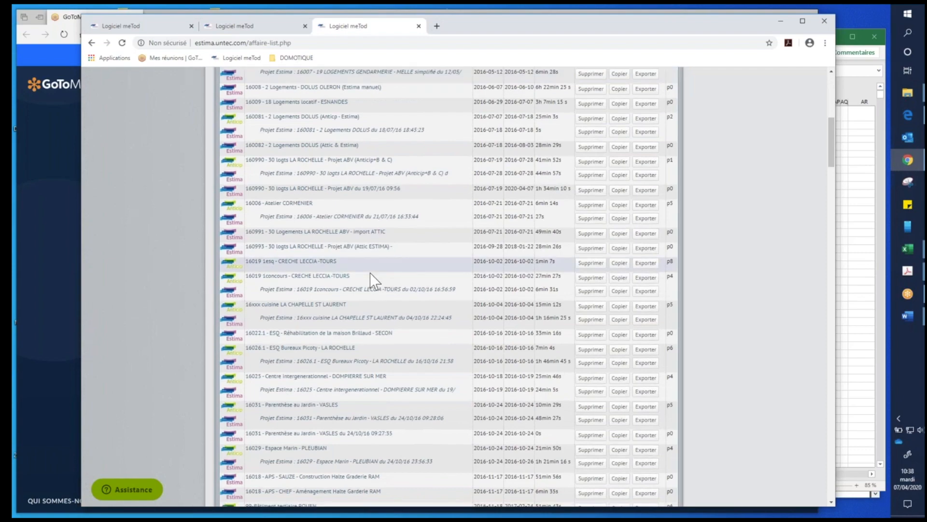
pyautogui.scroll(-5, 371, 273)
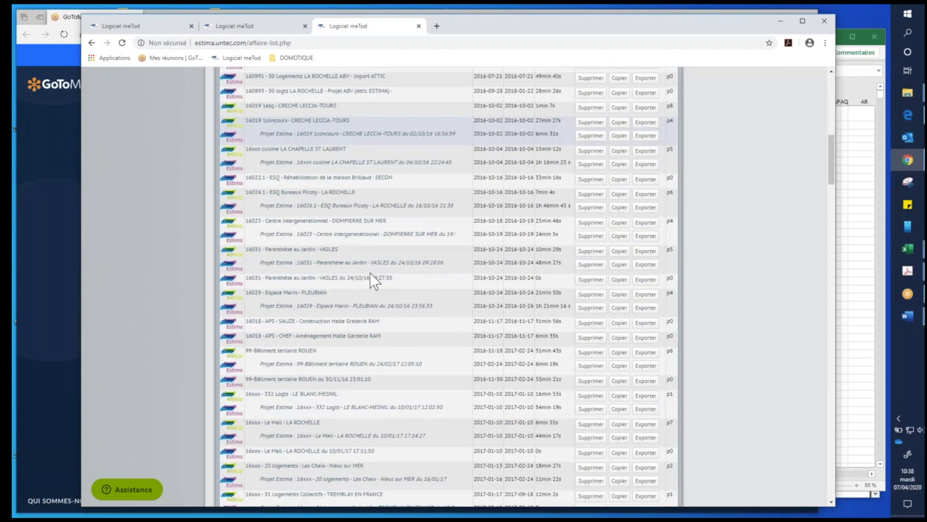
pyautogui.scroll(-1, 372, 280)
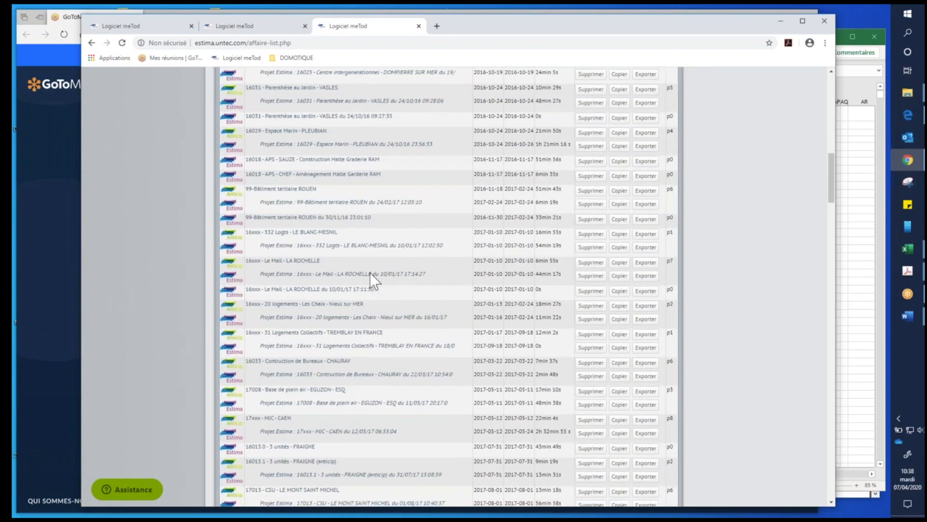
pyautogui.scroll(2, 372, 280)
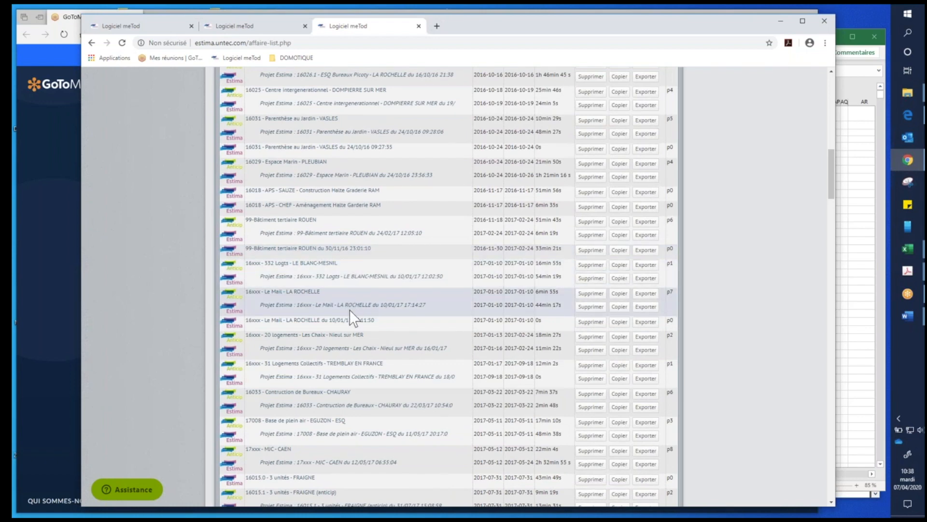
pyautogui.scroll(-4, 349, 310)
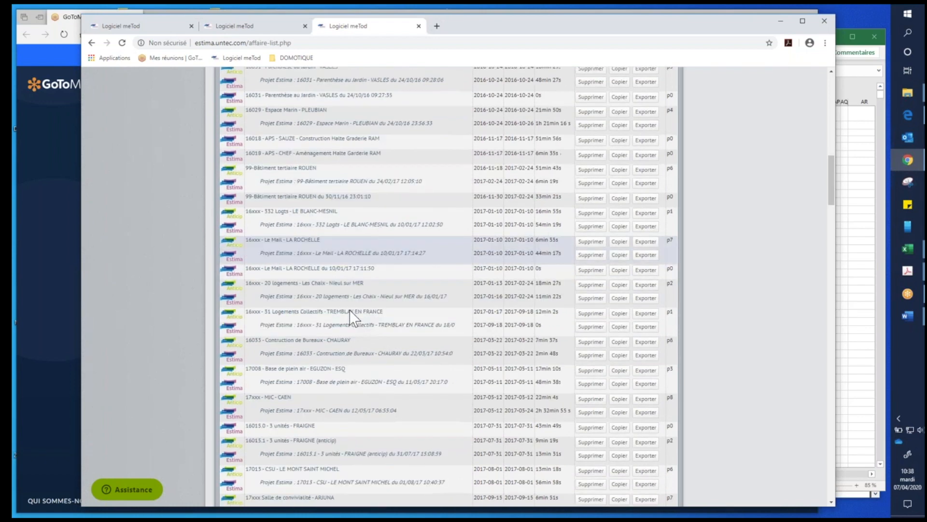
pyautogui.scroll(-7, 349, 310)
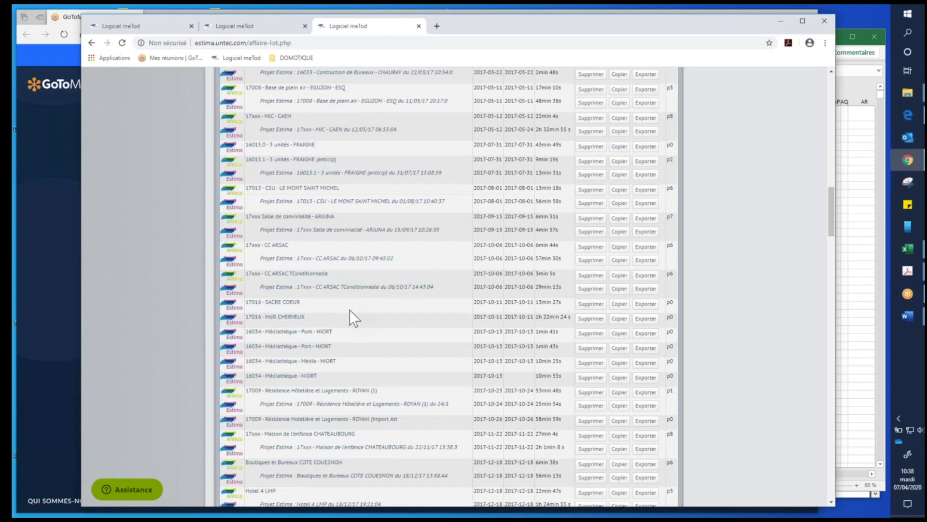
pyautogui.scroll(-4, 350, 310)
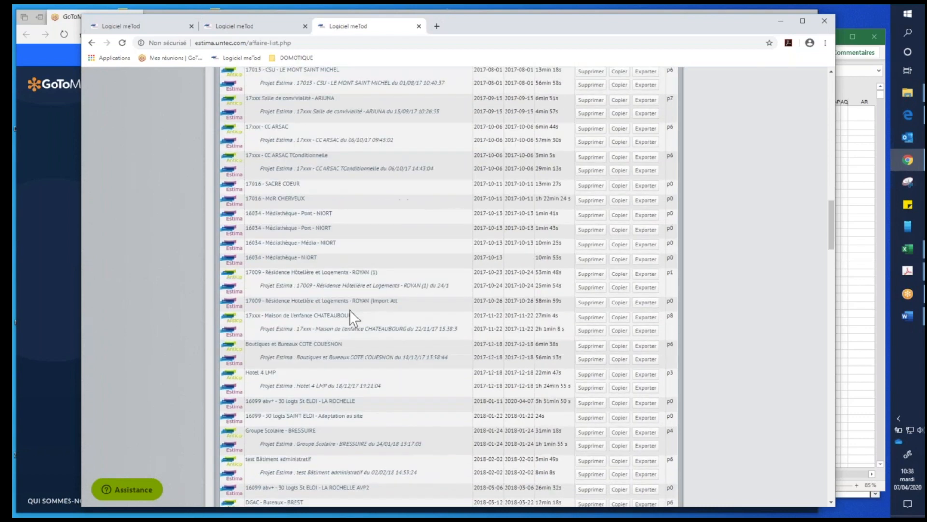
pyautogui.scroll(-3, 349, 309)
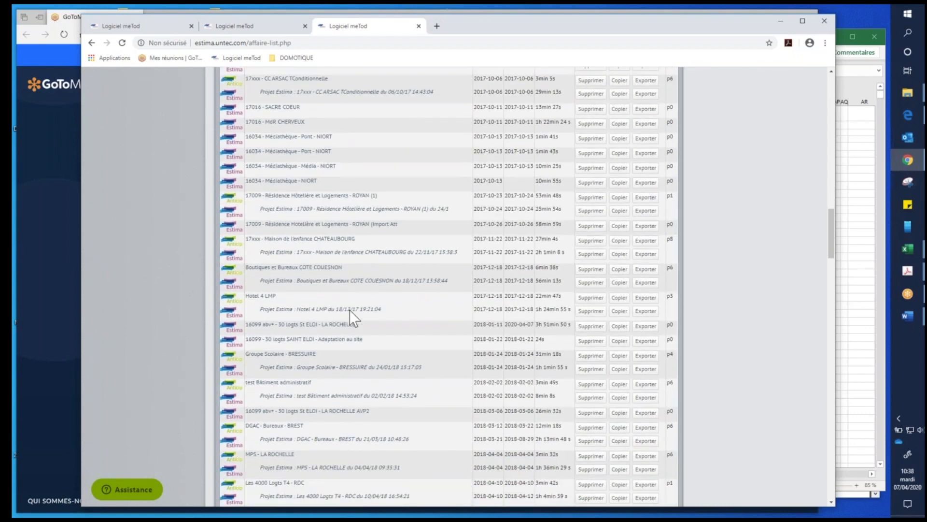
pyautogui.scroll(-2, 349, 309)
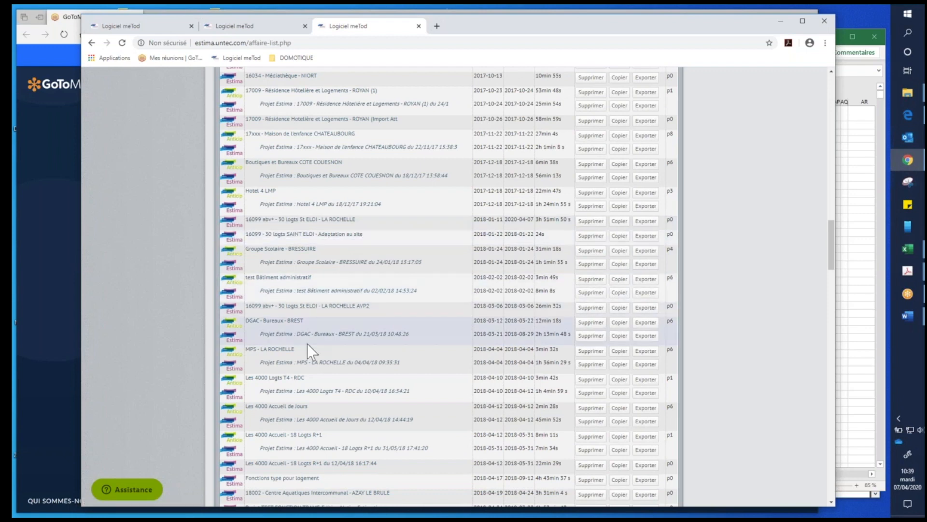
pyautogui.scroll(-2, 308, 344)
pyautogui.scroll(-3, 307, 343)
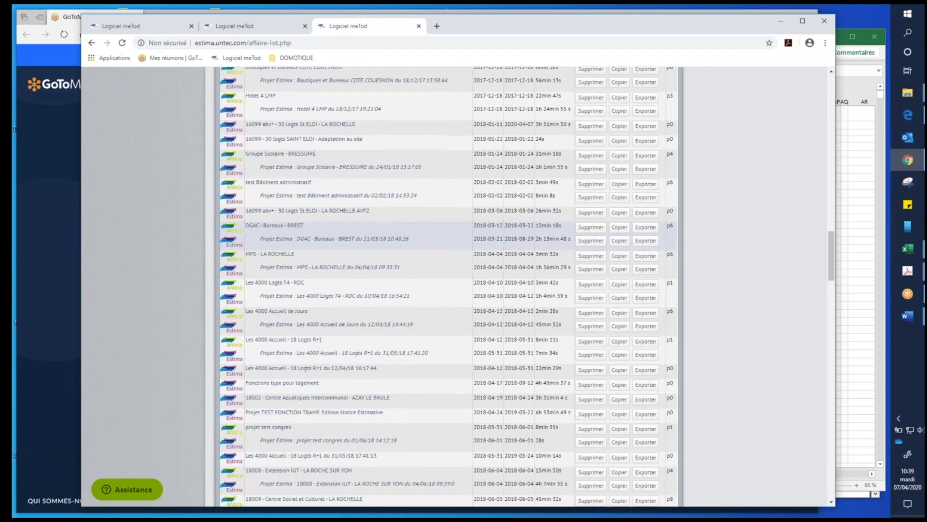
pyautogui.scroll(4, 408, 174)
pyautogui.scroll(20, 337, 157)
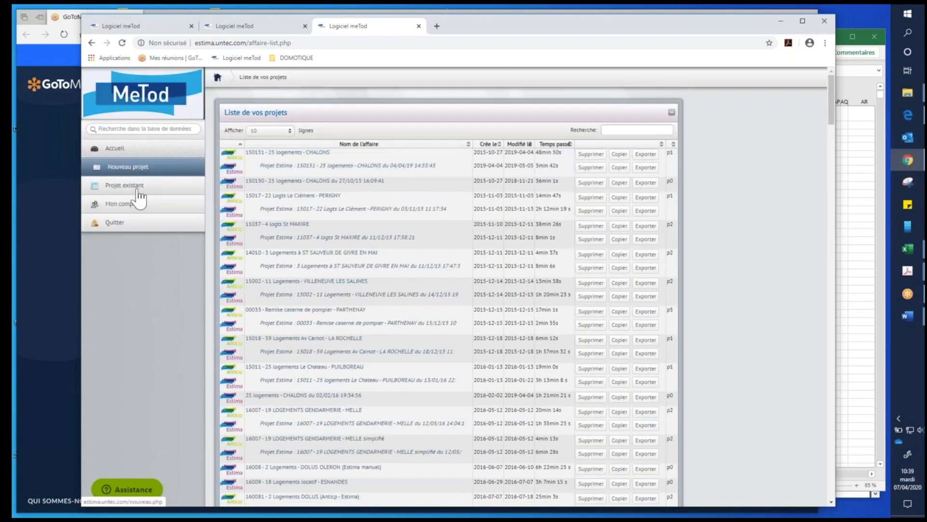
# - Start a new Anticip project in the LOGEMENTS COLLECTIFS construction category
pyautogui.click(147, 169)
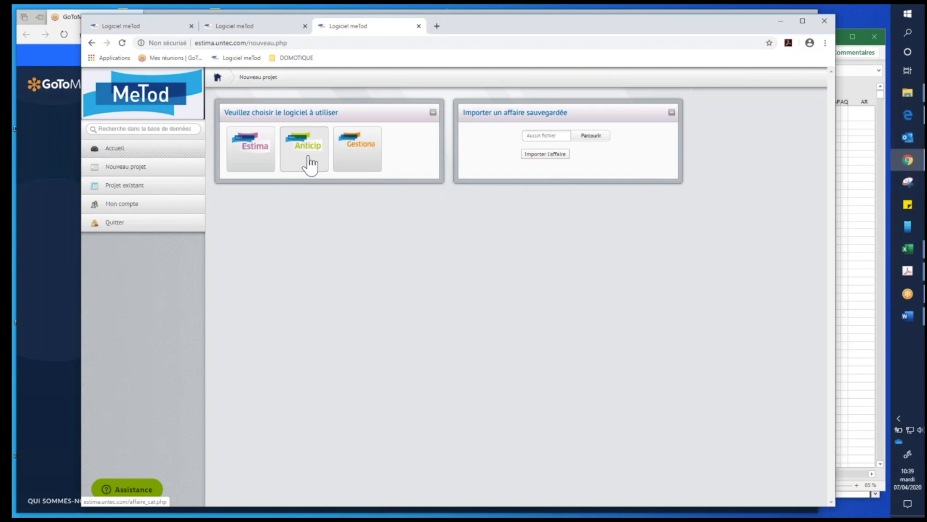
pyautogui.click(309, 165)
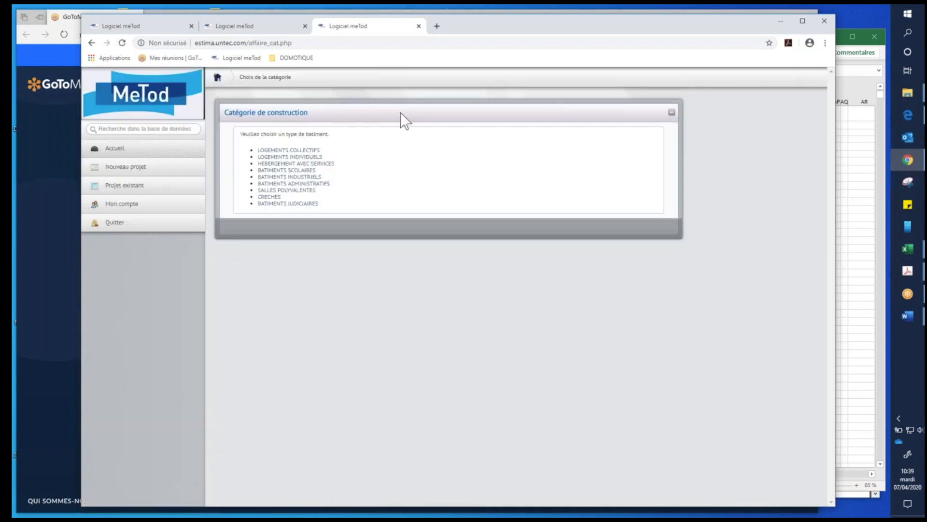
pyautogui.click(289, 150)
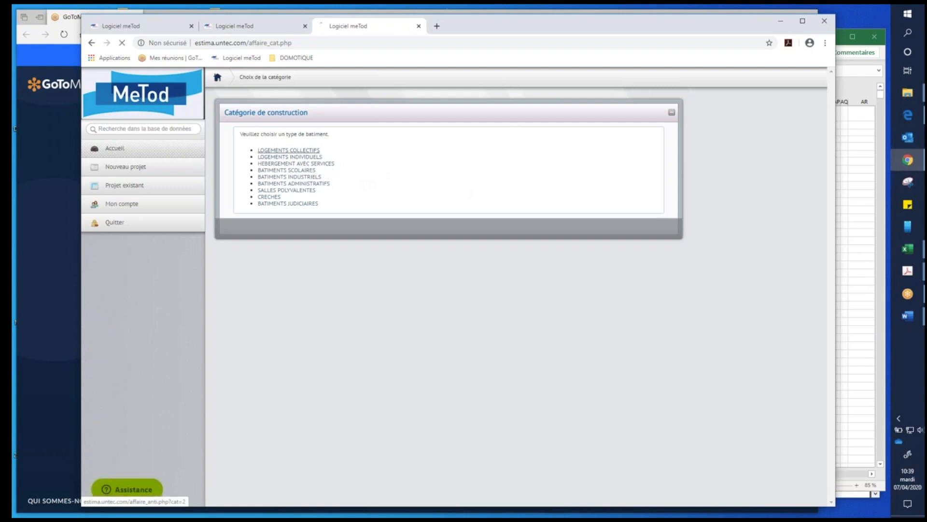
pyautogui.click(91, 43)
pyautogui.click(285, 150)
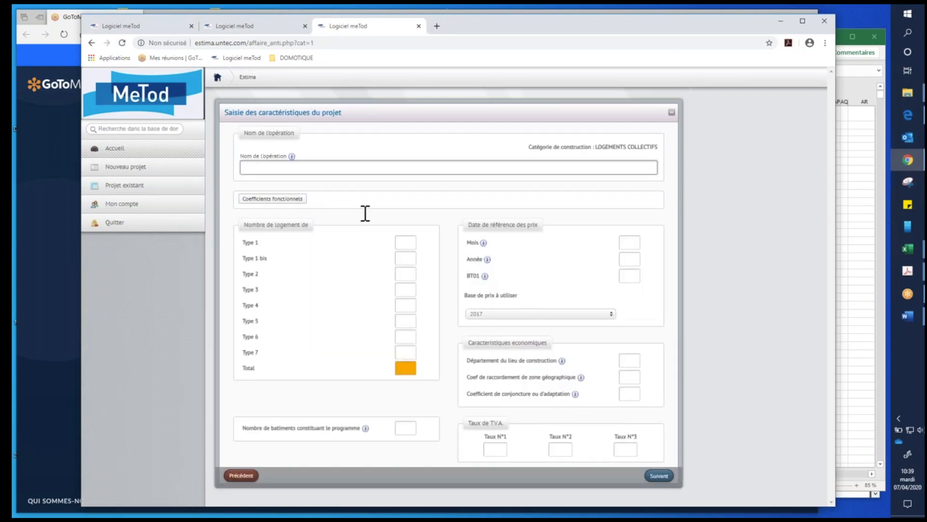
# - Name the operation with a placeholder string of repeated y letters and set the number of Type 2 dwellings to 30
pyautogui.write('yyyyyyyyyyyyyyyyyy')
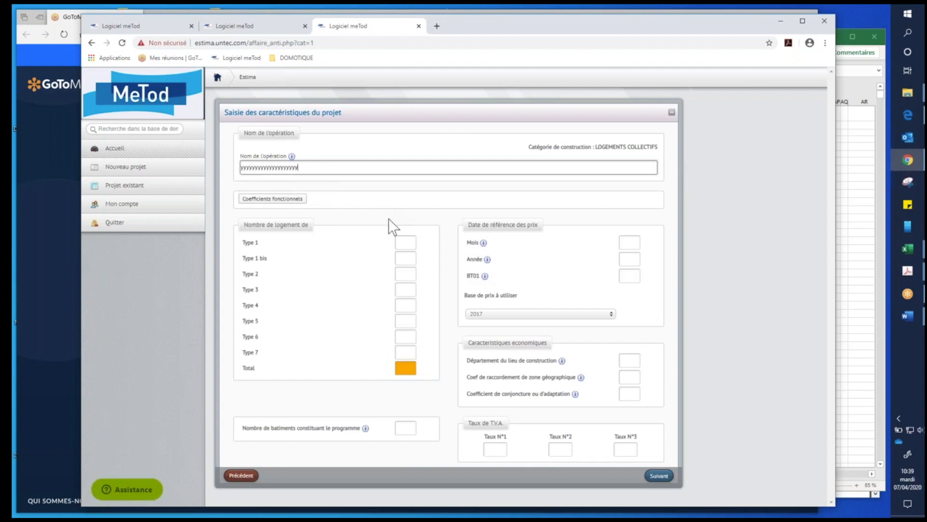
pyautogui.click(368, 274)
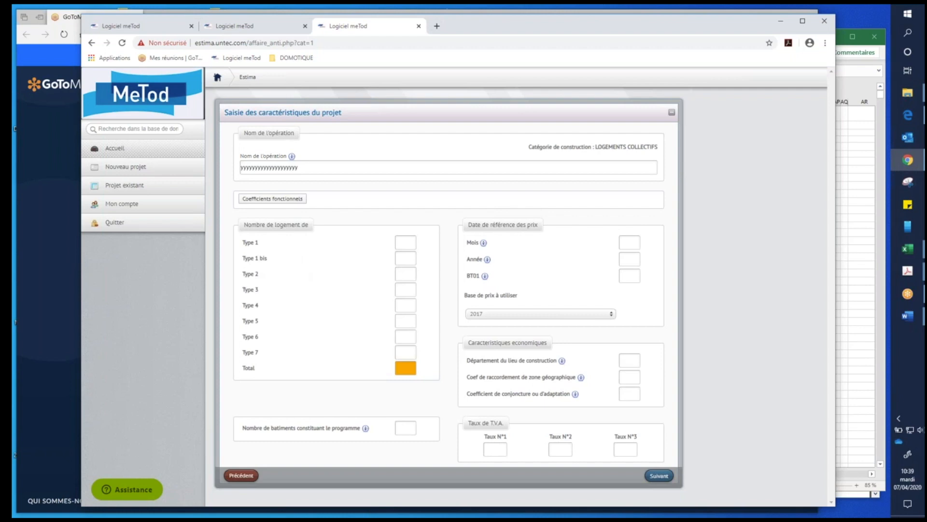
pyautogui.click(404, 274)
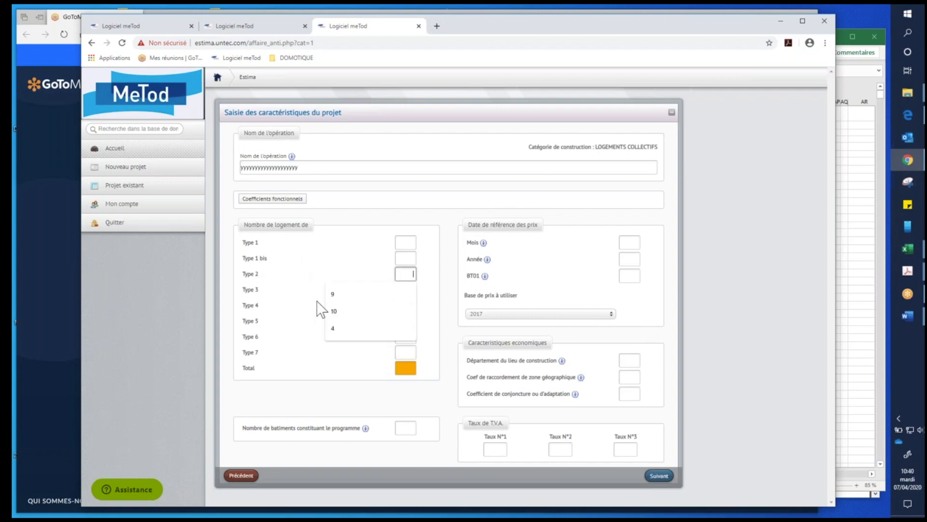
pyautogui.click(347, 296)
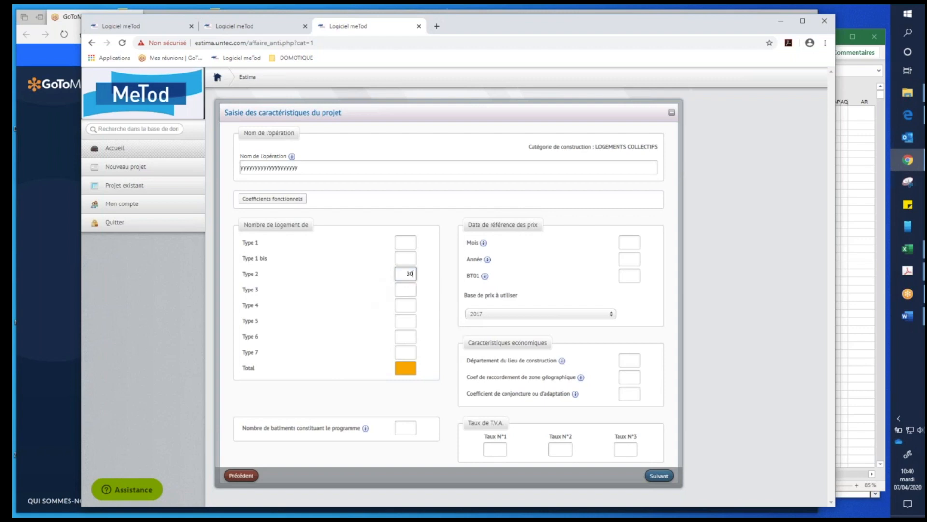
pyautogui.click(358, 304)
# - Set the price reference date to month 11 of 2019 with a BT01 index of 111.2
pyautogui.click(629, 242)
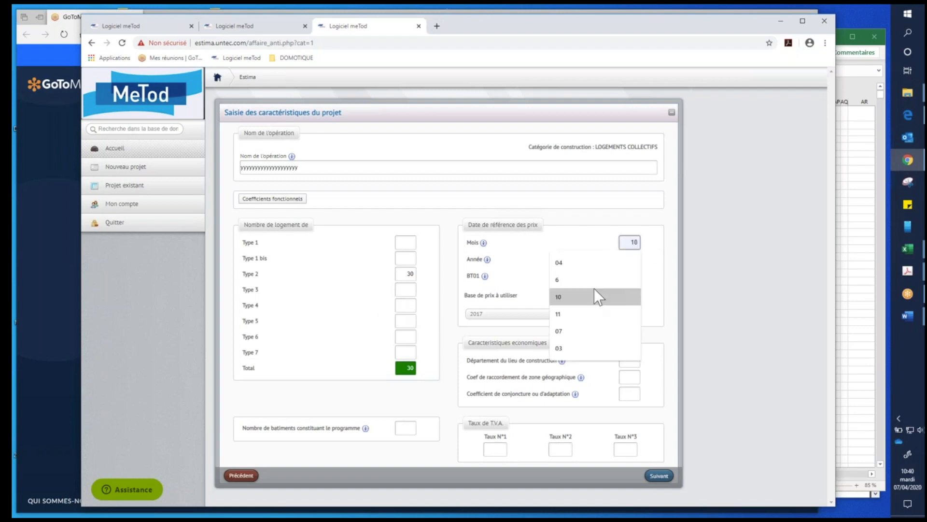
pyautogui.click(590, 314)
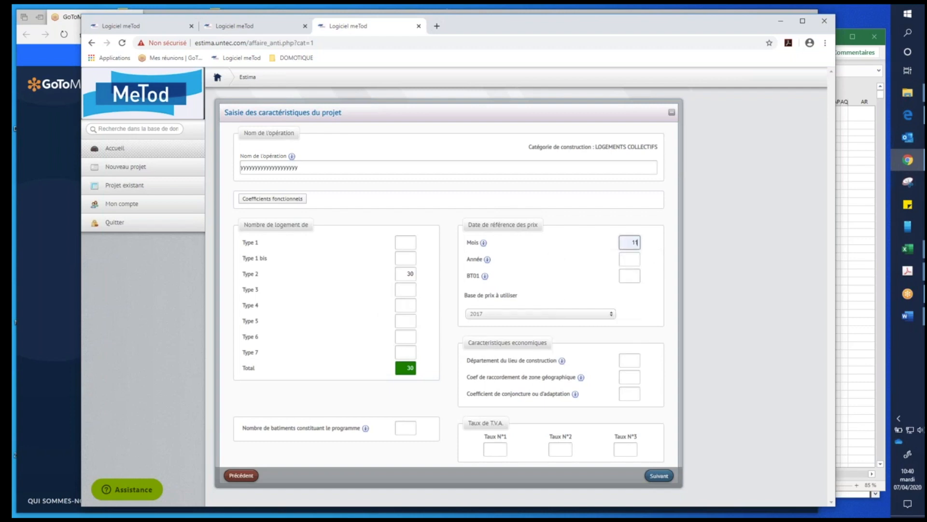
pyautogui.click(624, 259)
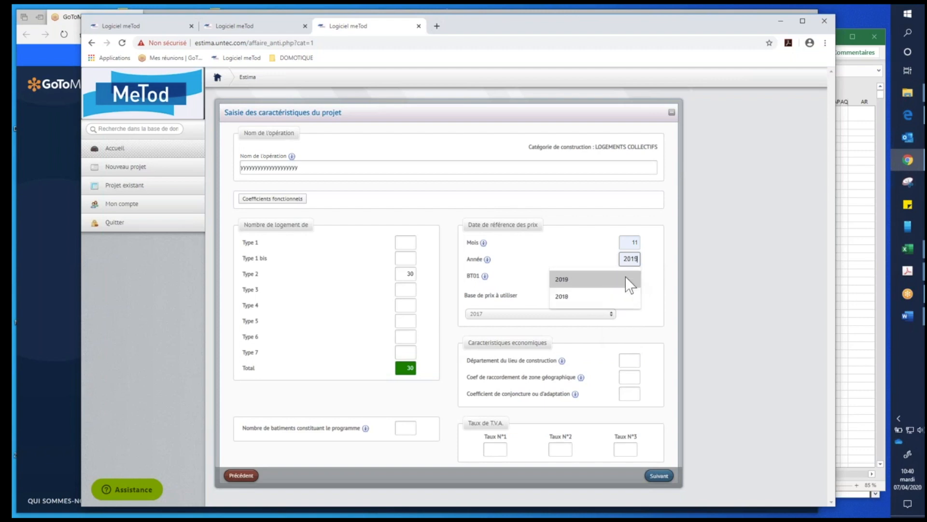
pyautogui.click(585, 284)
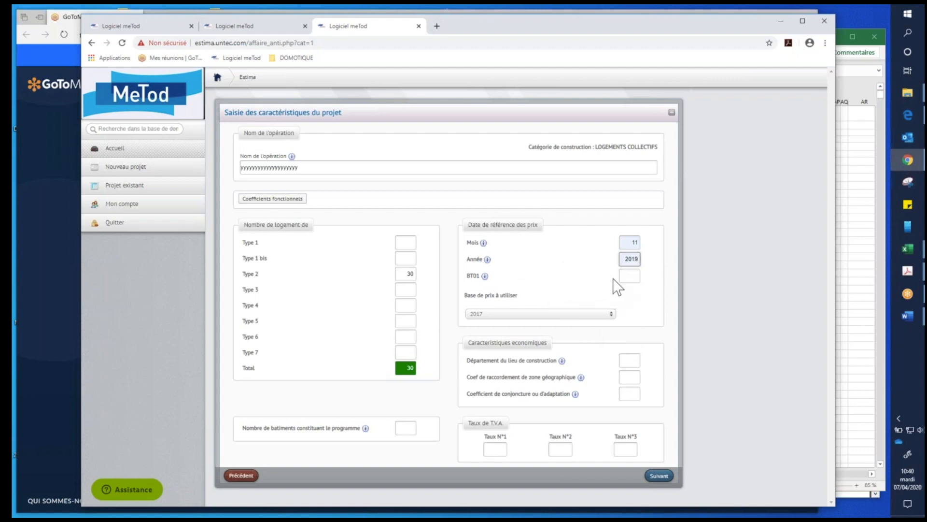
pyautogui.click(624, 277)
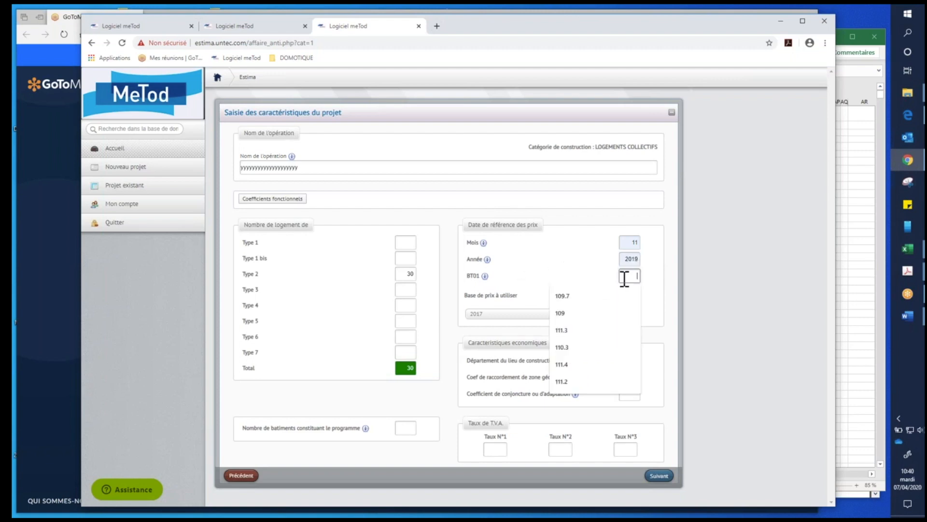
pyautogui.click(579, 382)
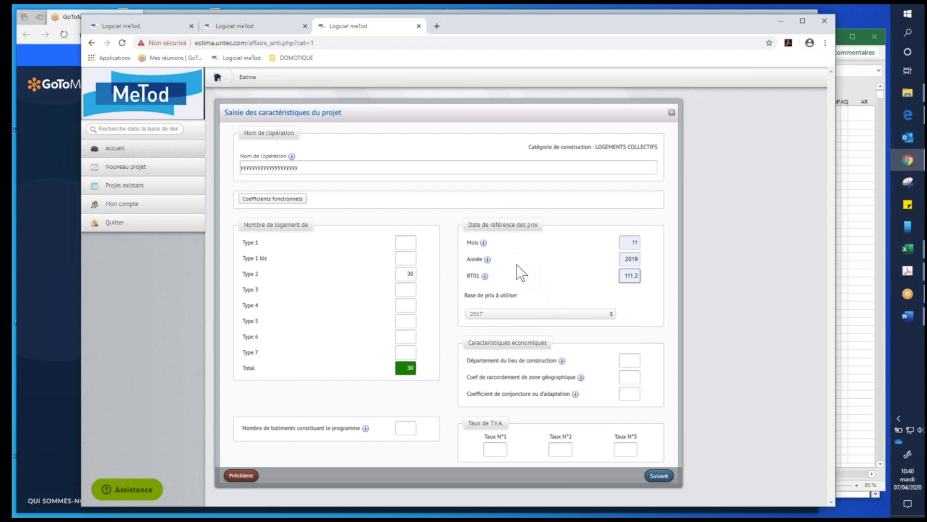
# - Set the construction department to 17, the geographic zone coefficient to 0.89 and the conjuncture or adaptation coefficient to 1
pyautogui.click(633, 361)
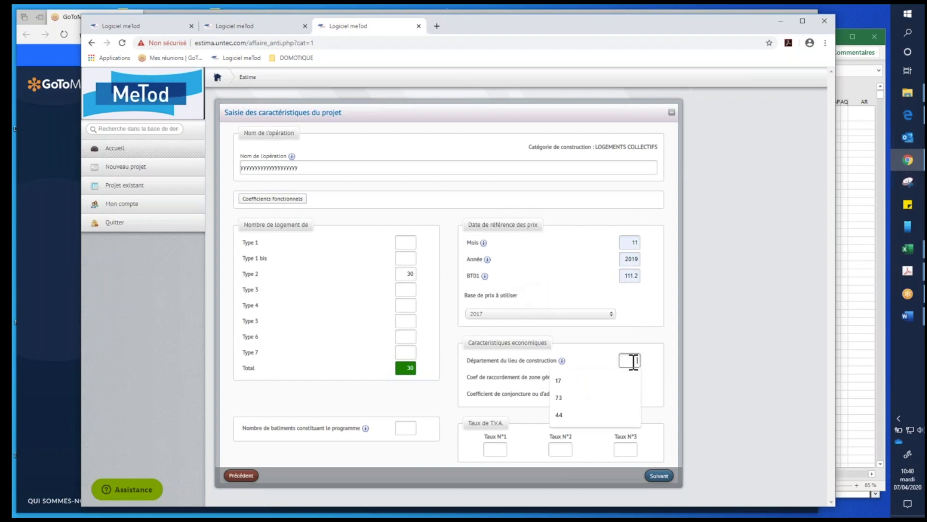
pyautogui.click(570, 382)
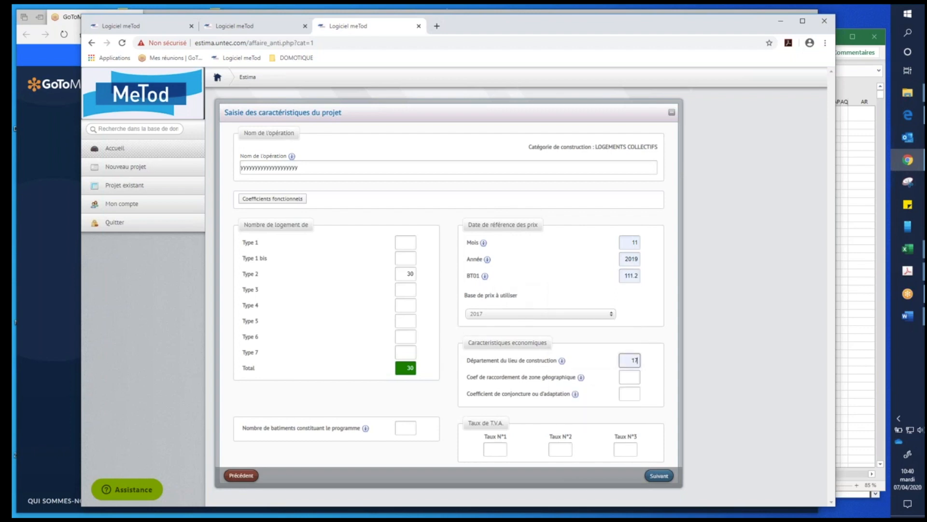
pyautogui.click(630, 379)
pyautogui.click(657, 368)
pyautogui.click(632, 393)
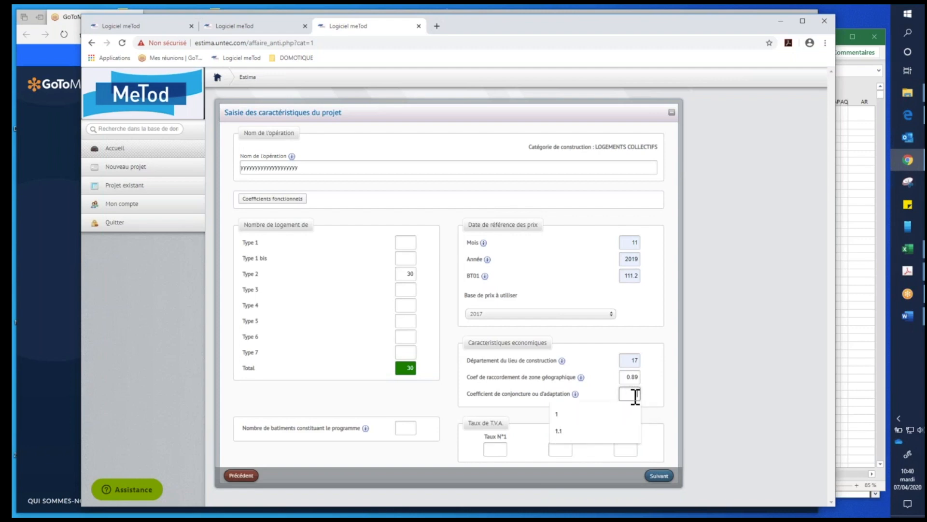
pyautogui.click(557, 413)
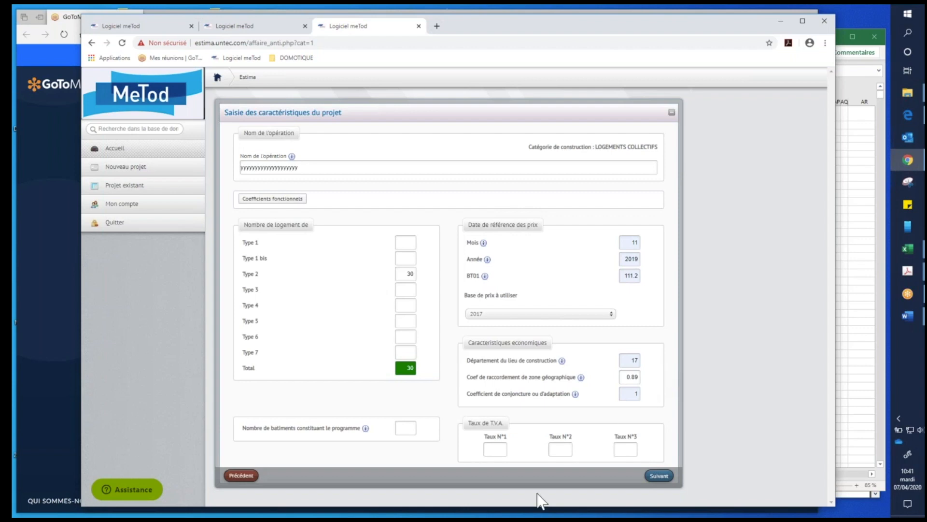
# - Set the number of buildings to 1, VAT rate 1 to 20 and rate 2 to 10, and submit the general characteristics
pyautogui.click(414, 428)
pyautogui.click(375, 446)
pyautogui.click(491, 450)
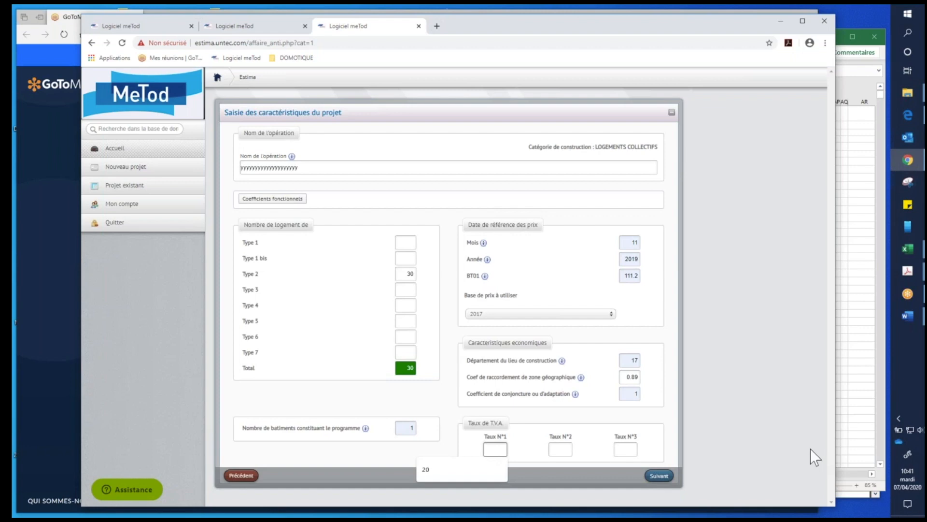
pyautogui.click(441, 471)
pyautogui.click(560, 449)
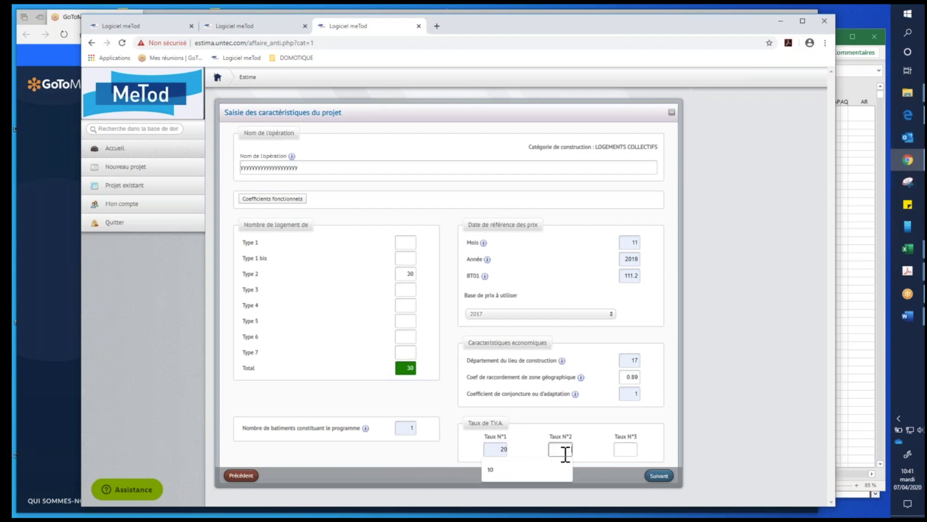
pyautogui.click(491, 470)
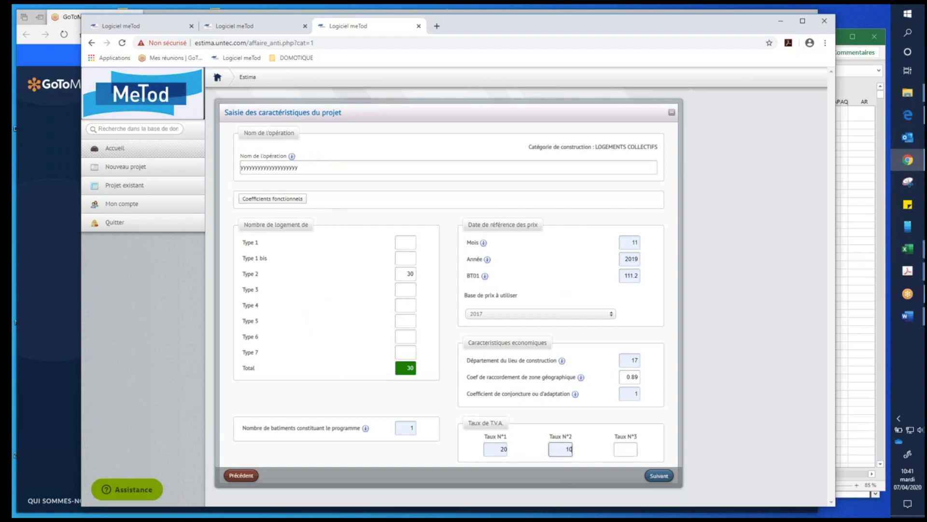
pyautogui.click(660, 476)
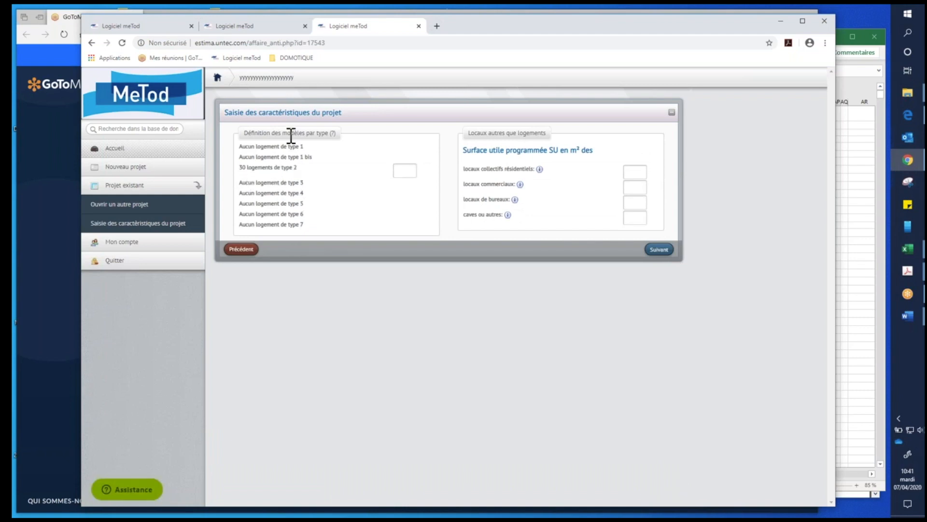
# - Define 1 model for the type 2 dwellings, set the collective residential premises area to 2546 m², and submit the page
pyautogui.click(408, 169)
pyautogui.write('1')
pyautogui.moveTo(538, 171)
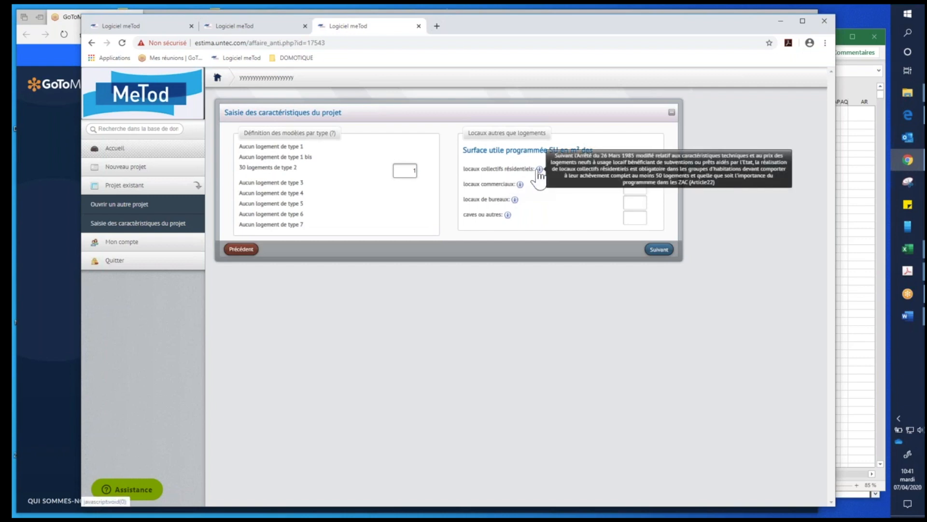
pyautogui.click(642, 172)
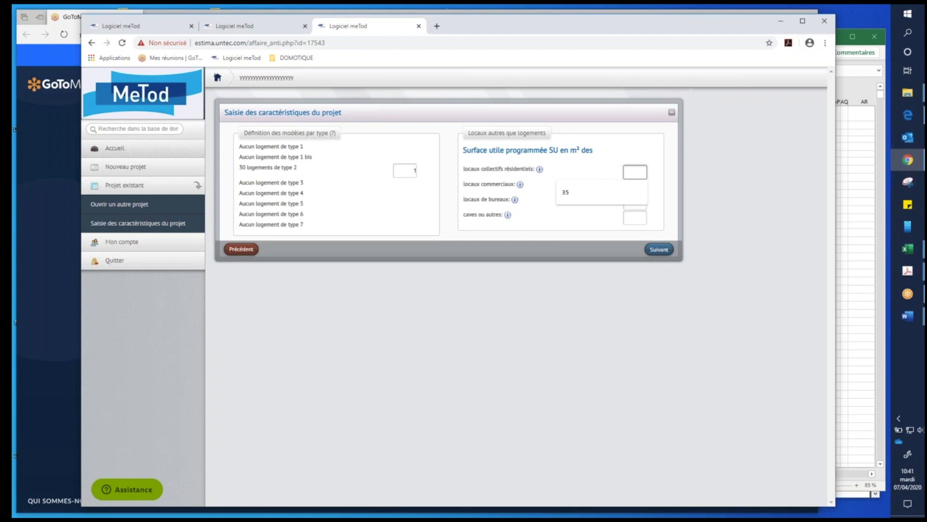
pyautogui.write('2546')
pyautogui.moveTo(521, 186)
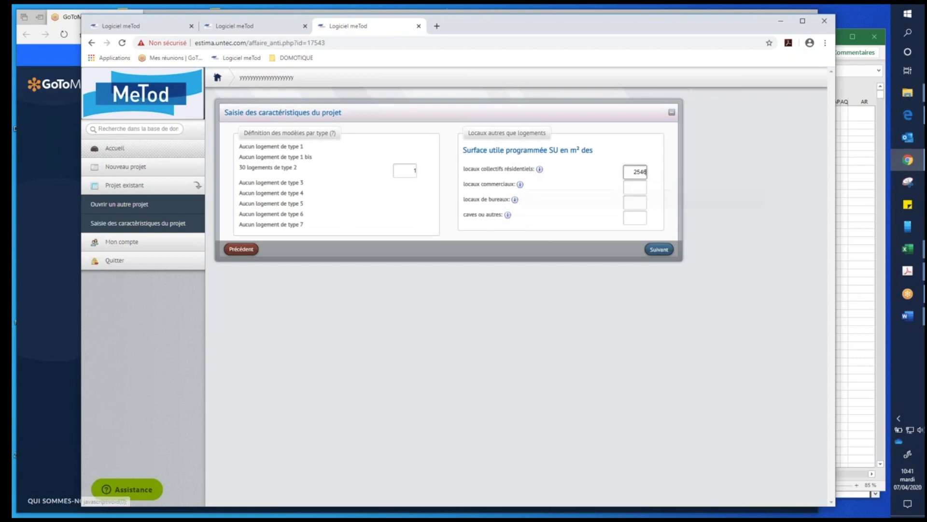
pyautogui.click(660, 250)
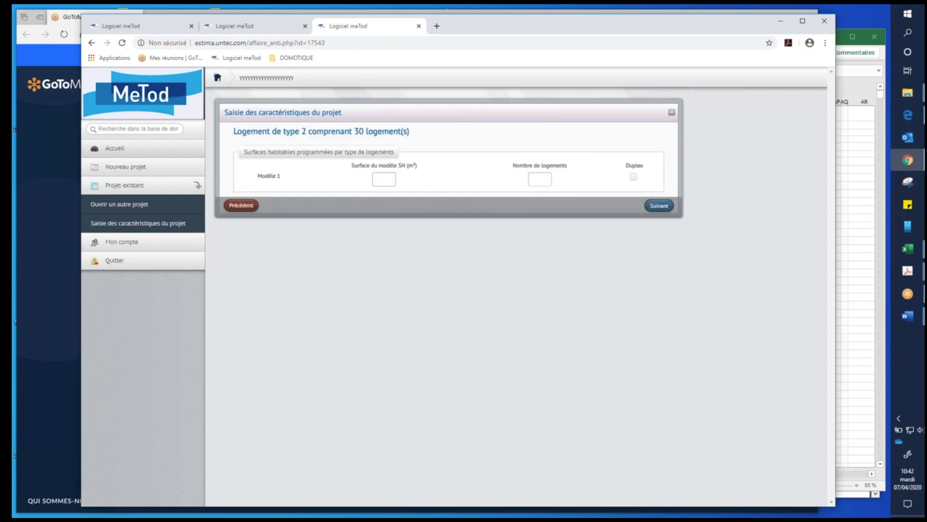
# - Give type 2 dwelling Modèle 1 a habitable area of 40 m² and 30 dwellings, and submit the page
pyautogui.click(384, 179)
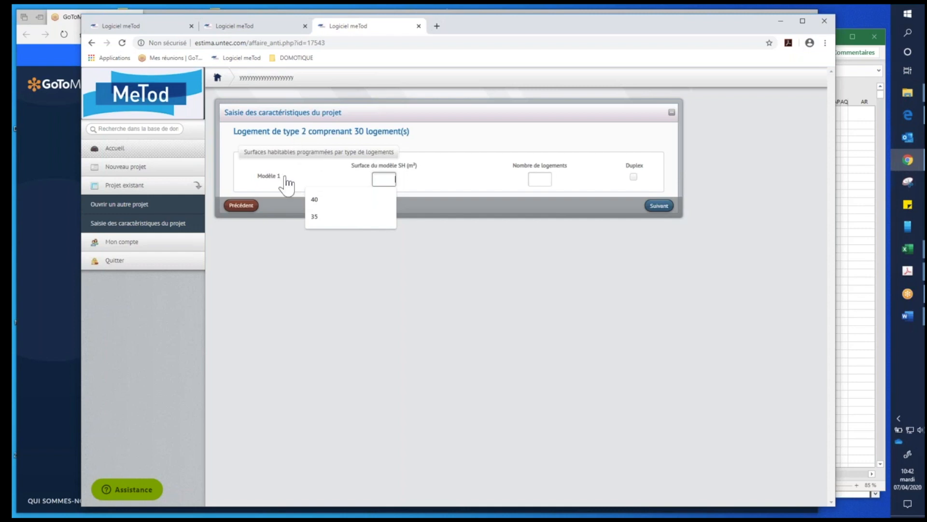
pyautogui.click(340, 200)
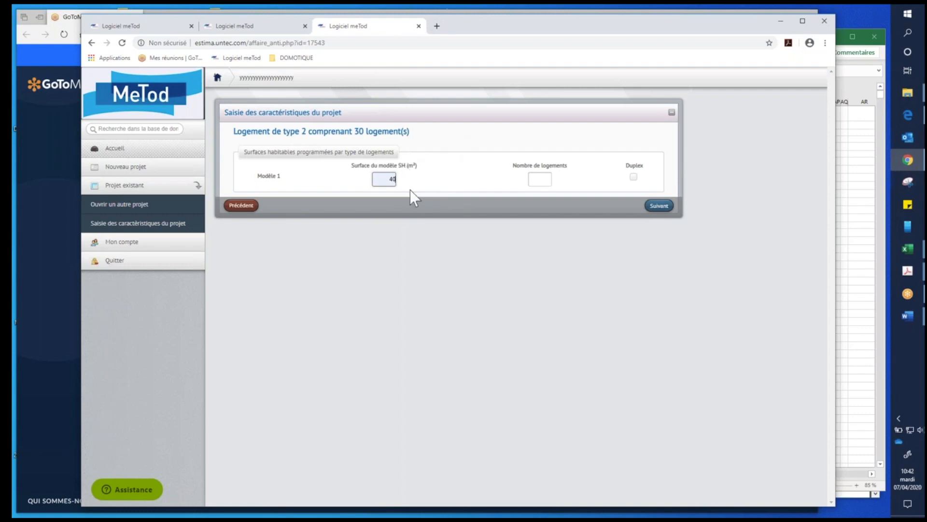
pyautogui.click(540, 179)
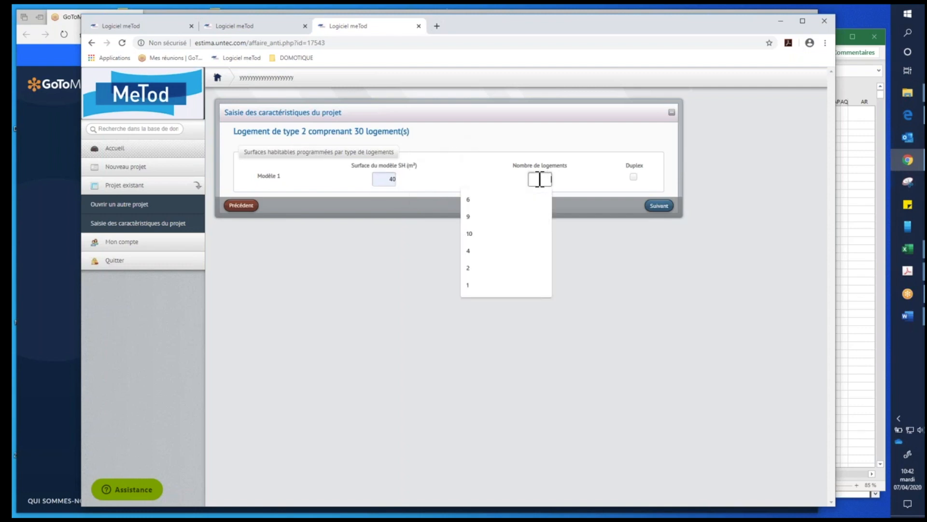
pyautogui.write('30')
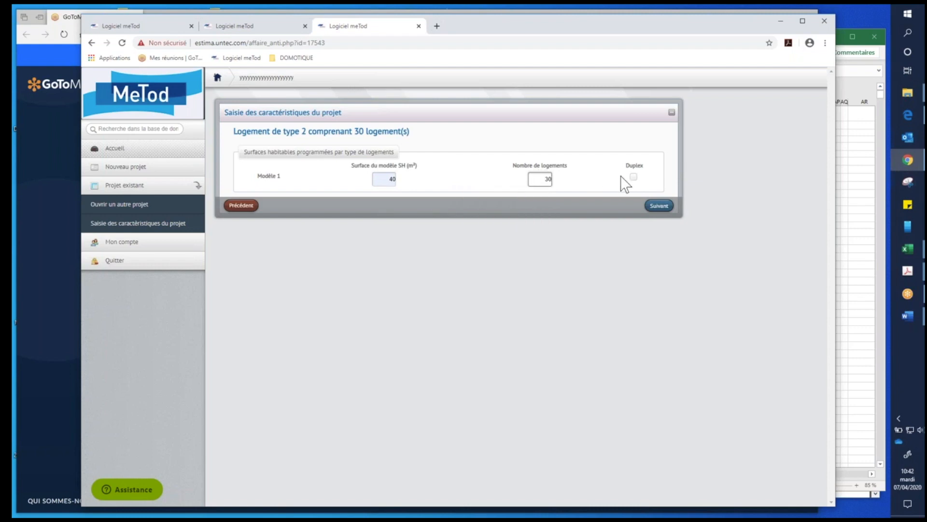
pyautogui.click(659, 206)
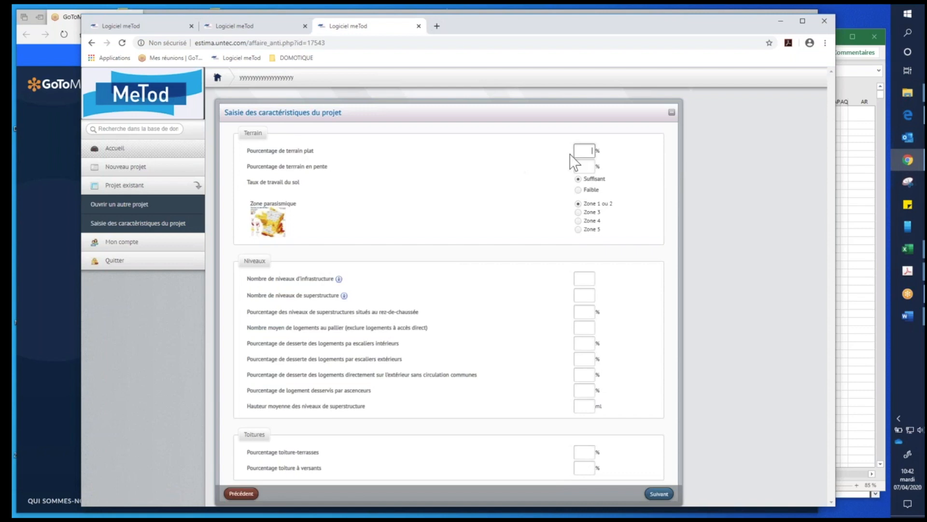
# - Set the flat terrain percentage to 100 and, after consulting the seismic zoning map, choose Zone 3 as the seismic zone
pyautogui.click(584, 150)
pyautogui.click(518, 167)
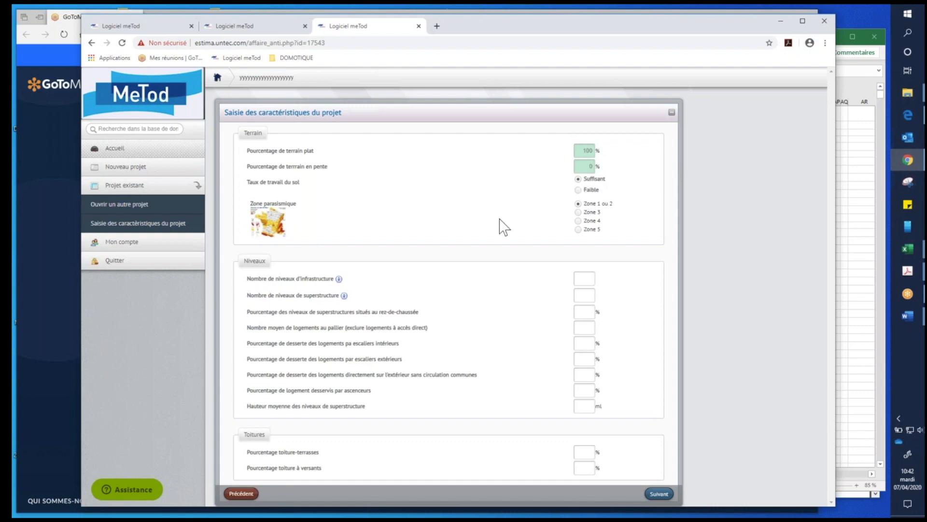
pyautogui.moveTo(278, 225)
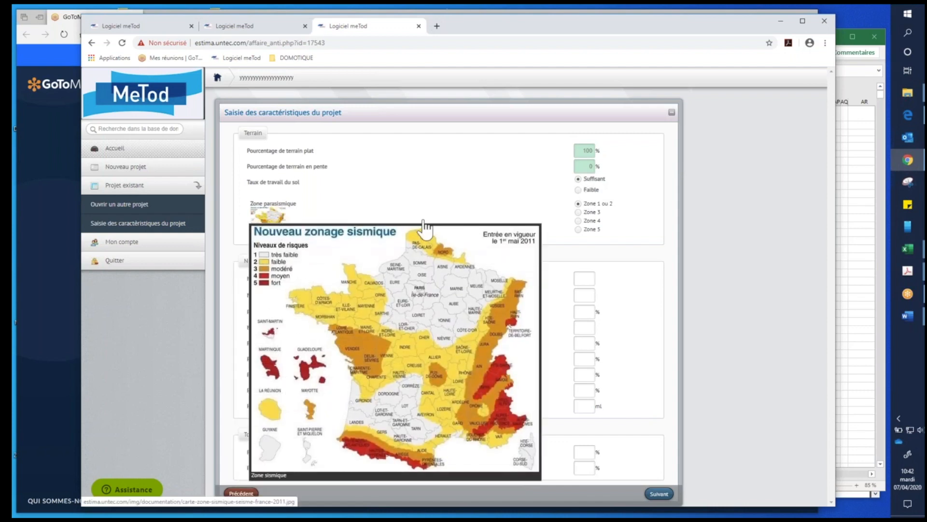
pyautogui.click(578, 212)
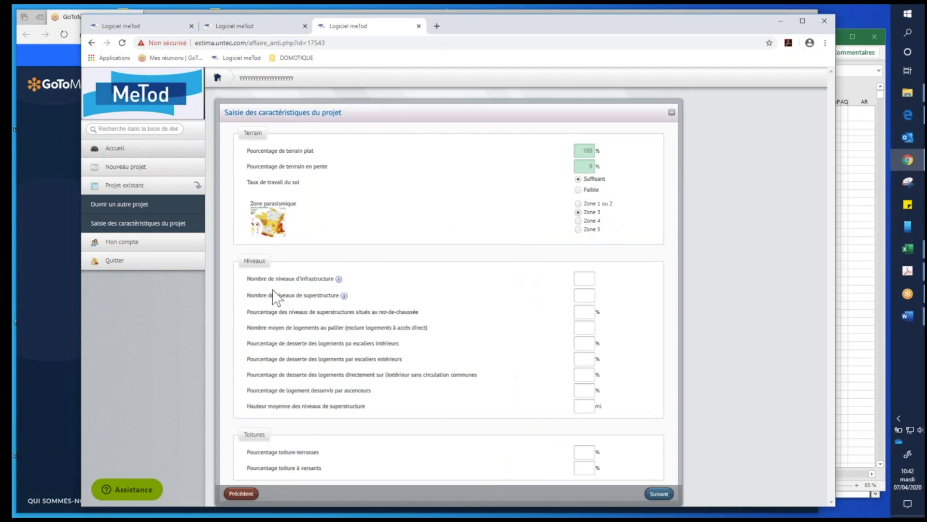
# - Set 1 infrastructure level and 4 superstructure levels, with 25% of the superstructure levels at ground floor
pyautogui.click(591, 279)
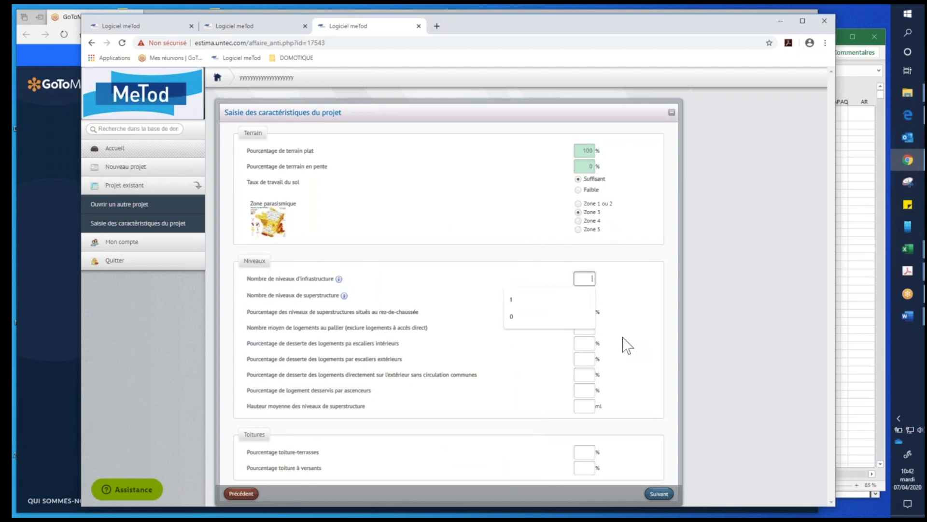
pyautogui.click(556, 300)
pyautogui.click(587, 295)
pyautogui.write('3')
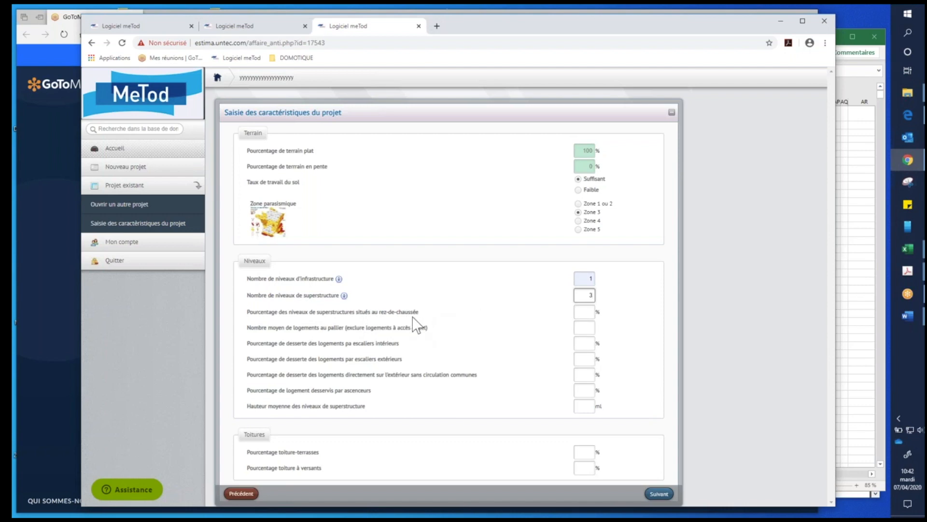
pyautogui.click(585, 312)
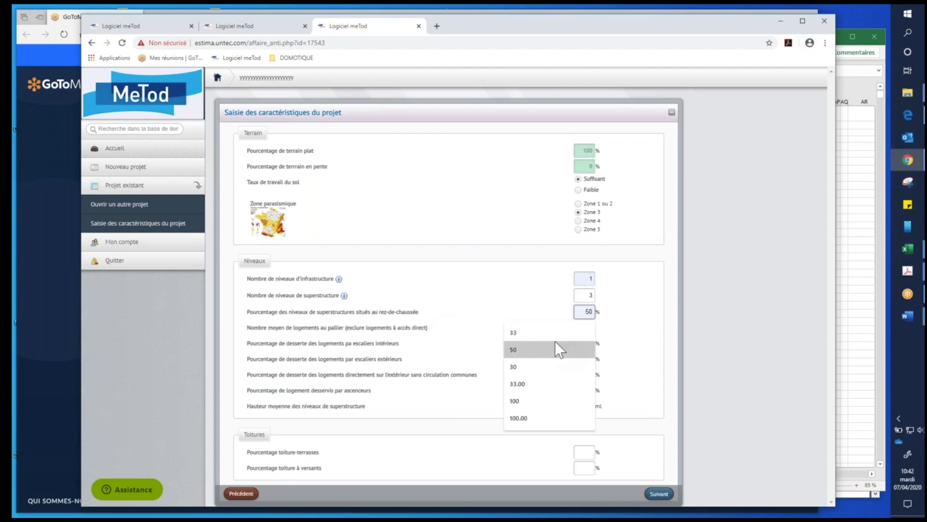
pyautogui.click(590, 295)
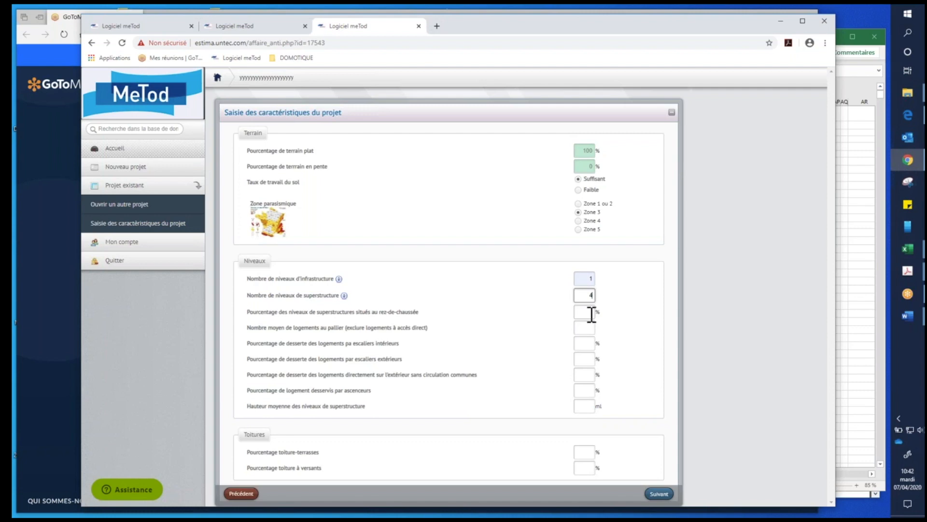
pyautogui.click(592, 313)
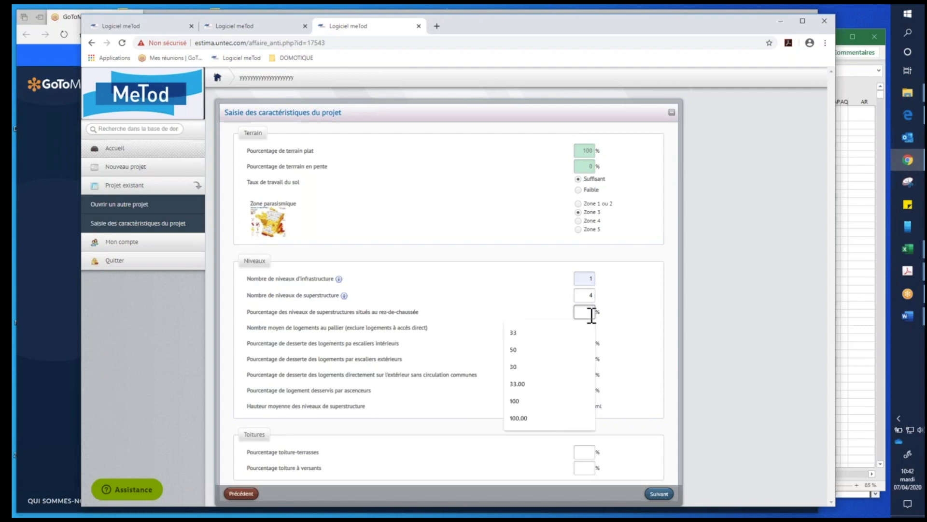
pyautogui.write('25')
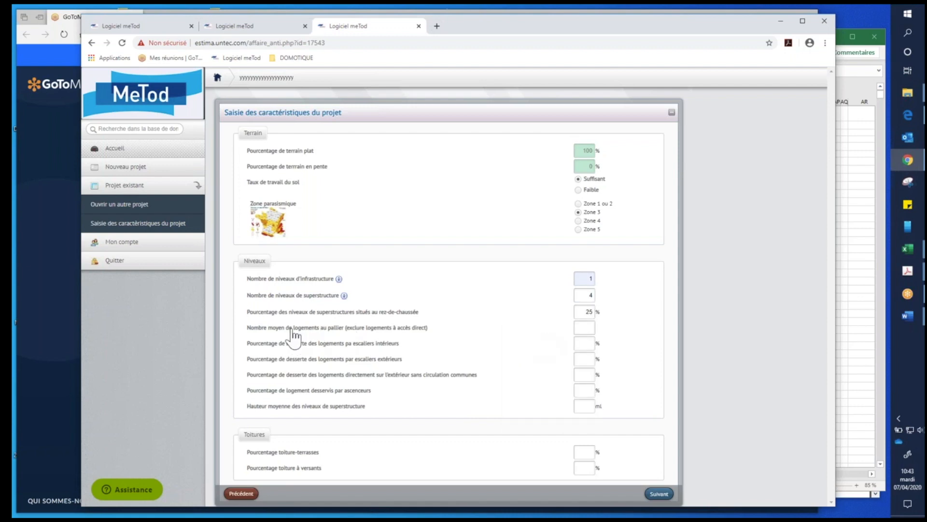
# - Set the average number of dwellings per landing to 7 and the share served by interior stairs to 100%
pyautogui.click(584, 328)
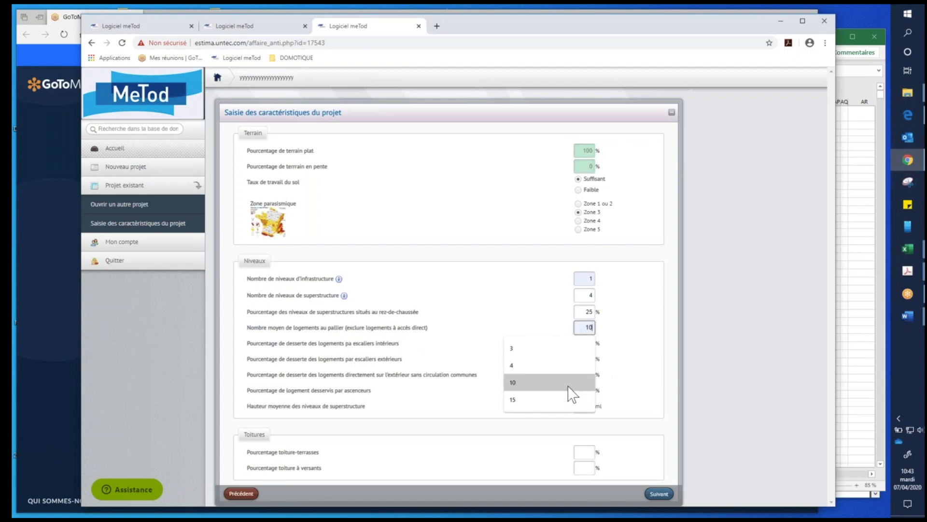
pyautogui.write('7')
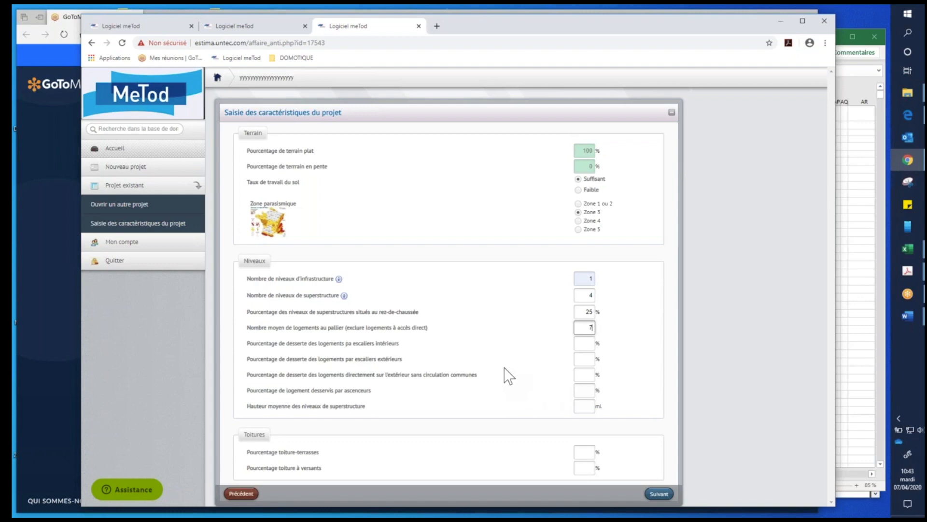
pyautogui.click(598, 344)
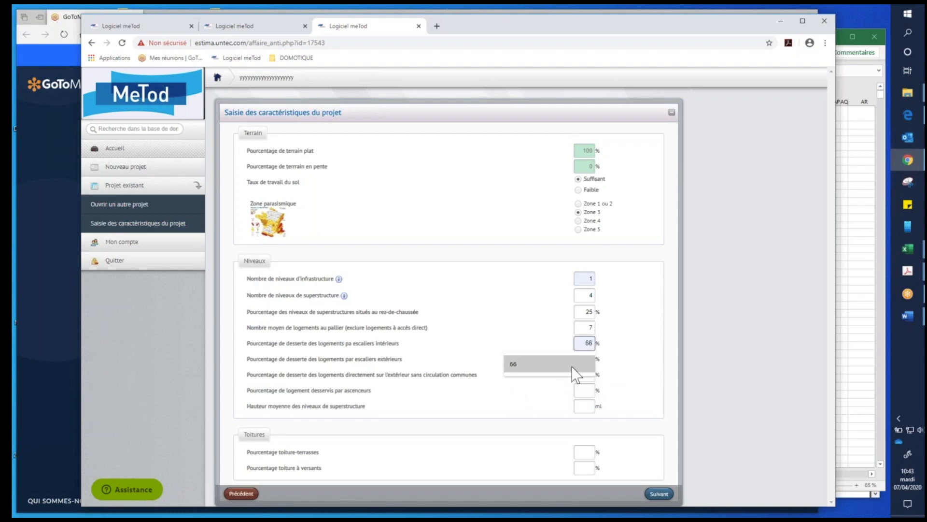
pyautogui.write('100')
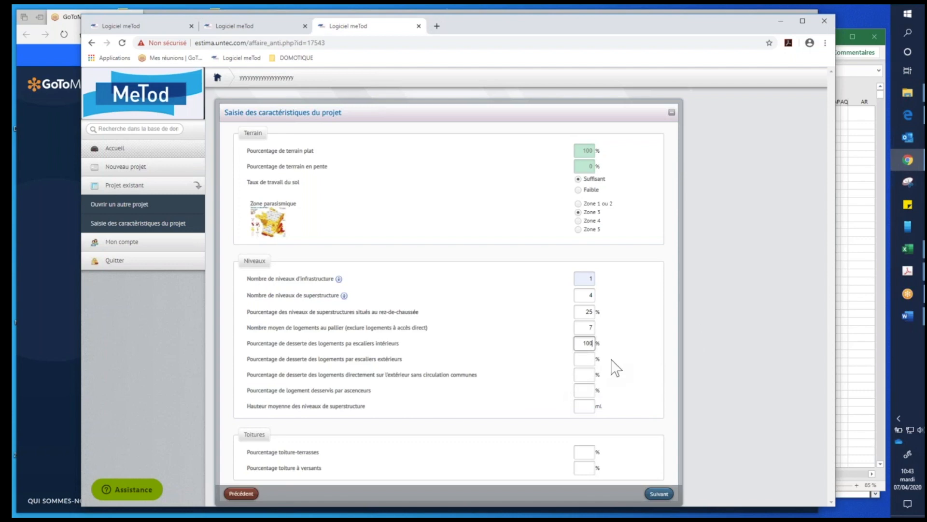
pyautogui.click(590, 359)
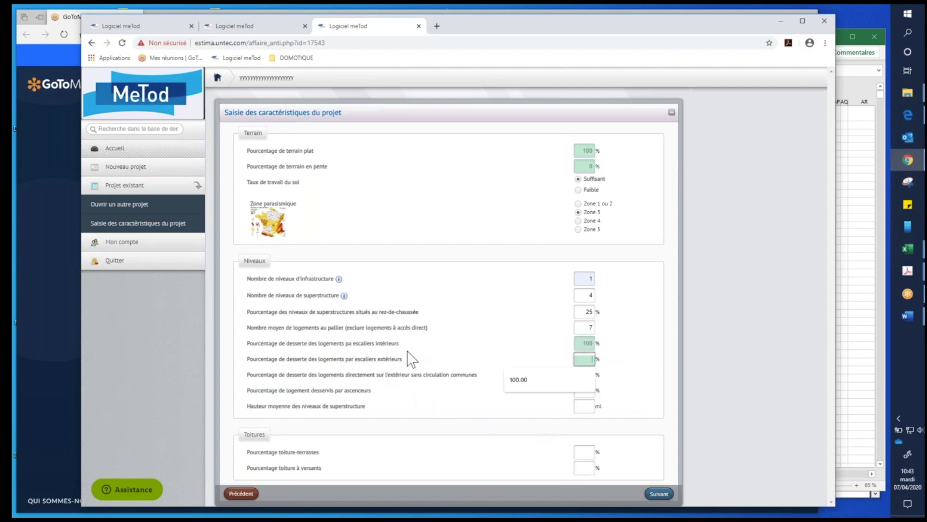
pyautogui.click(630, 341)
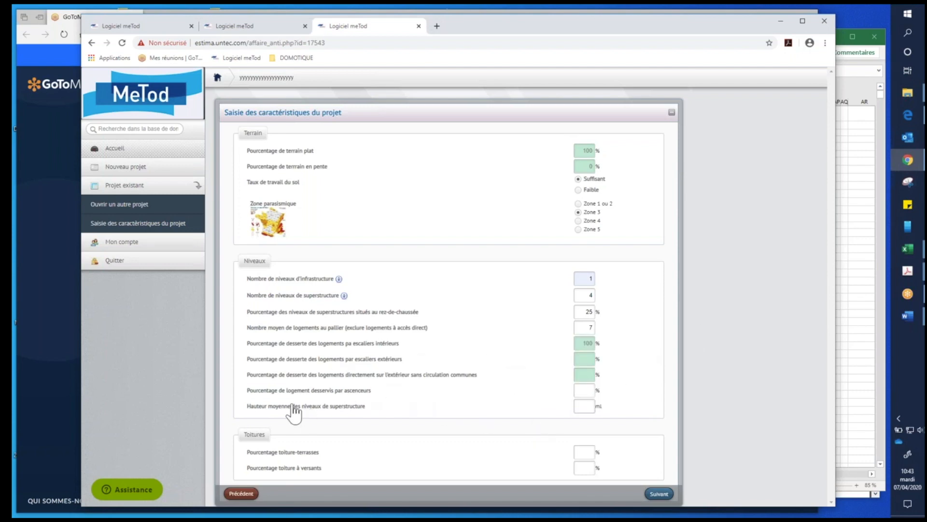
# - Set the share of dwellings served by elevators to 100% and the average superstructure level height to 2.70 ml
pyautogui.click(589, 389)
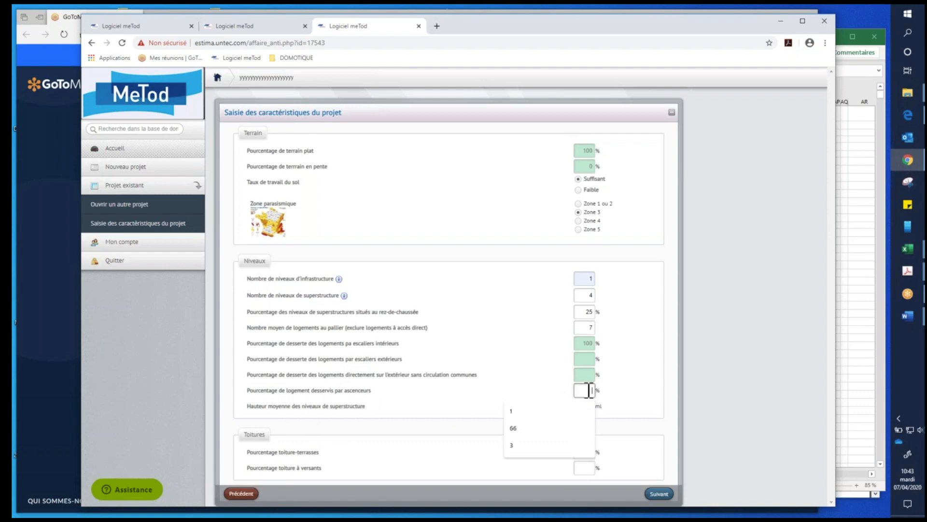
pyautogui.write('100')
pyautogui.click(627, 404)
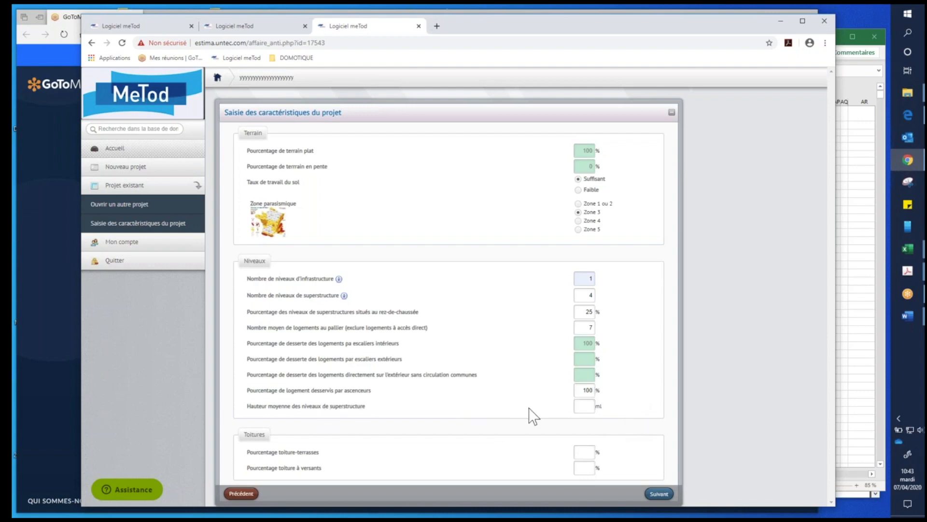
pyautogui.click(592, 406)
pyautogui.write('27')
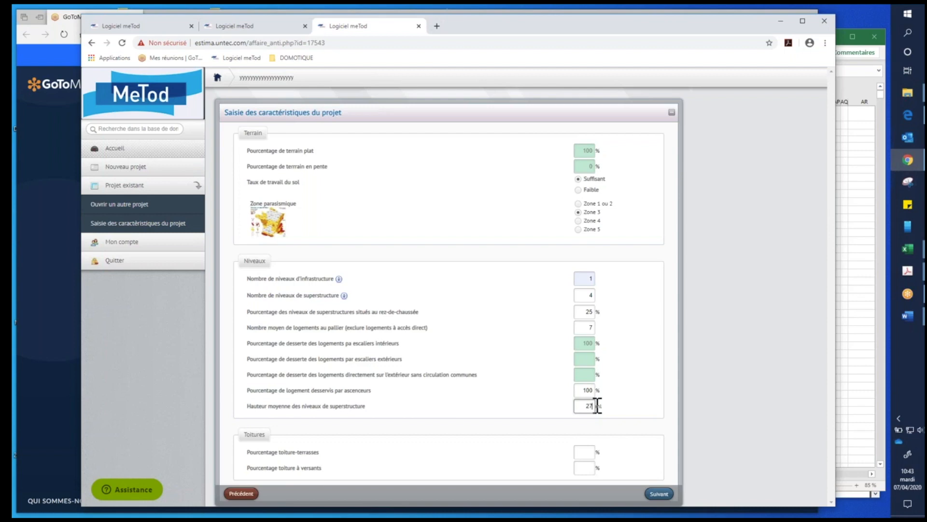
pyautogui.press('BackSpace')
pyautogui.write('.70')
# - Set the roof terrace percentage to 100 and submit the terrain, levels and roofing characteristics
pyautogui.click(587, 454)
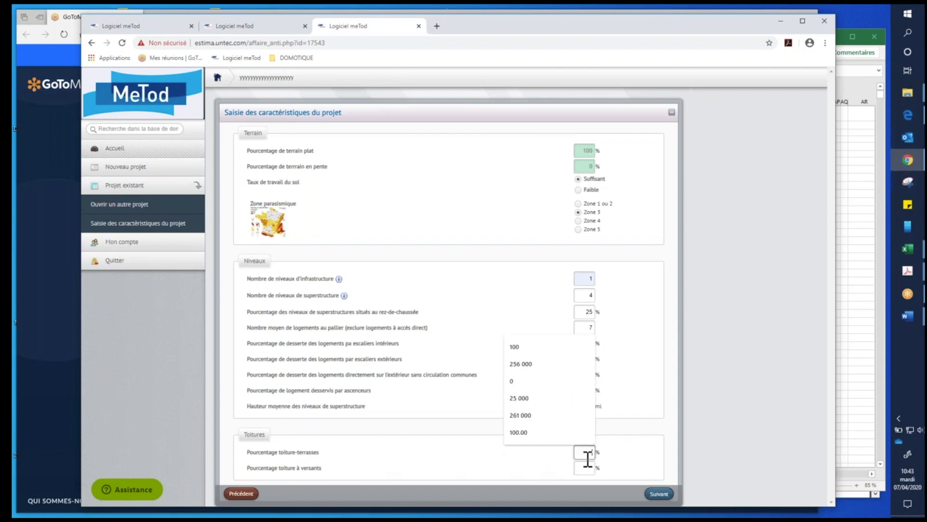
pyautogui.click(534, 346)
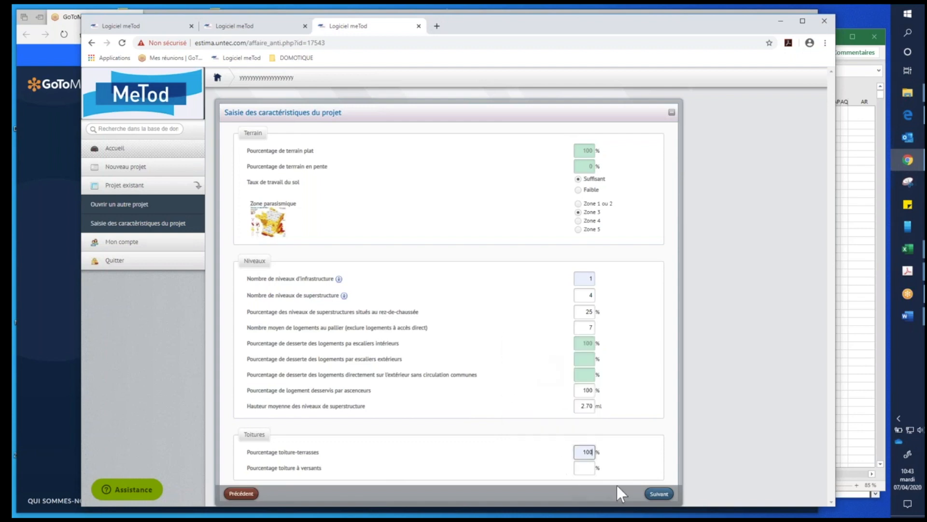
pyautogui.click(667, 494)
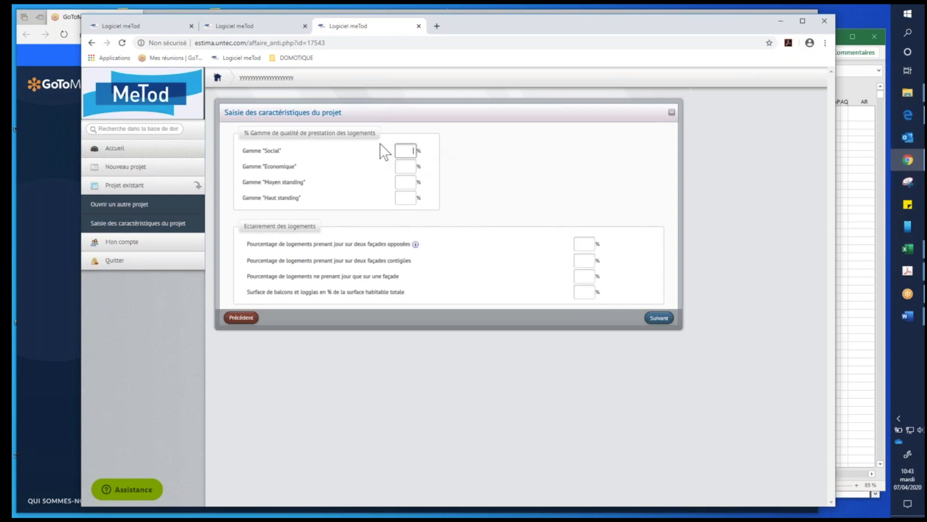
# - Set the share of dwellings in the "Social" quality range to 100%
pyautogui.write('100')
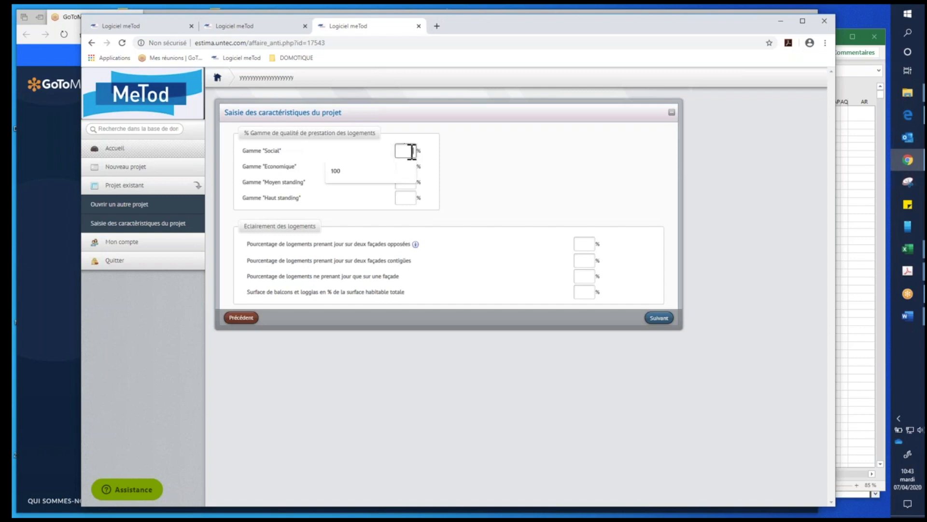
pyautogui.click(391, 170)
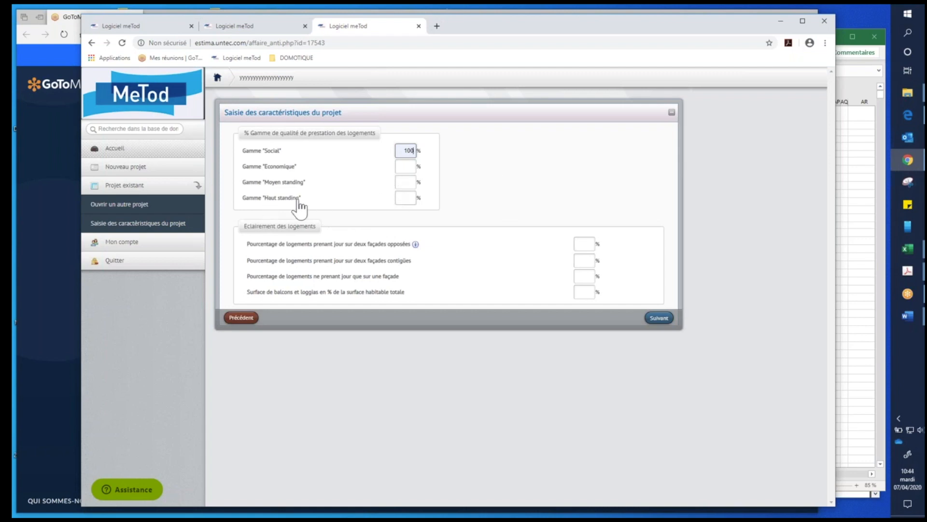
pyautogui.click(414, 198)
pyautogui.click(522, 184)
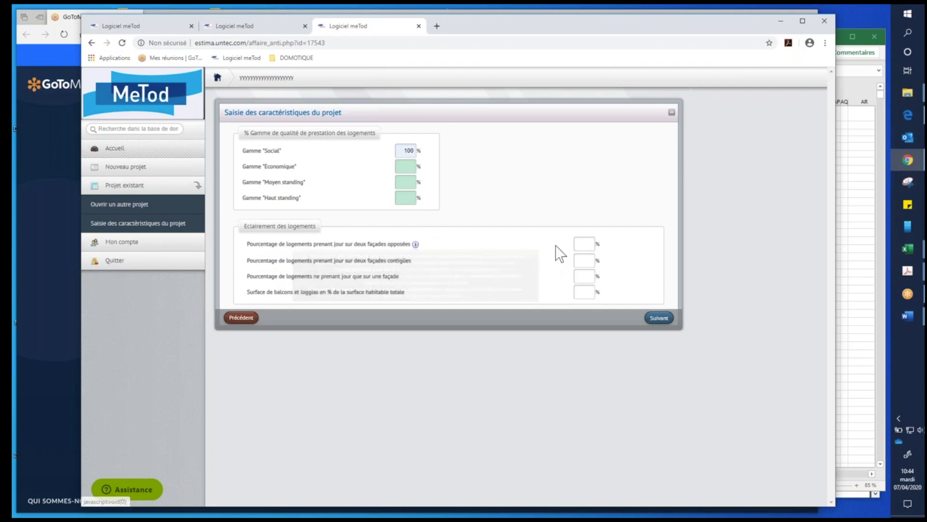
# - Set dwellings lit from two opposite façades to 100% and the balcony and loggia area to 25% of total living area
pyautogui.click(586, 242)
pyautogui.click(560, 266)
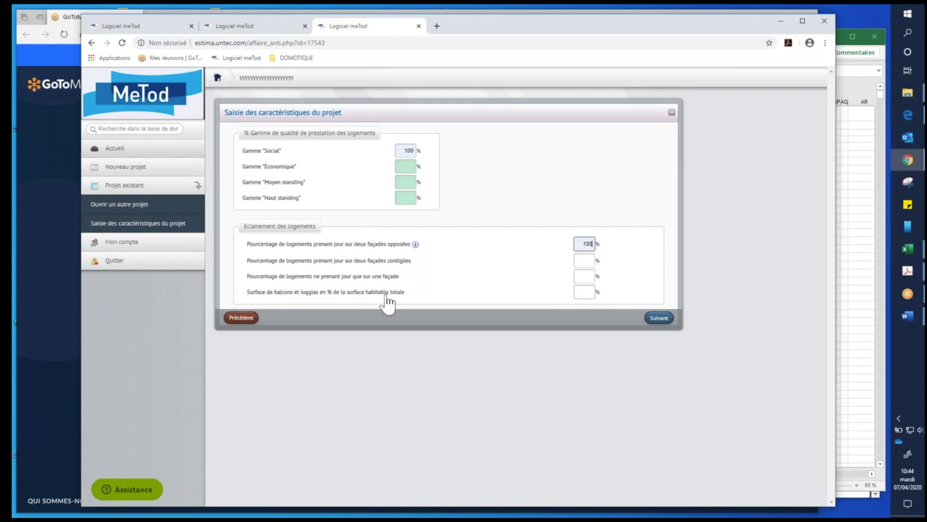
pyautogui.click(583, 293)
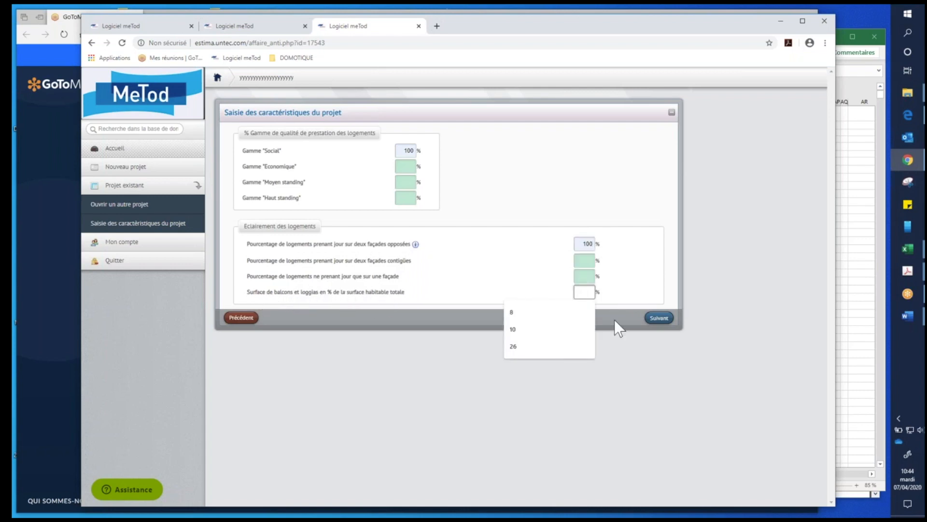
pyautogui.write('25')
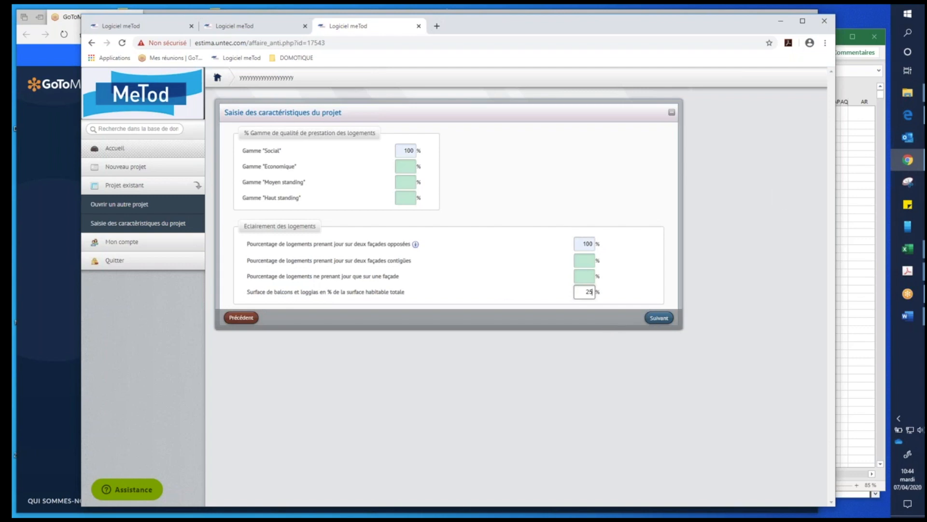
# - Switch to the Excel workbook with the A2 individual housing data sheet and enlarge its window
pyautogui.hotkey('alt', 'Tab')
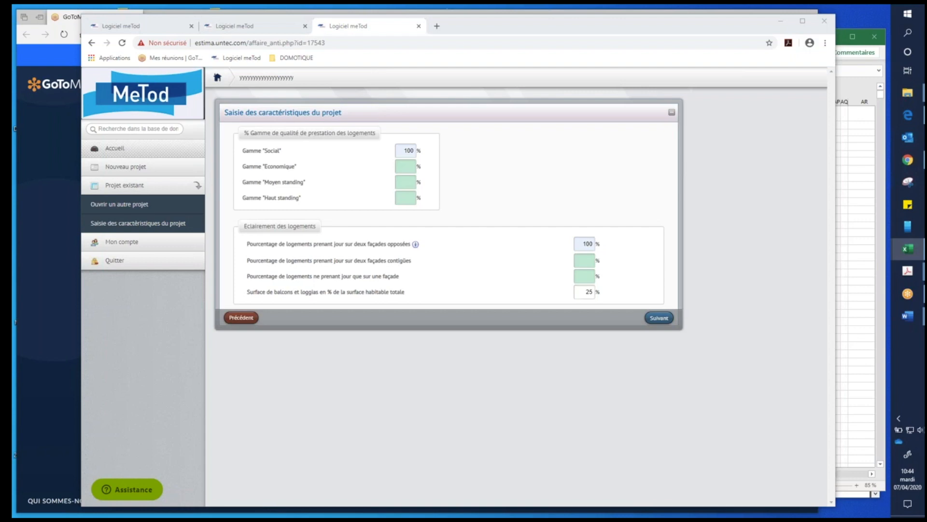
pyautogui.moveTo(925, 44); pyautogui.dragTo(498, 37)
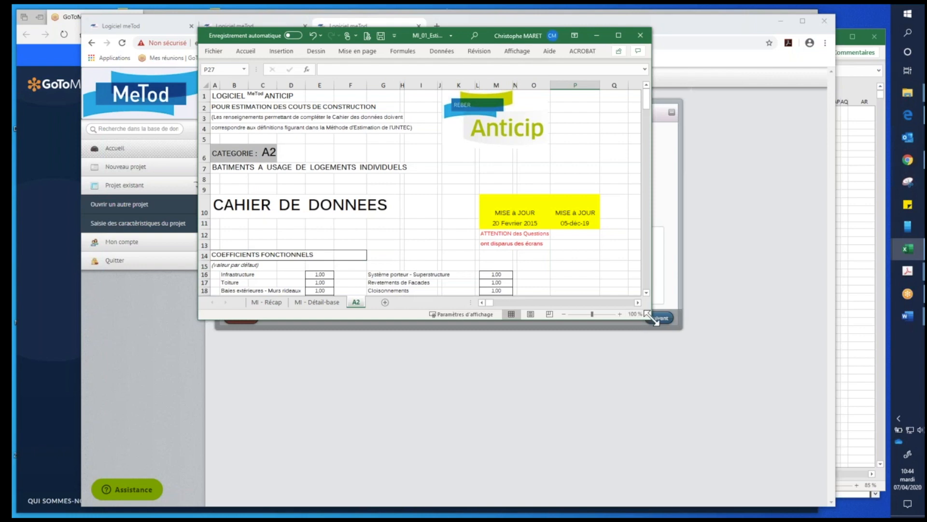
pyautogui.moveTo(650, 317); pyautogui.dragTo(792, 492)
pyautogui.click(532, 448)
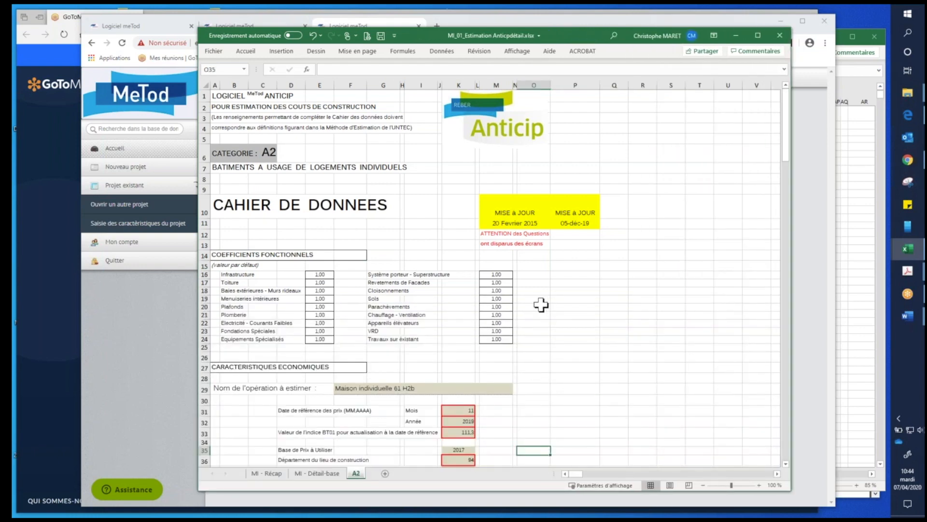
# - Review the A2 data sheet from the economic characteristics to the dwelling quality ranges and roofing, then return to MeTod
pyautogui.scroll(-1, 541, 304)
pyautogui.scroll(-1, 541, 304)
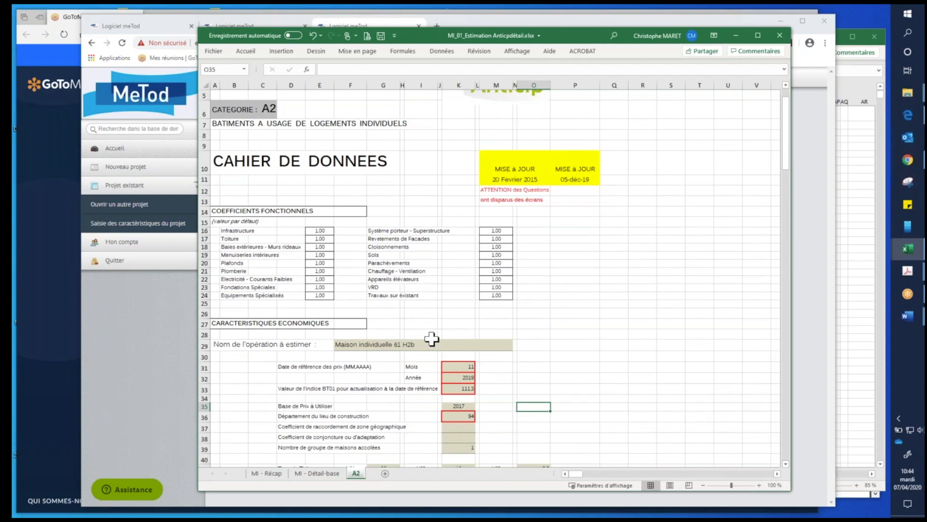
pyautogui.click(356, 344)
pyautogui.scroll(-2, 560, 324)
pyautogui.scroll(-11, 561, 324)
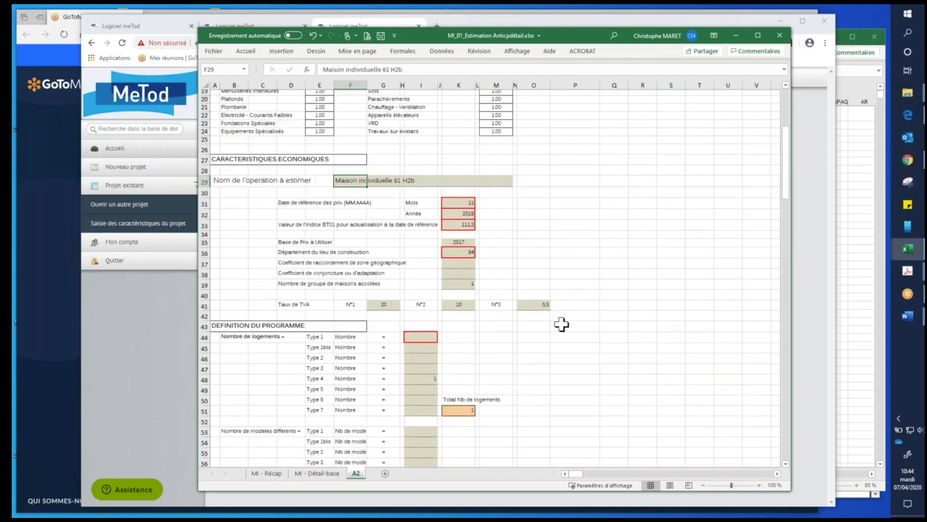
pyautogui.scroll(-5, 561, 325)
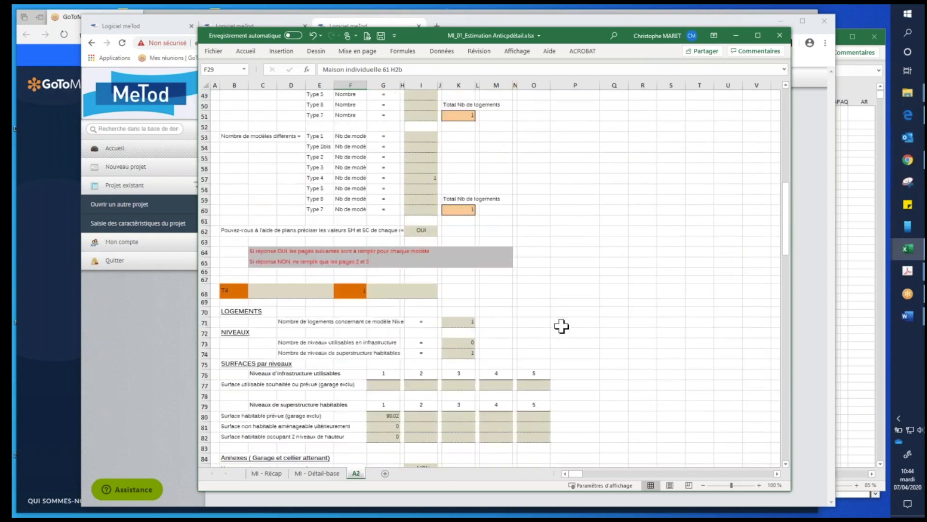
pyautogui.scroll(-2, 561, 329)
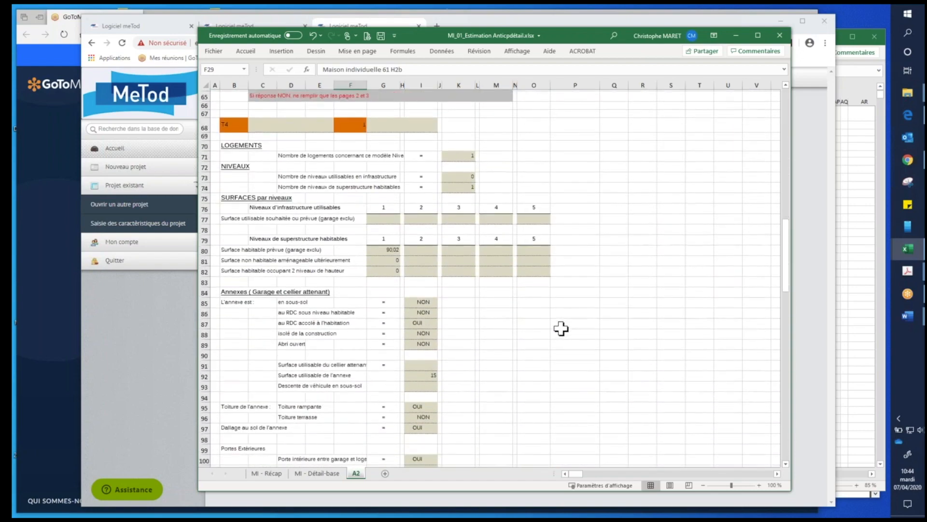
pyautogui.scroll(-8, 560, 330)
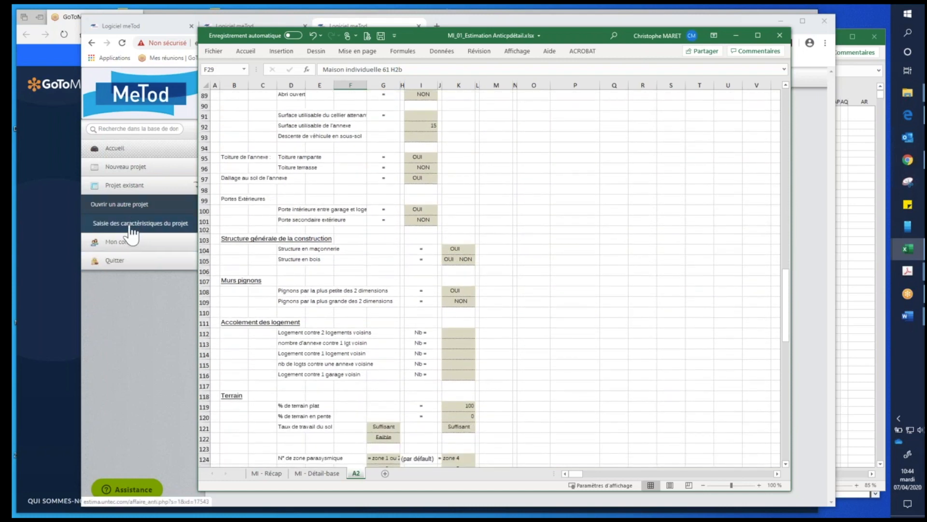
pyautogui.scroll(-3, 551, 317)
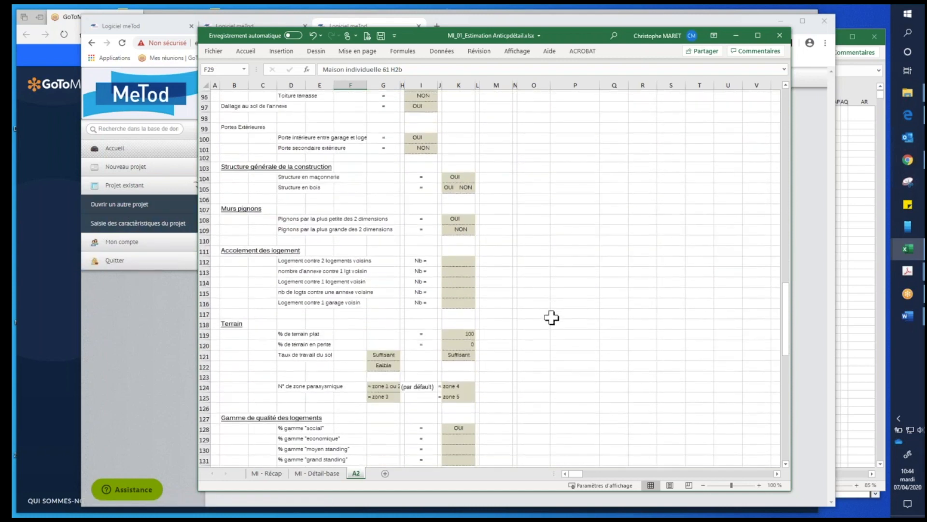
pyautogui.scroll(-3, 551, 317)
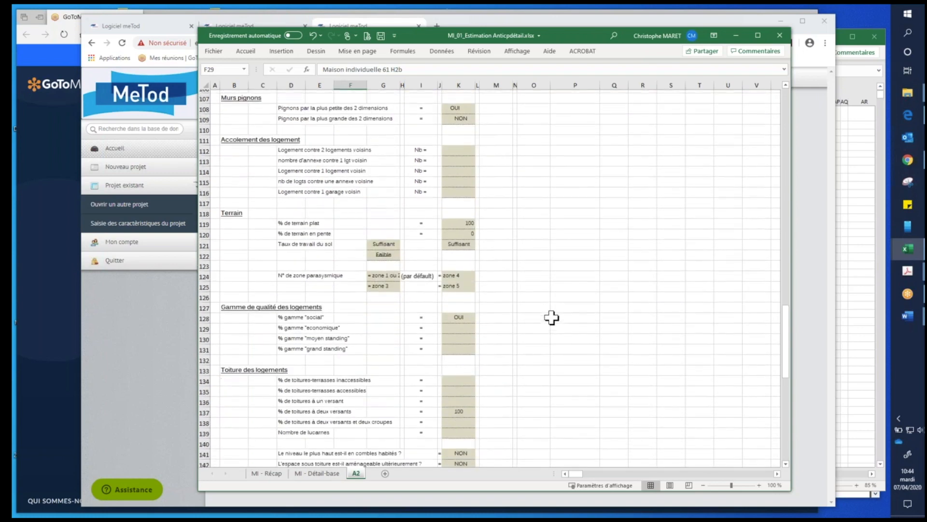
pyautogui.click(293, 315)
pyautogui.click(454, 314)
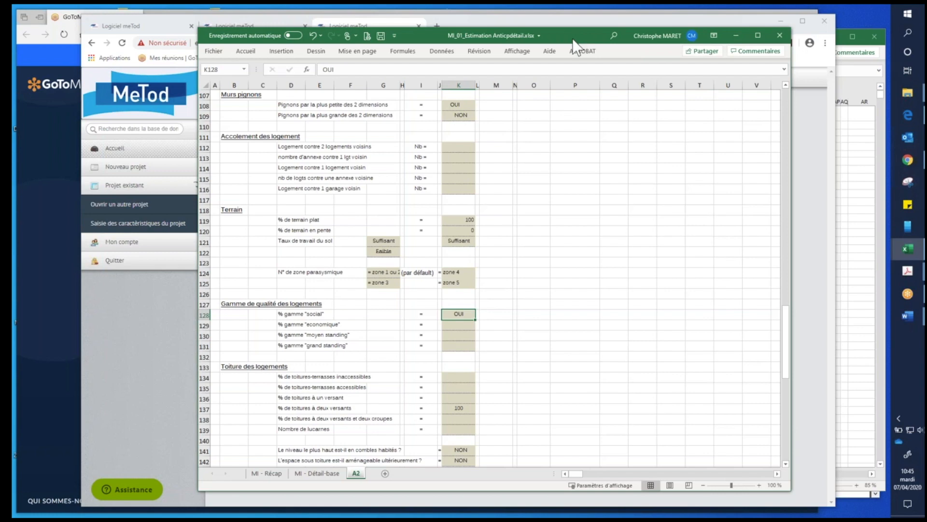
pyautogui.moveTo(572, 39); pyautogui.dragTo(0, 40)
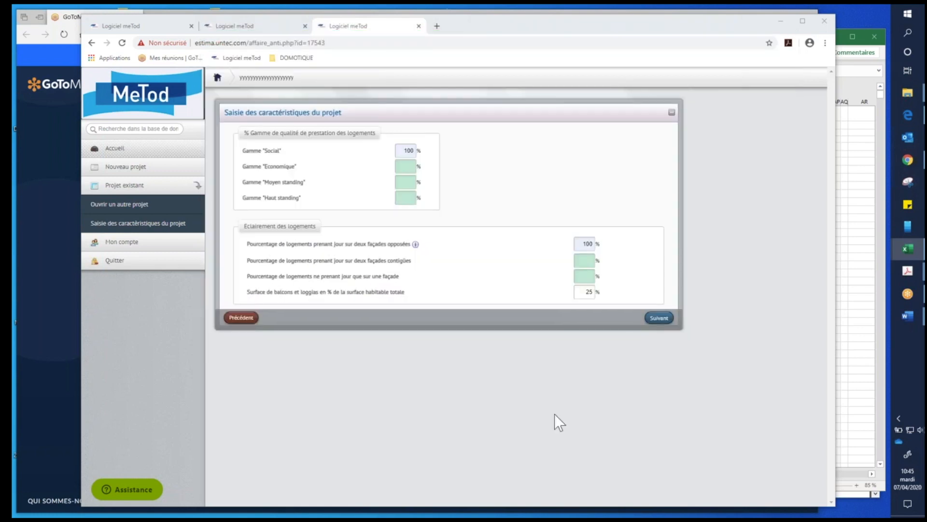
# - Submit the quality and daylight characteristics, consult the temperature map and set the minimum outdoor heating temperature to -4 °C
pyautogui.click(662, 318)
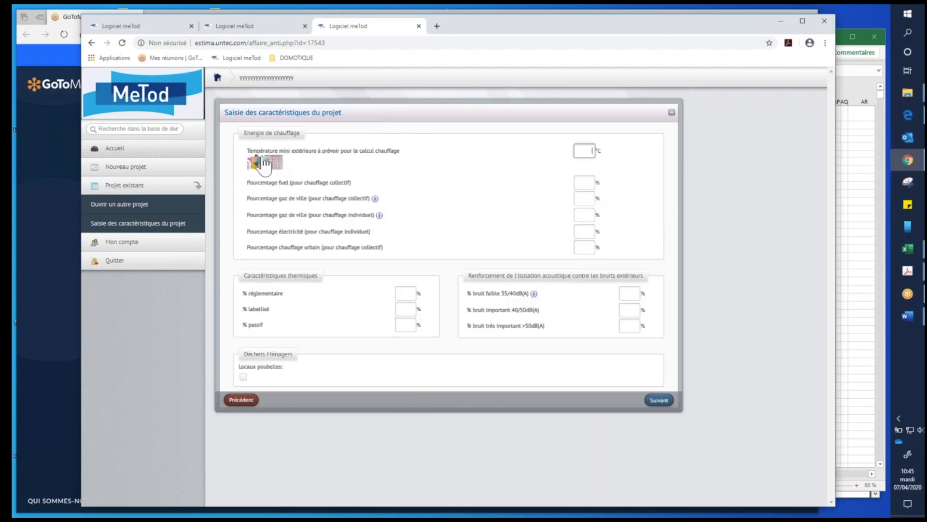
pyautogui.moveTo(265, 163)
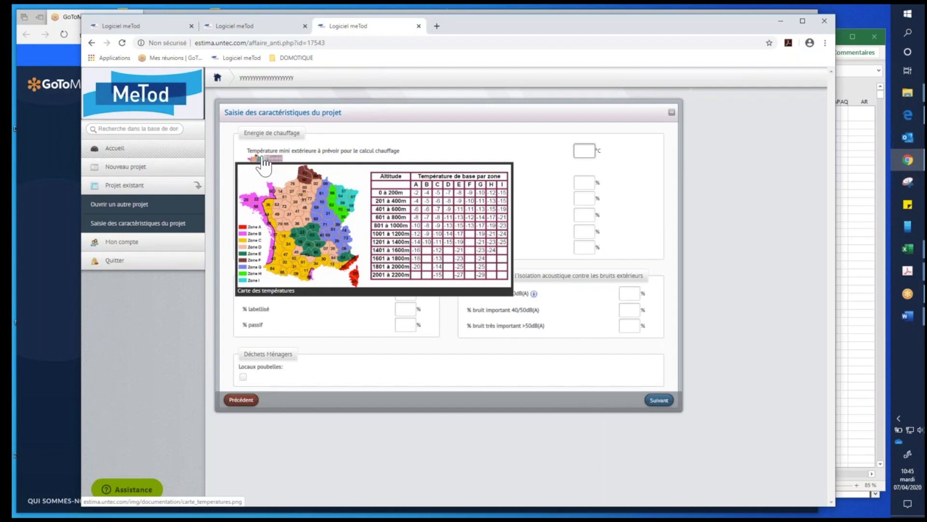
pyautogui.click(589, 150)
pyautogui.write('-4')
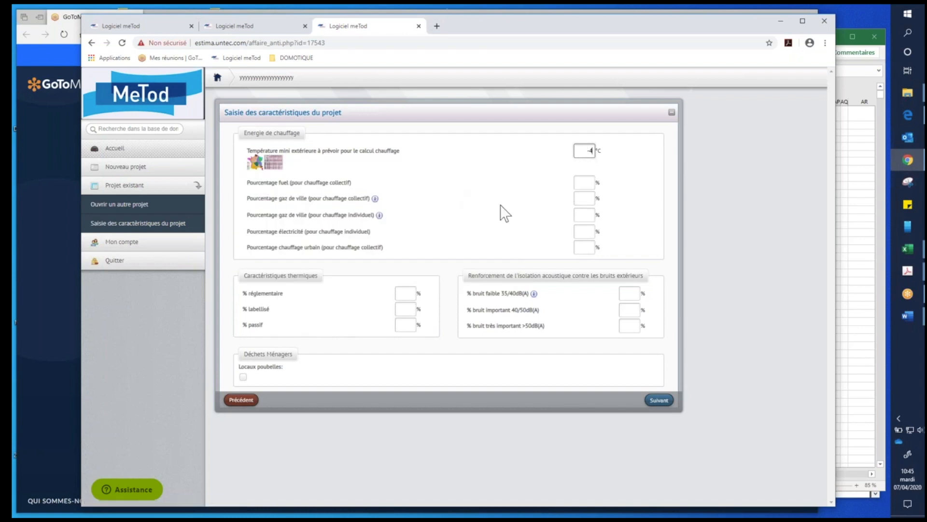
# - Set town gas for collective heating to 100% and the regulatory thermal characteristics to 100%
pyautogui.click(589, 198)
pyautogui.click(570, 218)
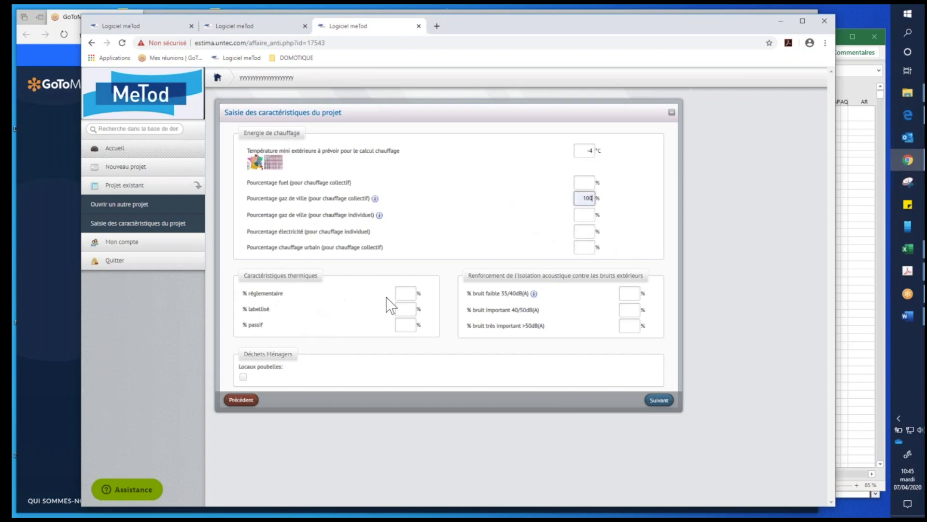
pyautogui.click(413, 293)
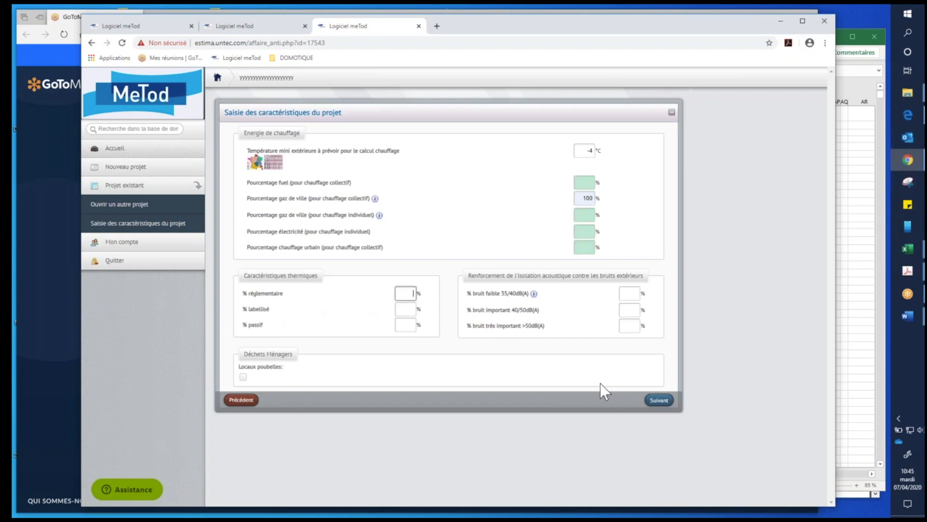
pyautogui.write('100')
# - Set low noise 35/40 dB(A) acoustic reinforcement to 100%, include refuse rooms and submit the heating and insulation characteristics
pyautogui.click(632, 293)
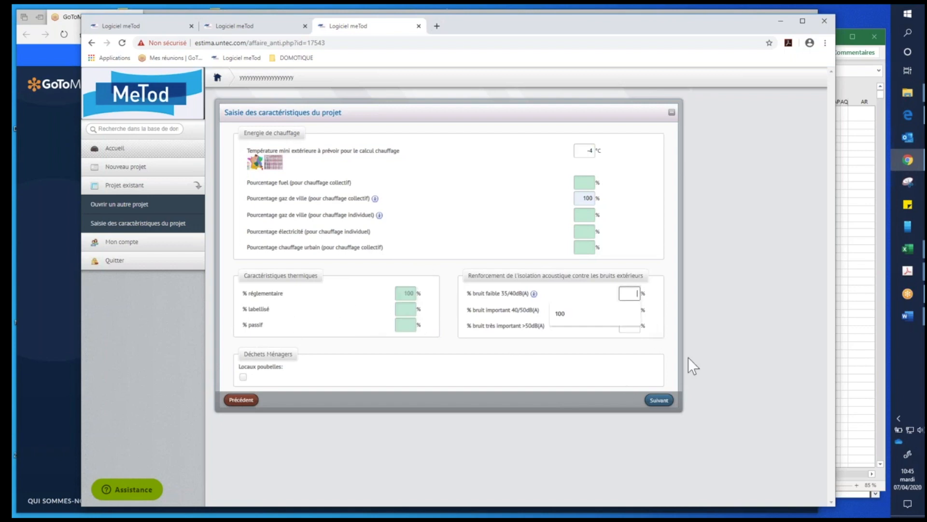
pyautogui.click(601, 320)
pyautogui.click(243, 376)
pyautogui.click(657, 401)
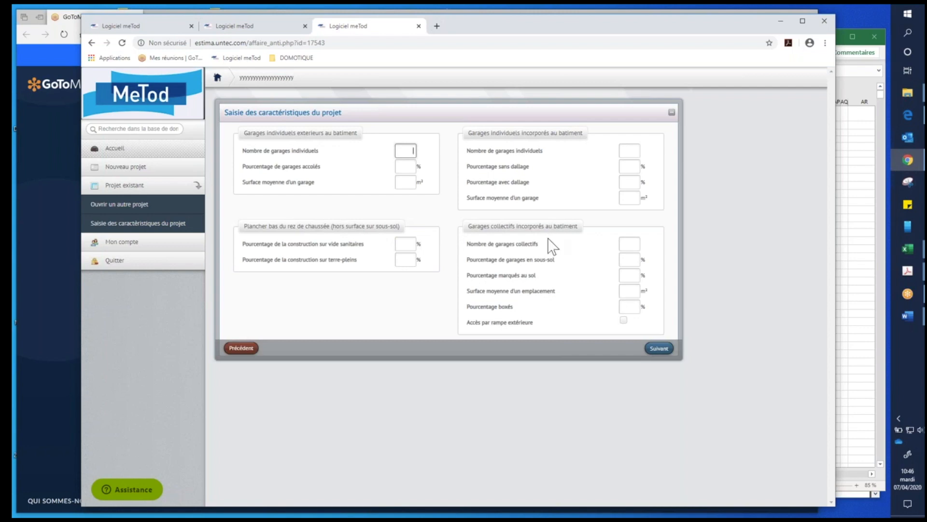
# - Set 30 collective garages incorporated in the building, 100% in the basement with exterior ramp access, and submit the form
pyautogui.click(627, 244)
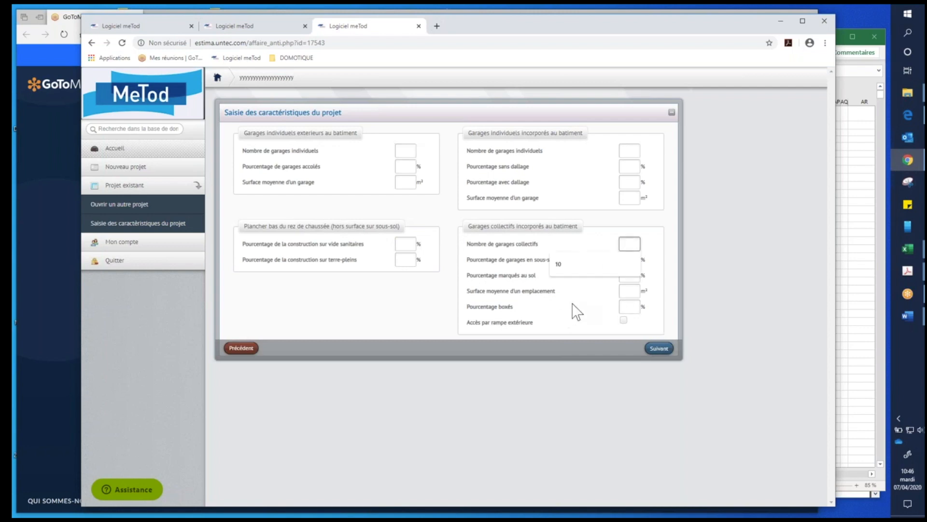
pyautogui.write('30')
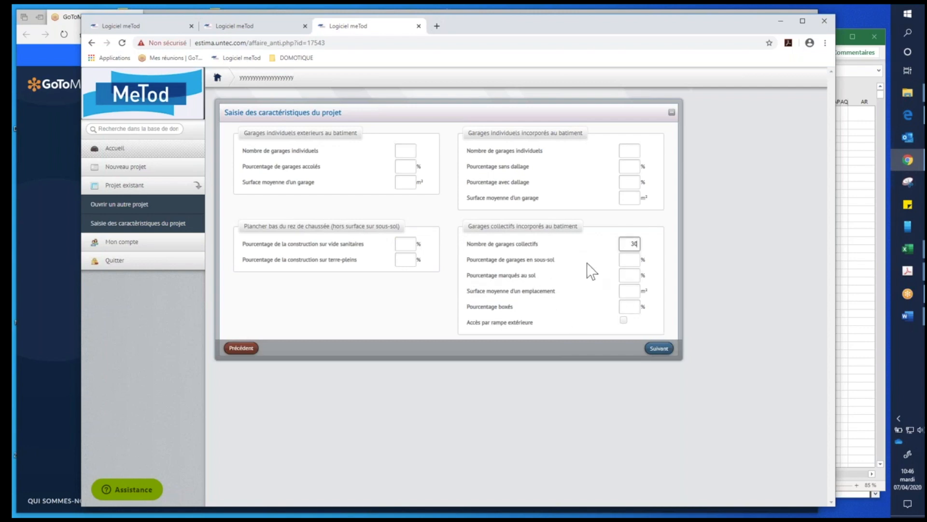
pyautogui.click(637, 261)
pyautogui.write('100')
pyautogui.click(624, 320)
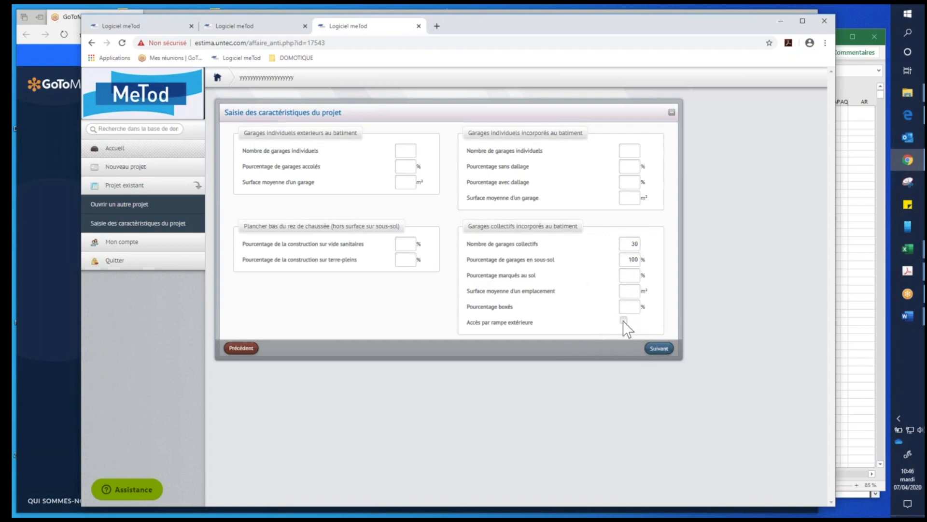
pyautogui.click(668, 348)
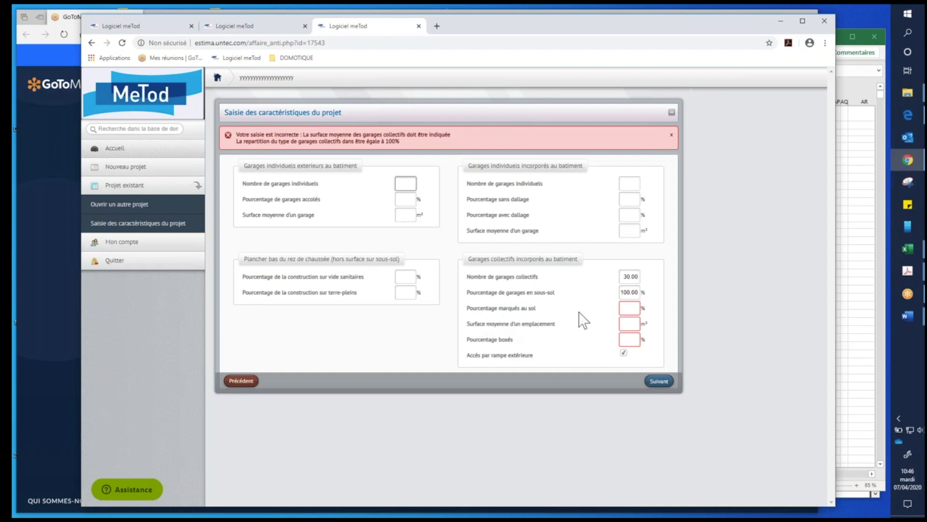
# - Set the floor-marked share of collective garages to 100% and the average space area to 12.5 m², resubmitting the garage characteristics
pyautogui.click(631, 309)
pyautogui.write('100')
pyautogui.click(658, 381)
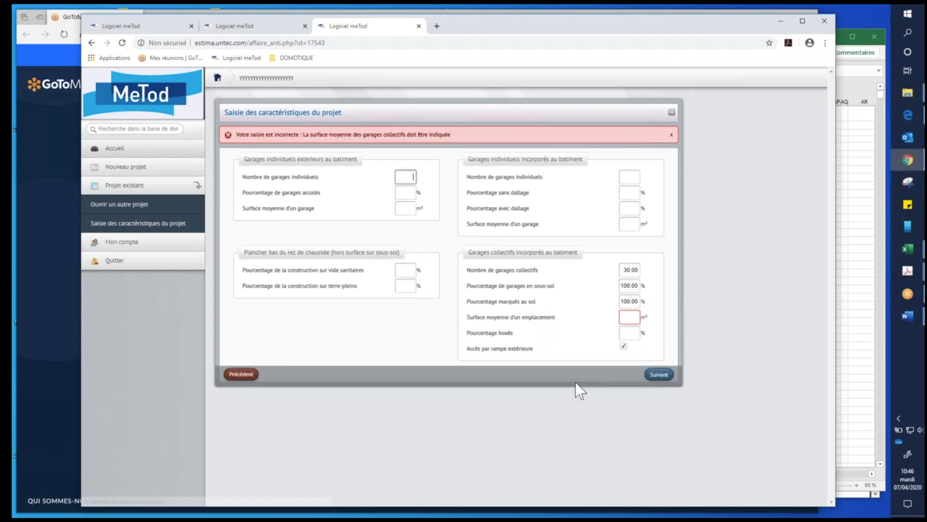
pyautogui.click(619, 317)
pyautogui.click(609, 342)
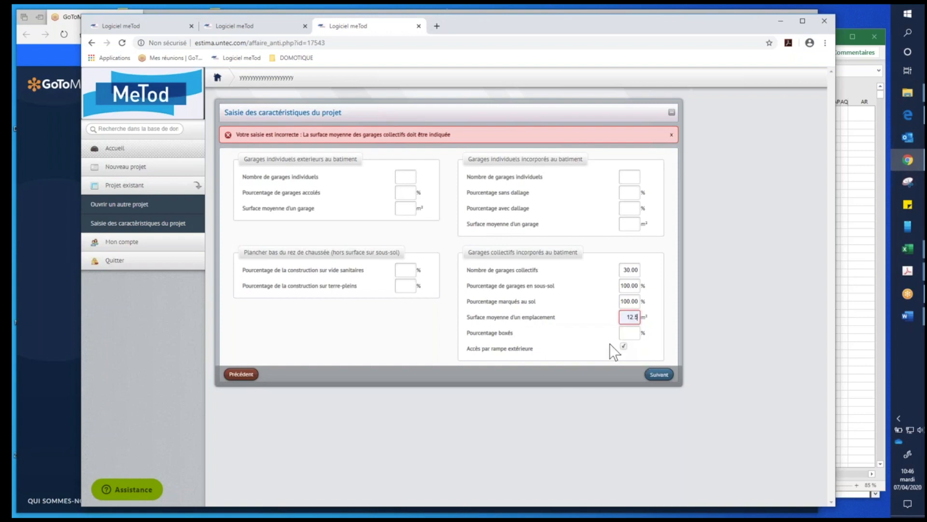
pyautogui.click(666, 375)
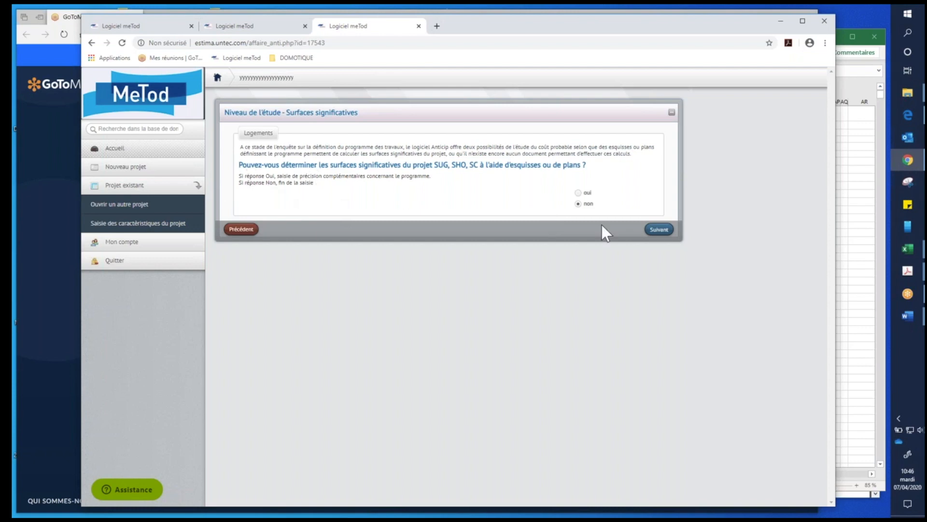
# - Finish the entry with "non" for determining significant surfaces, and open the project's function list through the Estima synthesis
pyautogui.click(657, 229)
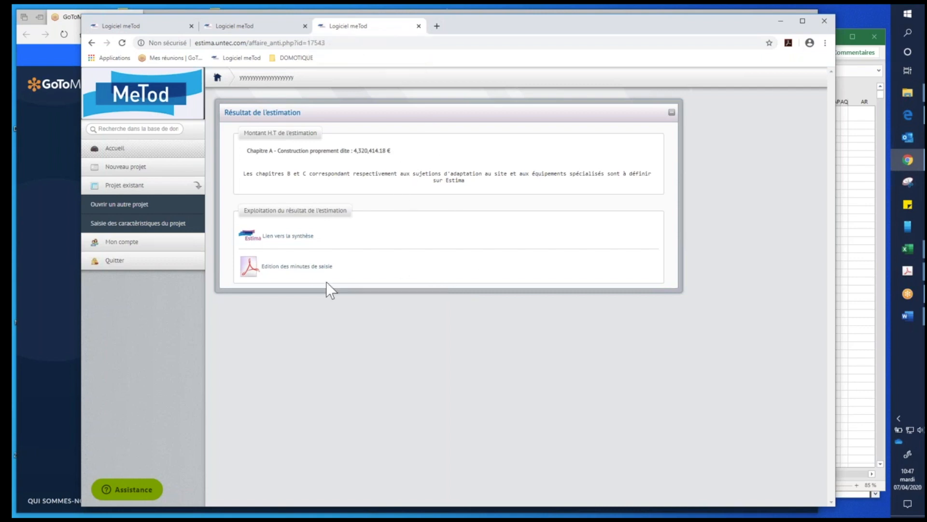
pyautogui.click(304, 239)
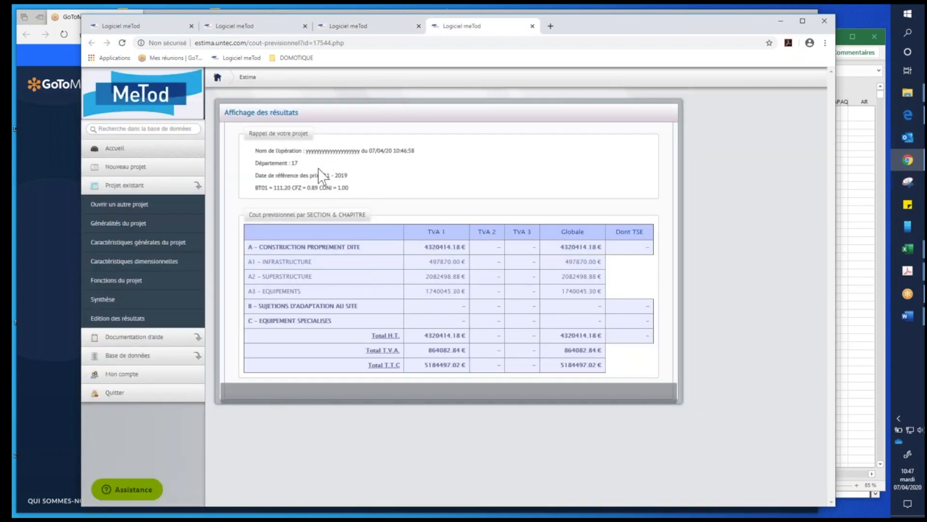
pyautogui.click(131, 283)
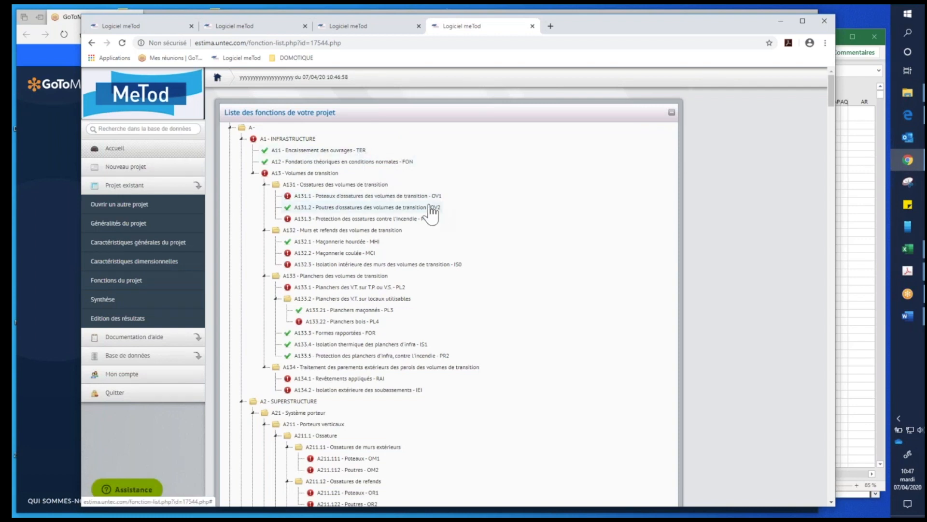
# - Review the project's function list from A1 Infrastructure through A2 Superstructure to the A3 Equipement functions
pyautogui.scroll(-2, 422, 224)
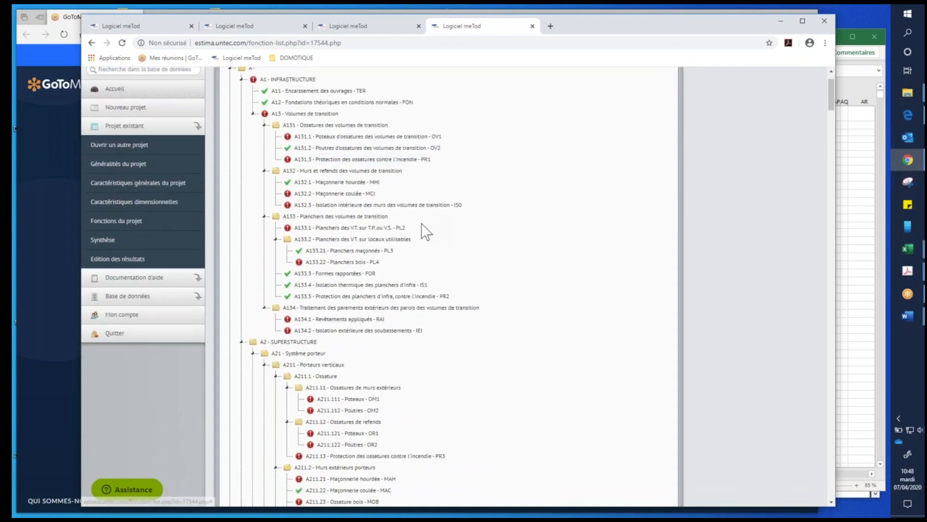
pyautogui.scroll(-4, 421, 223)
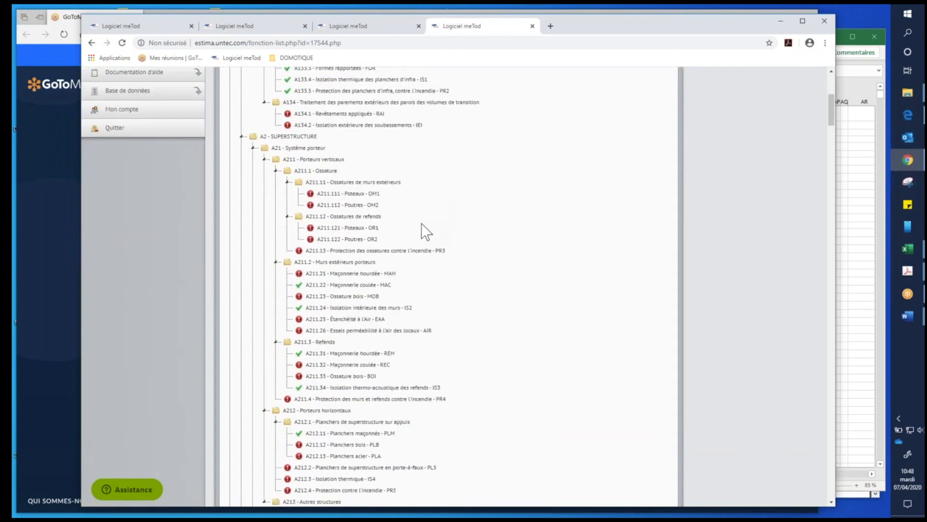
pyautogui.scroll(-10, 421, 223)
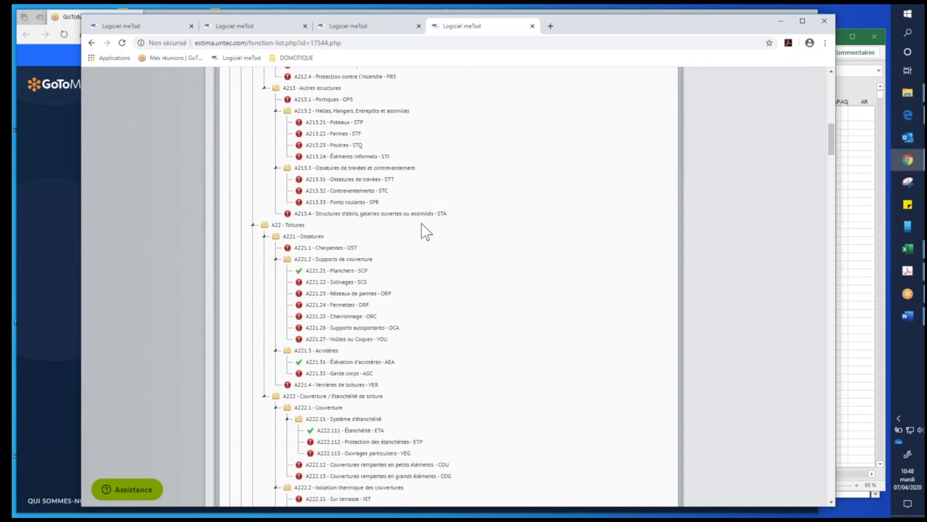
pyautogui.scroll(-5, 421, 223)
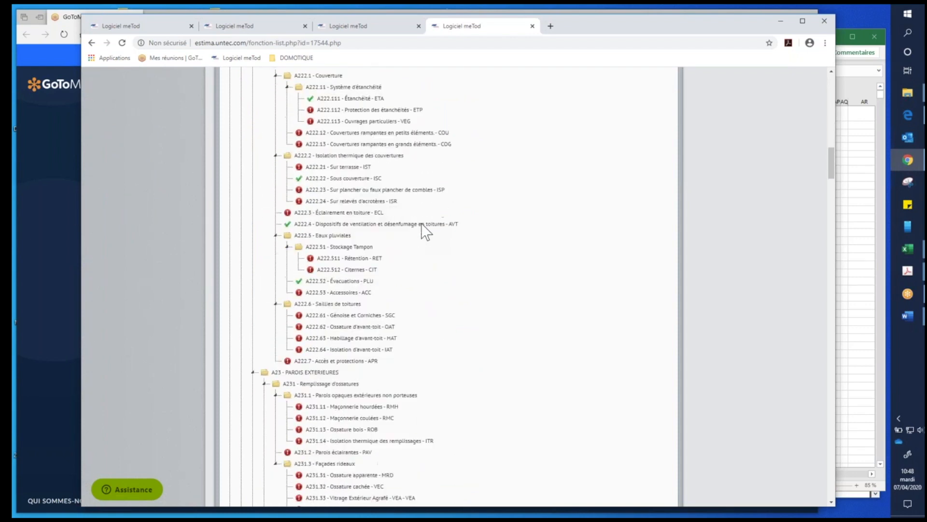
pyautogui.scroll(-4, 421, 223)
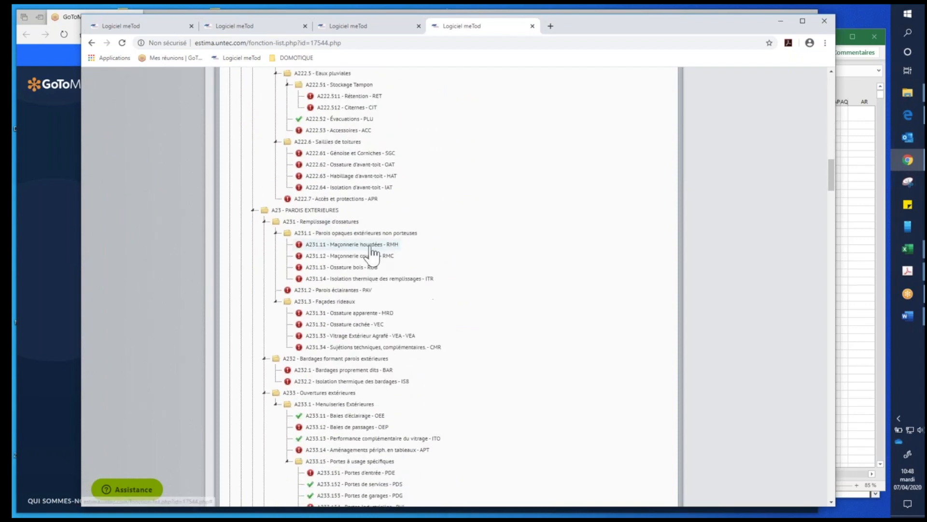
pyautogui.scroll(-5, 372, 254)
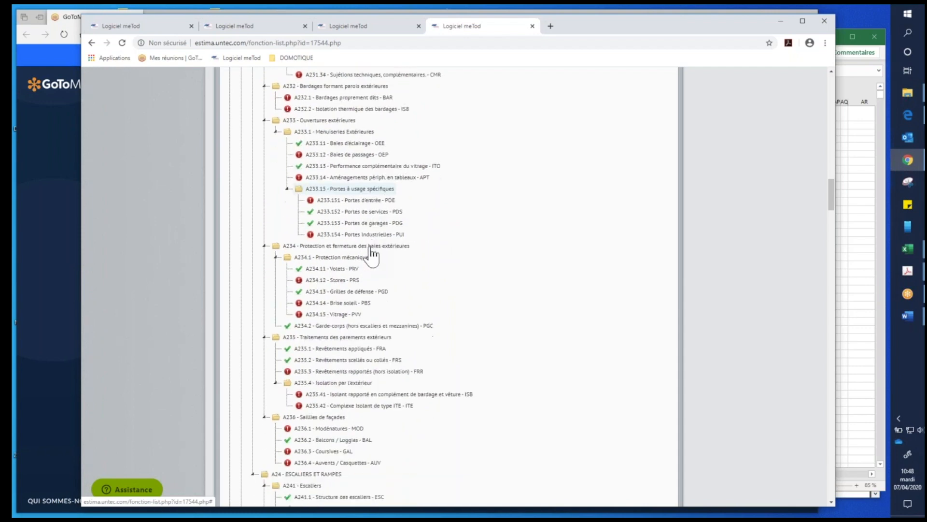
pyautogui.scroll(1, 338, 256)
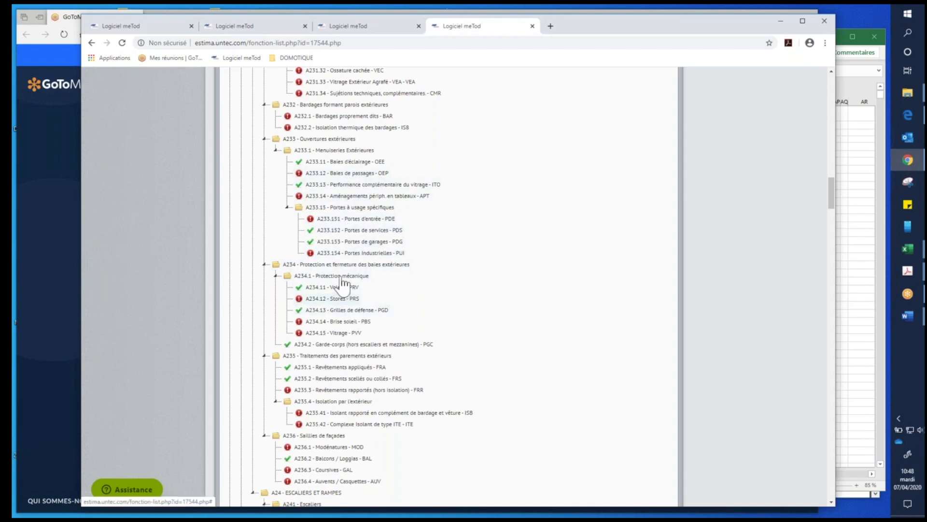
pyautogui.scroll(-3, 342, 280)
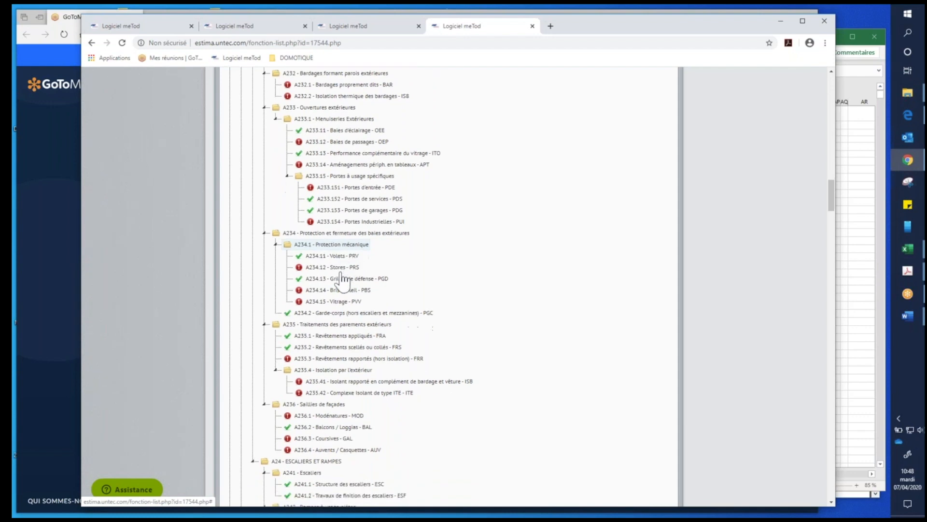
pyautogui.scroll(-5, 342, 292)
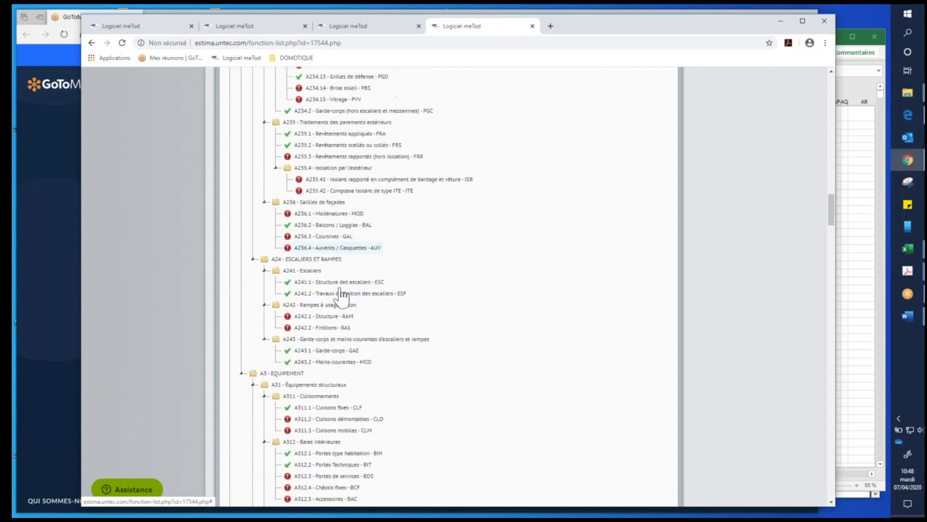
pyautogui.scroll(-3, 328, 344)
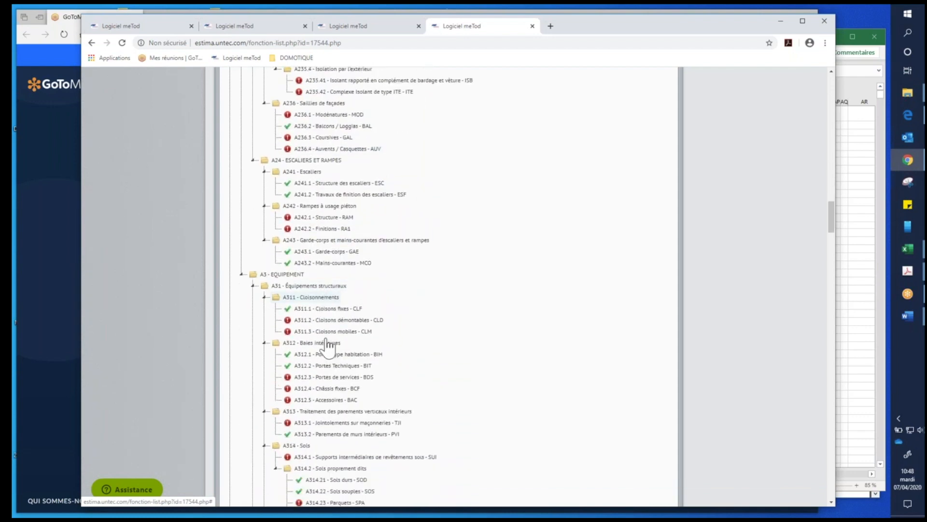
# - In function A312.1 Portes type habitation, set the quantity of article B, the dwelling landing doors, to 60 m² and return to the function list
pyautogui.scroll(-2, 328, 350)
pyautogui.click(338, 249)
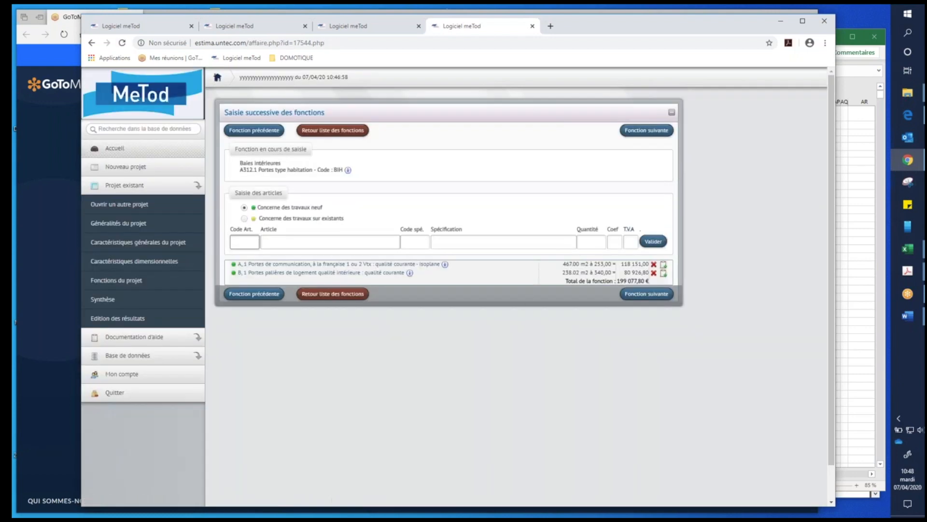
pyautogui.click(266, 273)
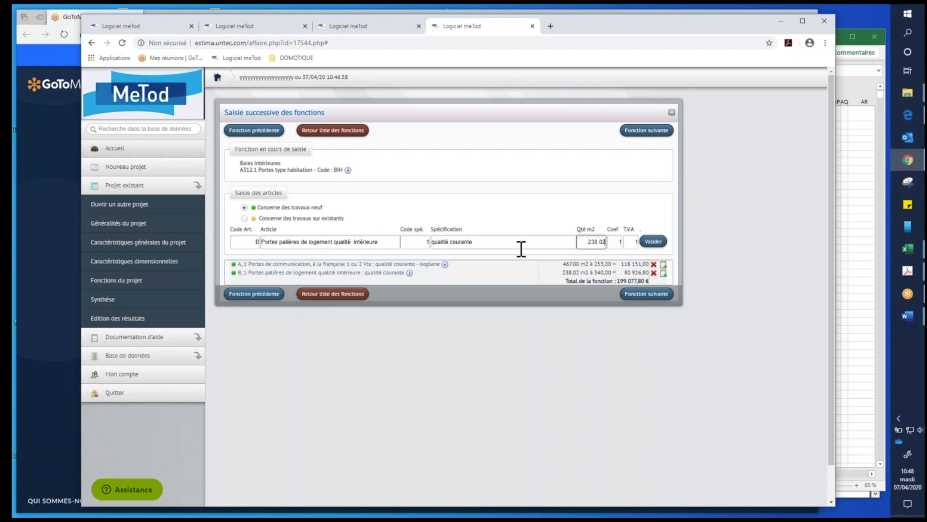
pyautogui.moveTo(586, 242); pyautogui.dragTo(625, 241)
pyautogui.write('60')
pyautogui.click(616, 241)
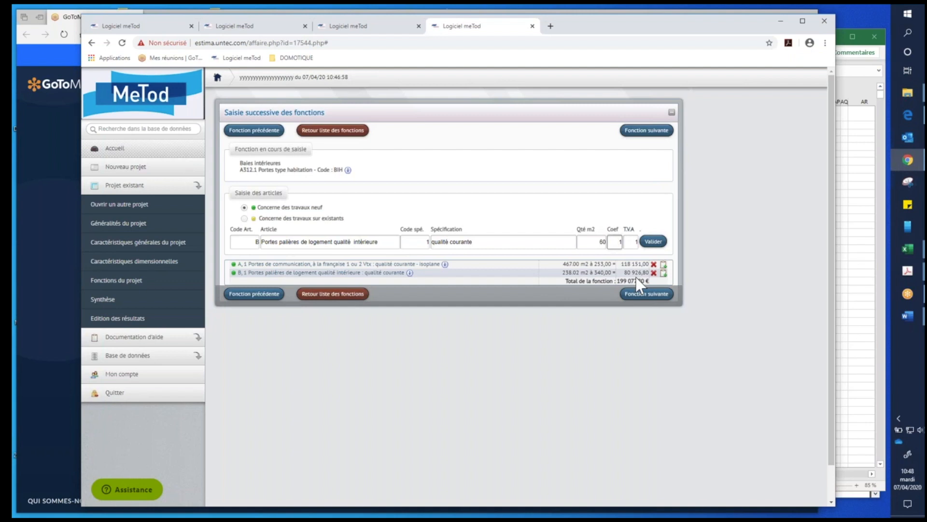
pyautogui.click(651, 247)
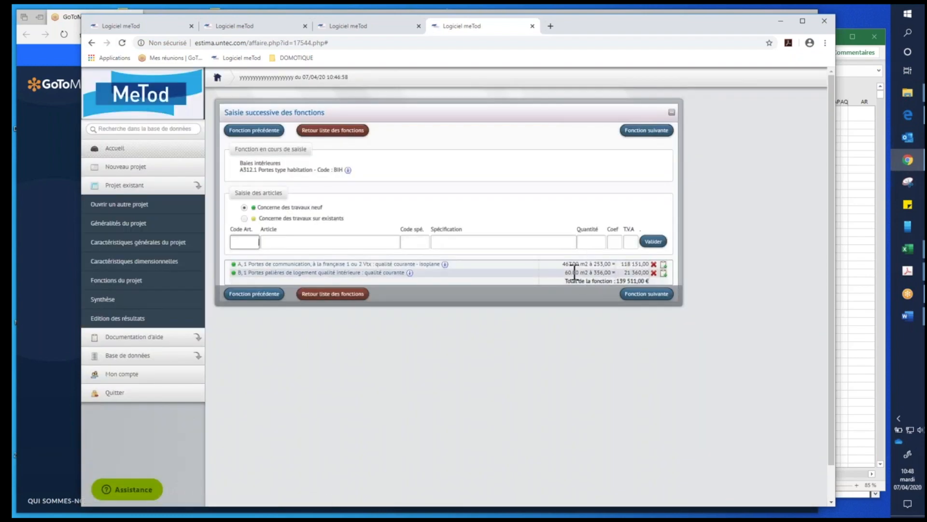
pyautogui.click(356, 130)
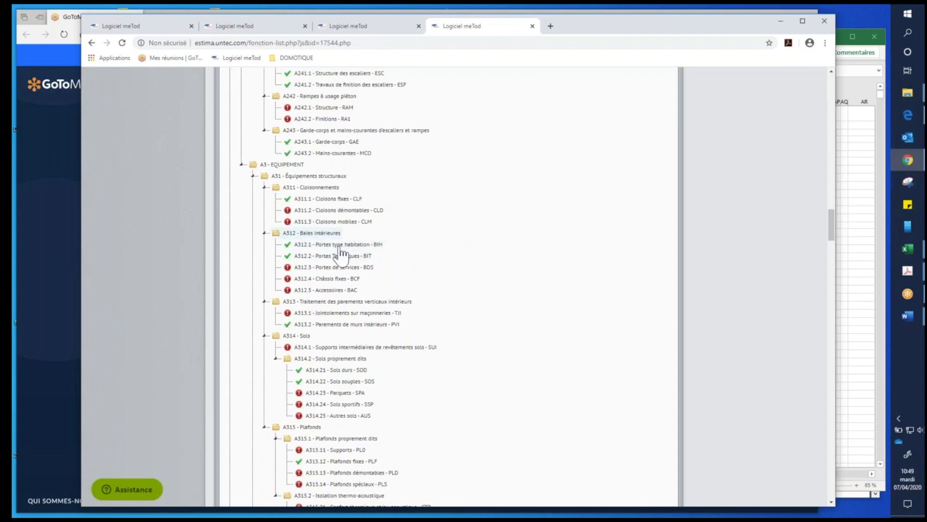
# - Examine the articles of roofing-support function A221.21 Planchers, and return to the function list
pyautogui.scroll(4, 344, 242)
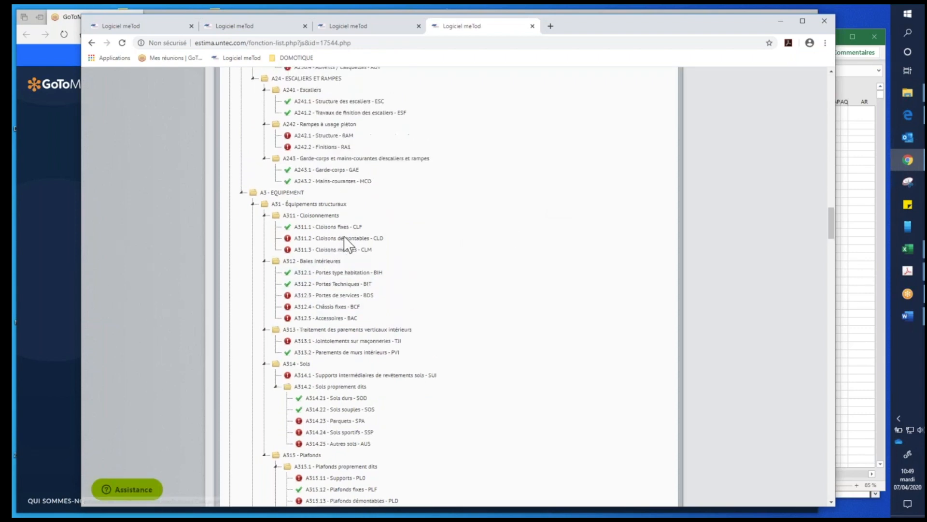
pyautogui.scroll(5, 444, 256)
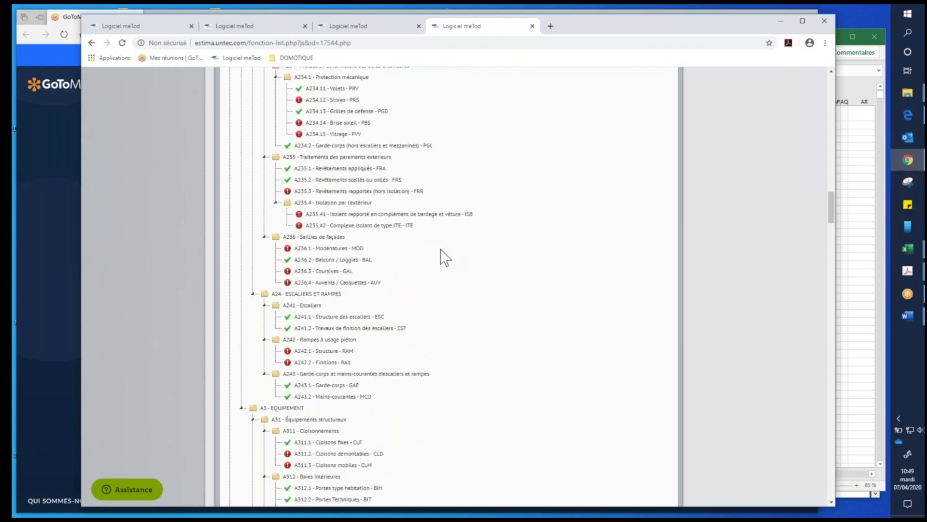
pyautogui.scroll(2, 444, 257)
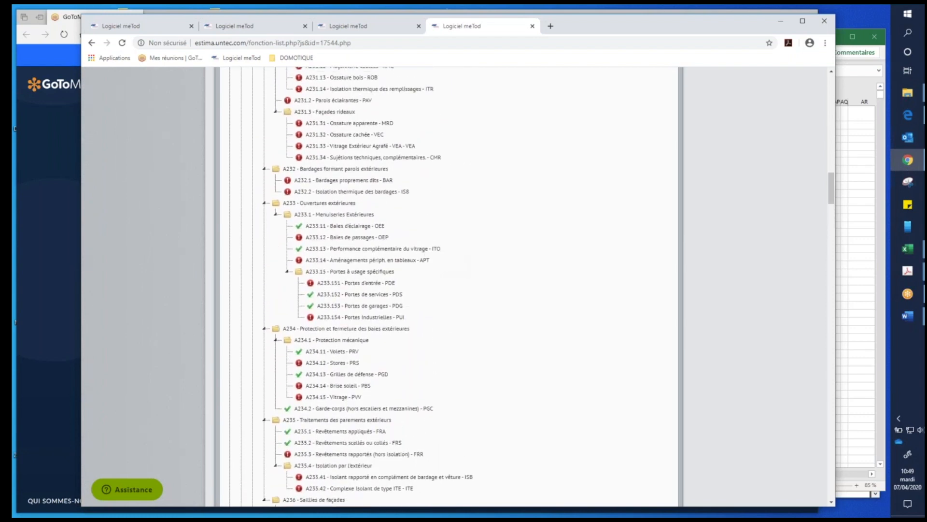
pyautogui.scroll(2, 440, 258)
pyautogui.scroll(6, 461, 296)
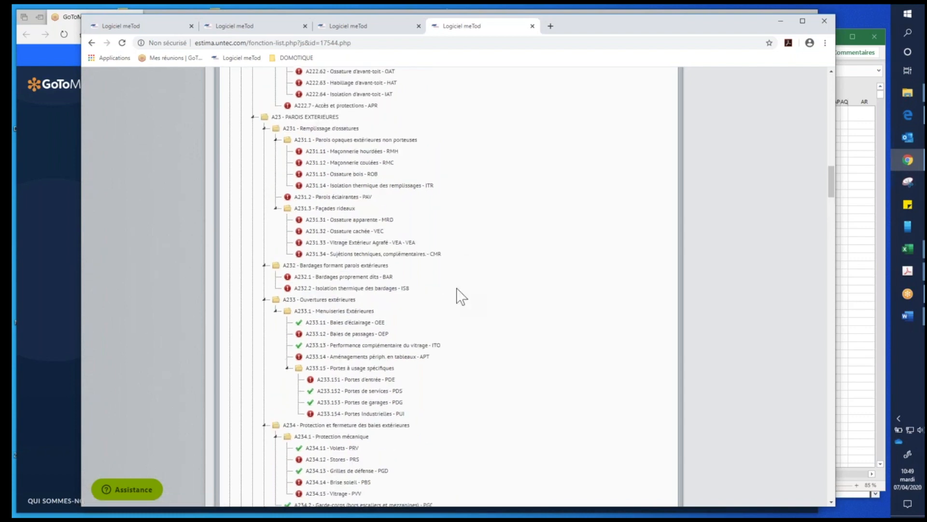
pyautogui.scroll(3, 461, 296)
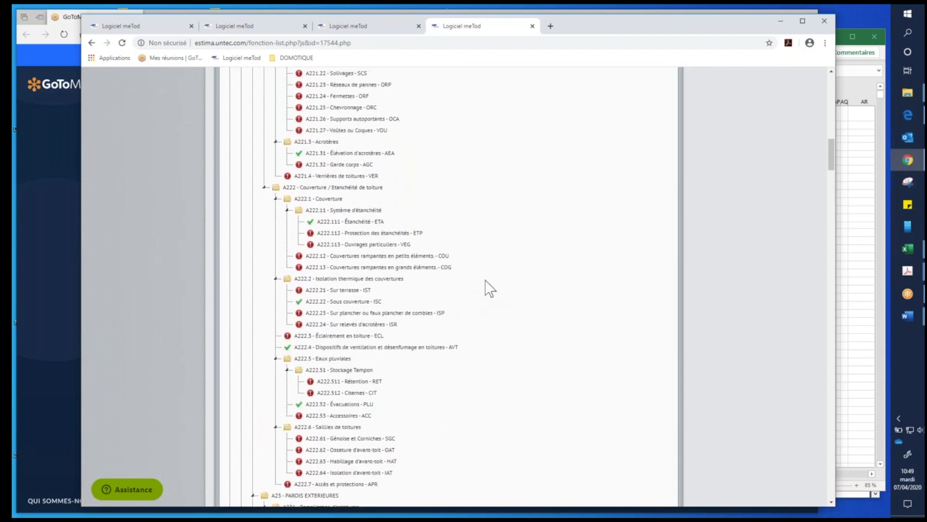
pyautogui.scroll(1, 492, 319)
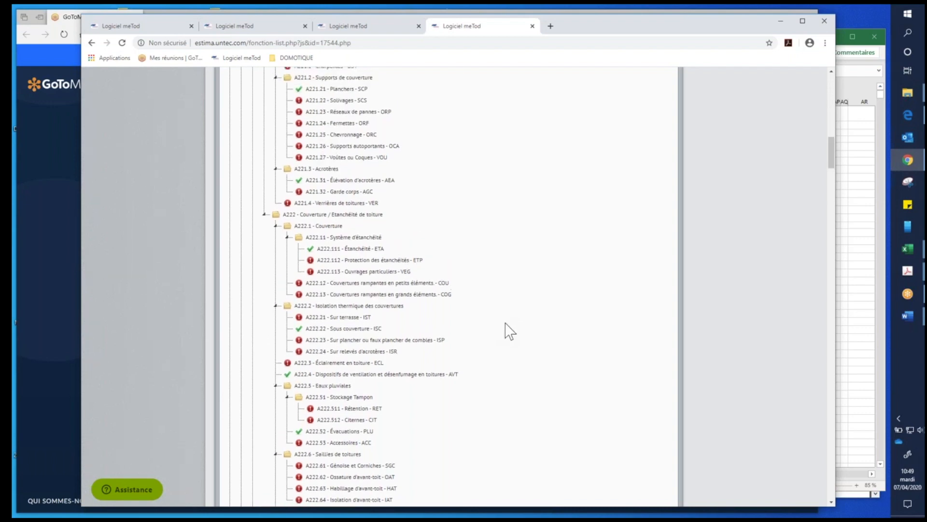
pyautogui.scroll(1, 505, 325)
pyautogui.scroll(1, 498, 312)
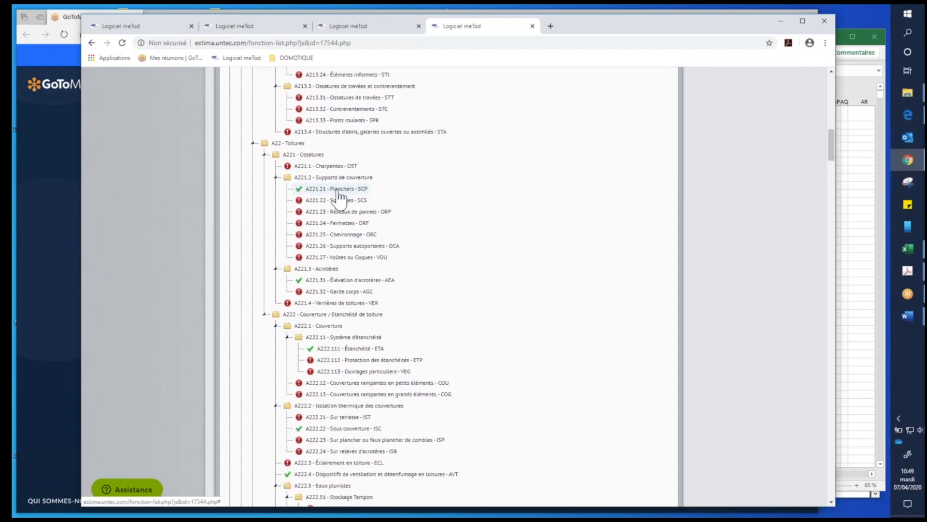
pyautogui.click(339, 189)
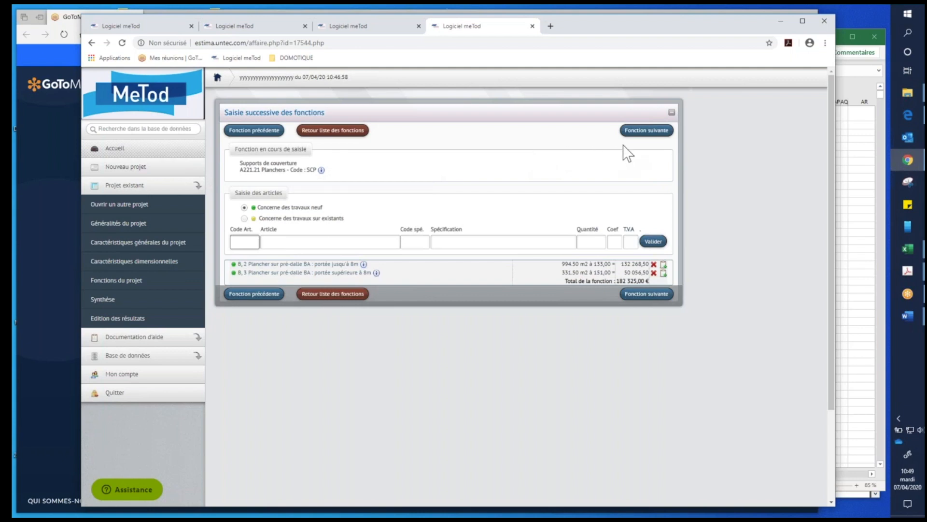
pyautogui.click(346, 131)
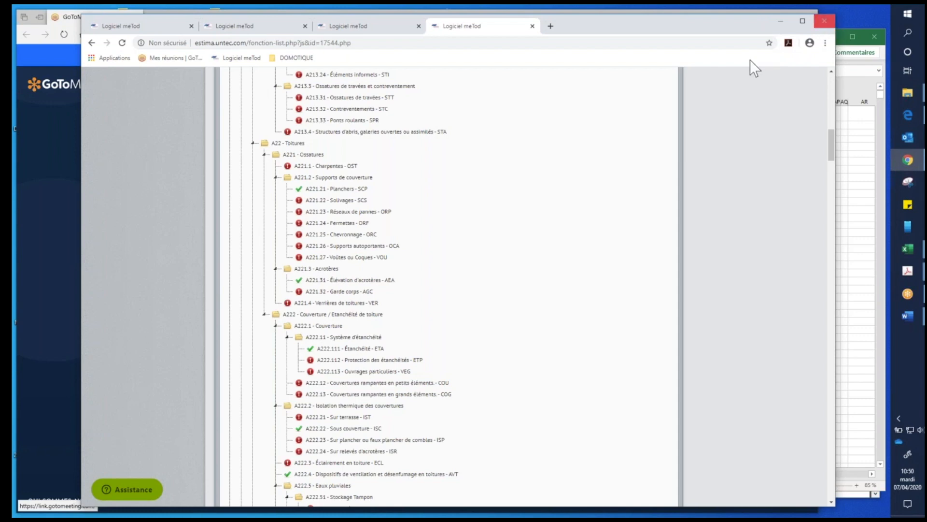
# - Close the MeTod browser window, the Nomenclature Méthode UNTEC workbook and the Faire une estimation PDF
pyautogui.click(824, 21)
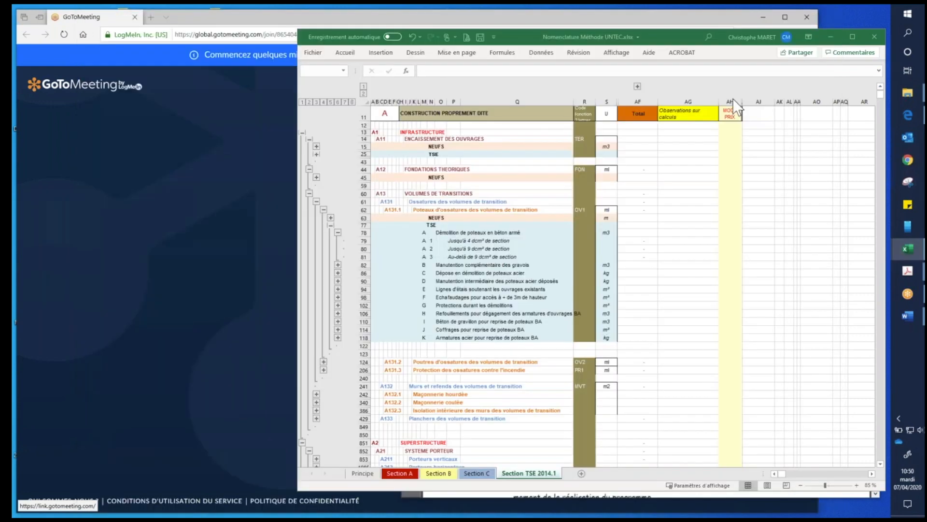
pyautogui.click(878, 36)
pyautogui.click(474, 286)
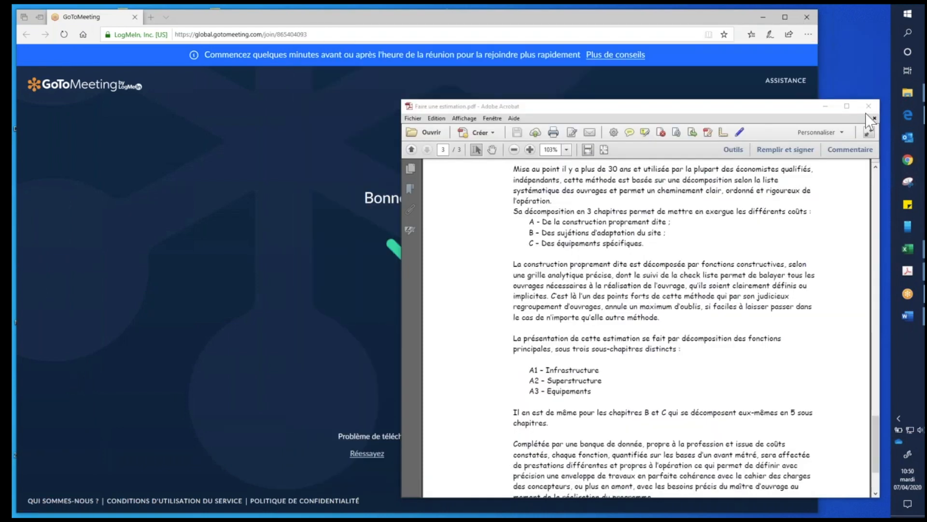
pyautogui.click(873, 103)
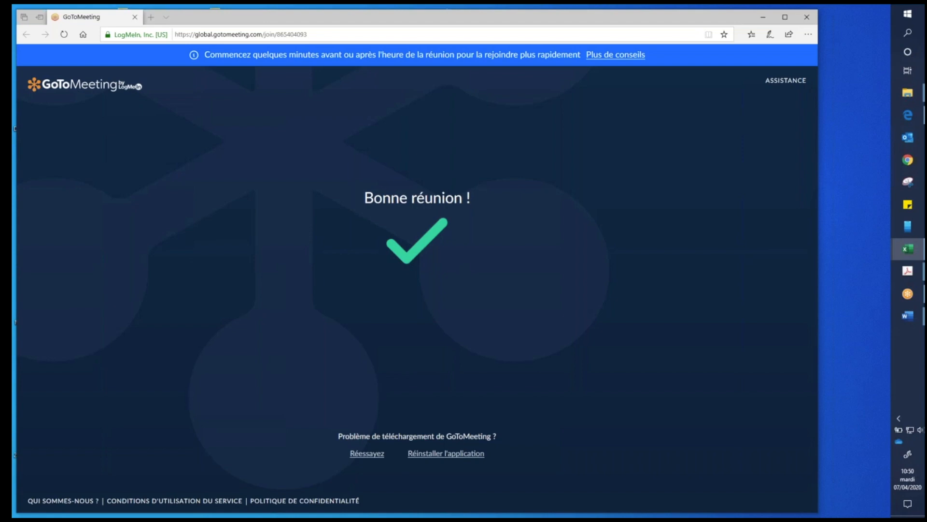
# - Bring the Excel workbook MI_01_Estimation Estimadétail.xlsx onto the shared screen, enlarge its window and show the earthworks and foundation items
pyautogui.moveTo(926, 73); pyautogui.dragTo(429, 82)
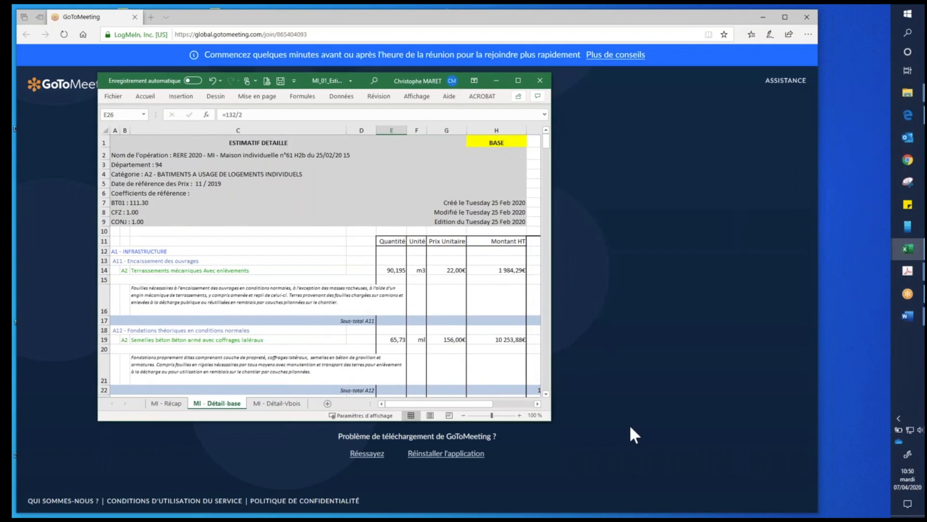
pyautogui.moveTo(547, 420); pyautogui.dragTo(776, 482)
pyautogui.scroll(-2, 261, 275)
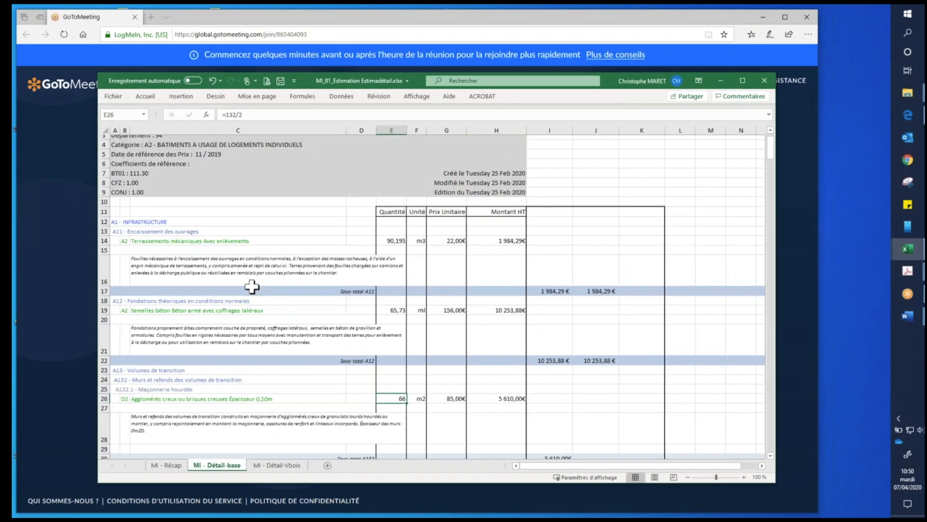
pyautogui.click(269, 226)
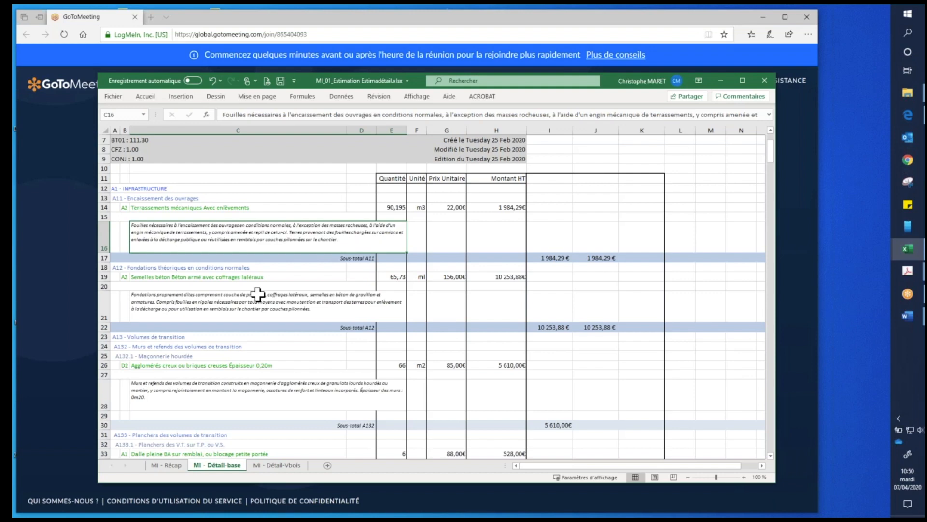
pyautogui.click(445, 208)
pyautogui.click(446, 327)
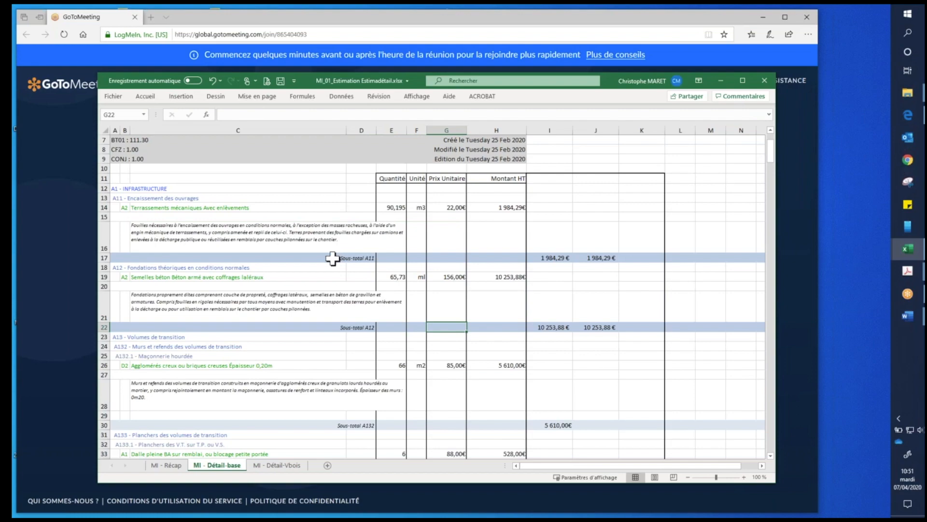
# - Examine the detailed base estimate from the transition-volume floors and subtotals to the A2 Superstructure posts, beams and exterior walls
pyautogui.scroll(-9, 332, 258)
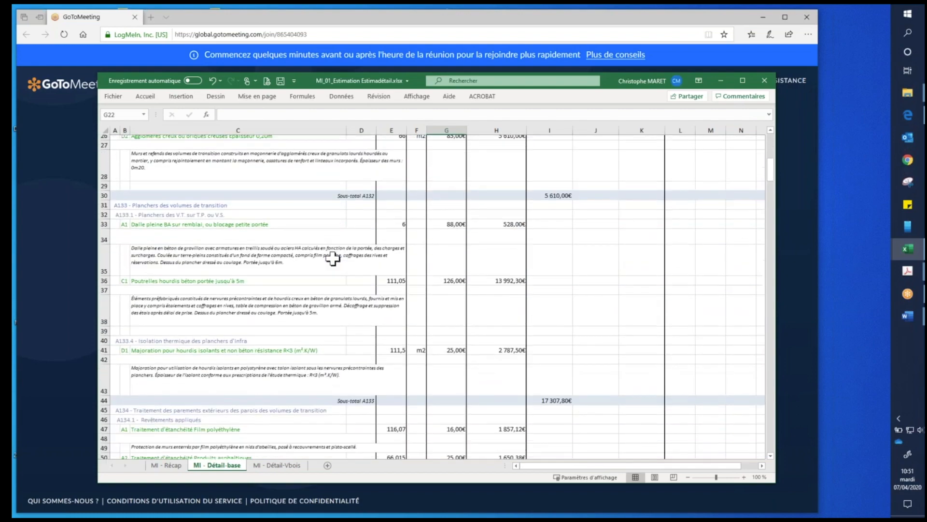
pyautogui.scroll(-3, 332, 259)
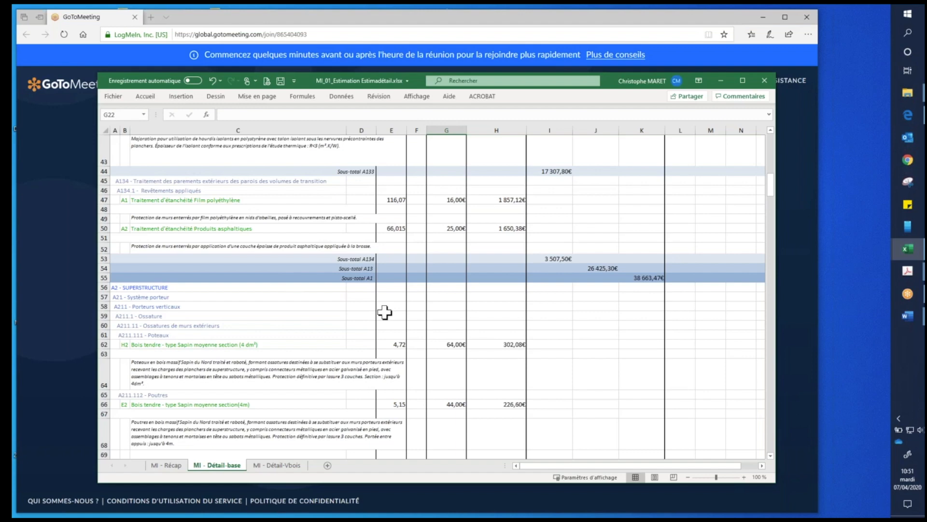
pyautogui.click(342, 210)
pyautogui.click(351, 353)
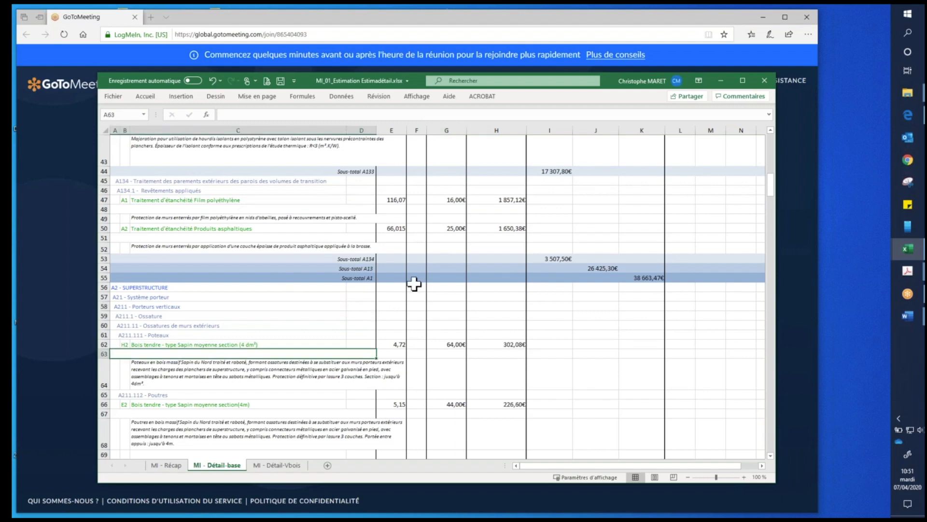
pyautogui.scroll(-1, 413, 284)
pyautogui.scroll(-3, 407, 300)
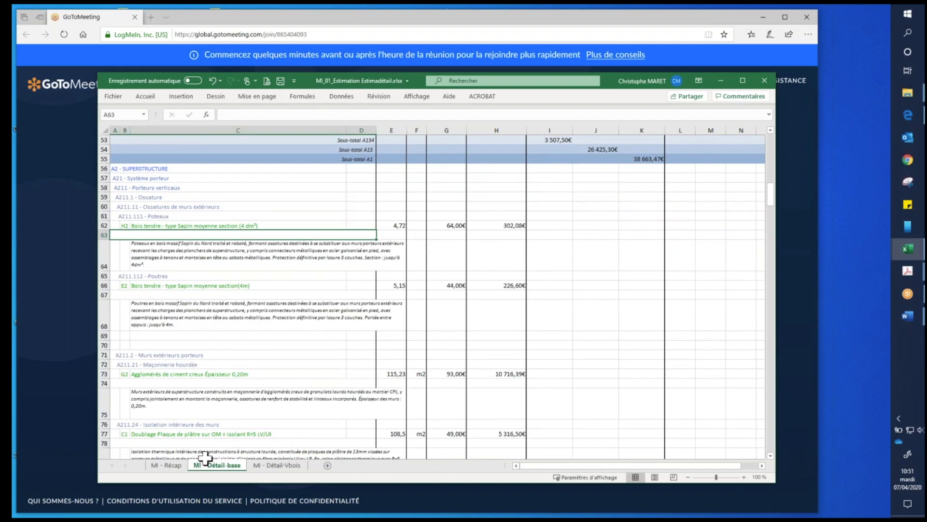
# - Examine the base estimate's post and beam items, and the MI - Détail-Vbois estimate from its header to the exterior load-bearing walls
pyautogui.click(278, 287)
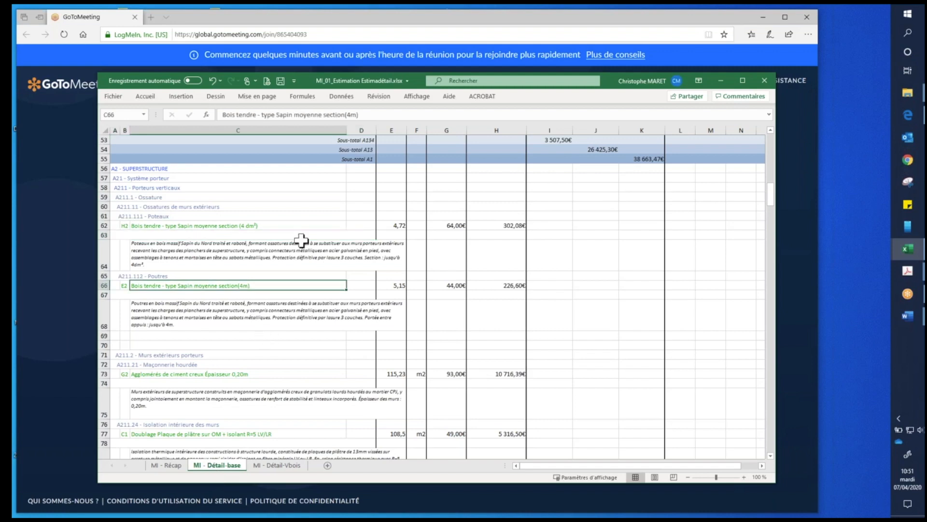
pyautogui.click(301, 240)
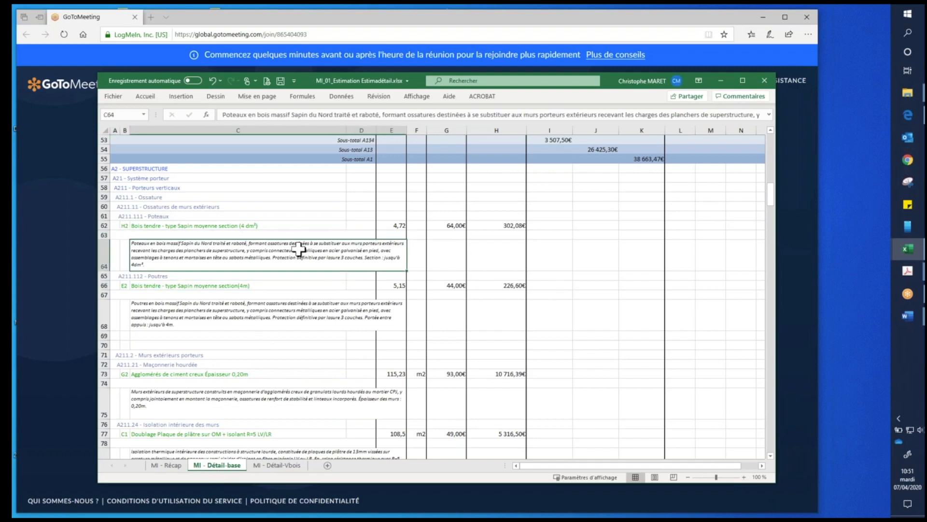
pyautogui.click(278, 465)
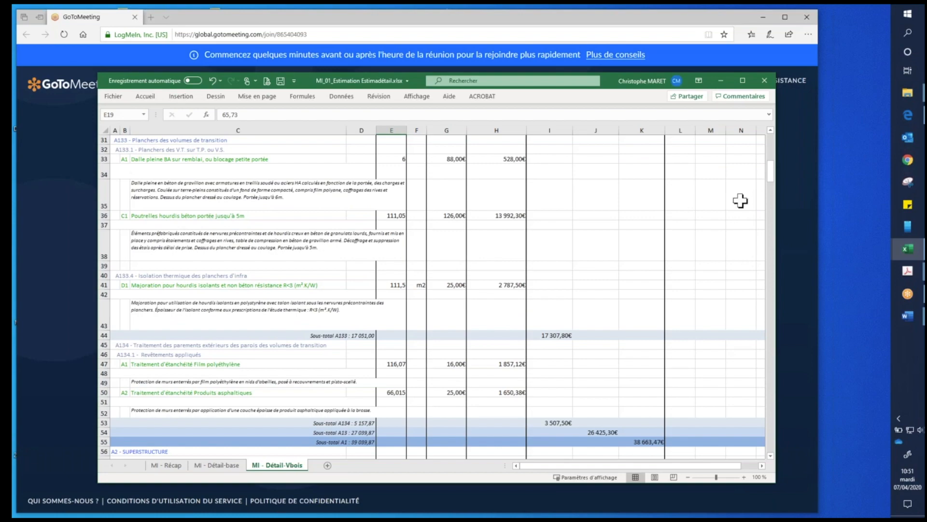
pyautogui.moveTo(770, 182); pyautogui.dragTo(770, 136)
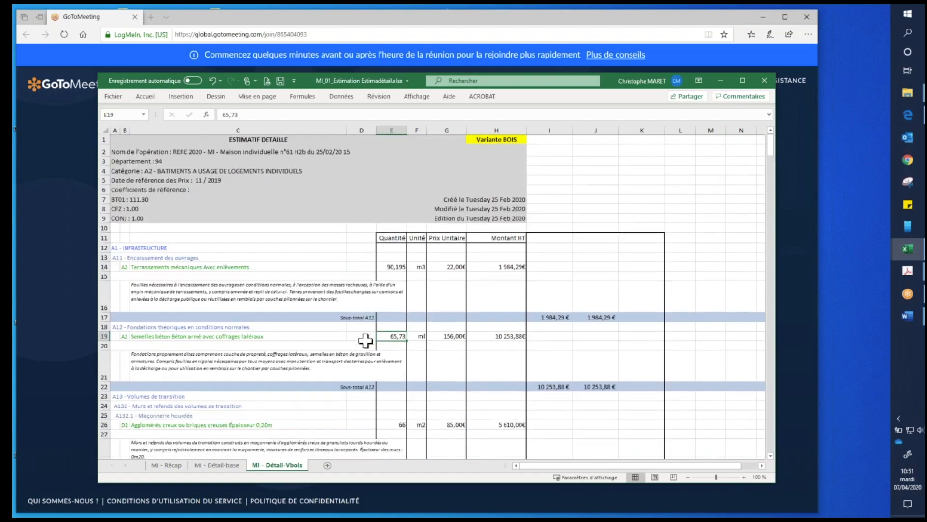
pyautogui.scroll(-5, 365, 340)
pyautogui.scroll(-2, 366, 340)
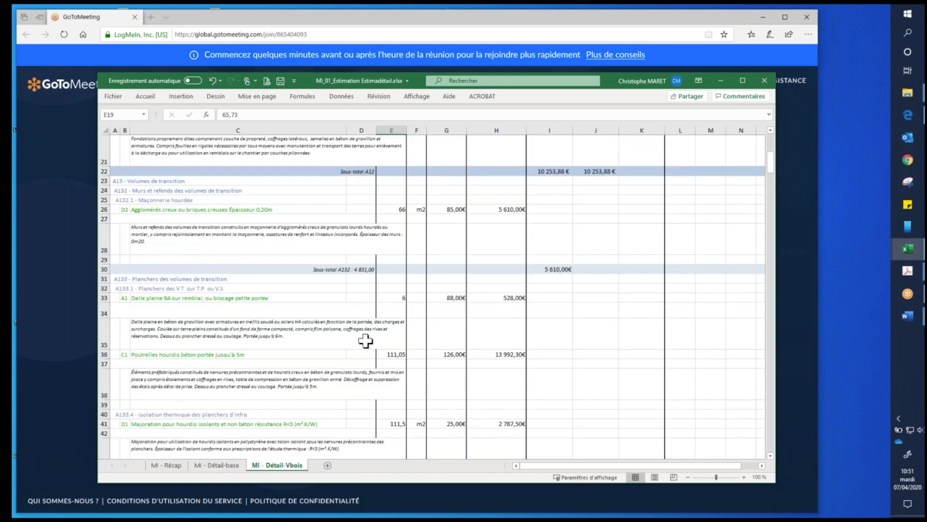
pyautogui.scroll(-10, 365, 341)
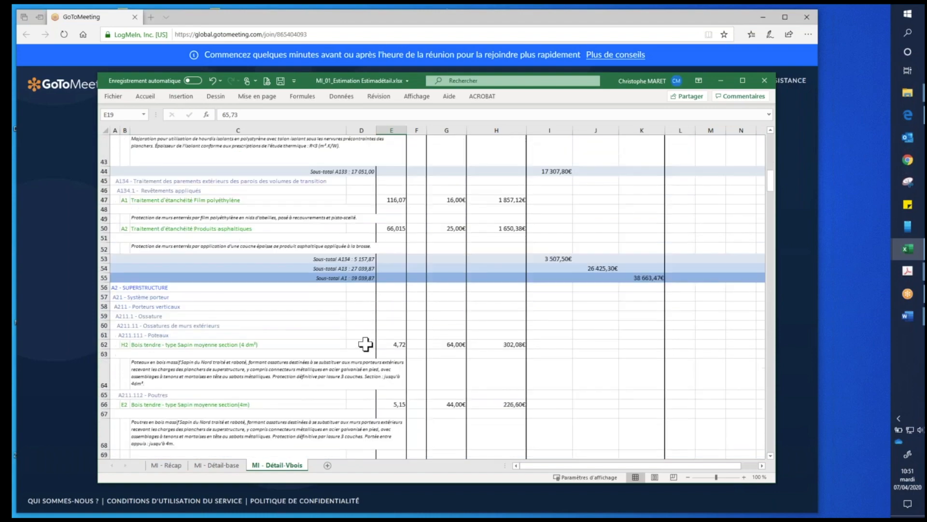
pyautogui.scroll(-8, 365, 344)
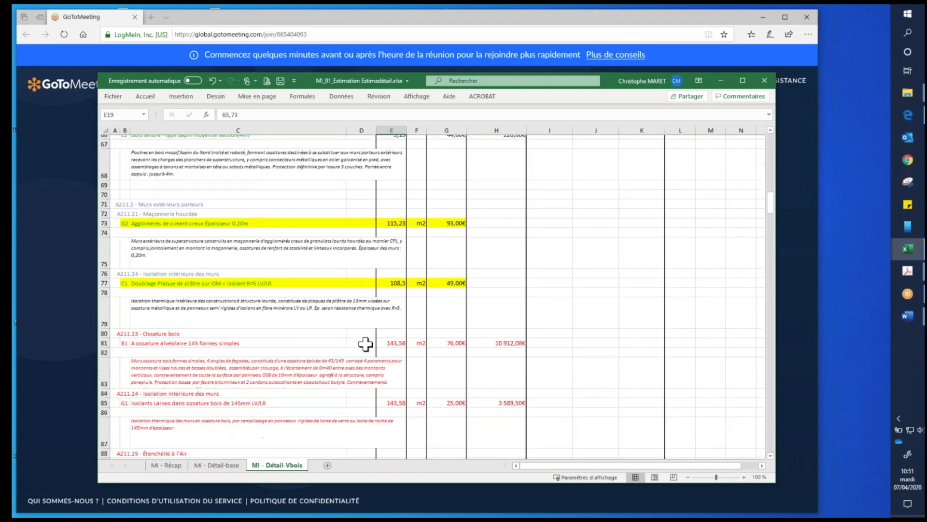
# - Compare the highlighted masonry and lining items with the red timber-frame, insulation and airtightness items in the wood variant's exterior walls
pyautogui.click(163, 158)
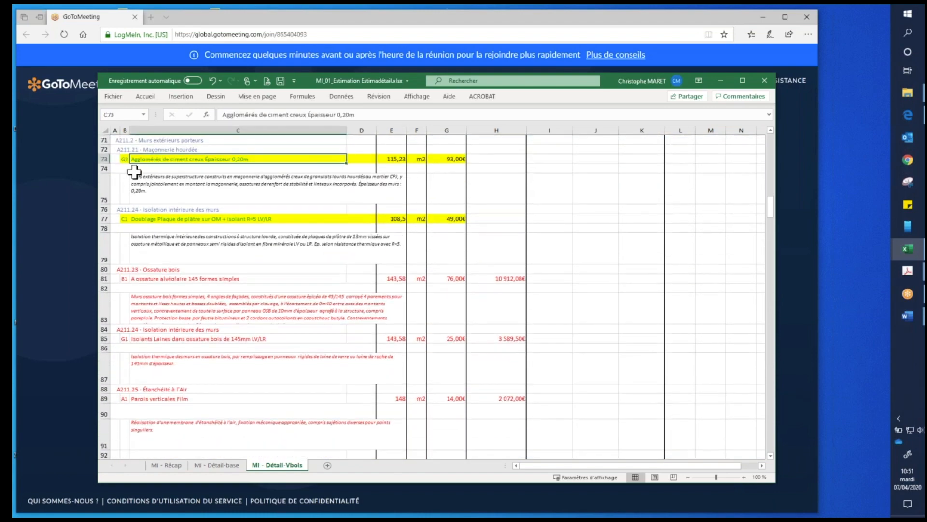
pyautogui.click(125, 269)
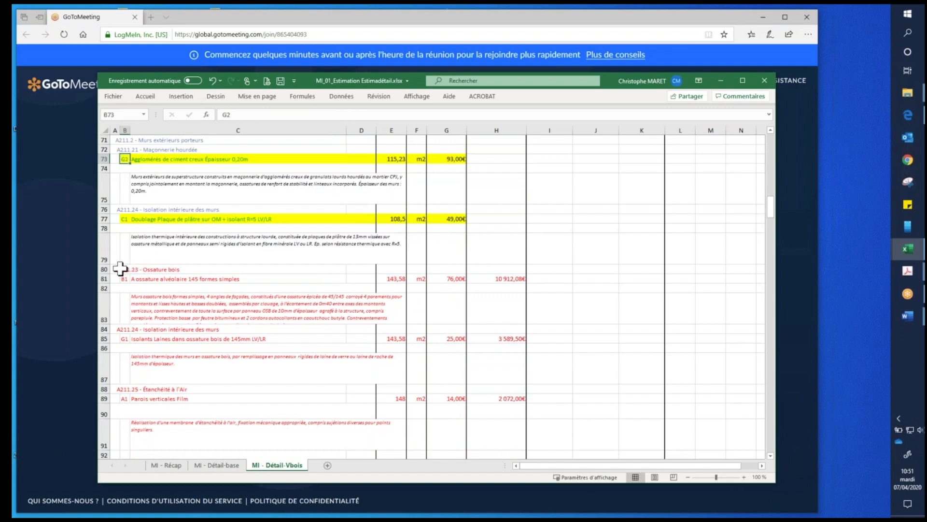
pyautogui.scroll(1, 444, 341)
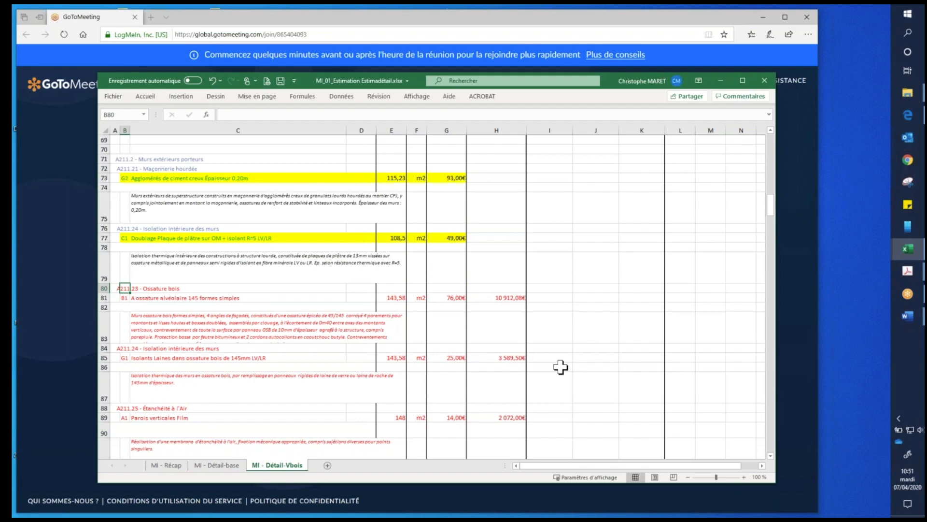
pyautogui.scroll(-2, 502, 320)
pyautogui.scroll(-1, 502, 320)
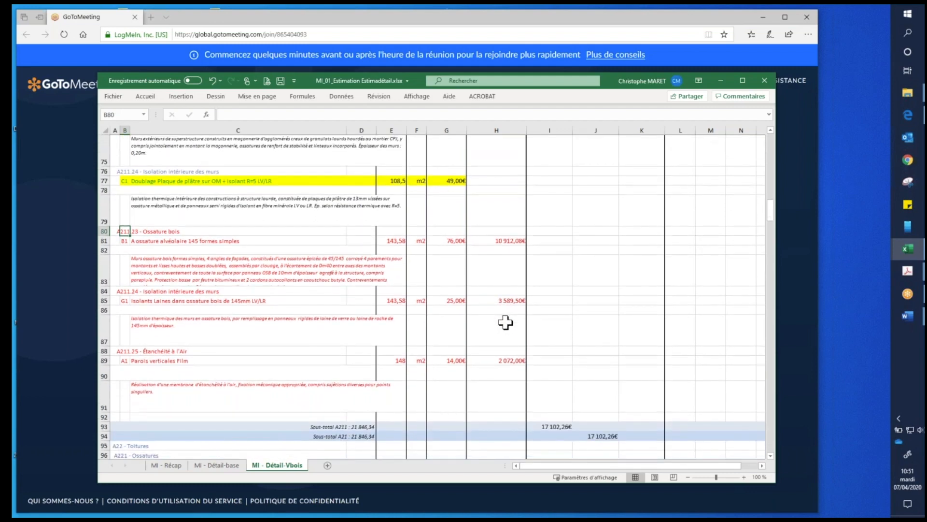
pyautogui.scroll(2, 504, 319)
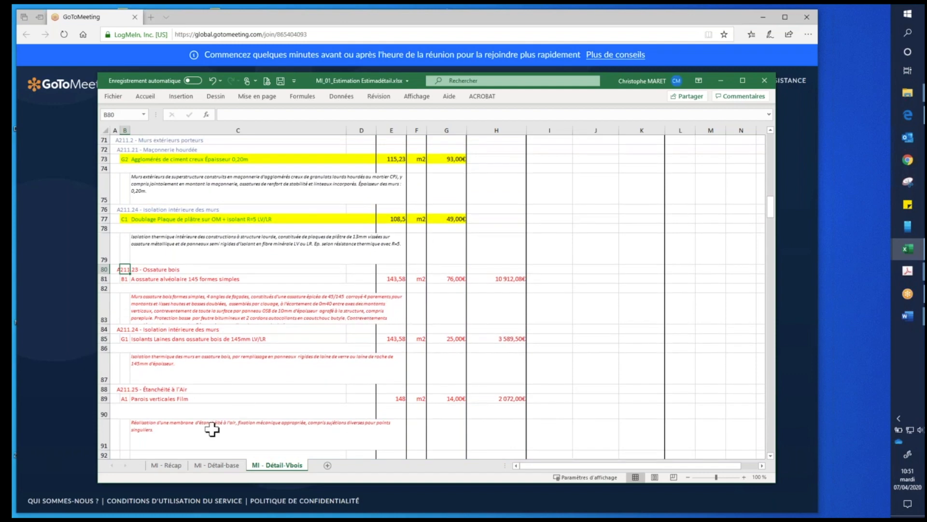
# - On the MI - Récap sheet at 90% zoom, compare the base and Variante Bois amounts for functions A211, A235 and A313
pyautogui.click(172, 464)
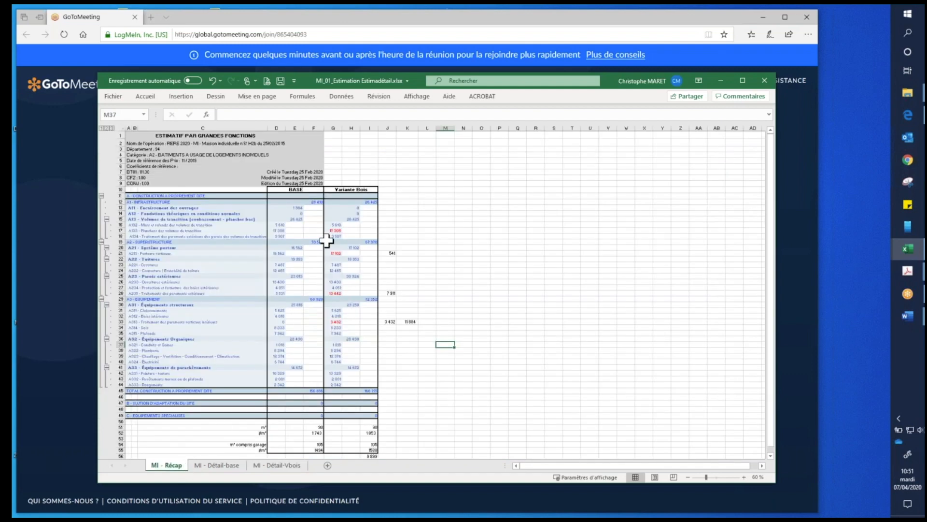
pyautogui.click(744, 477)
pyautogui.click(744, 477)
pyautogui.click(743, 477)
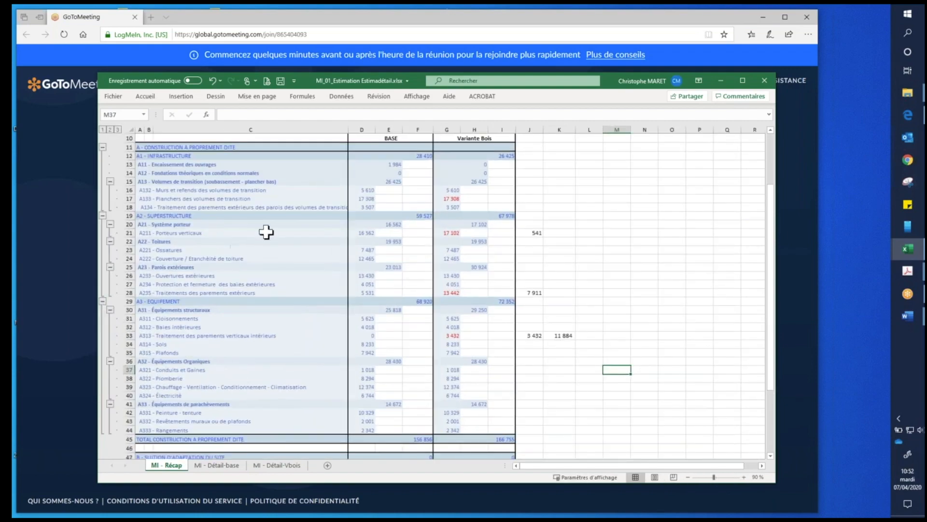
pyautogui.scroll(2, 627, 255)
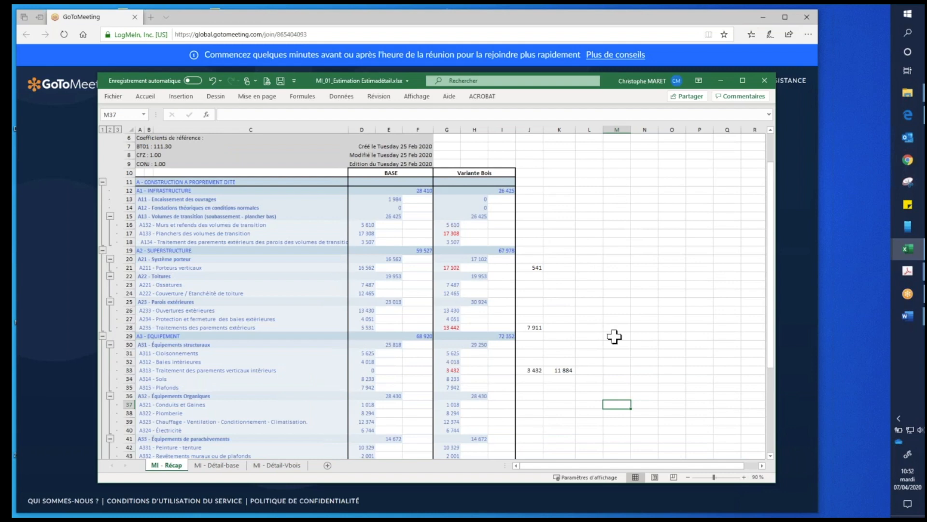
pyautogui.click(359, 267)
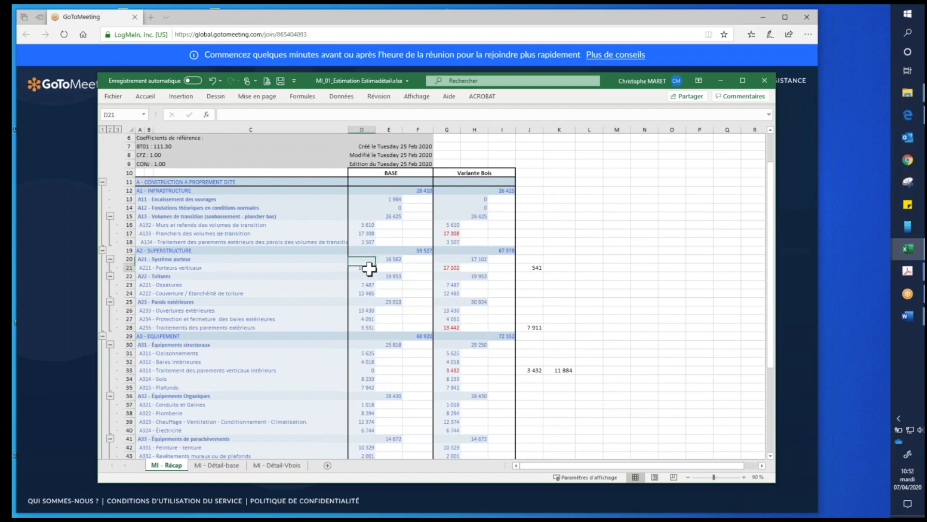
pyautogui.click(454, 267)
pyautogui.click(360, 327)
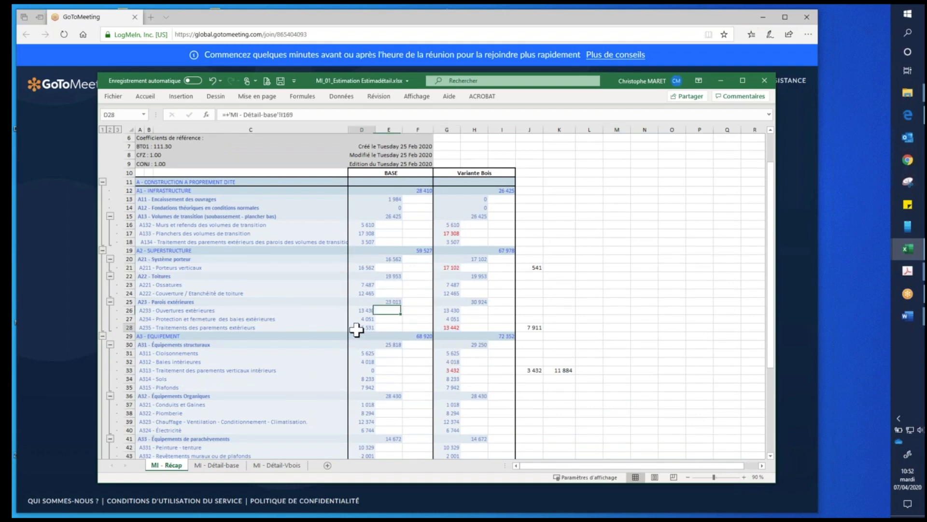
pyautogui.click(456, 328)
pyautogui.click(453, 371)
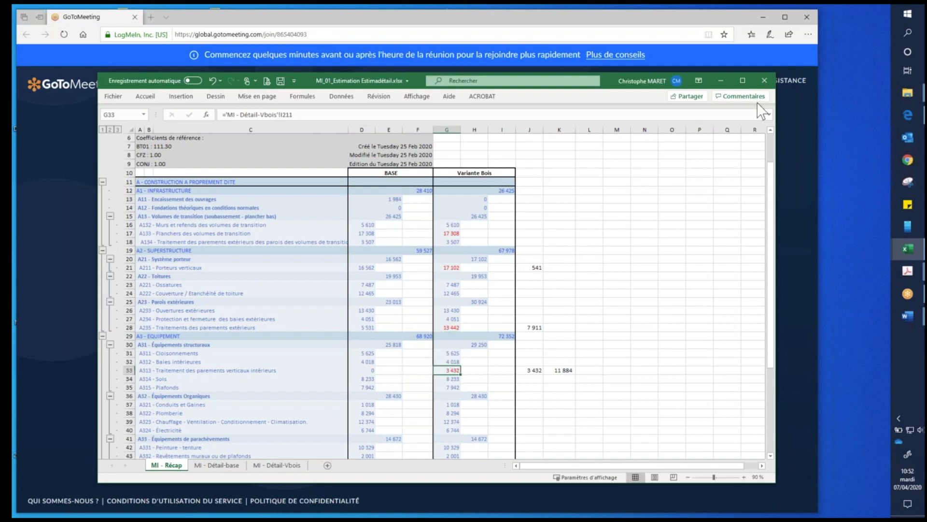
# - Close the individual-house workbook and bring up the Excel workbook IC_02_14 logts_Evaluation economiquev5.xlsx
pyautogui.click(764, 86)
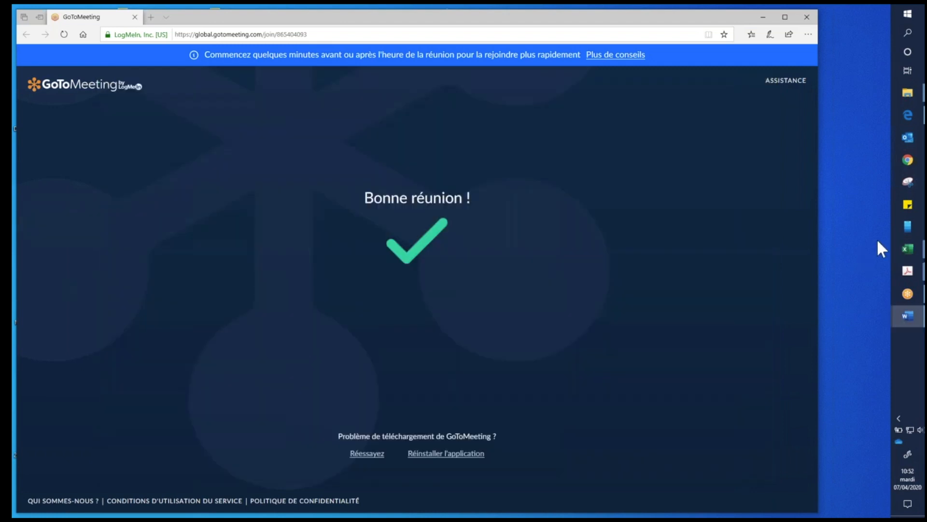
pyautogui.moveTo(910, 251)
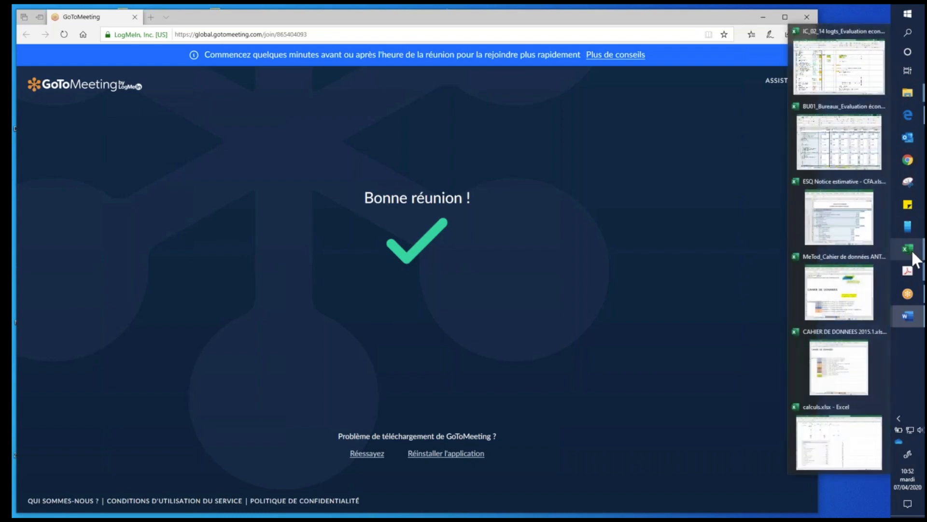
pyautogui.click(846, 41)
# - Examine the IC 14 - Récap sheet's operation header and variant columns, enlarging the view to 80%
pyautogui.scroll(20, 559, 346)
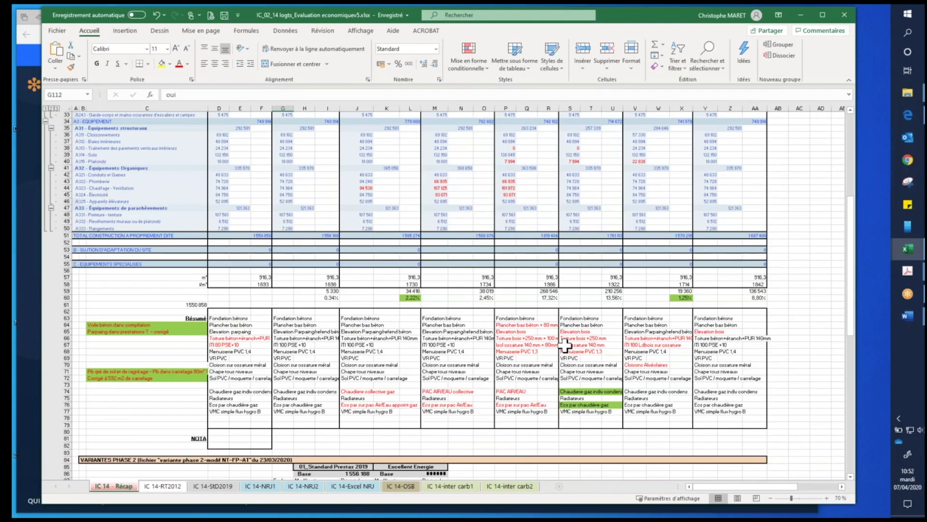
pyautogui.scroll(7, 564, 344)
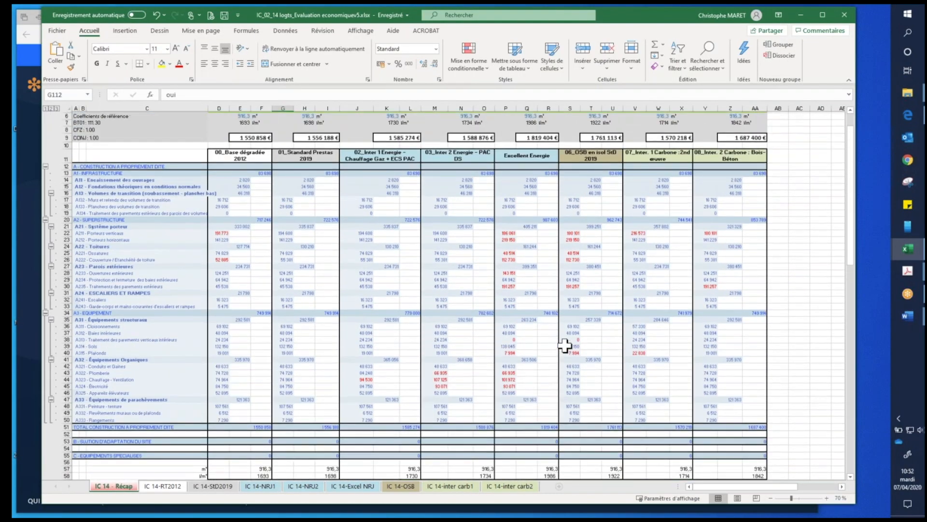
pyautogui.click(82, 124)
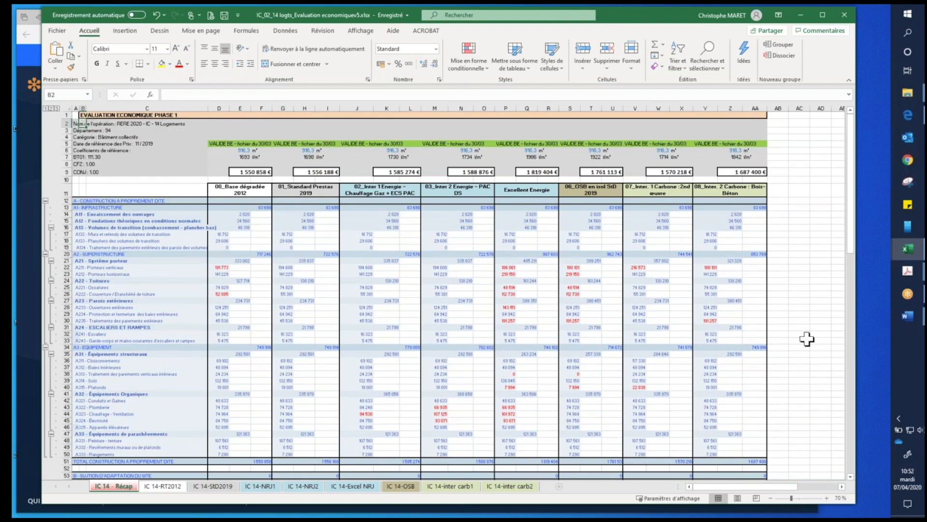
pyautogui.scroll(-1, 806, 339)
pyautogui.scroll(1, 806, 348)
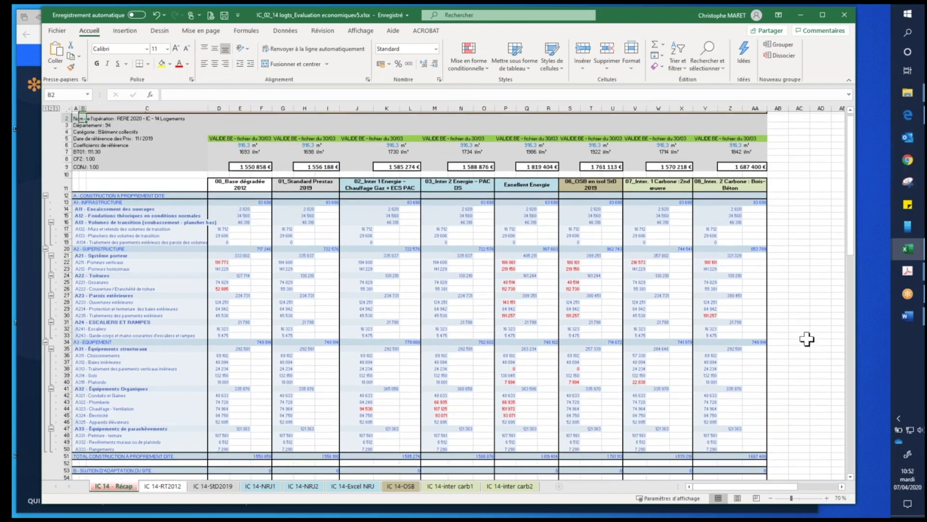
pyautogui.click(827, 498)
pyautogui.scroll(-1, 436, 278)
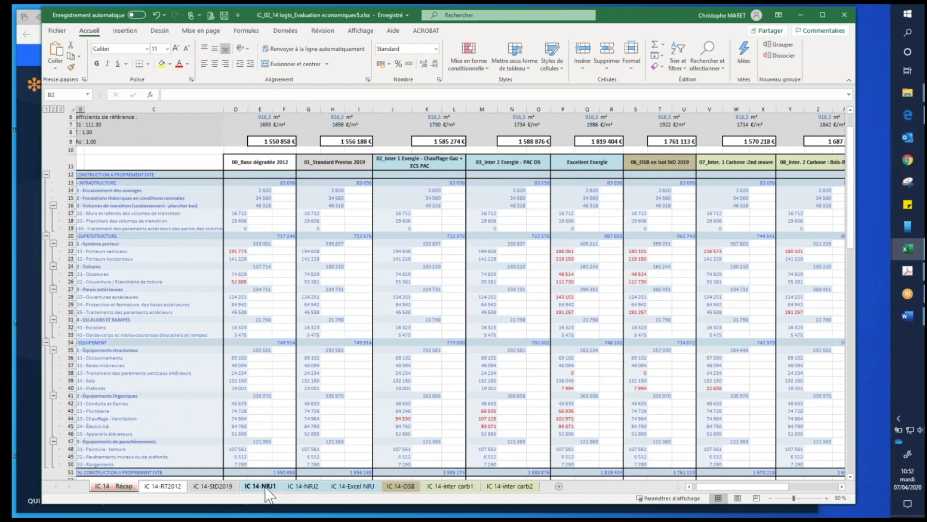
# - Trace the 02_Inter 1 Energie heating amount to IC 14-NRJ1 and examine its hybrid heat pump surcharge, gas boiler and boiler-room items
pyautogui.click(412, 163)
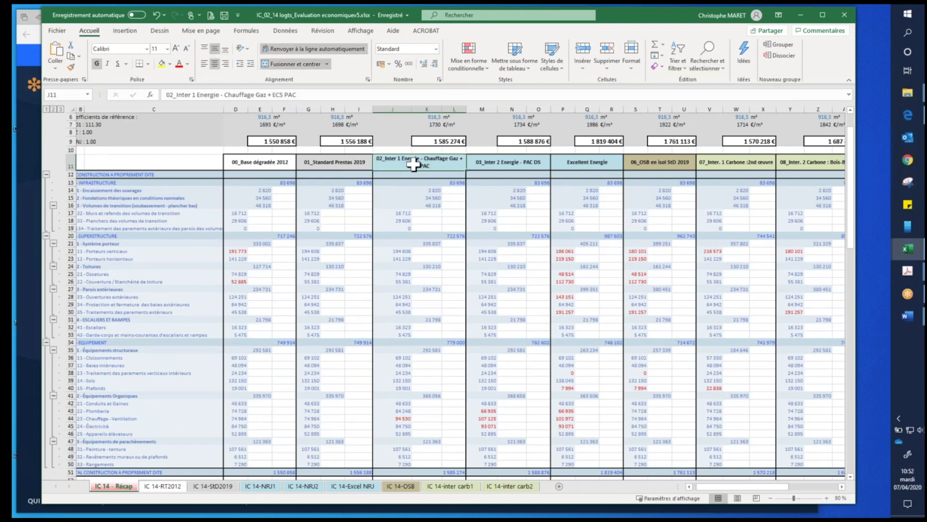
pyautogui.click(408, 419)
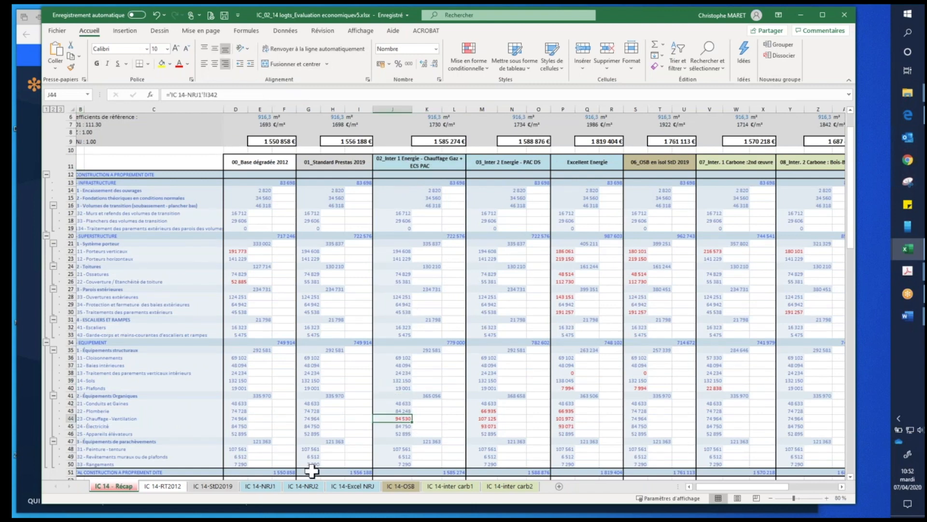
pyautogui.click(261, 485)
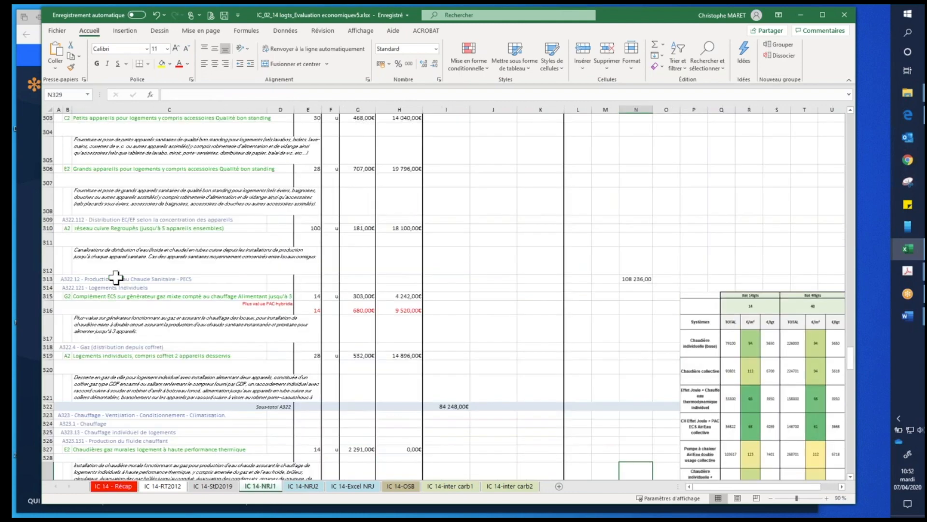
pyautogui.click(238, 311)
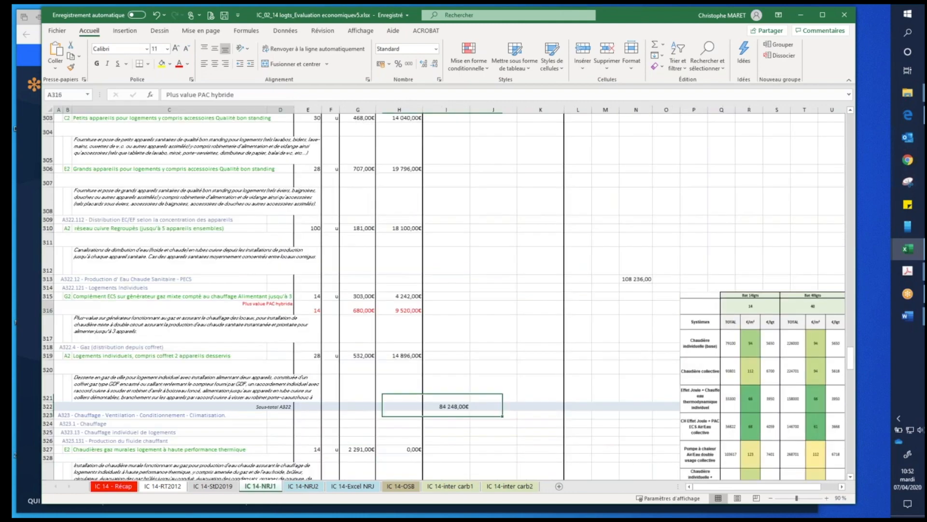
pyautogui.click(401, 310)
pyautogui.scroll(-5, 399, 358)
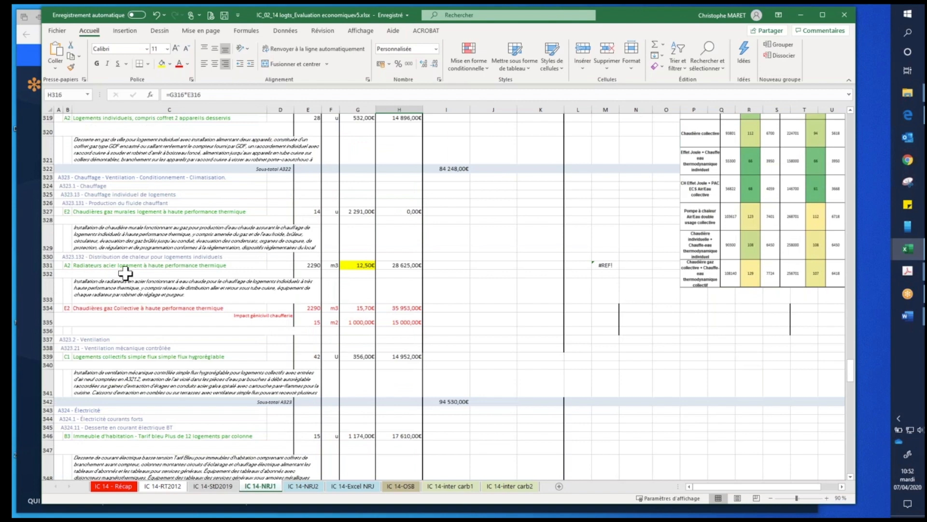
pyautogui.click(113, 213)
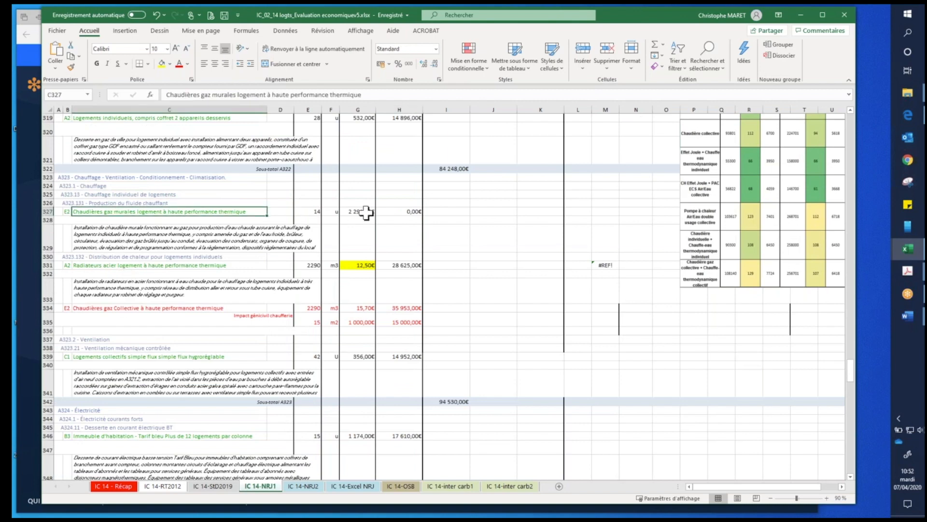
pyautogui.click(132, 309)
pyautogui.click(410, 321)
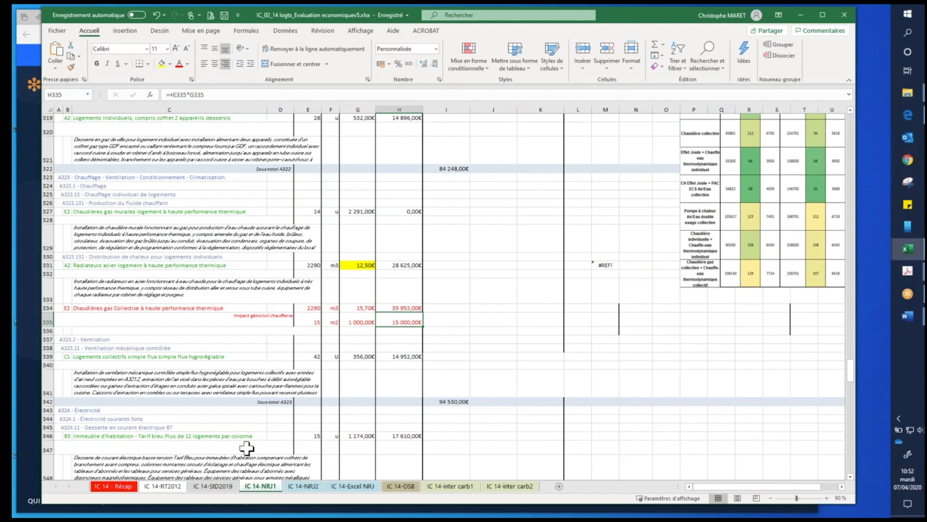
# - Return to the IC 14 - Récap sheet and select the operation name in its header
pyautogui.click(118, 487)
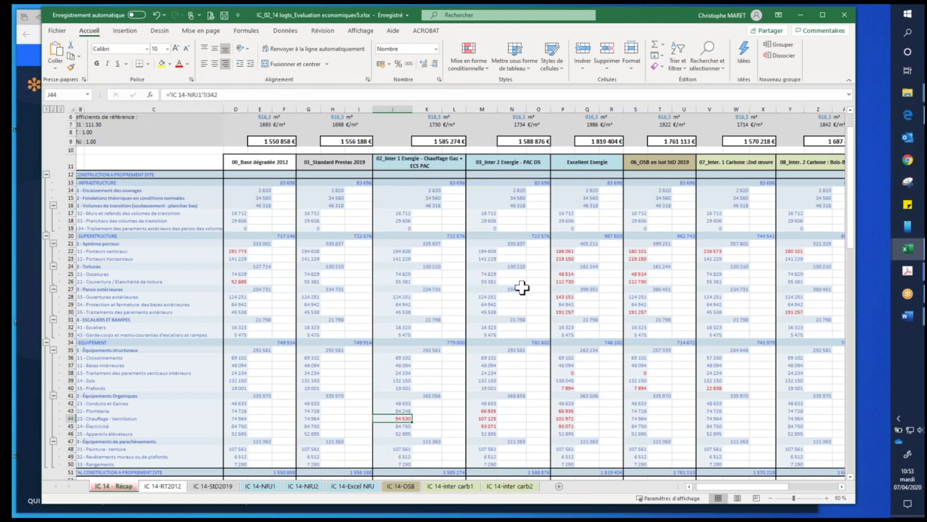
pyautogui.scroll(2, 155, 225)
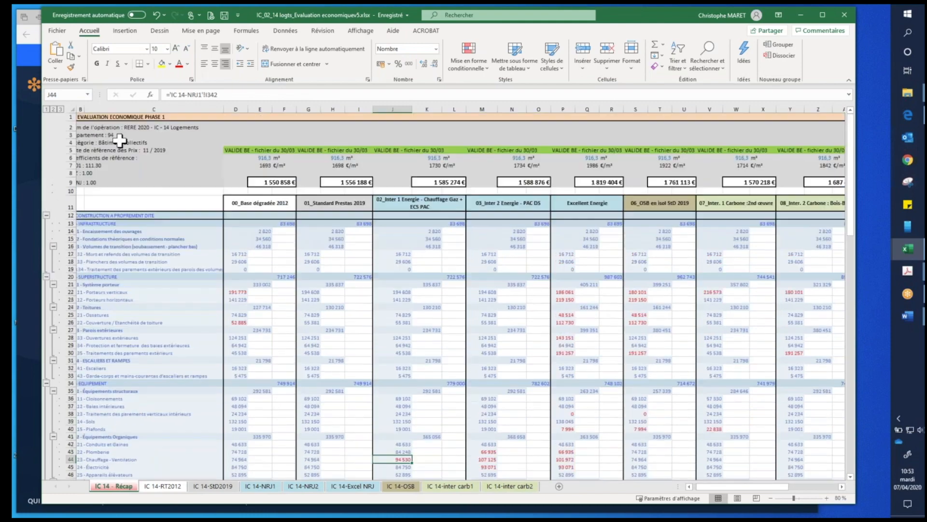
pyautogui.click(84, 126)
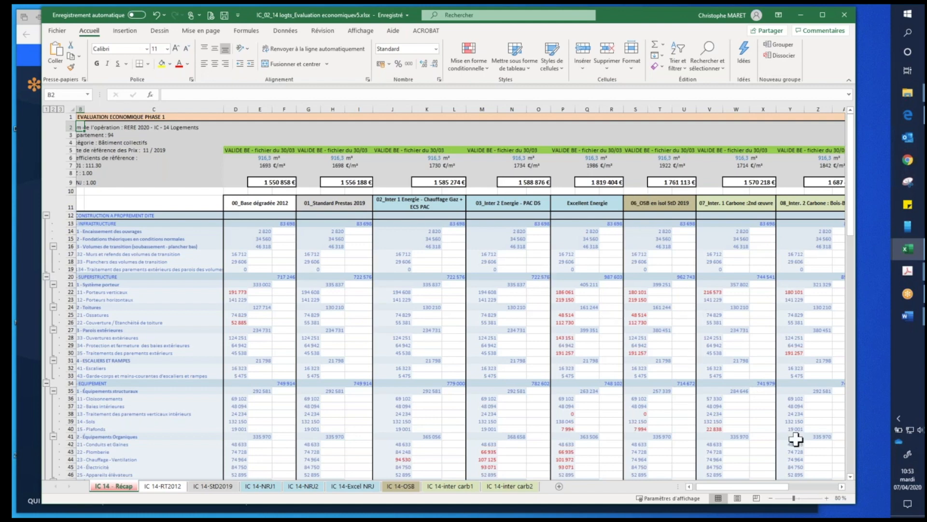
# - Review the variant columns across the IC 14 - Récap sheet and select the Excellent Energie amount for A211 - Porteurs verticaux
pyautogui.click(842, 486)
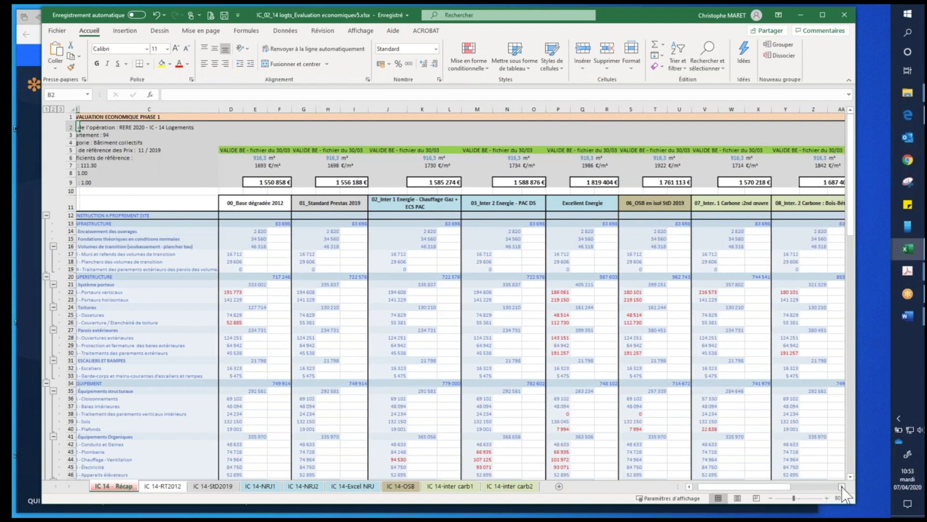
pyautogui.click(842, 487)
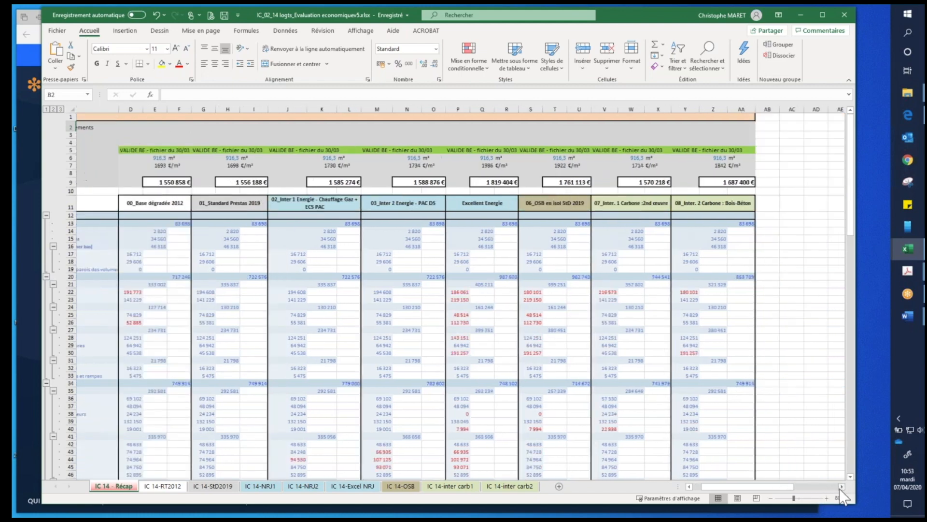
pyautogui.moveTo(776, 487); pyautogui.dragTo(717, 487)
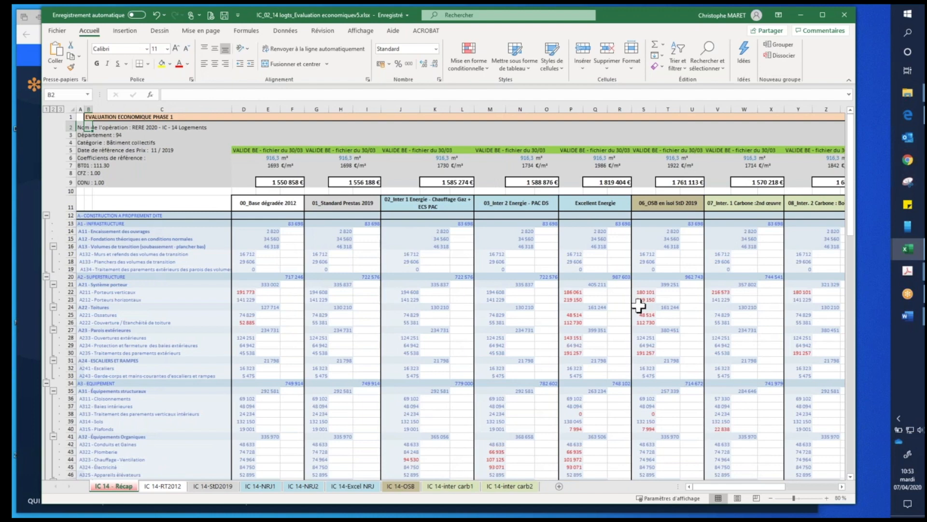
pyautogui.scroll(-1, 639, 305)
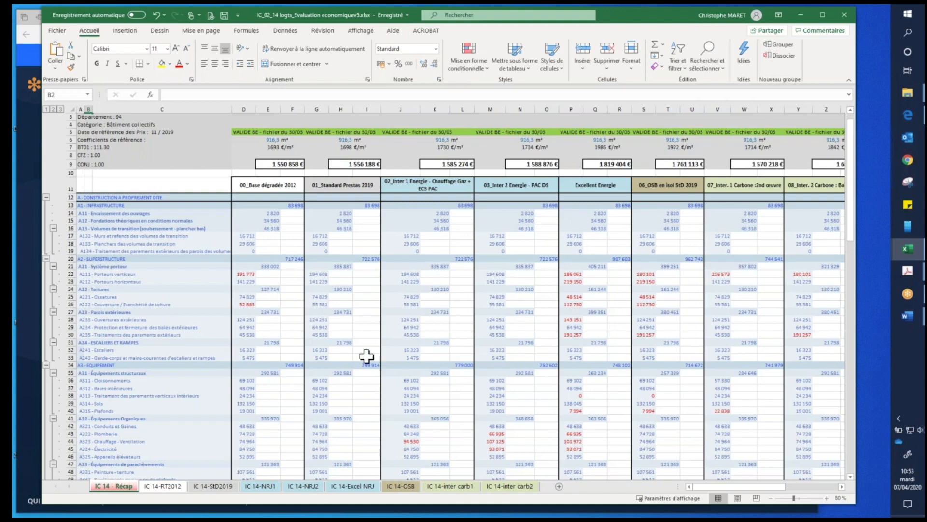
pyautogui.click(571, 274)
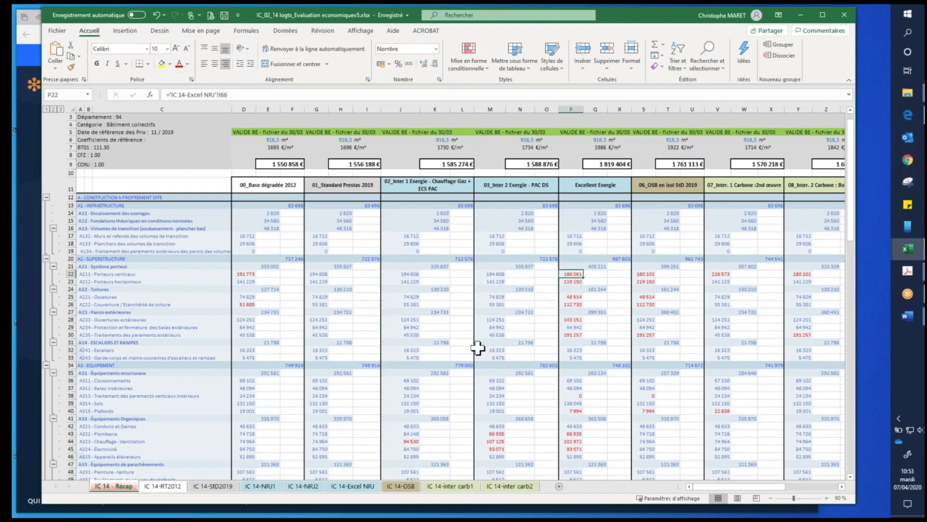
# - Go to the Résumé block below the totals and select the 01_Standard Prestas 2019 description cells
pyautogui.scroll(-8, 477, 348)
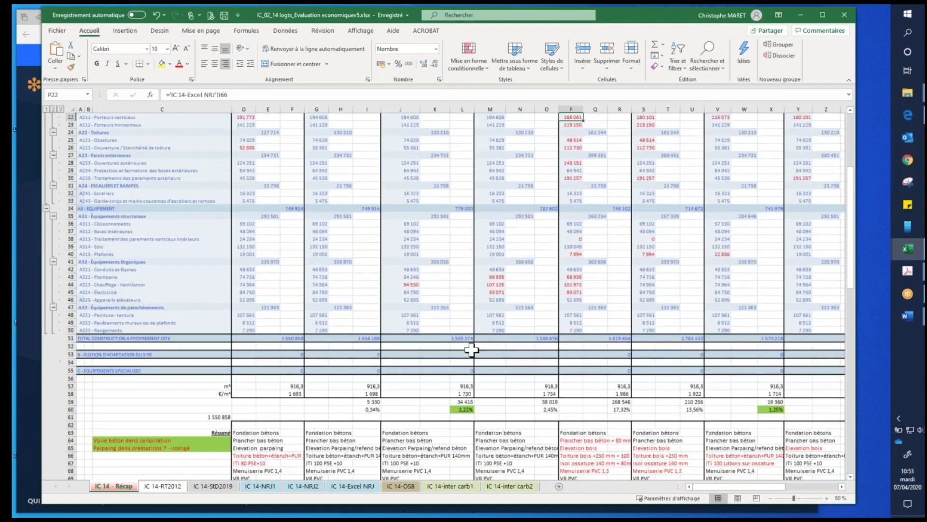
pyautogui.scroll(-3, 470, 349)
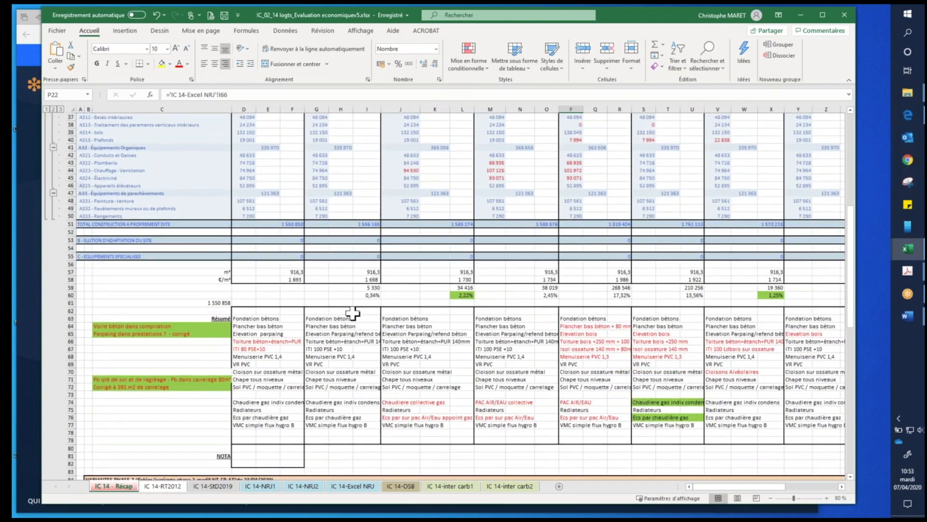
pyautogui.moveTo(327, 312); pyautogui.dragTo(366, 441)
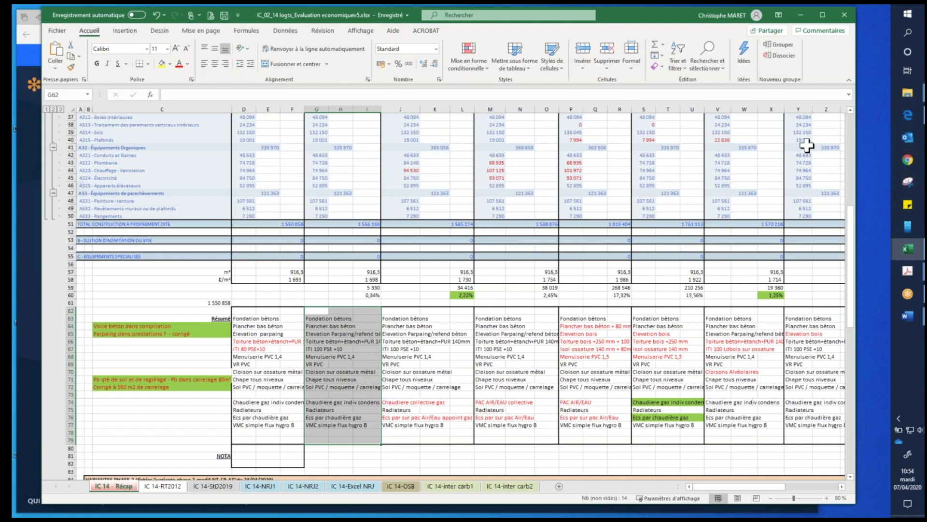
# - Switch to the Word document Descriptif-BAT-MI-n°61 H2b ABM Energie Conseil 200220.docx and enlarge its window over the workbook
pyautogui.click(908, 93)
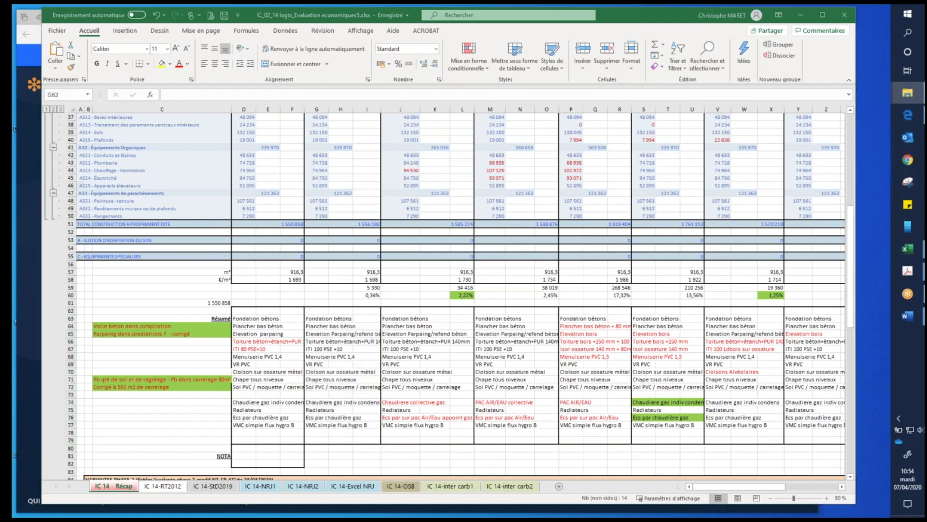
pyautogui.hotkey('alt', 'Tab')
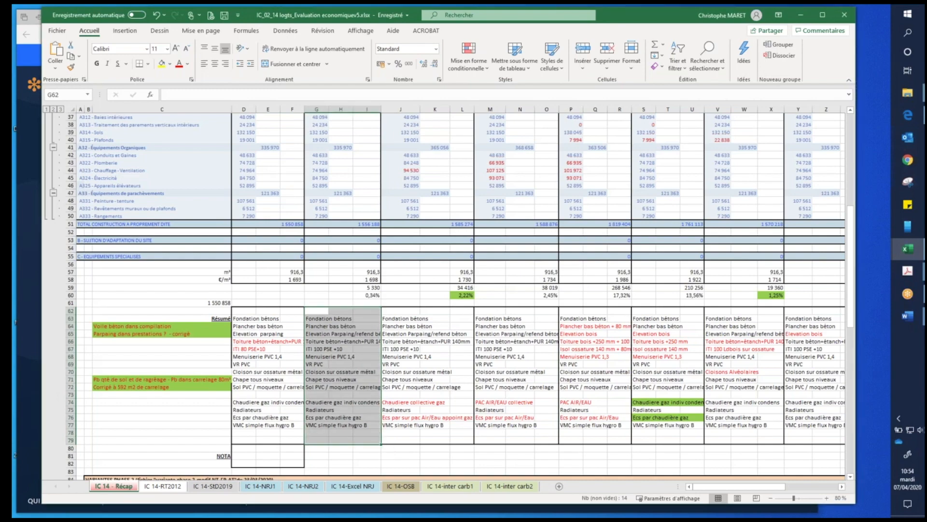
pyautogui.hotkey('alt', 'Tab')
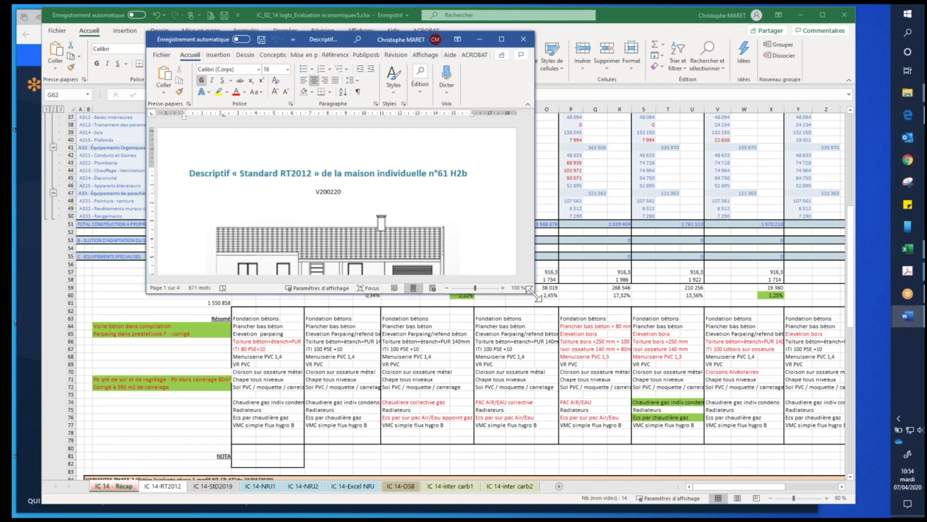
pyautogui.moveTo(602, 340); pyautogui.dragTo(721, 465)
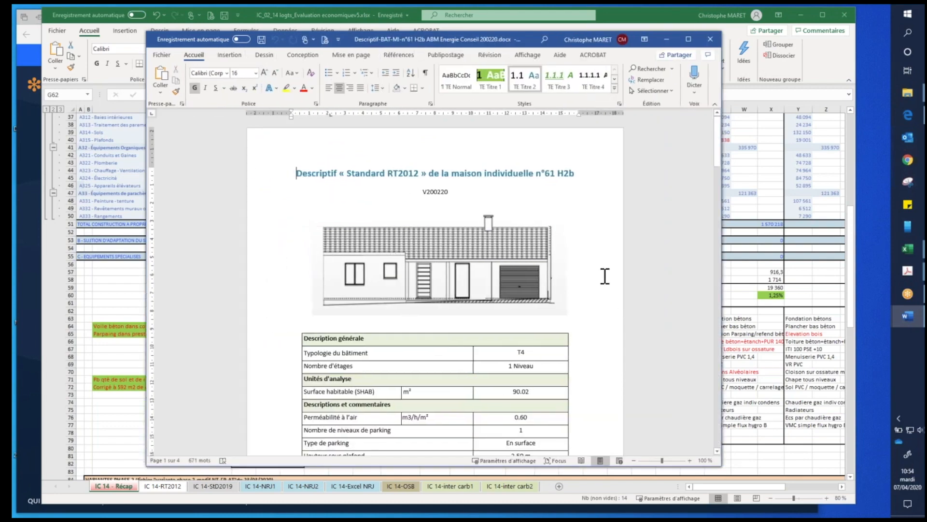
# - Examine the individual house's Standard RT2012 description, including its general data table and plans, and minimize the document
pyautogui.scroll(-5, 611, 280)
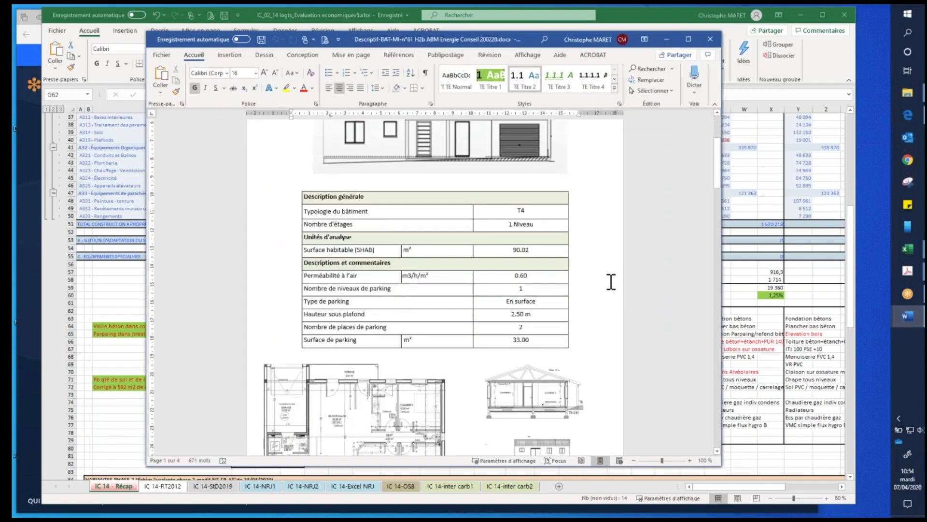
pyautogui.scroll(-2, 610, 284)
pyautogui.scroll(-6, 619, 309)
pyautogui.scroll(-2, 613, 313)
pyautogui.scroll(10, 613, 313)
pyautogui.scroll(4, 613, 313)
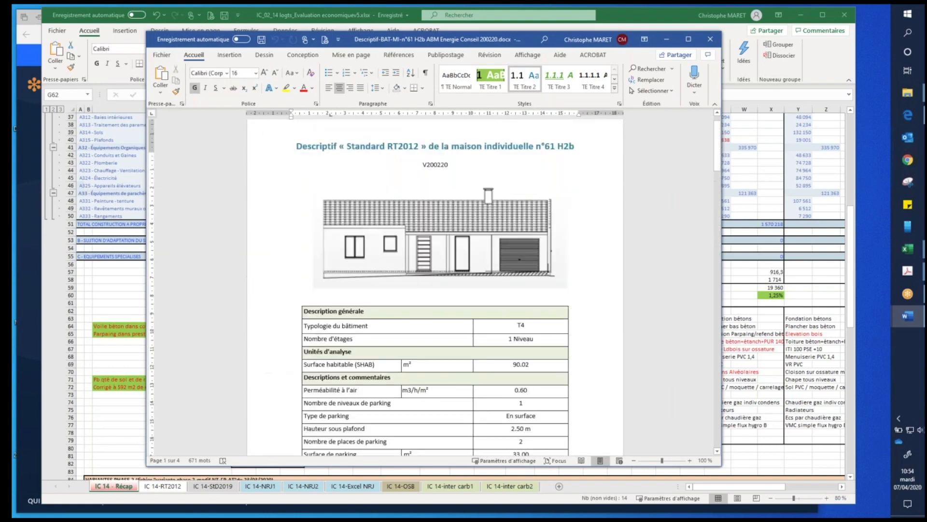
pyautogui.click(667, 39)
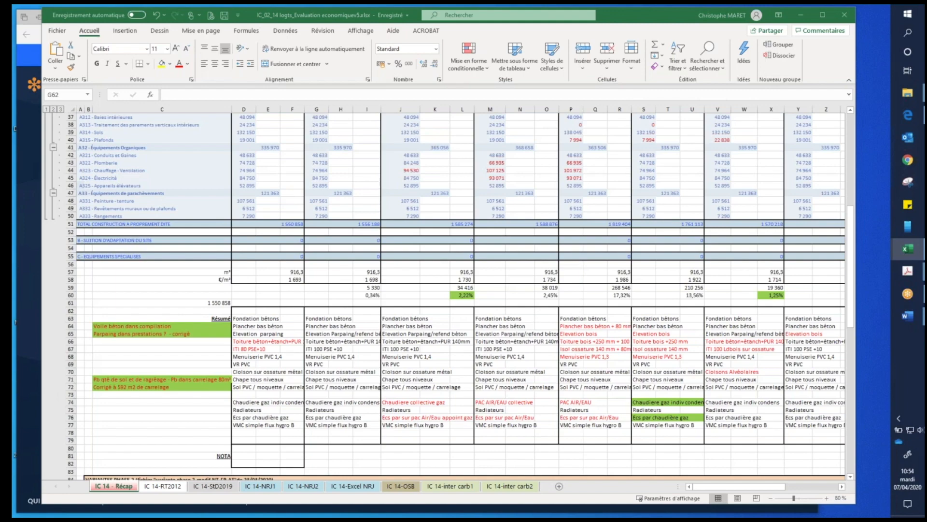
# - Bring up the ESQ Notice estimative workbook in Excel, minimize the 14-unit workbook and enlarge the remaining workbook's window
pyautogui.moveTo(925, 58); pyautogui.dragTo(358, 27)
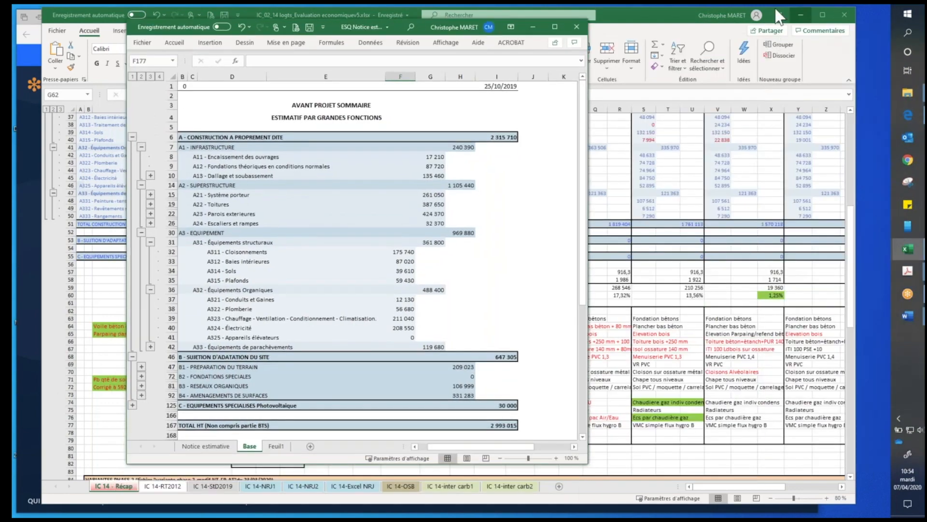
pyautogui.click(799, 16)
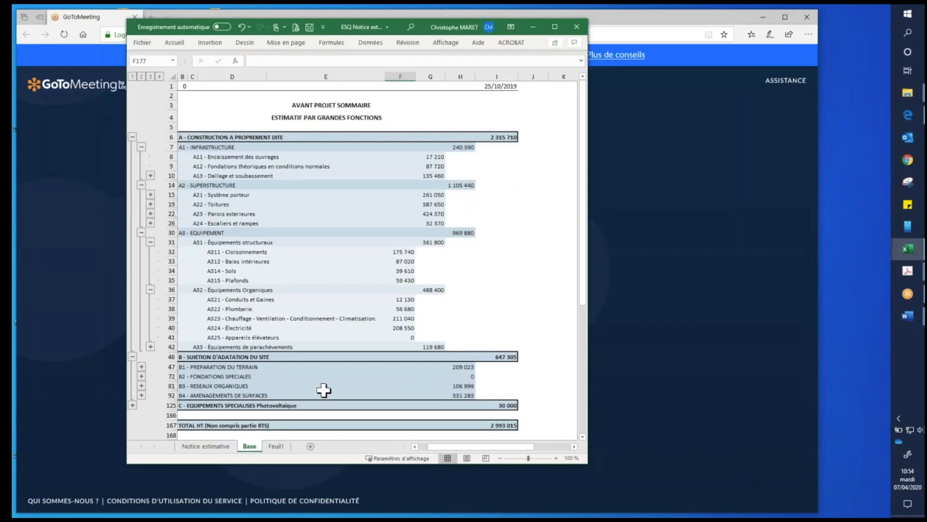
pyautogui.moveTo(124, 464); pyautogui.dragTo(114, 487)
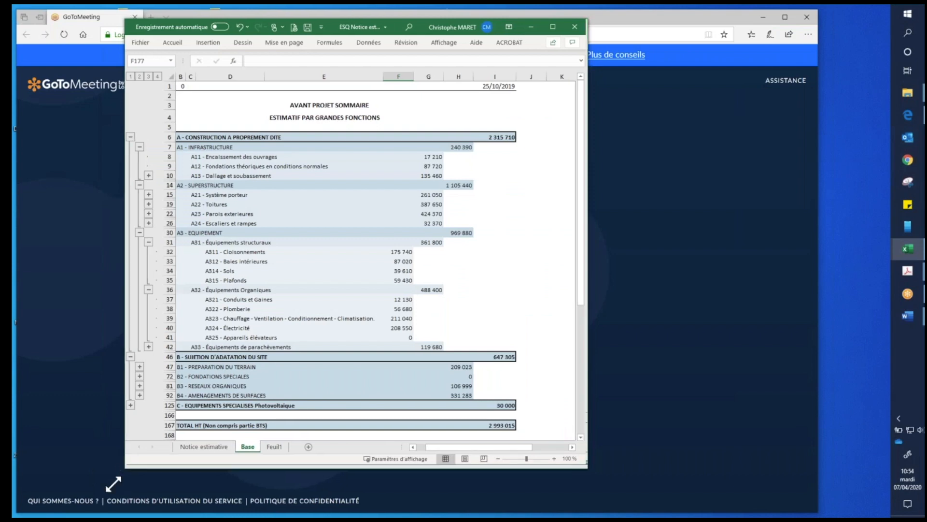
# - Look over the Base sheet's estimate by major functions and check the Feuil1 sheet
pyautogui.scroll(-1, 434, 362)
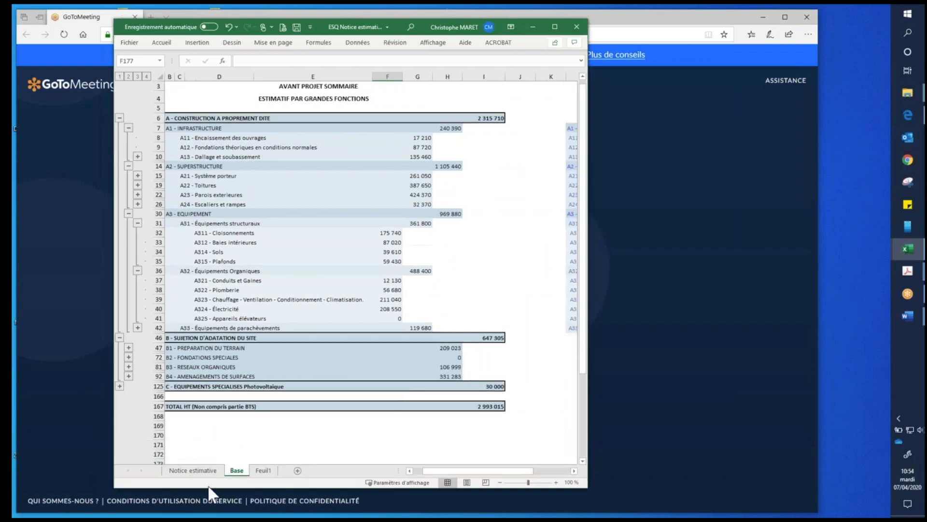
pyautogui.click(262, 470)
pyautogui.click(236, 470)
pyautogui.click(908, 271)
pyautogui.scroll(1, 344, 242)
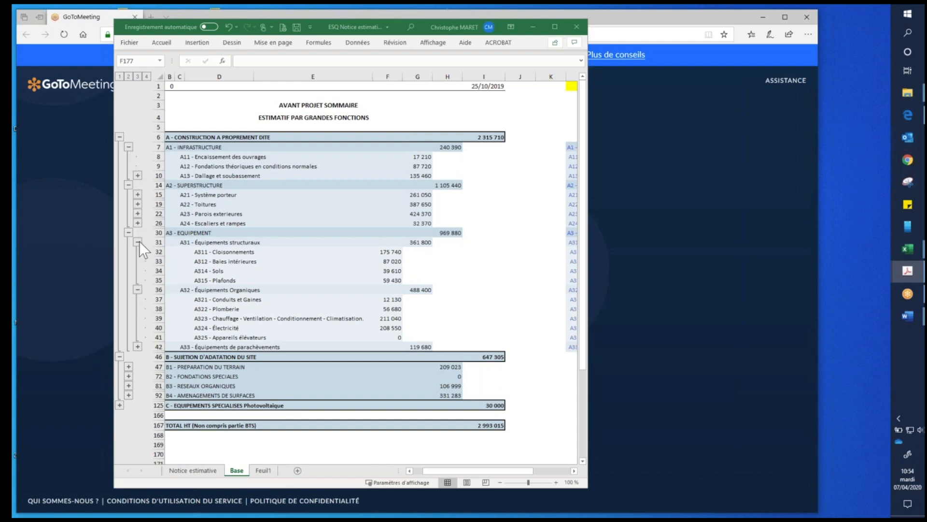
# - Examine the Notice estimative sheet's methodology text, model images, cost breakdown and quantity and construction cost notes
pyautogui.click(217, 471)
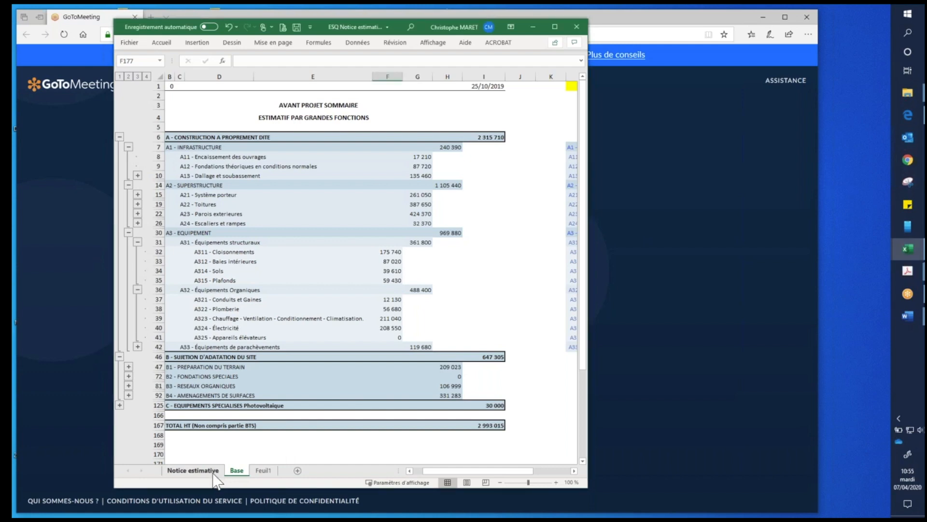
pyautogui.click(214, 472)
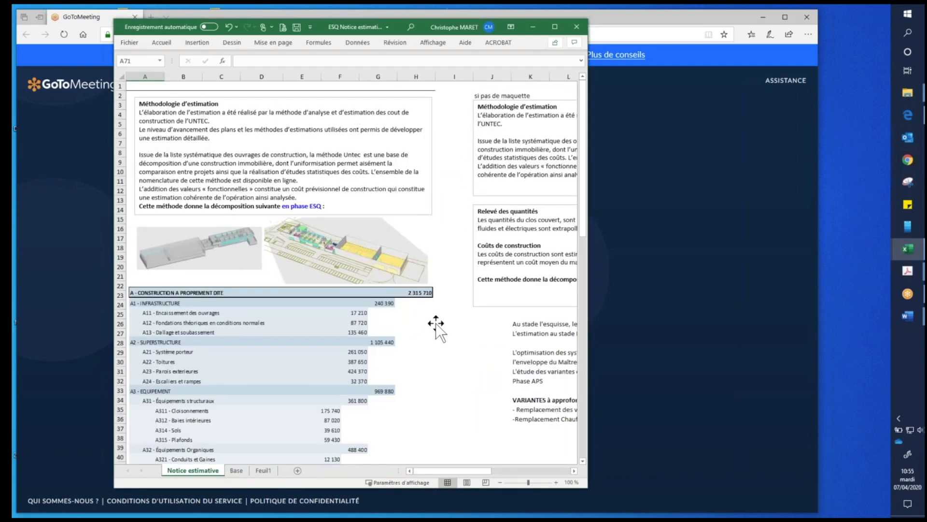
pyautogui.click(463, 229)
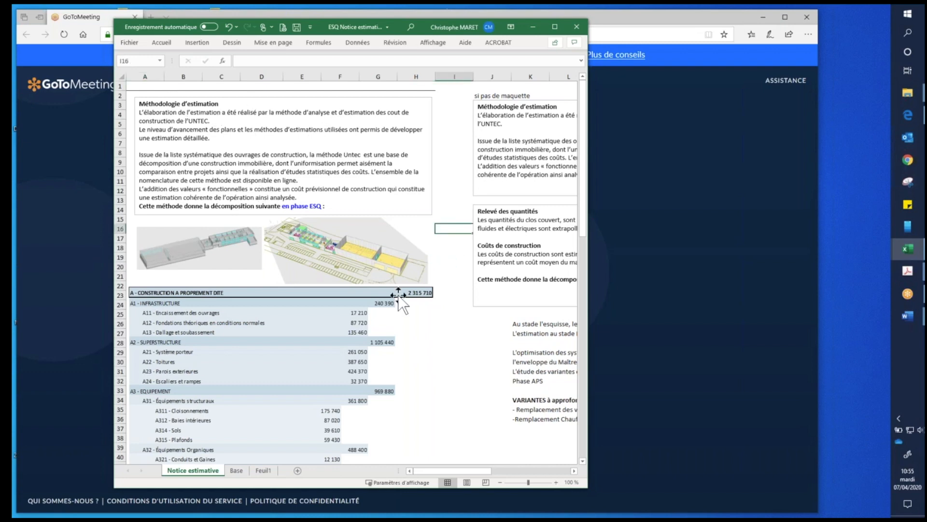
pyautogui.scroll(-4, 461, 307)
pyautogui.scroll(-1, 461, 307)
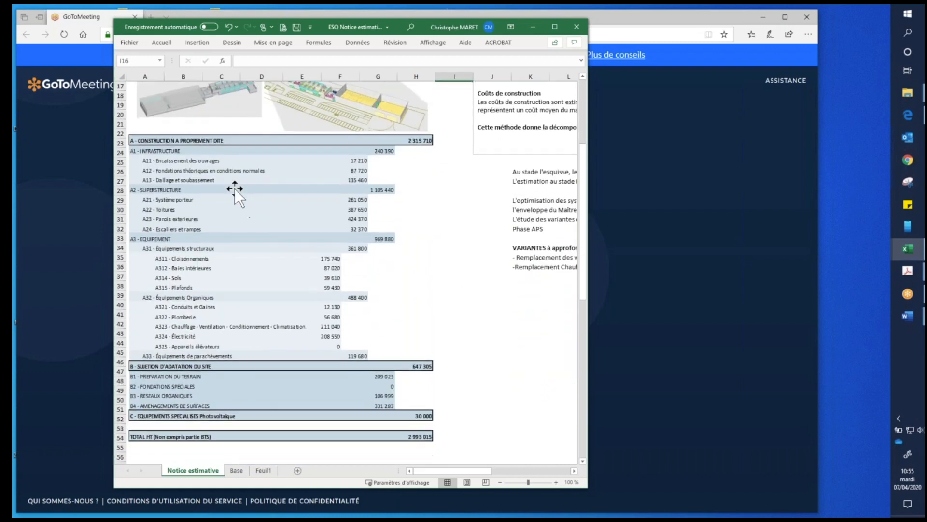
pyautogui.scroll(-5, 463, 327)
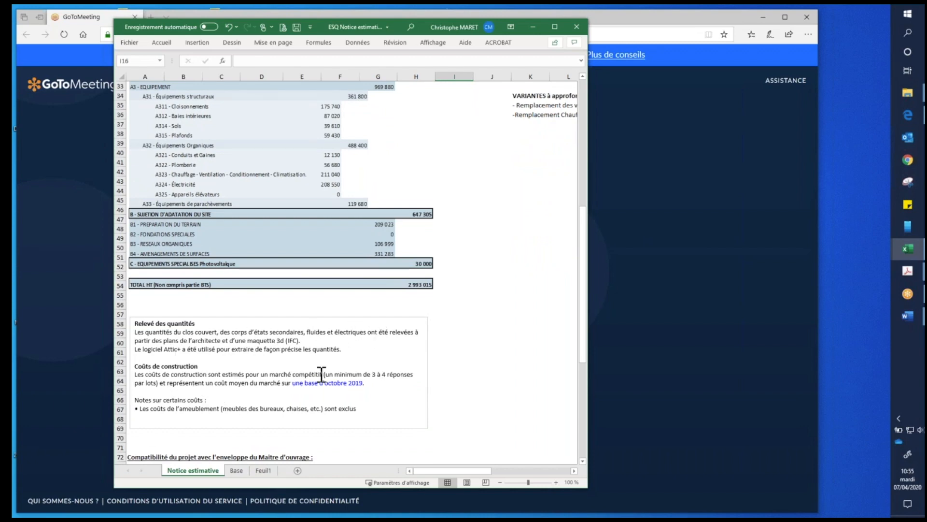
pyautogui.scroll(2, 382, 389)
pyautogui.scroll(8, 418, 290)
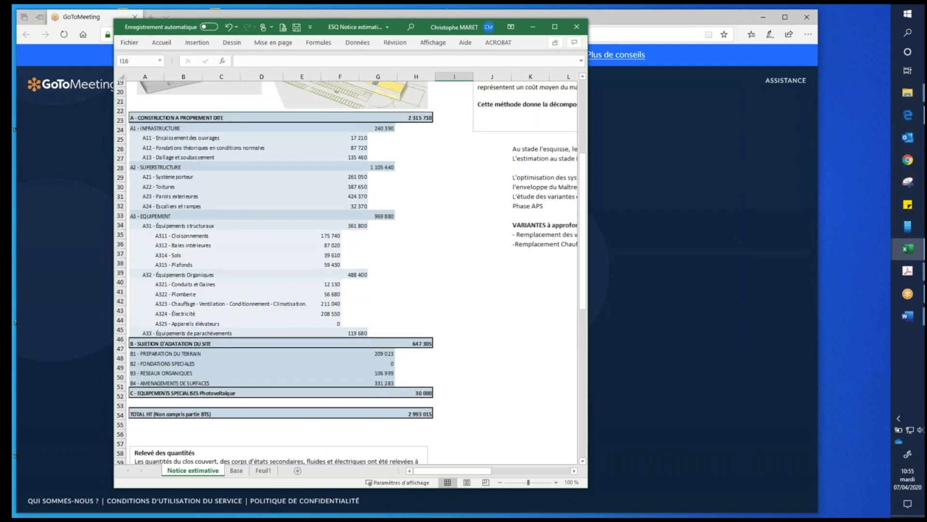
pyautogui.scroll(2, 421, 219)
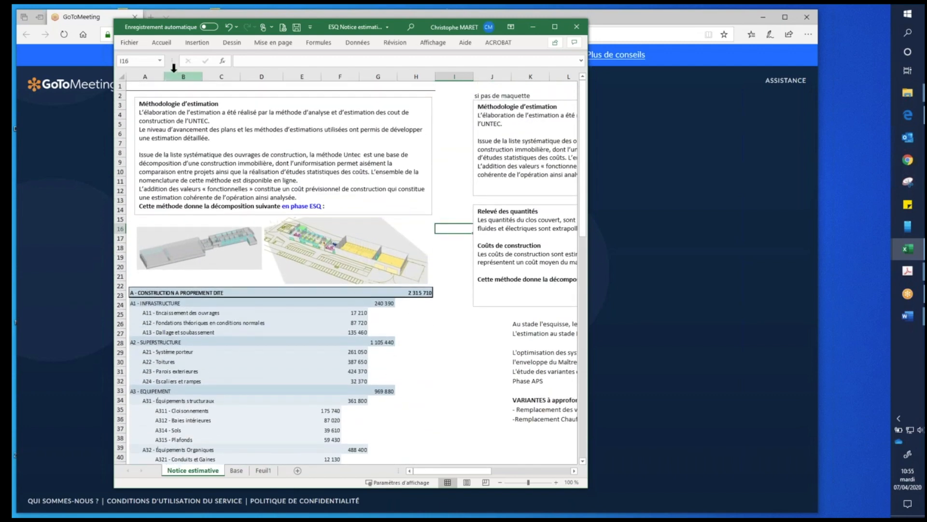
pyautogui.click(145, 86)
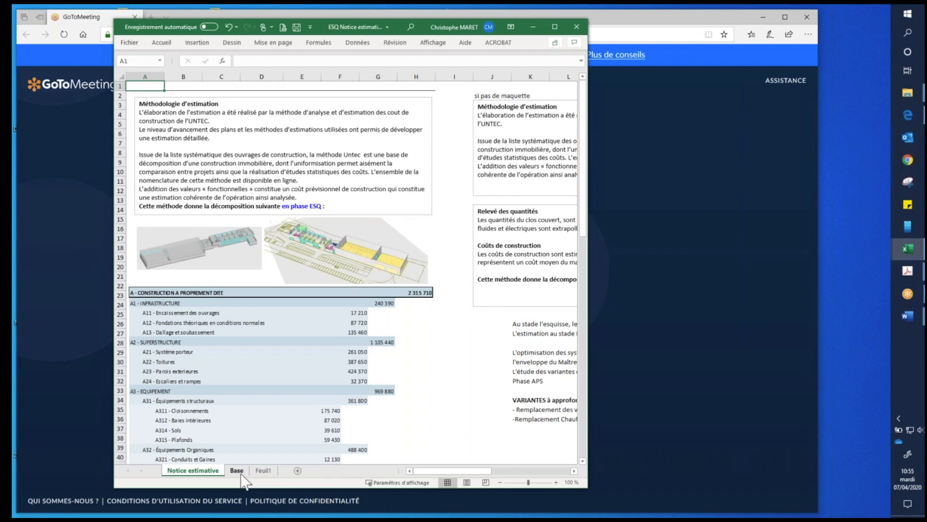
# - Collapse the A1, A2, A31 and A32 detail rows on the Base sheet and check the linked breakdown in Notice estimative
pyautogui.scroll(-2, 428, 378)
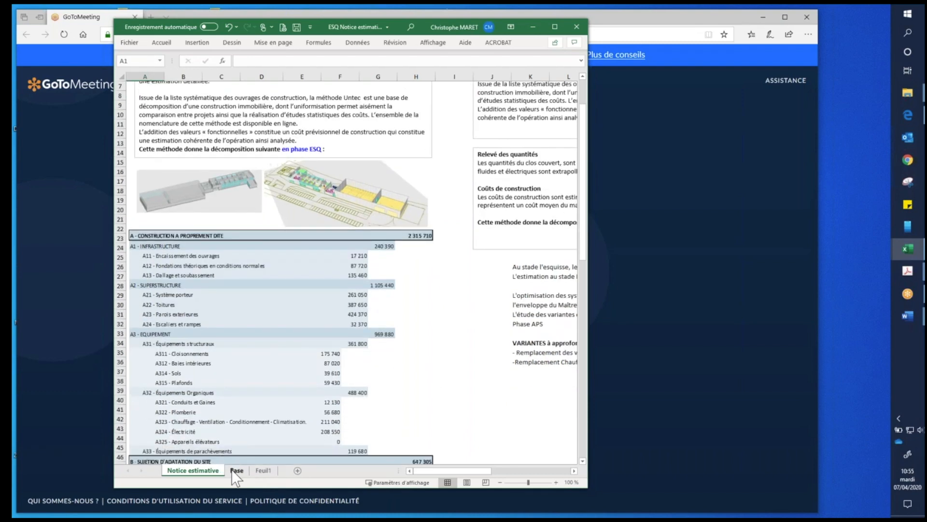
pyautogui.click(236, 471)
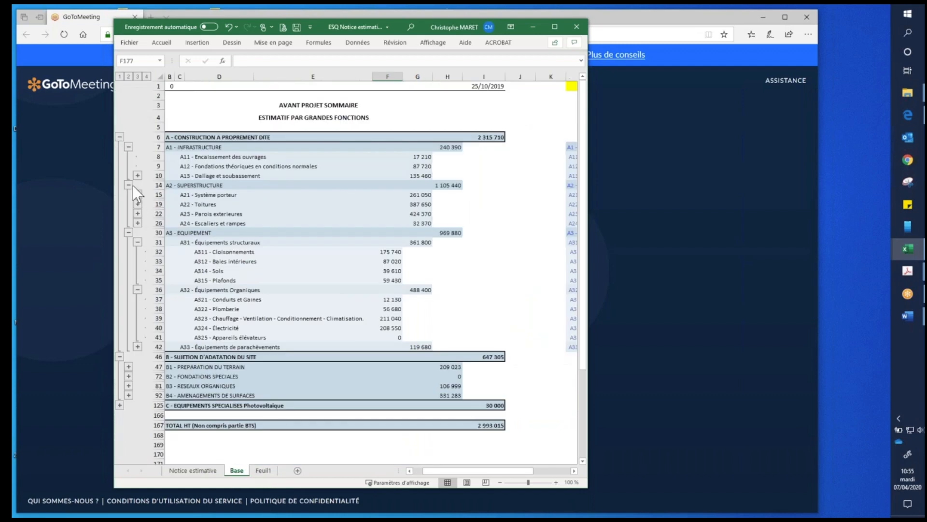
pyautogui.click(128, 147)
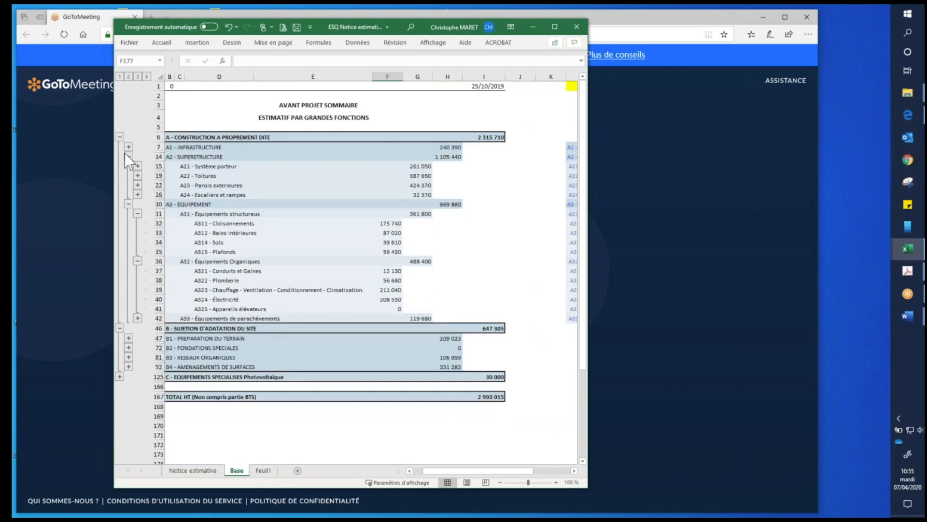
pyautogui.click(128, 156)
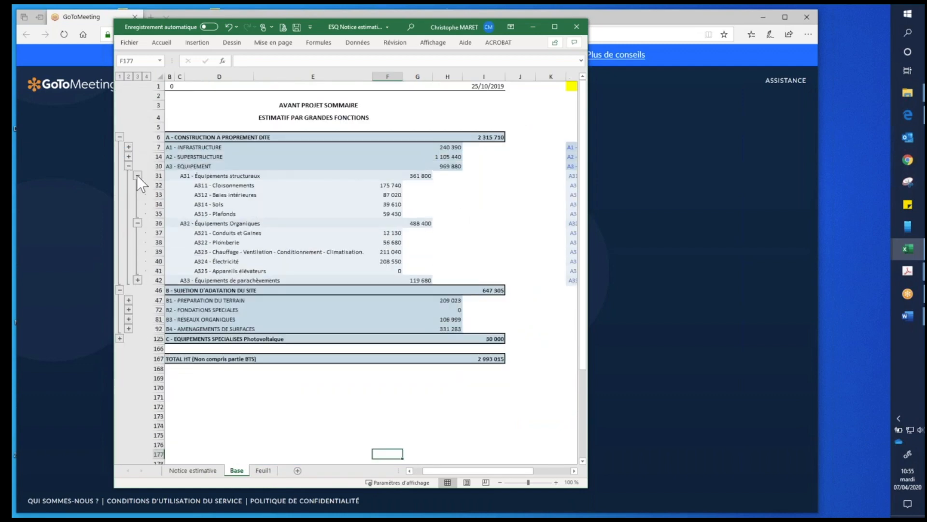
pyautogui.click(138, 175)
pyautogui.click(138, 185)
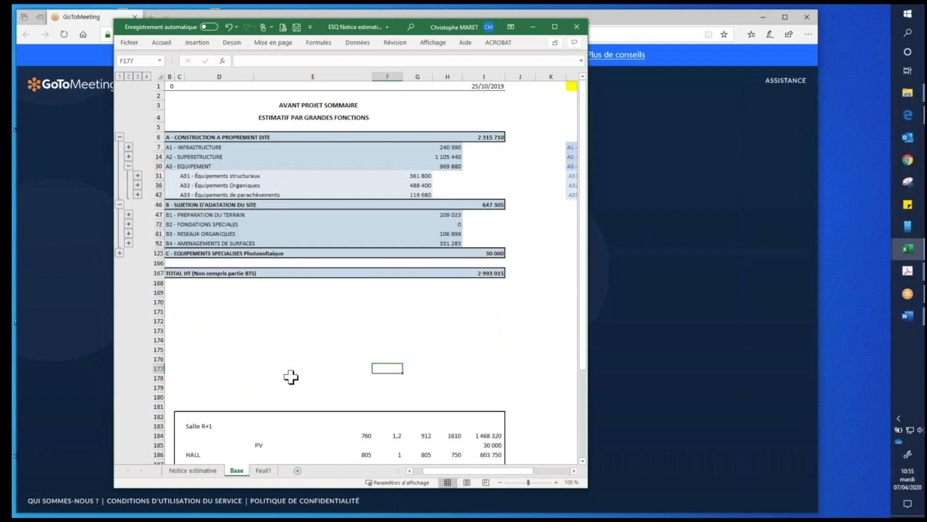
pyautogui.click(193, 470)
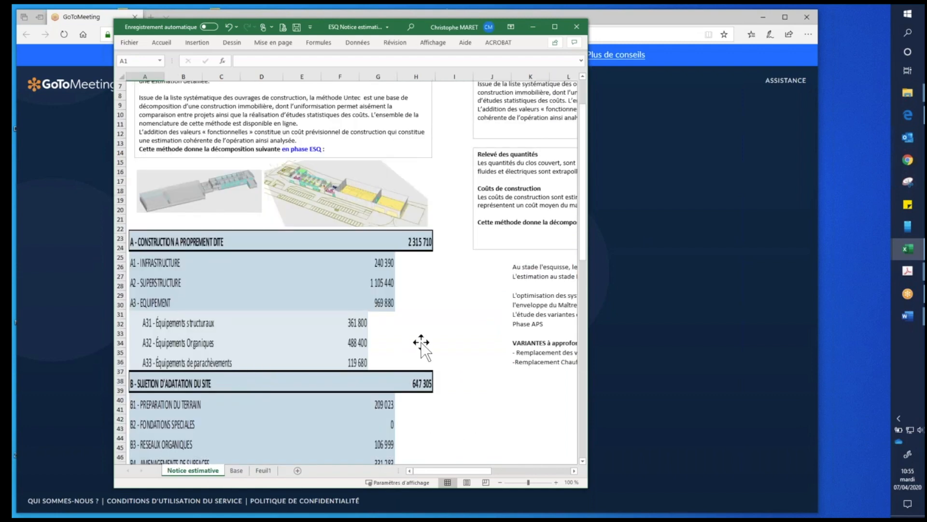
pyautogui.click(456, 372)
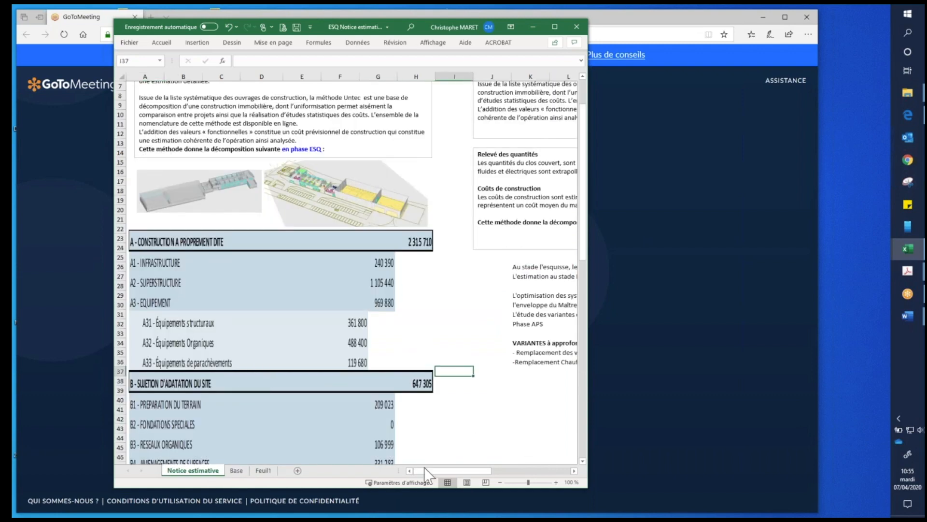
# - Shrink the linked cost breakdown picture slightly on the Notice estimative sheet, then deselect it and review the resized breakdown
pyautogui.click(354, 430)
pyautogui.scroll(-5, 453, 303)
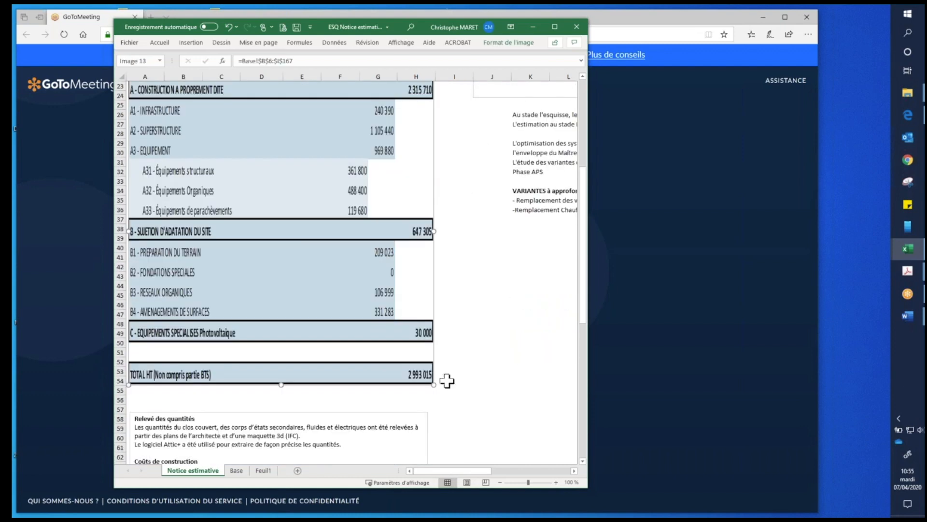
pyautogui.moveTo(430, 223); pyautogui.dragTo(429, 179)
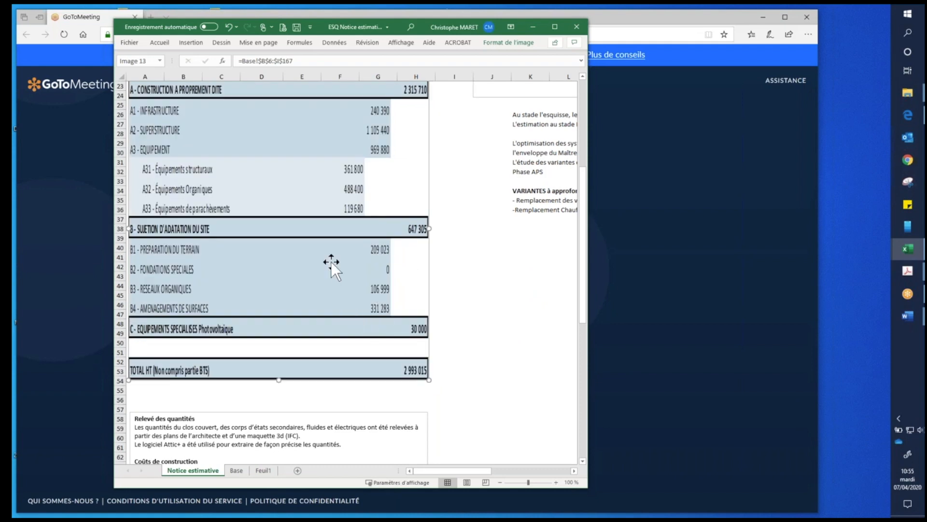
pyautogui.click(524, 285)
pyautogui.click(521, 377)
pyautogui.scroll(3, 483, 326)
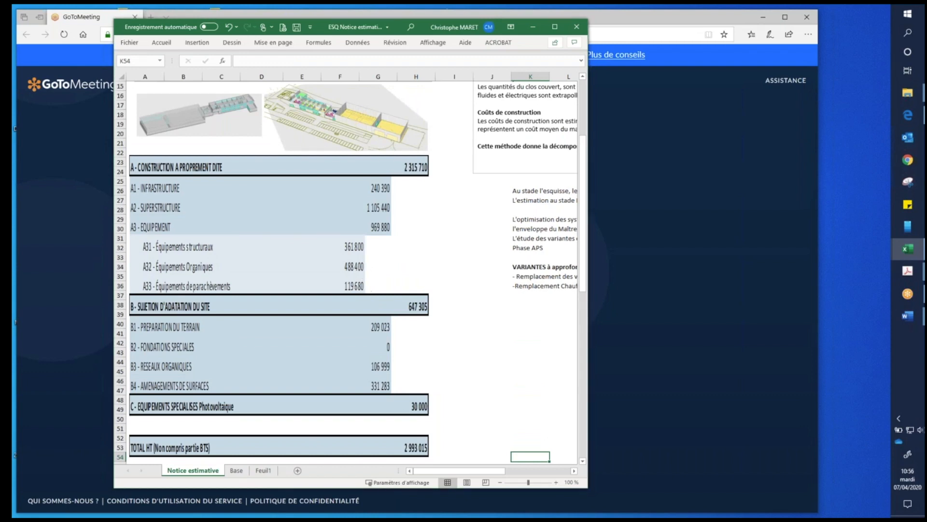
# - Move the estimate notice workbook's window off the shared screen and switch between the Acrobat and Excel windows
pyautogui.click(908, 271)
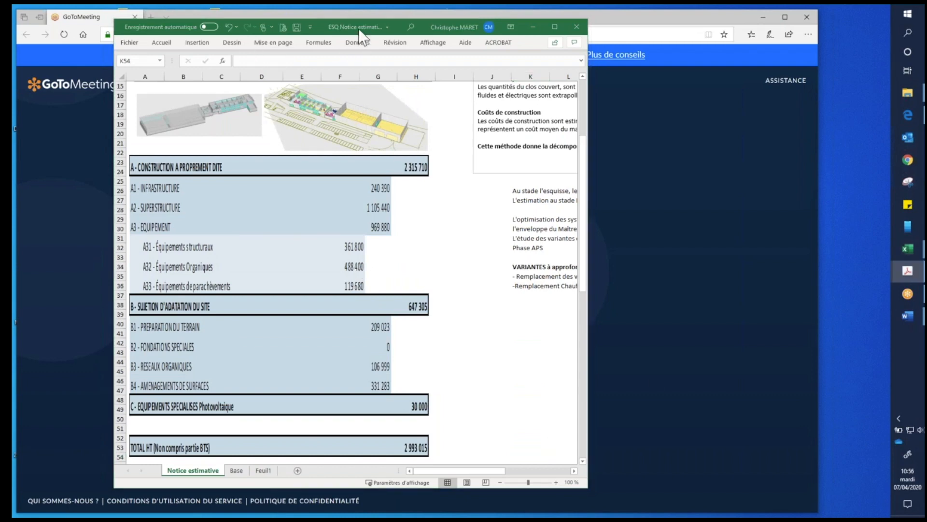
pyautogui.moveTo(359, 29); pyautogui.dragTo(0, 29)
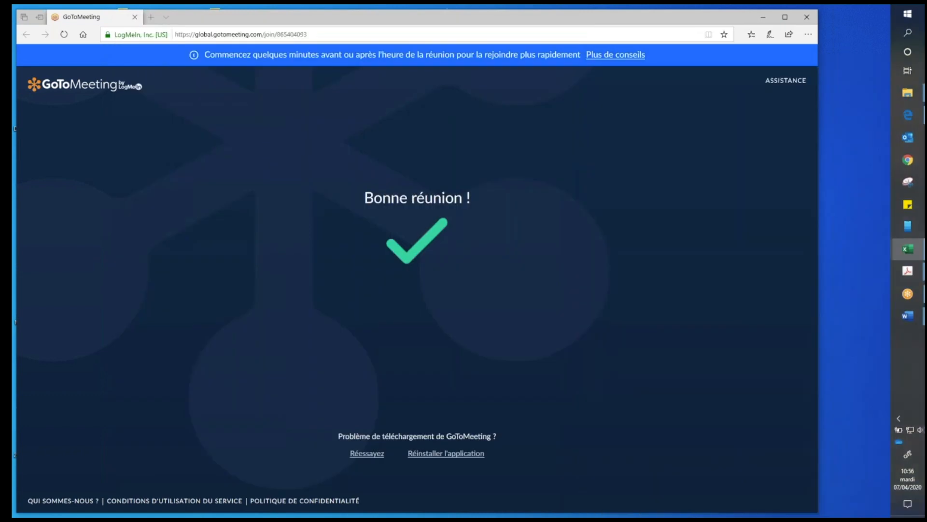
pyautogui.hotkey('alt', 'Tab')
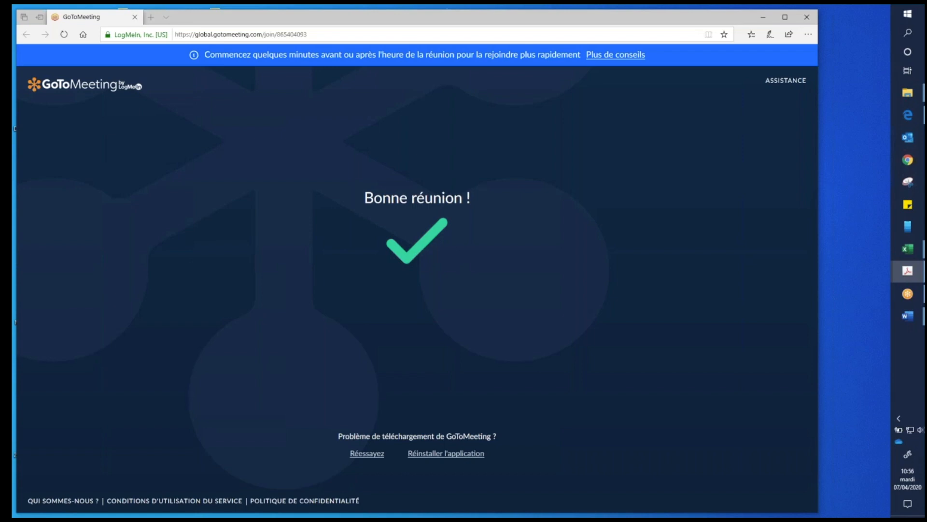
pyautogui.hotkey('alt', 'Tab')
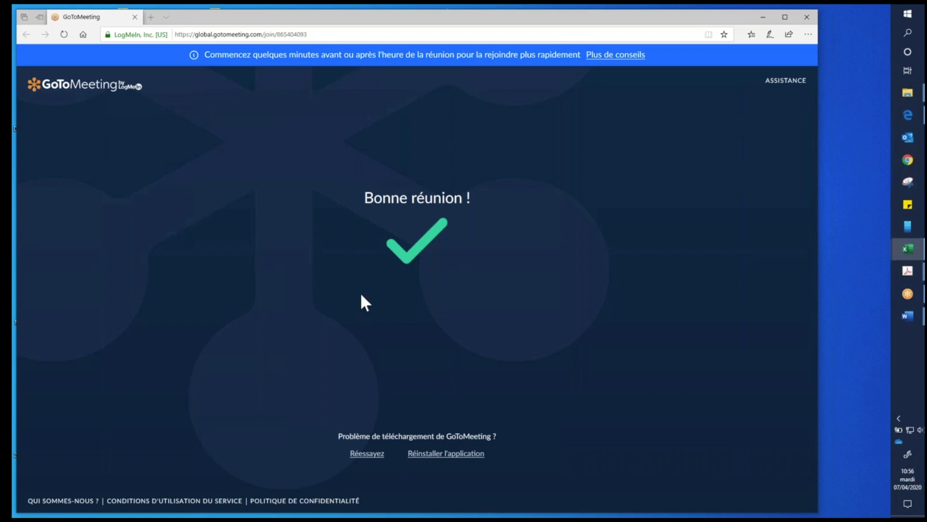
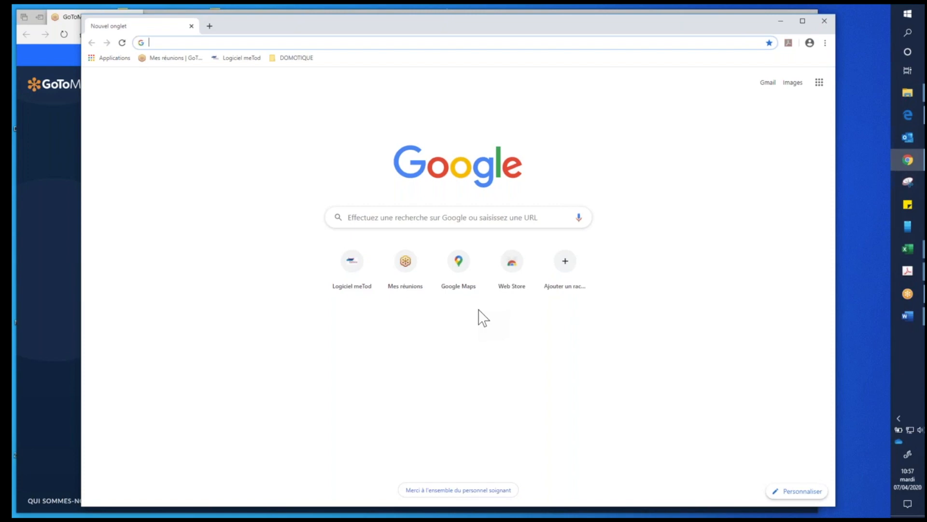
# - Open the Logiciel meTod login page and sign in with the saved account identifier and password
pyautogui.click(239, 57)
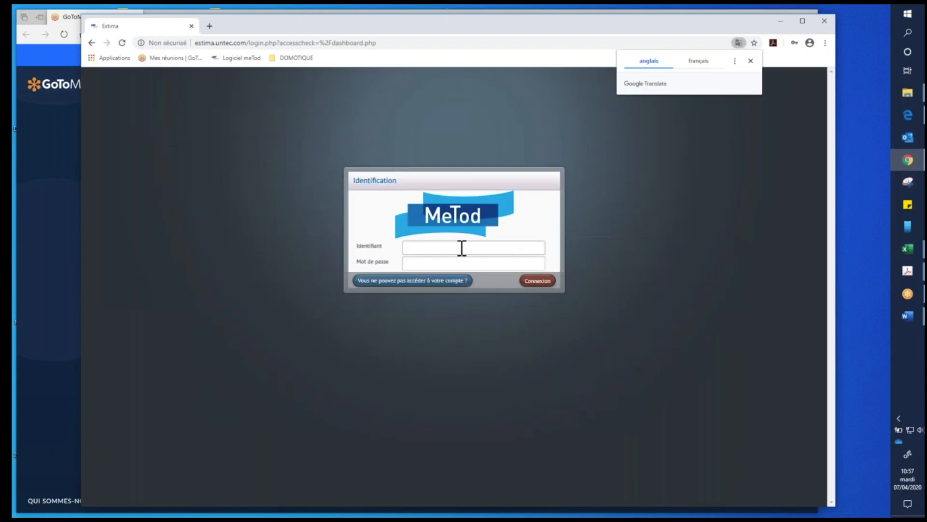
pyautogui.click(462, 248)
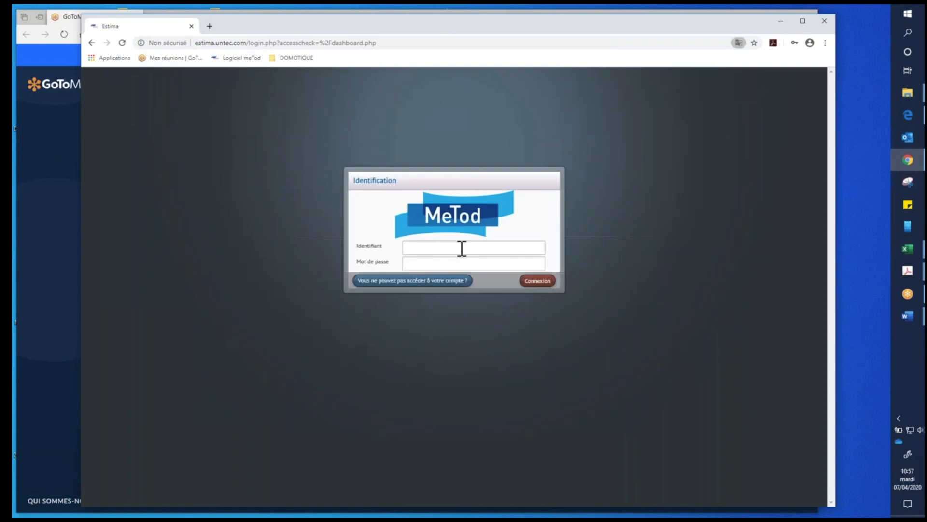
pyautogui.click(486, 276)
pyautogui.click(534, 284)
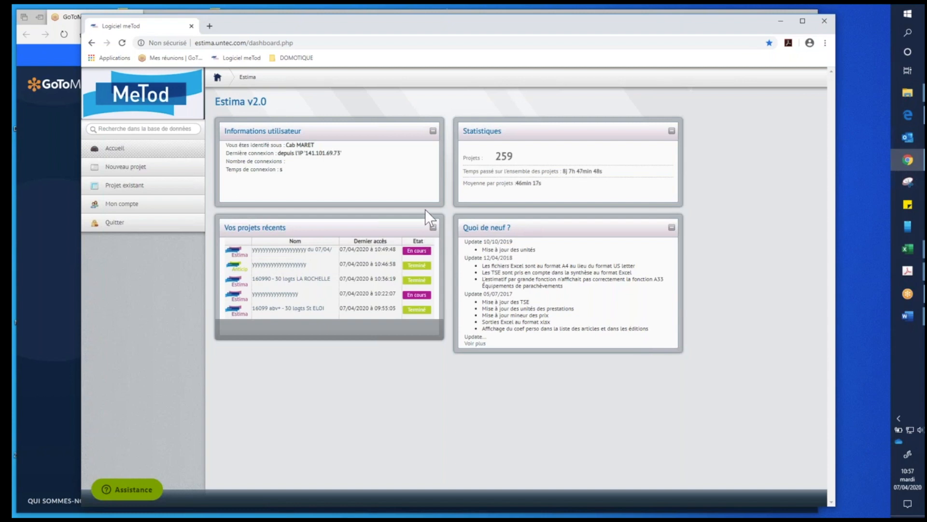
# - Open the Anticip project 16033 - Contruction de Bureaux - CHAURAY from the existing projects list
pyautogui.click(138, 194)
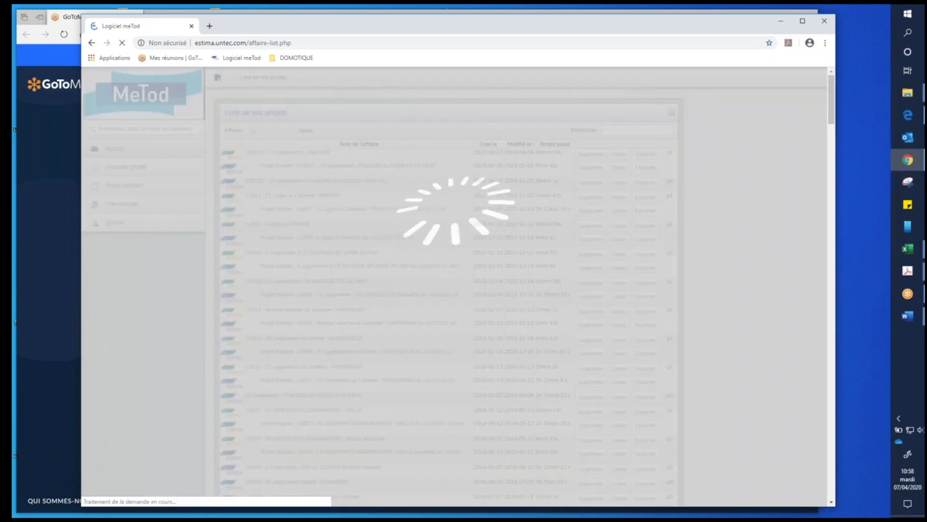
pyautogui.scroll(-6, 398, 314)
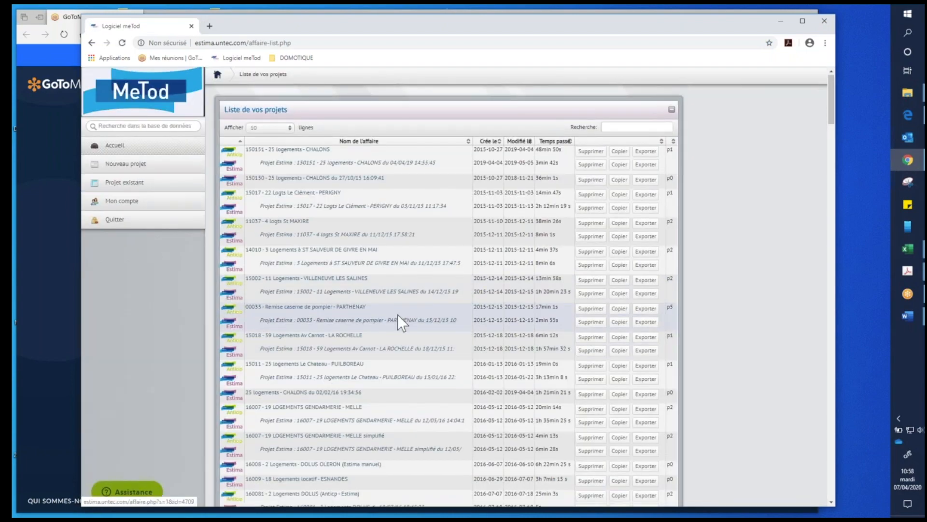
pyautogui.scroll(-8, 398, 315)
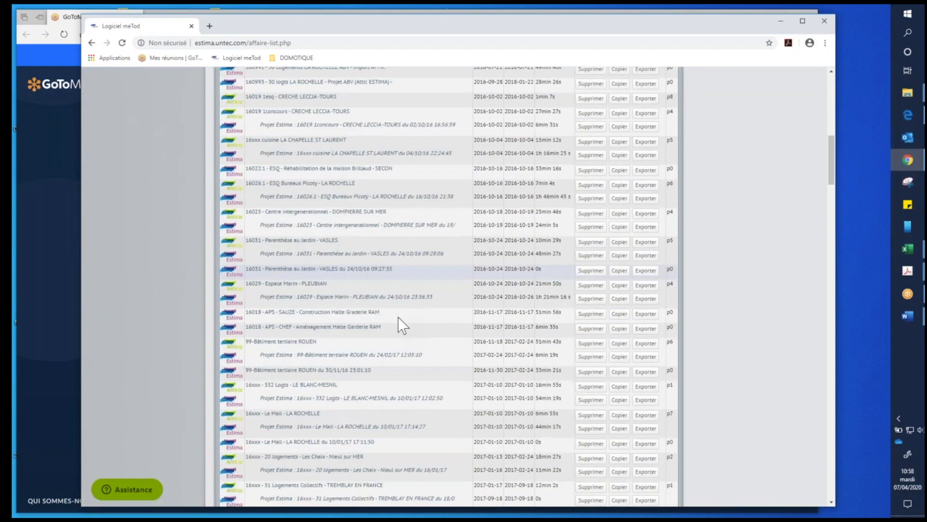
pyautogui.scroll(-1, 351, 327)
pyautogui.click(323, 298)
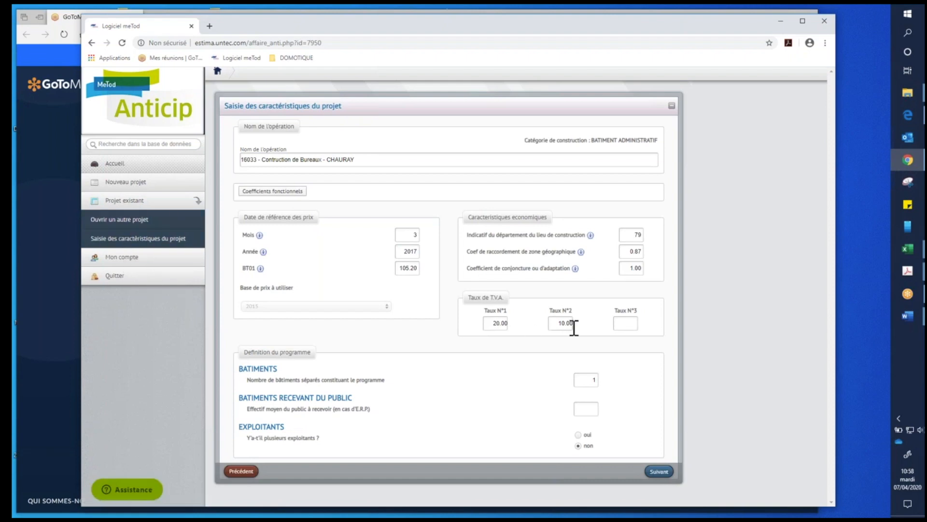
# - Return to the existing projects list and open the Estima project 19xxx - 3 Logements adaptés - NIORT
pyautogui.click(155, 203)
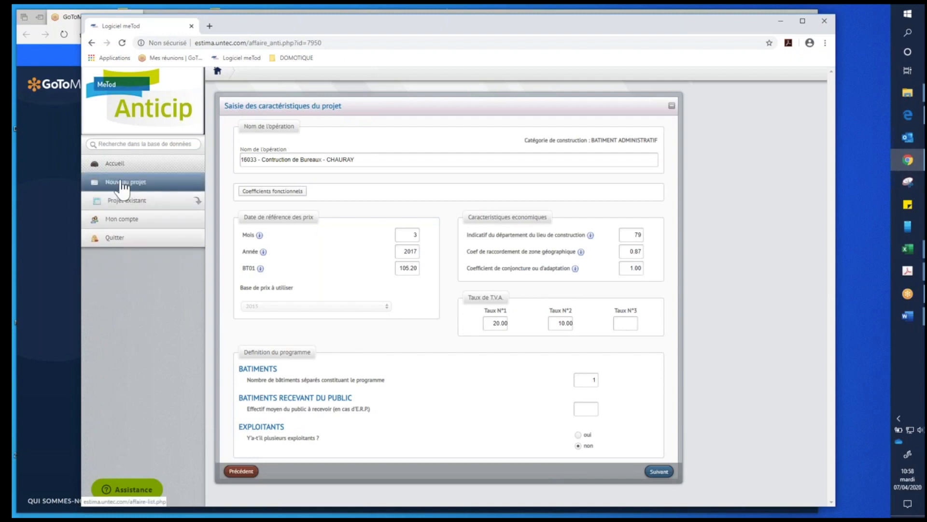
pyautogui.click(129, 201)
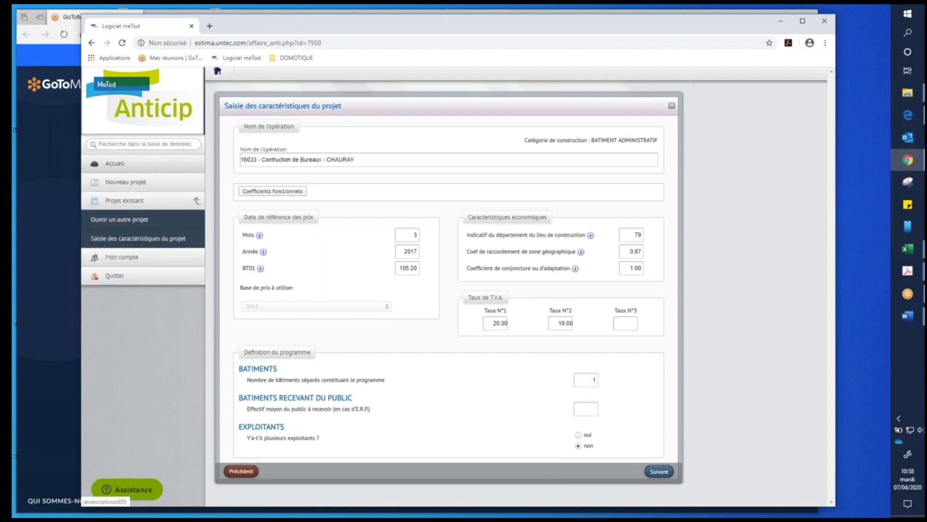
pyautogui.click(144, 222)
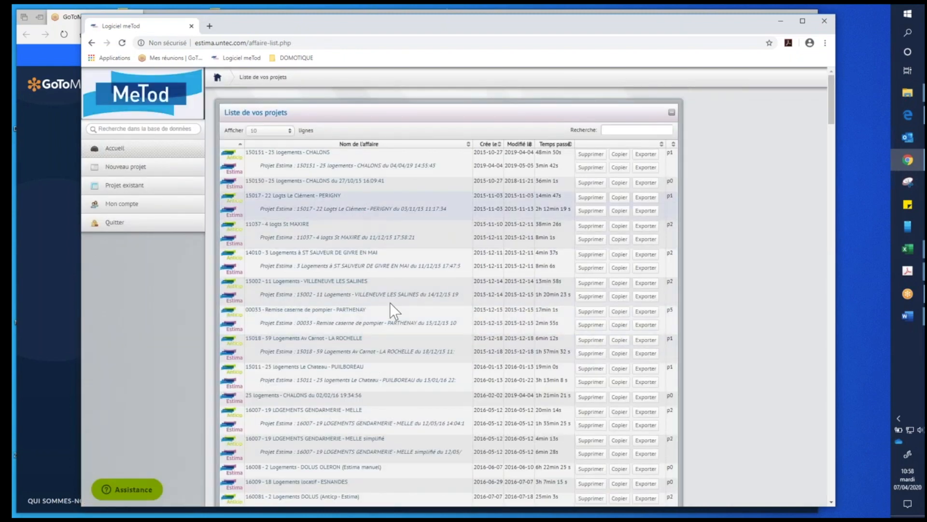
pyautogui.scroll(-20, 390, 302)
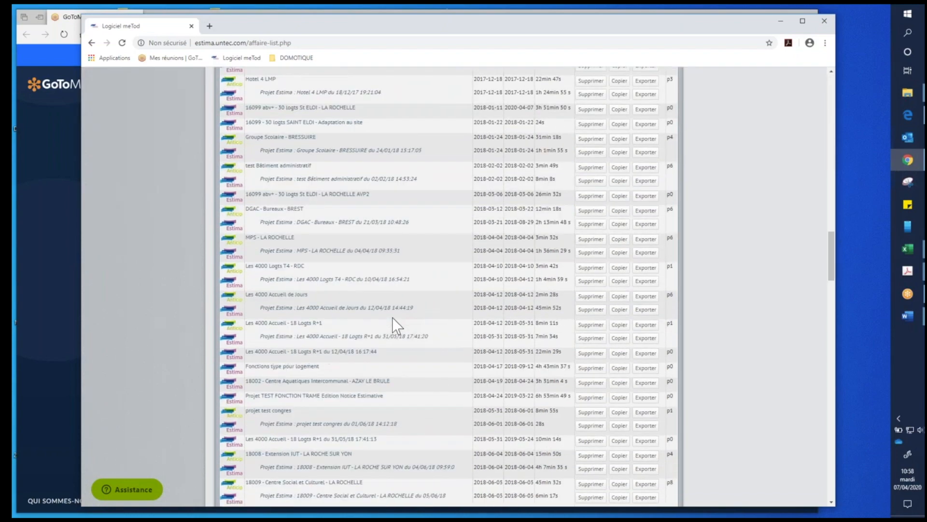
pyautogui.scroll(-15, 394, 325)
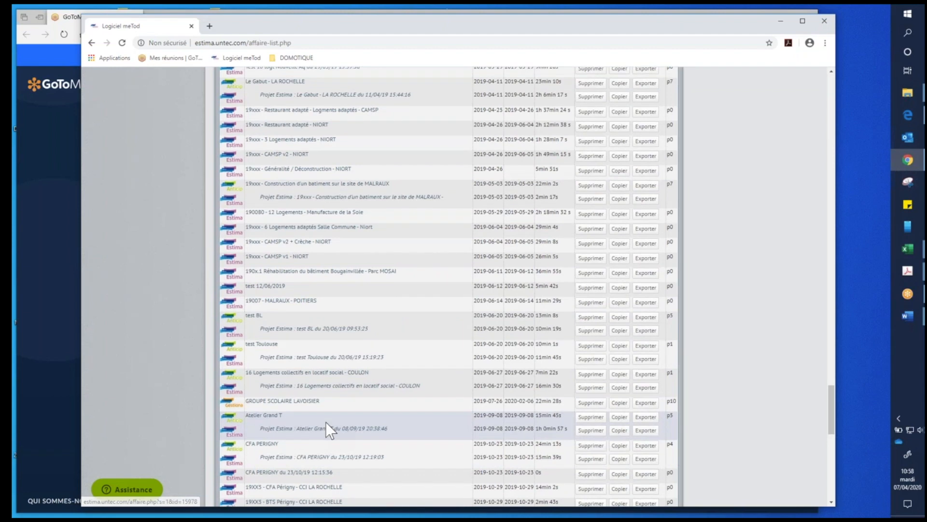
pyautogui.scroll(-3, 326, 423)
pyautogui.scroll(3, 326, 422)
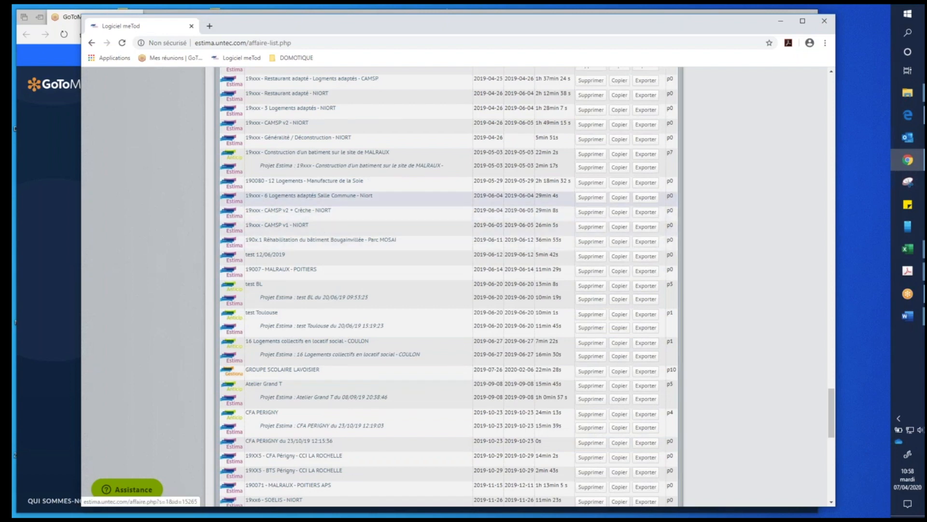
pyautogui.click(307, 111)
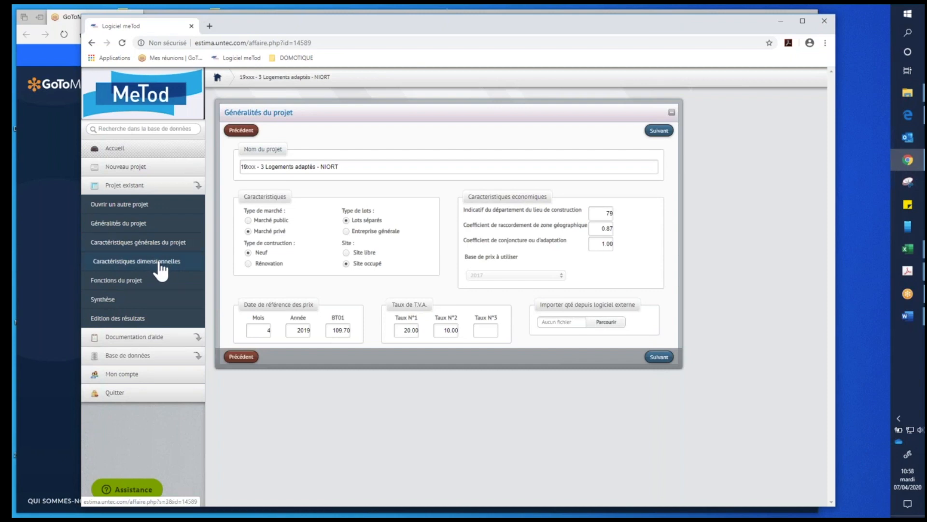
# - Export the Estimatif par lots document in Excel format from the project's results editions, keeping the grouping level at Tous
pyautogui.click(136, 319)
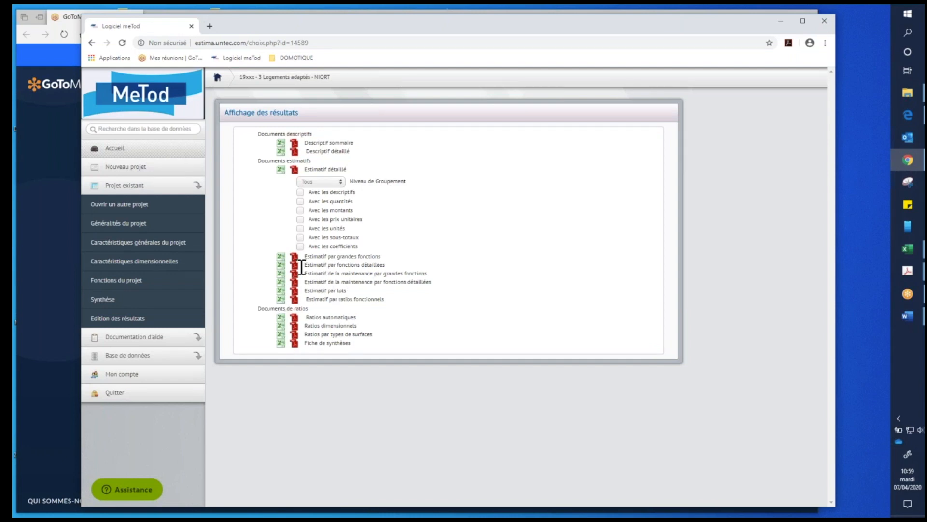
pyautogui.click(341, 181)
pyautogui.click(343, 190)
pyautogui.scroll(-1, 128, 292)
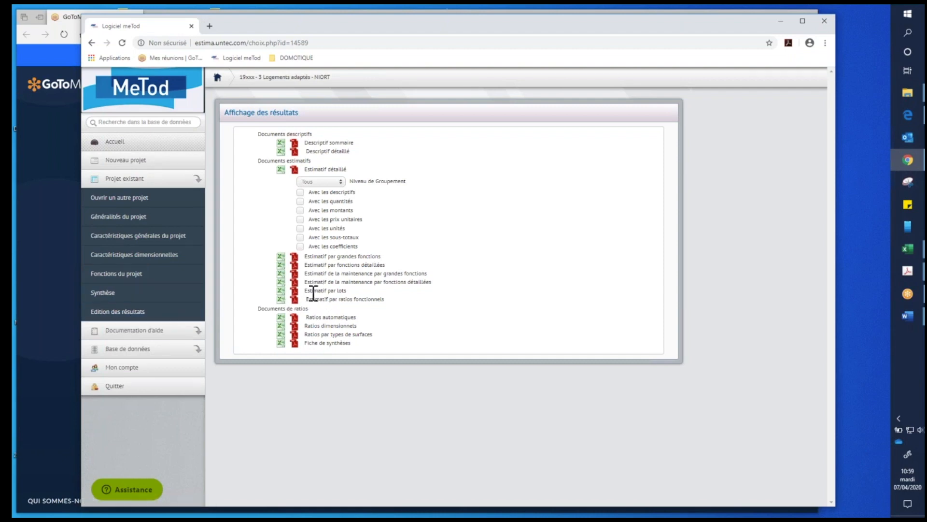
pyautogui.click(281, 291)
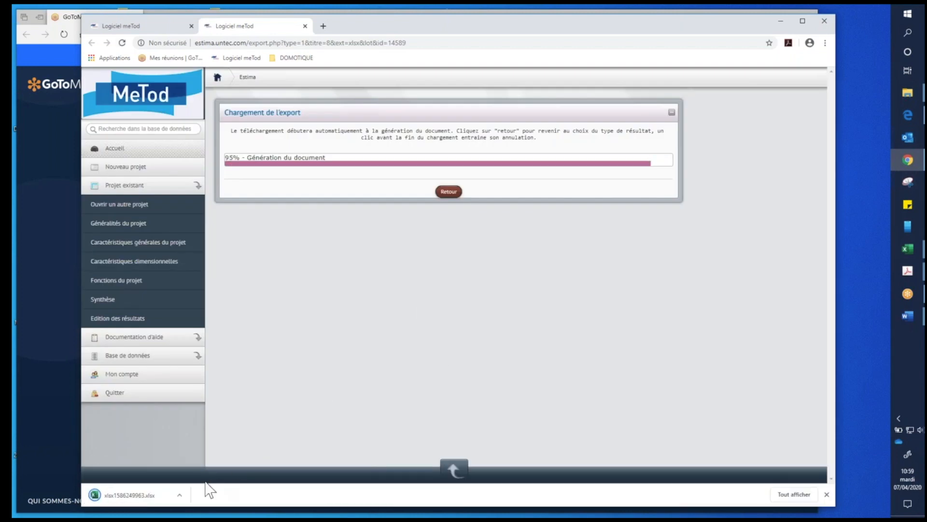
# - Open the downloaded Estimatif par lots workbook in Excel and enable editing
pyautogui.click(180, 493)
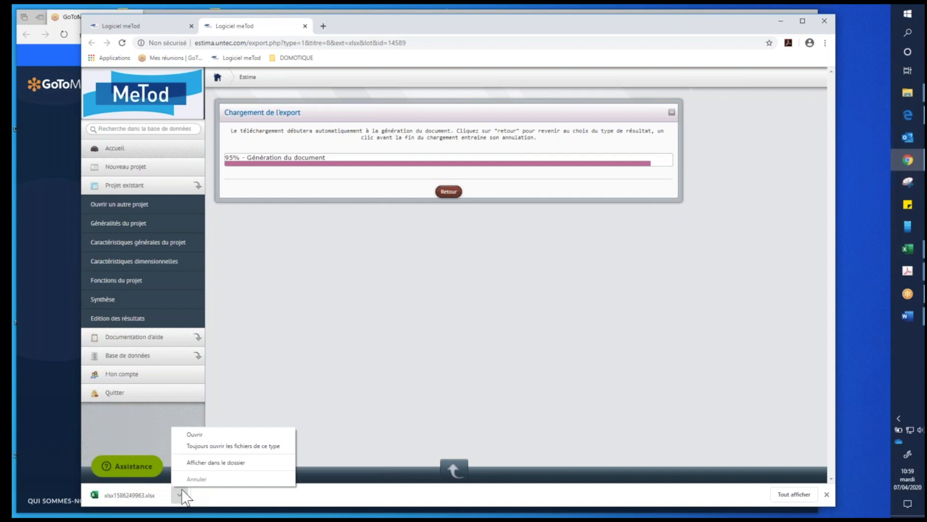
pyautogui.click(196, 433)
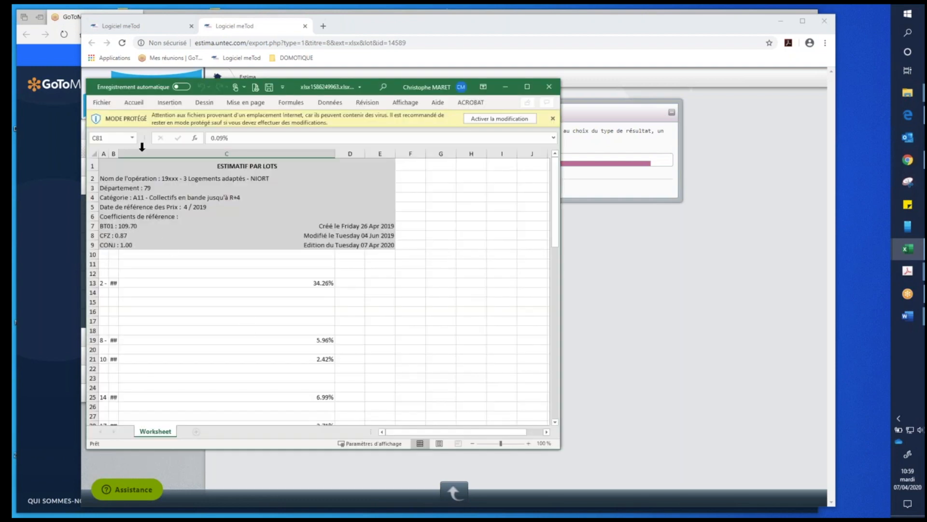
pyautogui.click(481, 119)
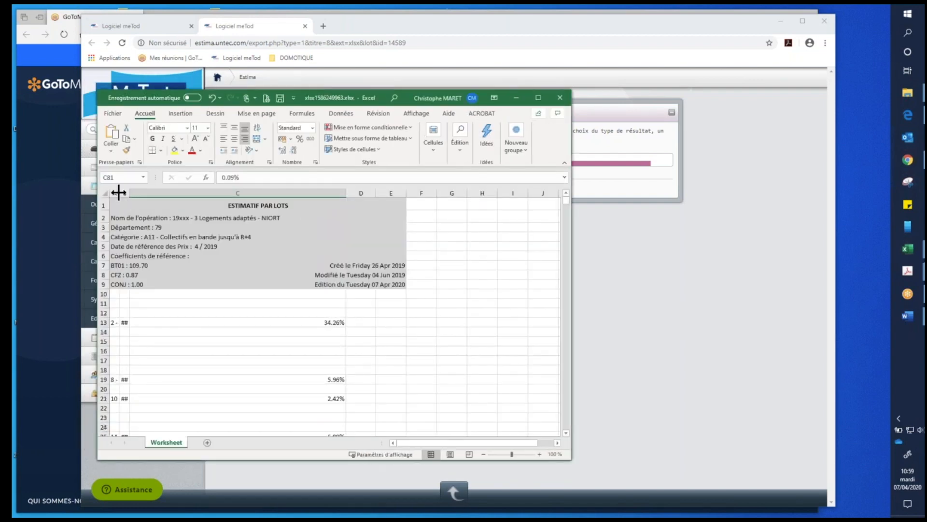
# - Widen column B and the workbook window to review the amounts per lot, then close the workbook without saving
pyautogui.moveTo(129, 193); pyautogui.dragTo(258, 193)
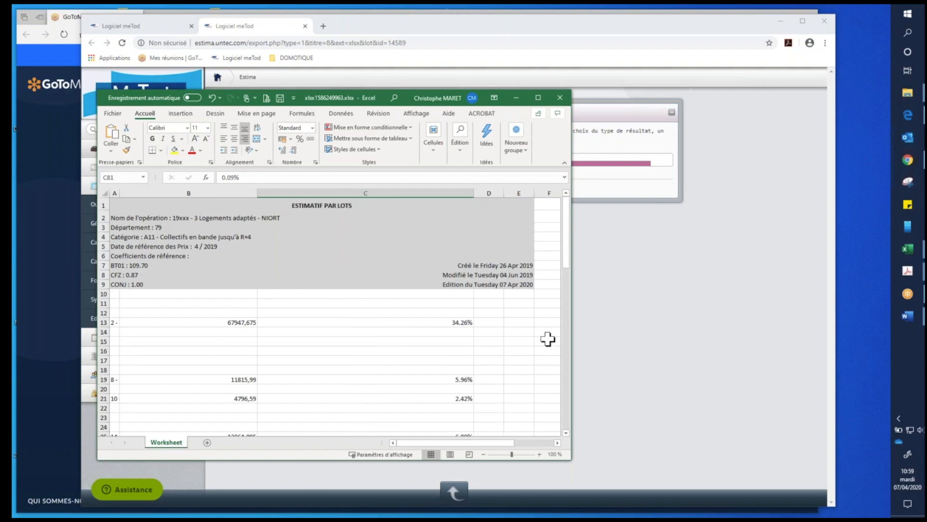
pyautogui.moveTo(573, 327); pyautogui.dragTo(816, 323)
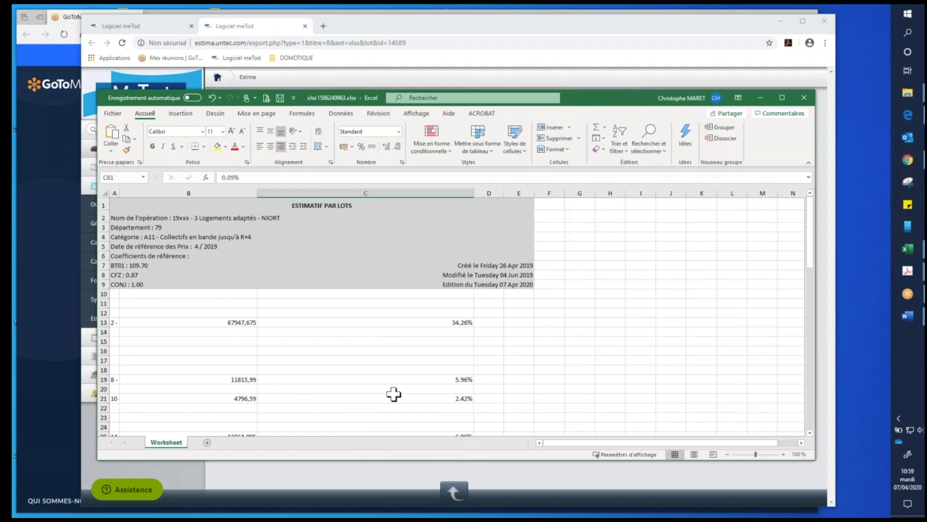
pyautogui.scroll(-7, 347, 377)
pyautogui.scroll(-20, 348, 377)
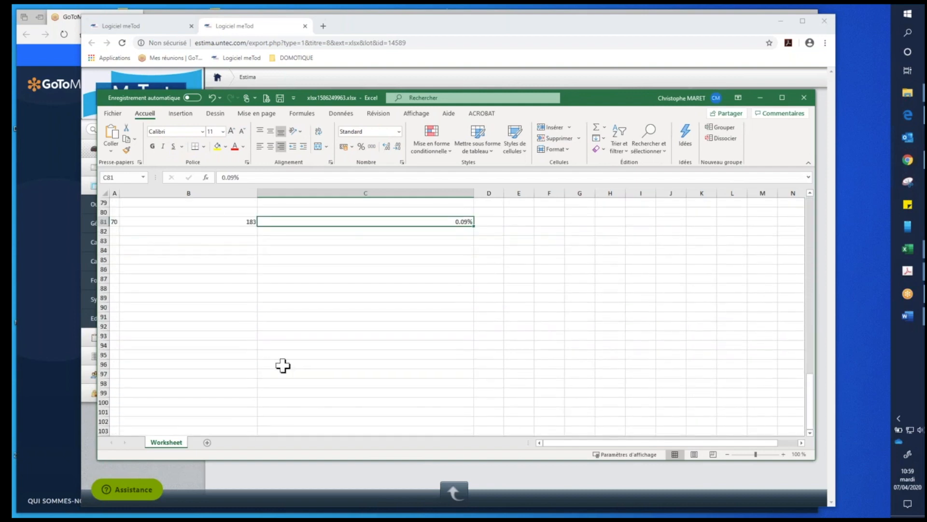
pyautogui.scroll(20, 251, 361)
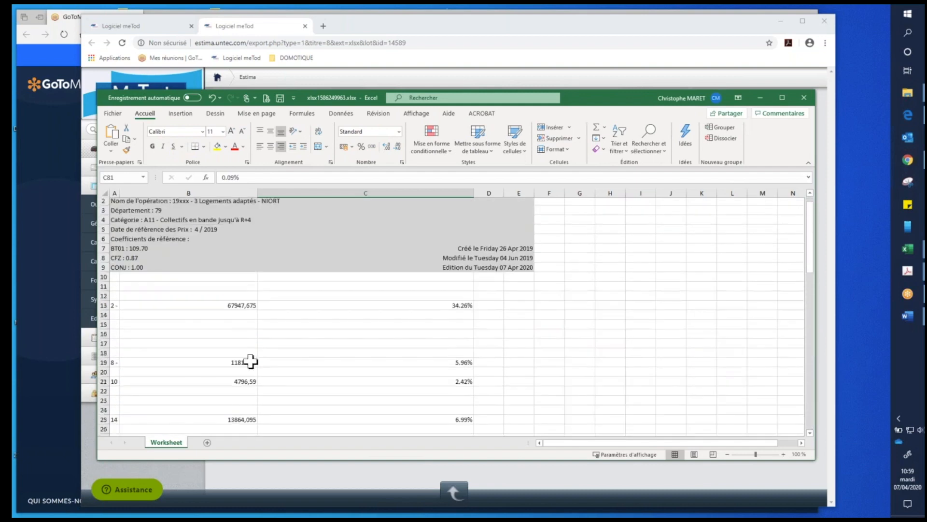
pyautogui.click(805, 98)
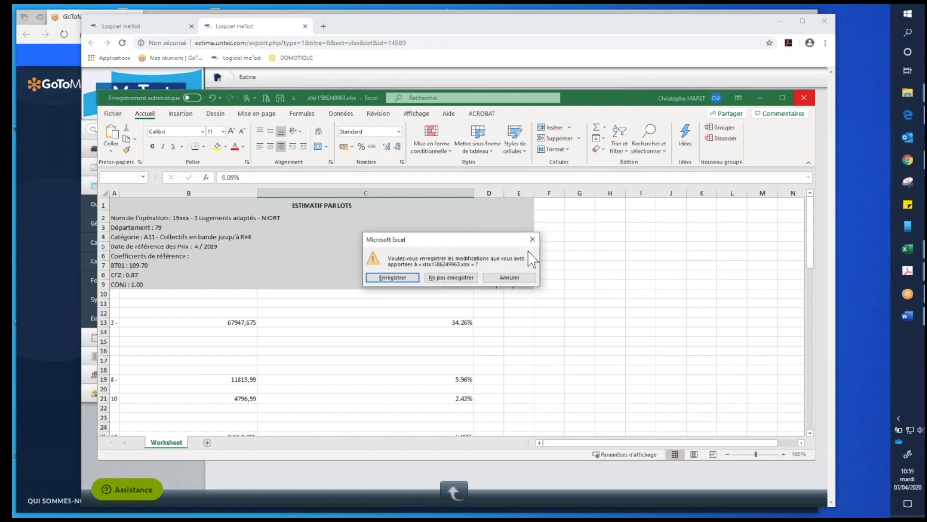
pyautogui.click(473, 278)
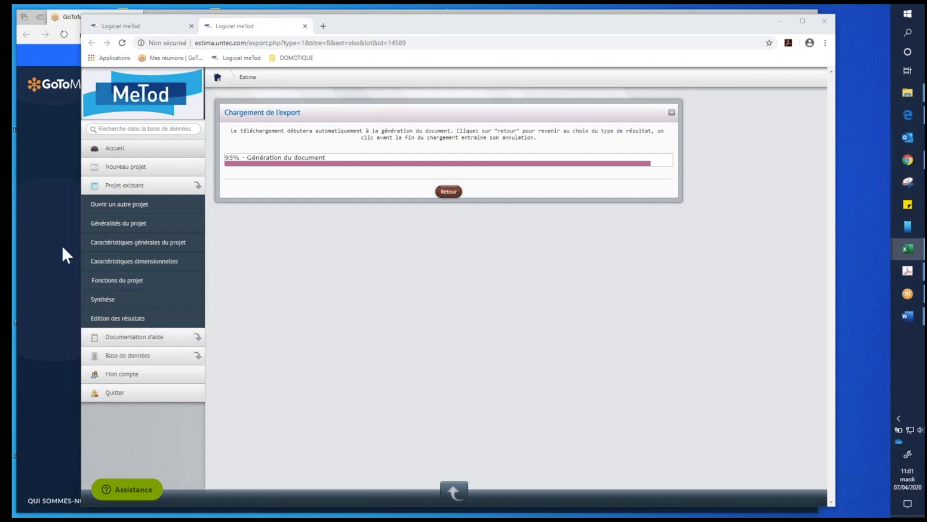
# - Open the project's function list in MeTod and examine the infrastructure, superstructure and equipment branches
pyautogui.click(132, 281)
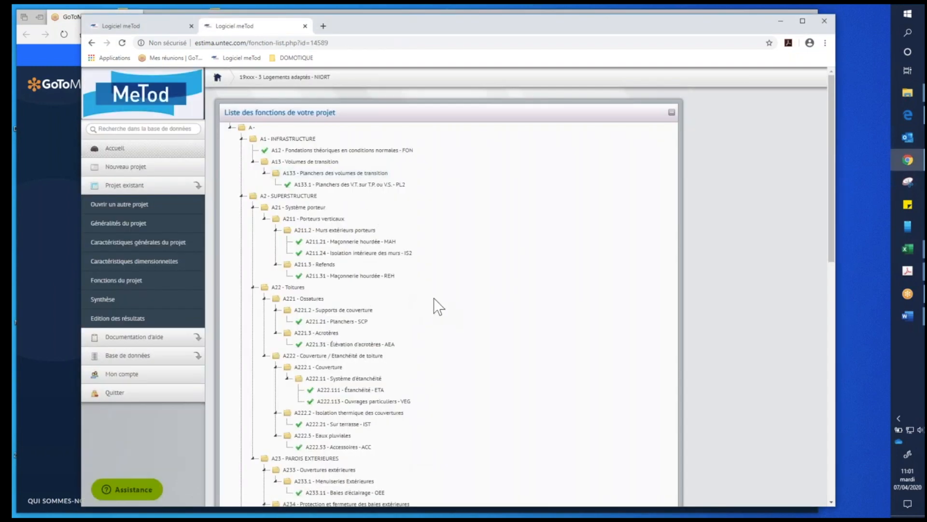
pyautogui.scroll(-3, 477, 246)
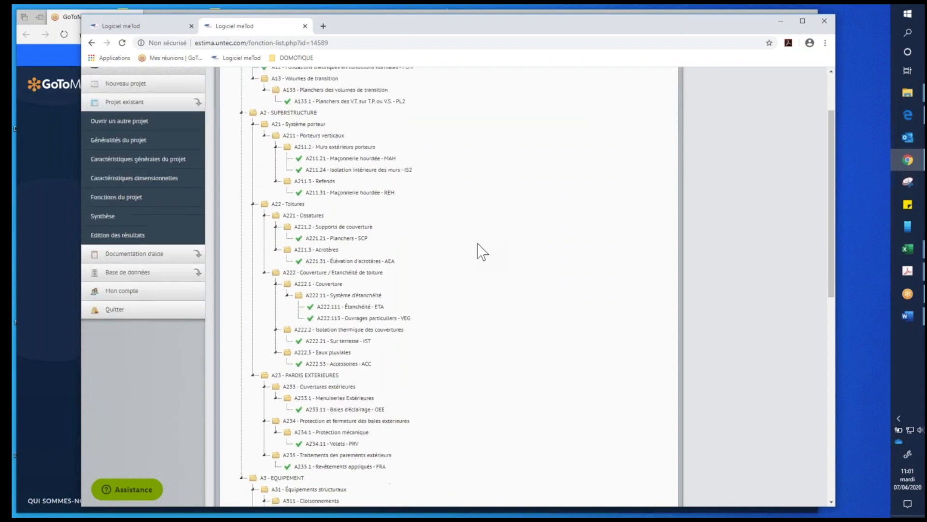
pyautogui.scroll(3, 476, 248)
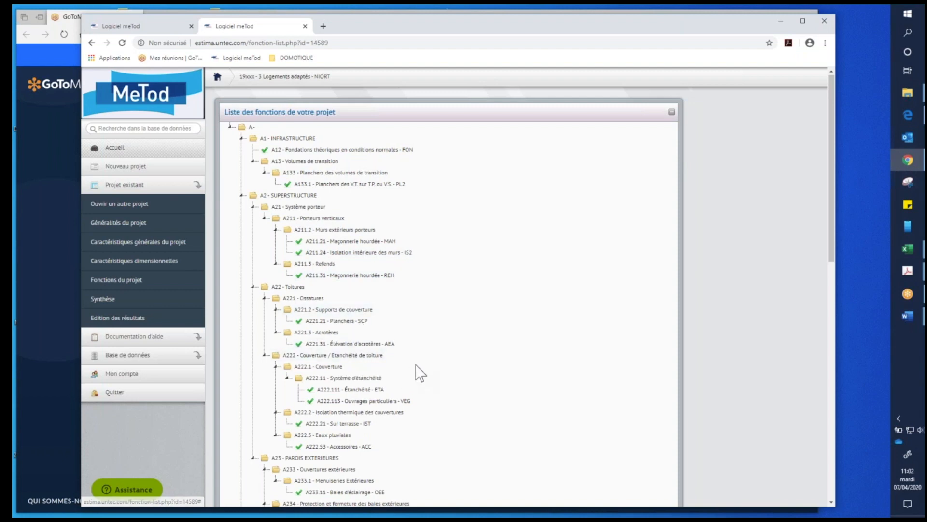
# - Open the article entry of function A12 Fondations théoriques en conditions normales and advance through the functions that follow it
pyautogui.click(313, 151)
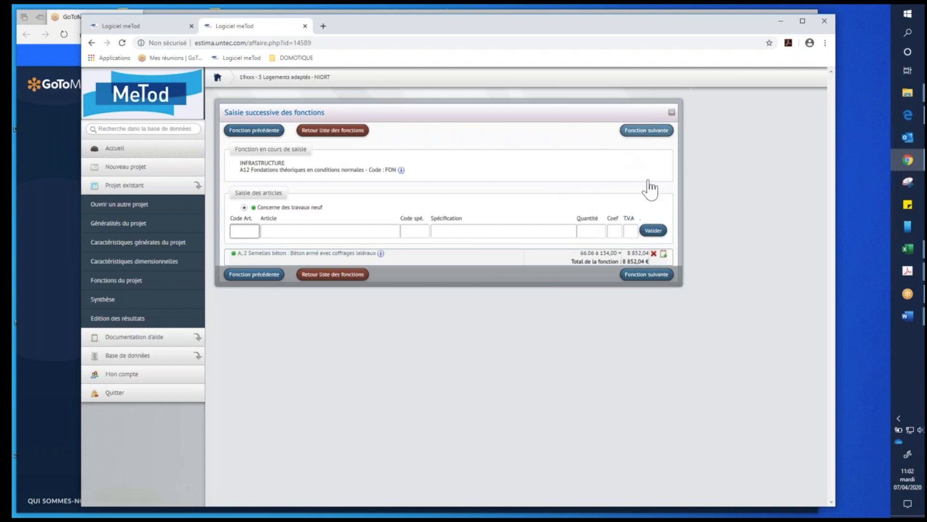
pyautogui.click(646, 130)
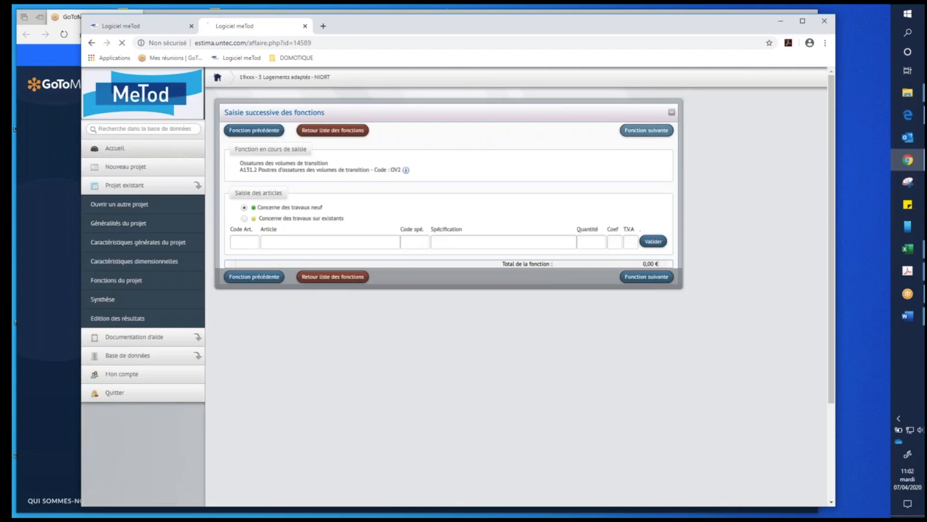
pyautogui.click(647, 130)
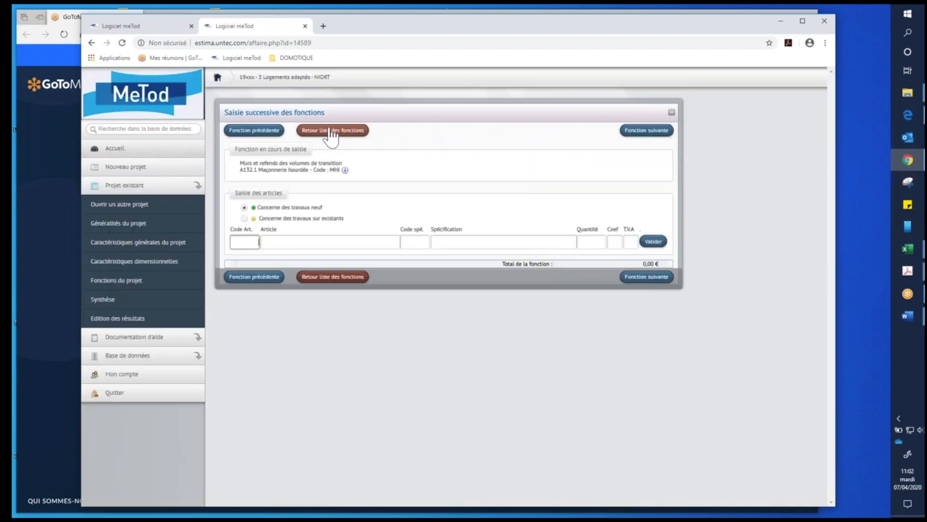
# - Return to the function list and review the project's functions down to A33 Équipements de parachèvements
pyautogui.click(327, 132)
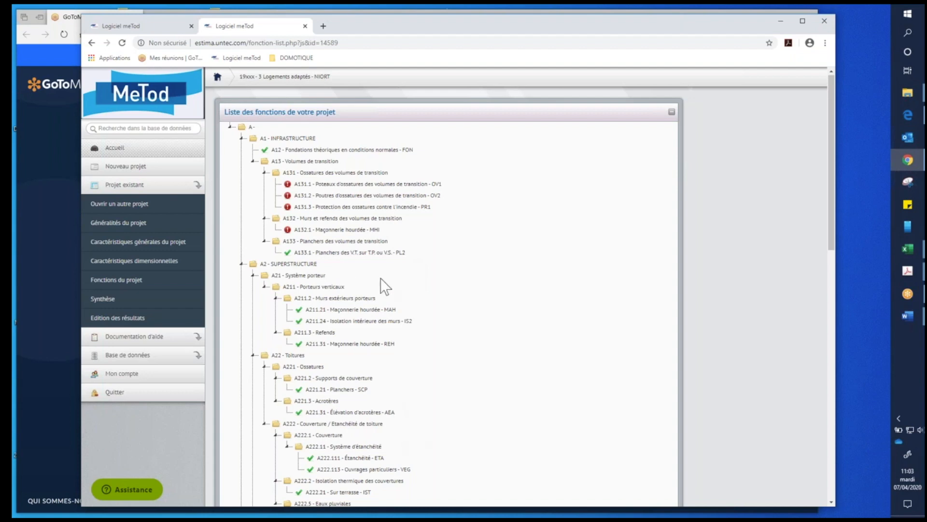
pyautogui.scroll(-2, 370, 425)
pyautogui.scroll(-6, 370, 424)
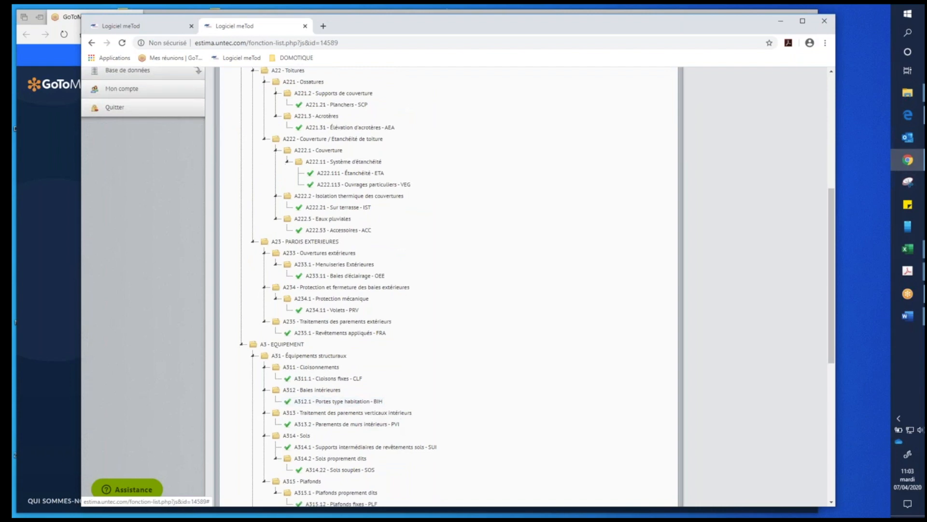
pyautogui.scroll(-4, 387, 397)
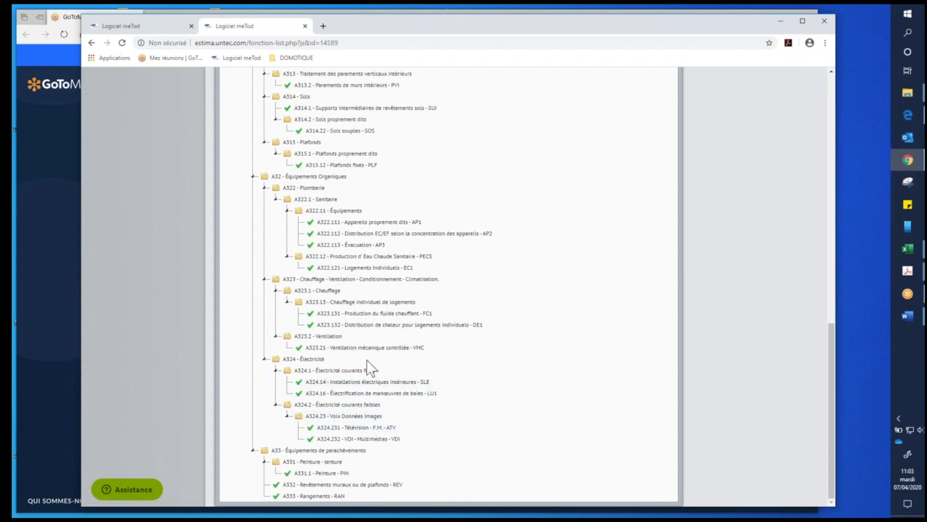
# - Open the article entry of A323.21 Ventilation mécanique contrôlée and load its VMC pour logements collectifs (2), double flux thermodynamique article into the form
pyautogui.click(341, 348)
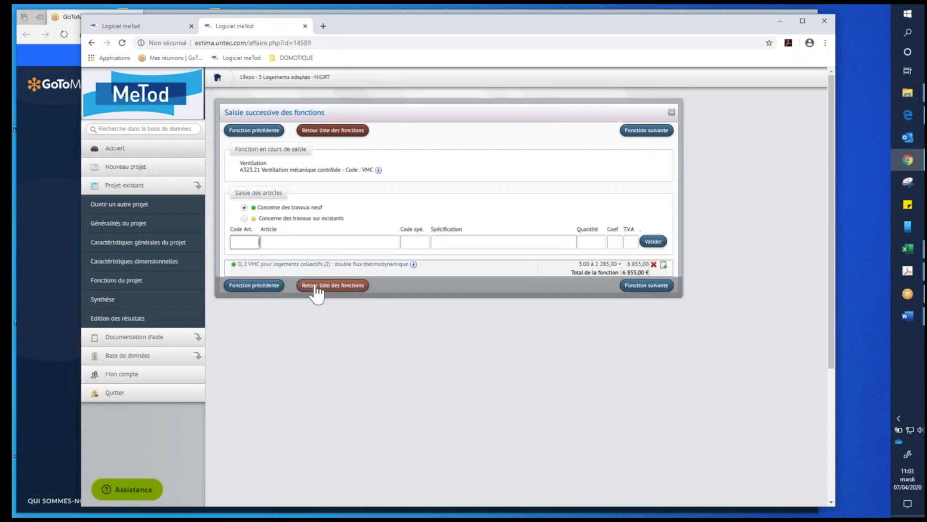
pyautogui.click(264, 265)
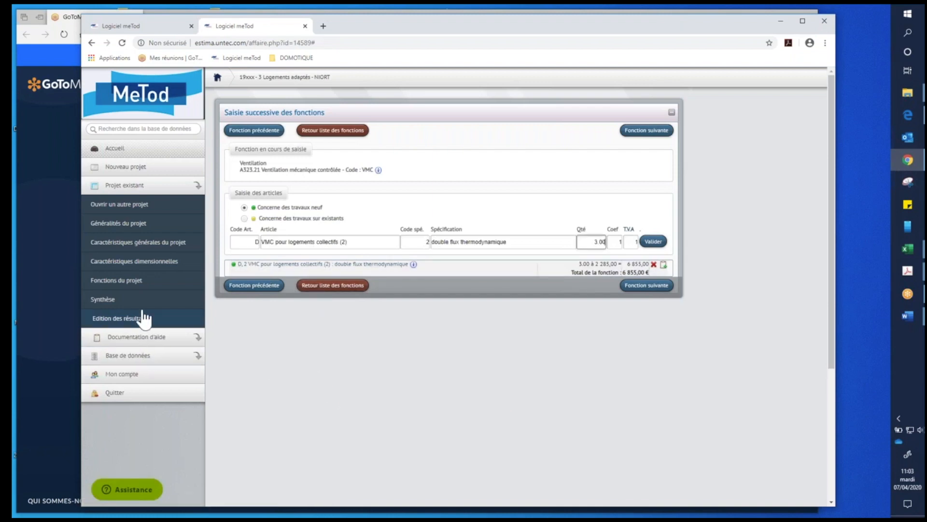
pyautogui.moveTo(413, 265)
# - Switch to the Nomenclature Méthode UNTEC workbook in Excel and collapse the Section A sheet to its second outline level
pyautogui.moveTo(907, 247)
pyautogui.moveTo(910, 92)
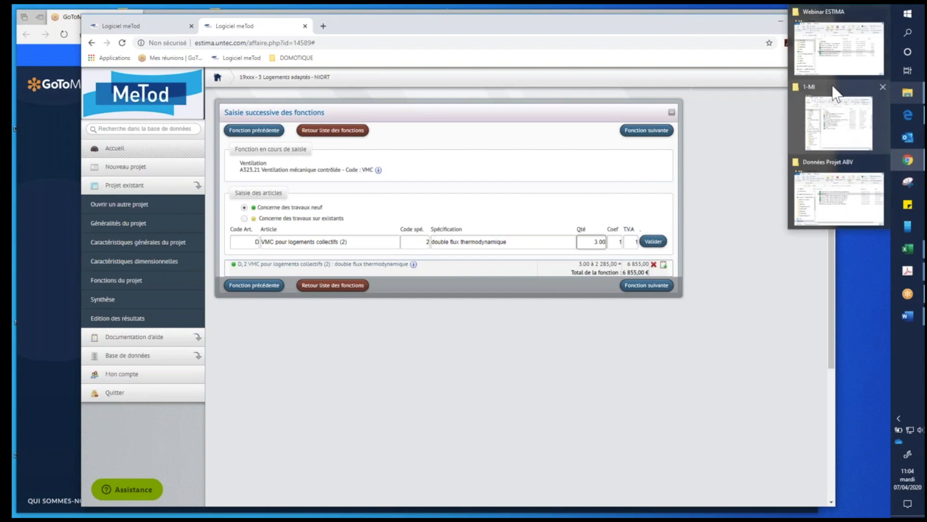
pyautogui.moveTo(837, 71)
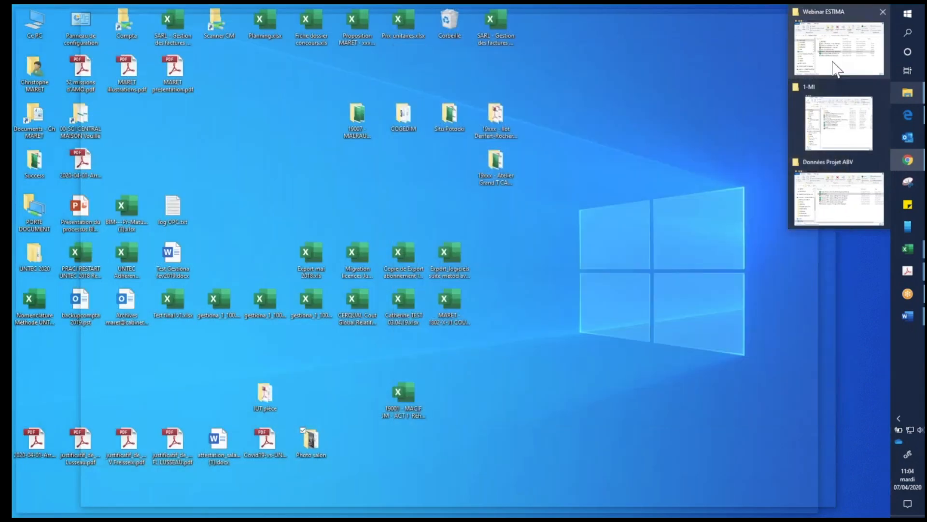
pyautogui.click(835, 54)
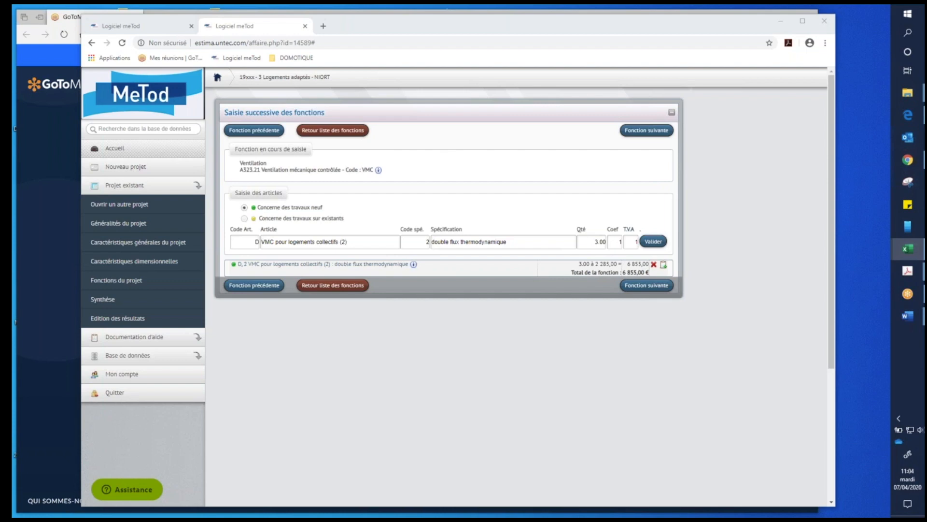
pyautogui.click(908, 248)
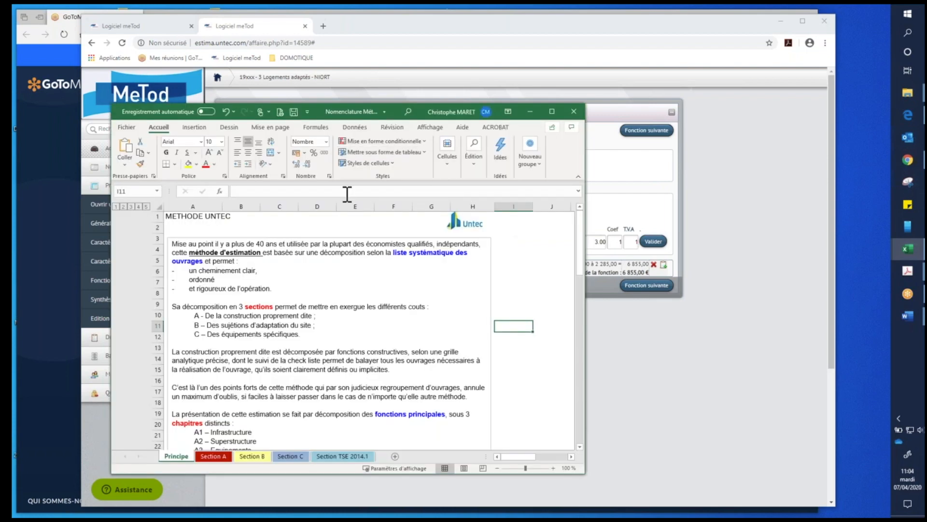
pyautogui.click(221, 455)
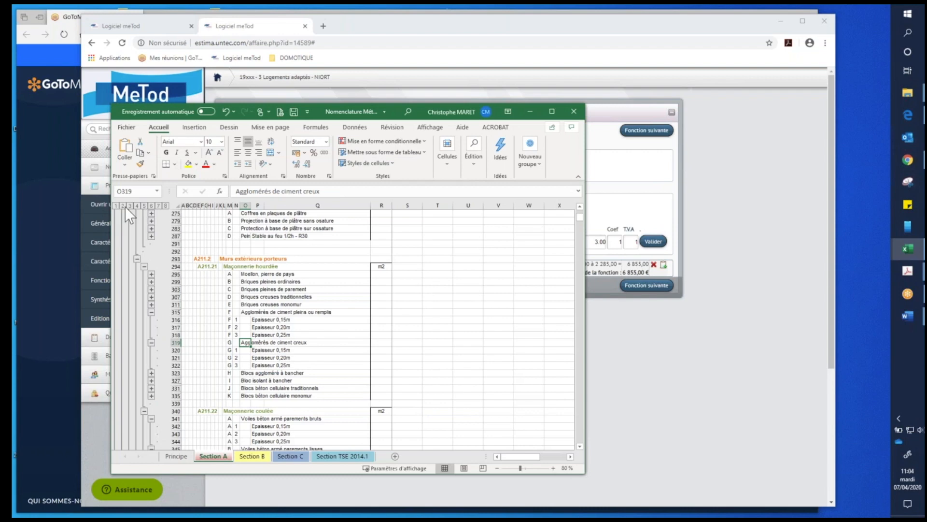
pyautogui.click(124, 205)
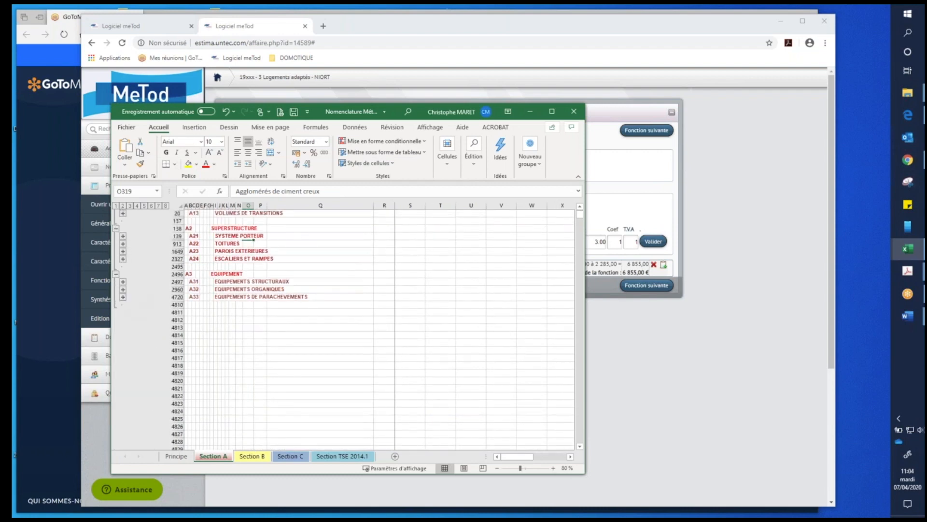
# - Expand A32 Equipements organiques and collapse its subfunctions A321.1 to A321.4
pyautogui.click(123, 289)
pyautogui.click(138, 228)
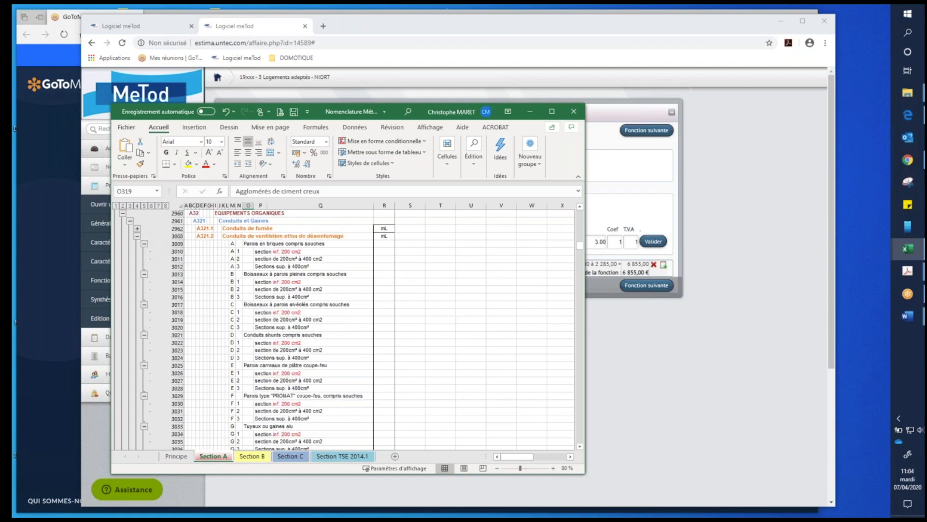
pyautogui.click(137, 235)
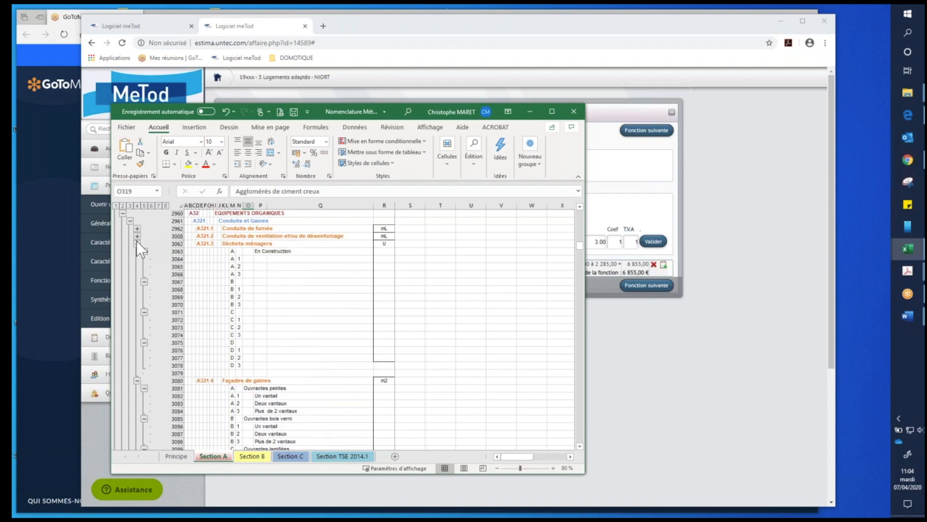
pyautogui.click(138, 243)
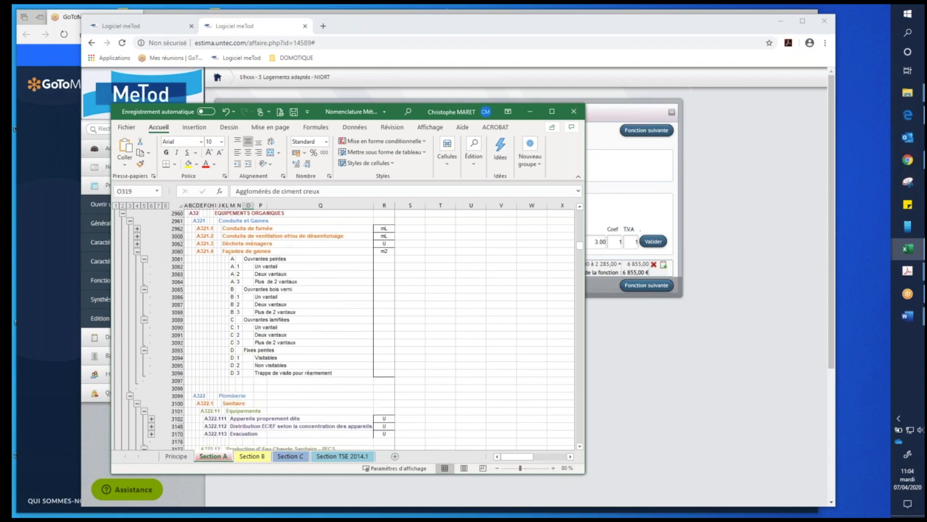
pyautogui.click(138, 251)
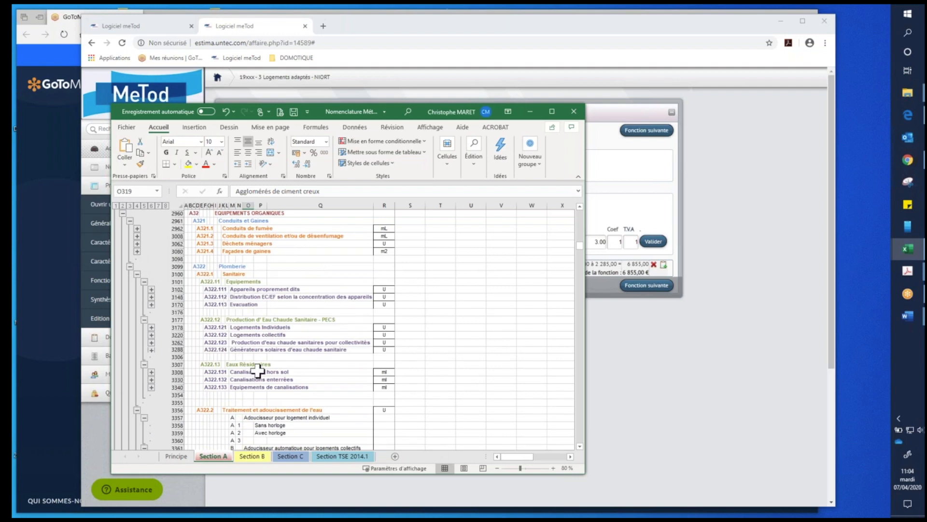
# - Collapse the three softener article groups A, B and C under A322.2 Traitement et adoucissement de l'eau
pyautogui.scroll(-2, 256, 367)
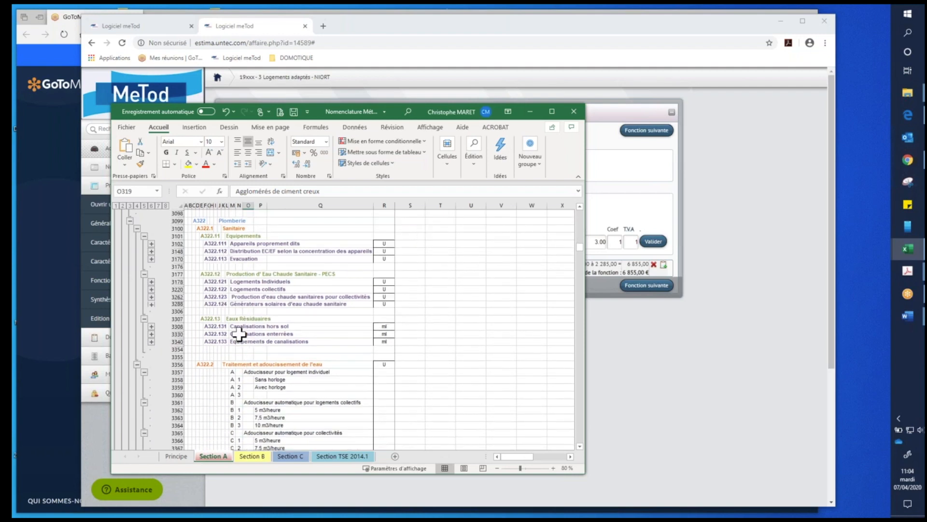
pyautogui.scroll(-3, 237, 334)
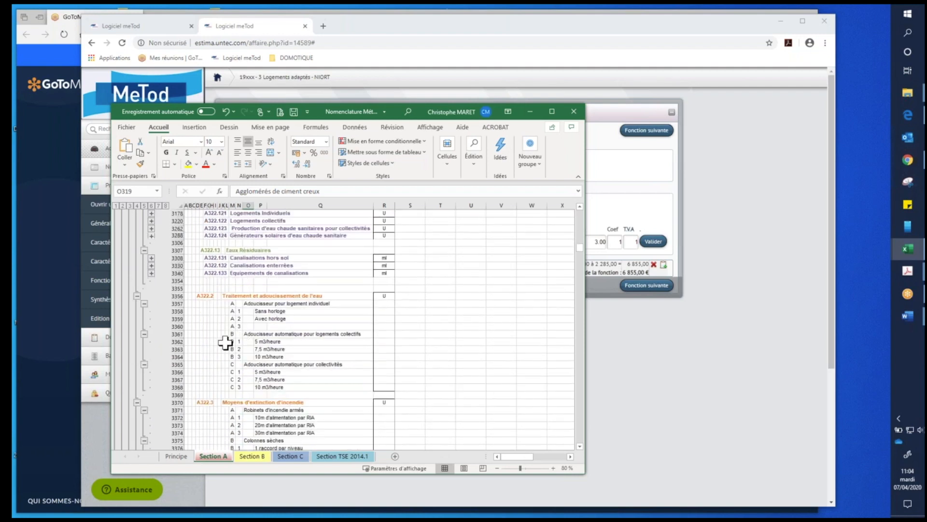
pyautogui.click(144, 304)
pyautogui.click(144, 311)
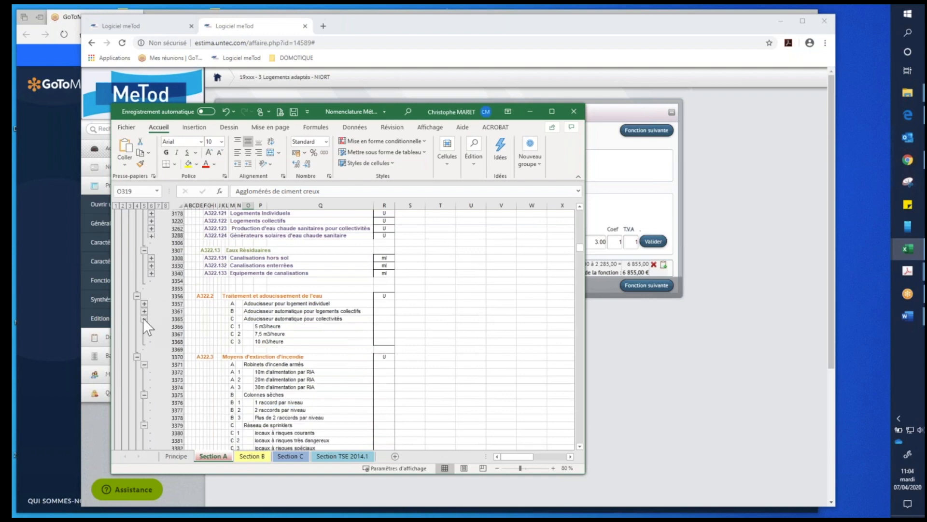
pyautogui.click(144, 319)
# - Locate A323.2 Ventilation in the nomenclature and examine the articles of A323.21 and the unit of A323.22 Traitement d'air
pyautogui.scroll(-1, 257, 346)
pyautogui.scroll(-15, 258, 346)
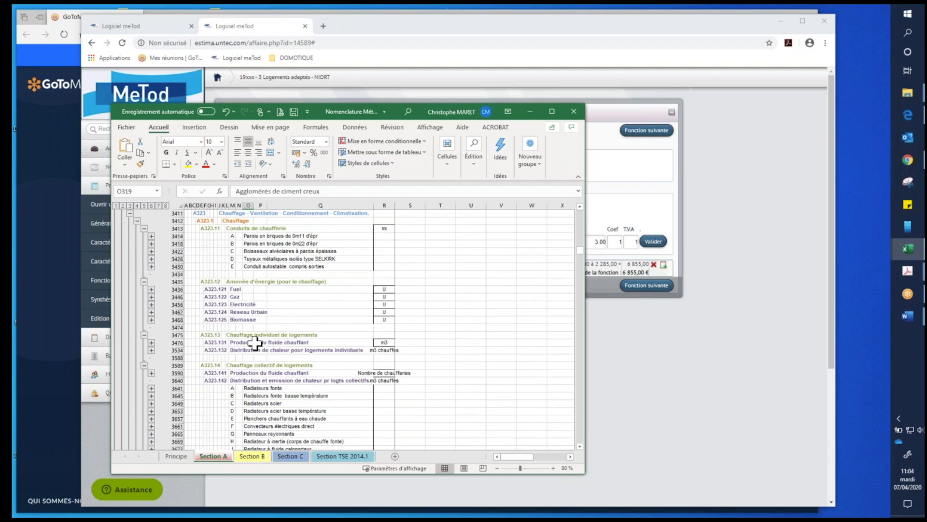
pyautogui.scroll(-18, 255, 343)
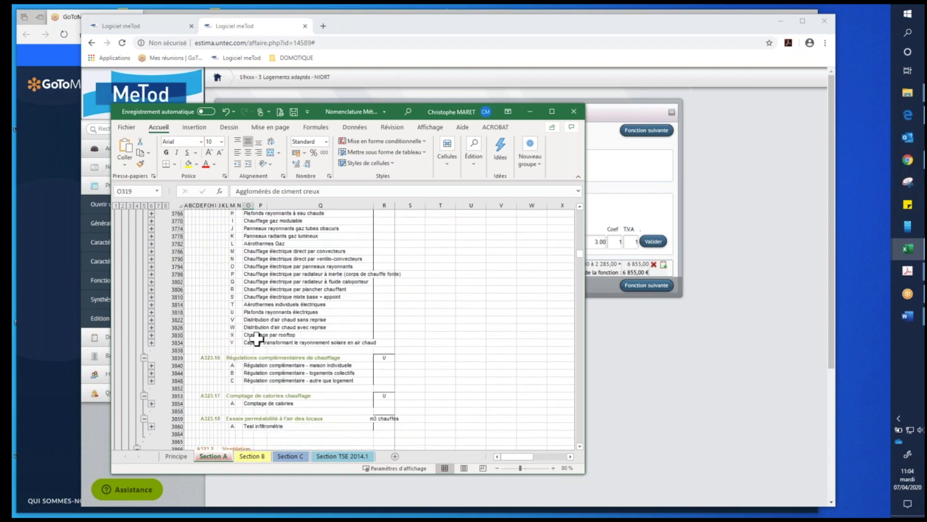
pyautogui.scroll(-1, 255, 342)
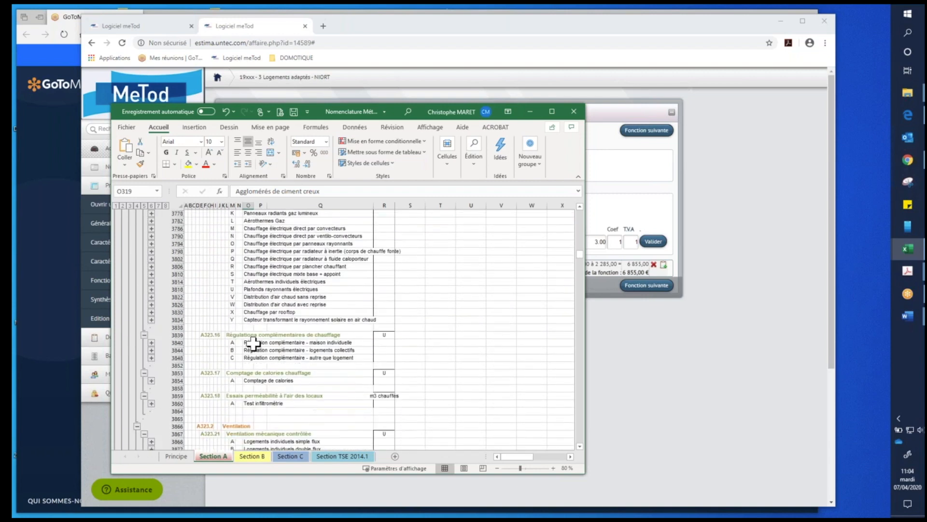
pyautogui.scroll(-7, 253, 344)
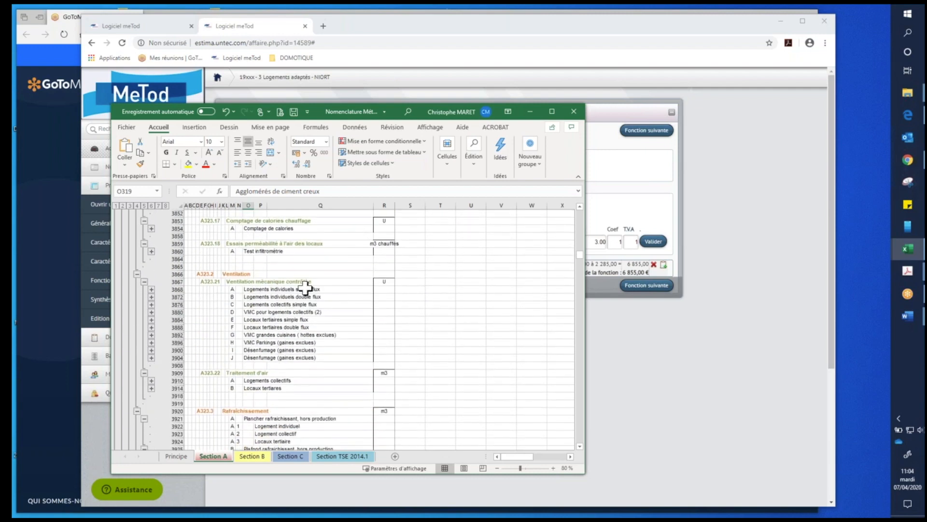
pyautogui.click(304, 288)
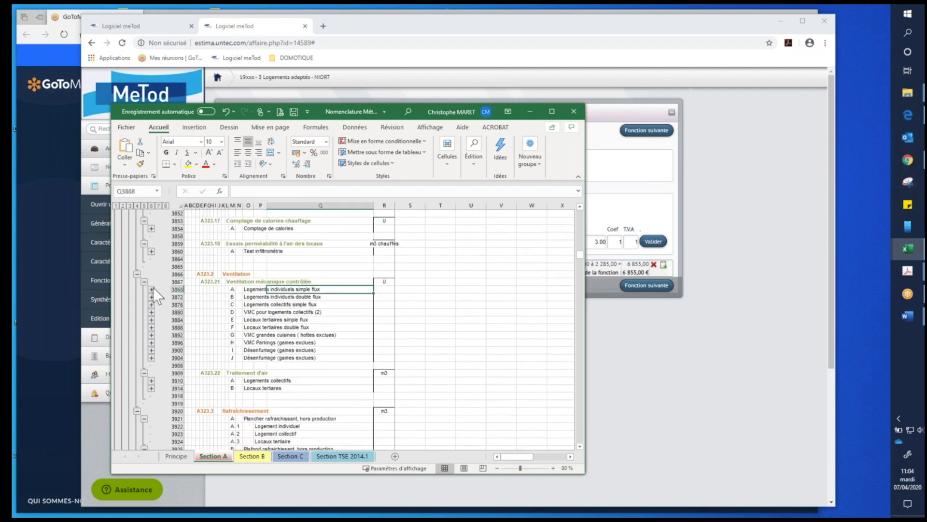
pyautogui.click(388, 373)
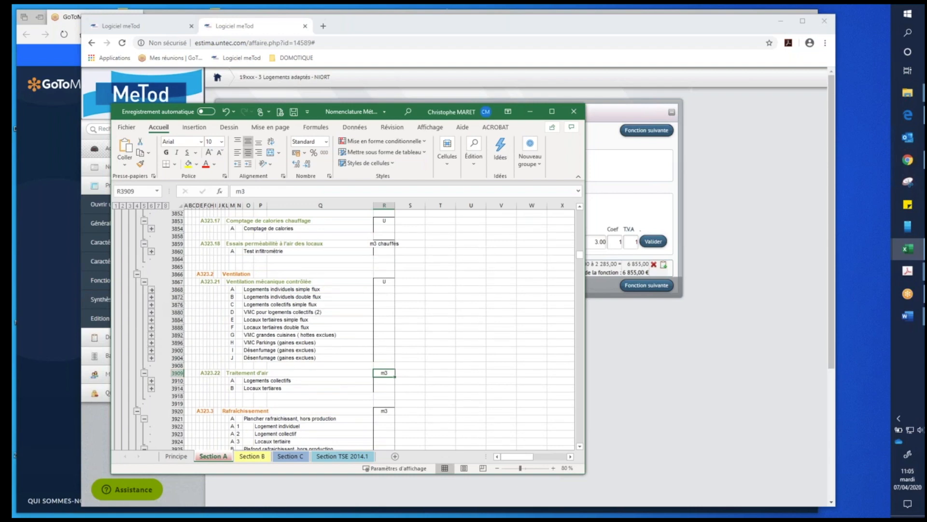
# - Expand article groups A, B, D and E of A323.21 Ventilation mécanique contrôlée and check the function's unit cell
pyautogui.click(151, 289)
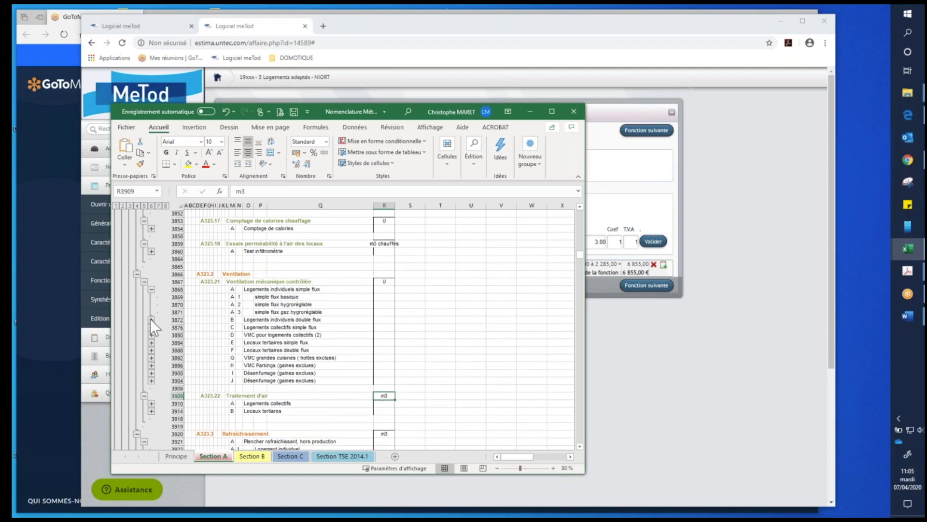
pyautogui.click(151, 320)
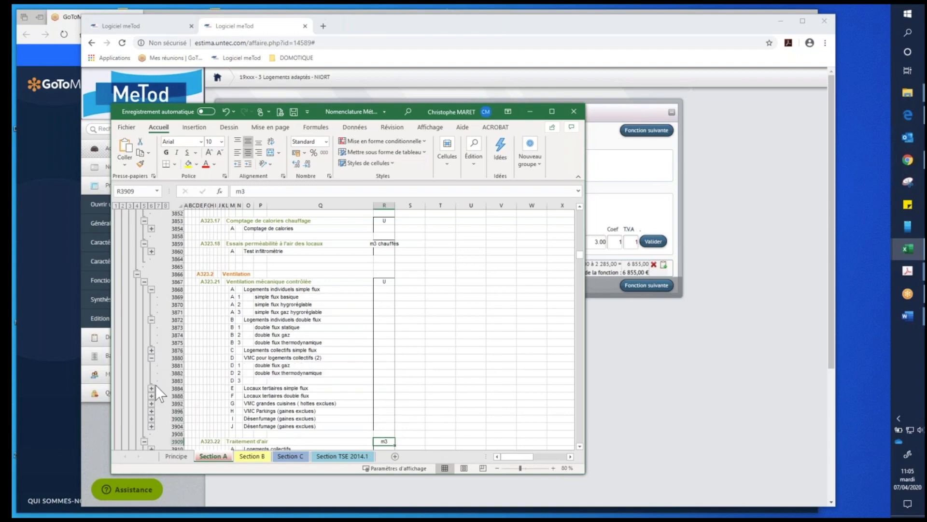
pyautogui.click(383, 283)
pyautogui.click(151, 387)
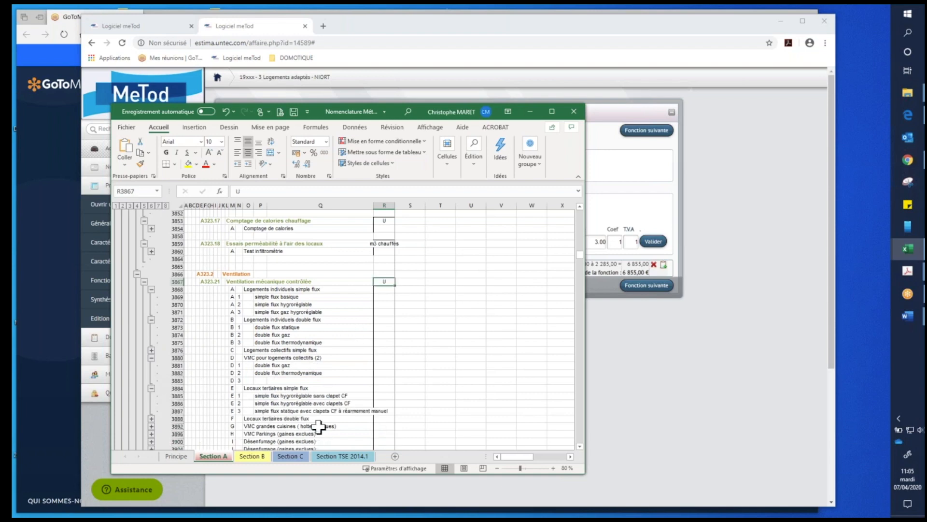
pyautogui.click(371, 345)
pyautogui.click(384, 281)
pyautogui.scroll(1, 386, 360)
pyautogui.scroll(1, 382, 359)
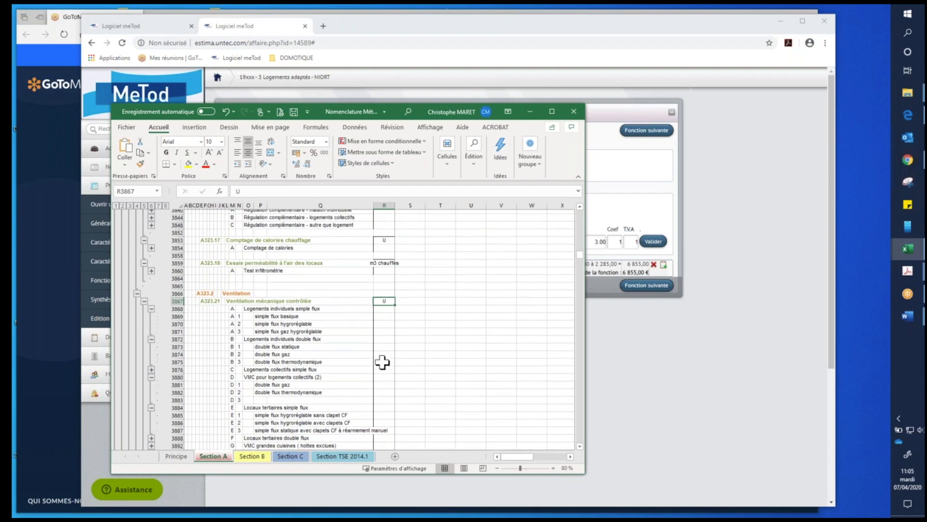
pyautogui.scroll(3, 381, 372)
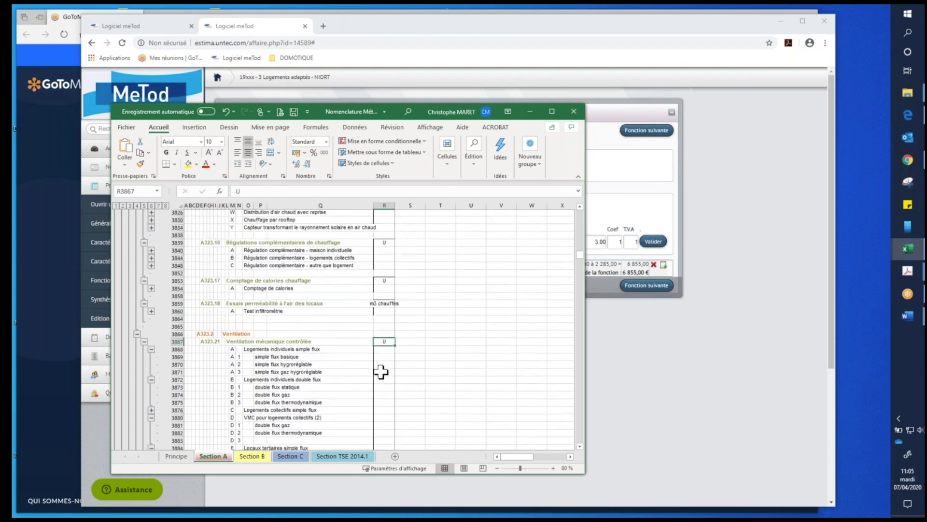
# - Switch to MeTod to read the description of the entered VMC article, and return to the Nomenclature Méthode UNTEC workbook
pyautogui.click(623, 112)
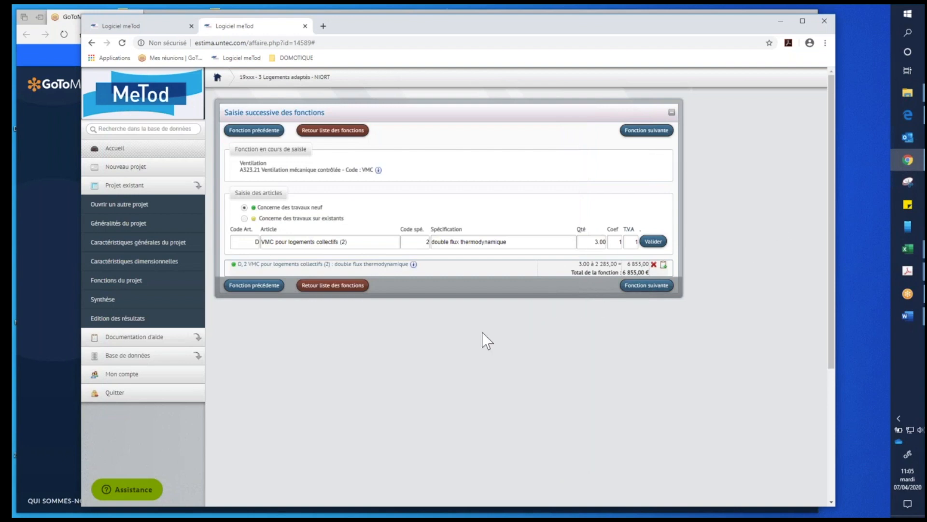
pyautogui.moveTo(413, 264)
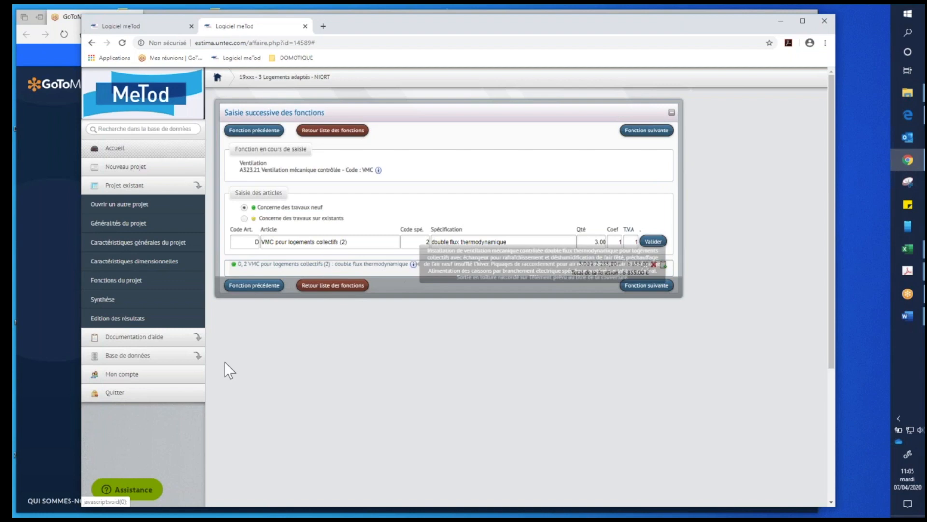
pyautogui.click(906, 244)
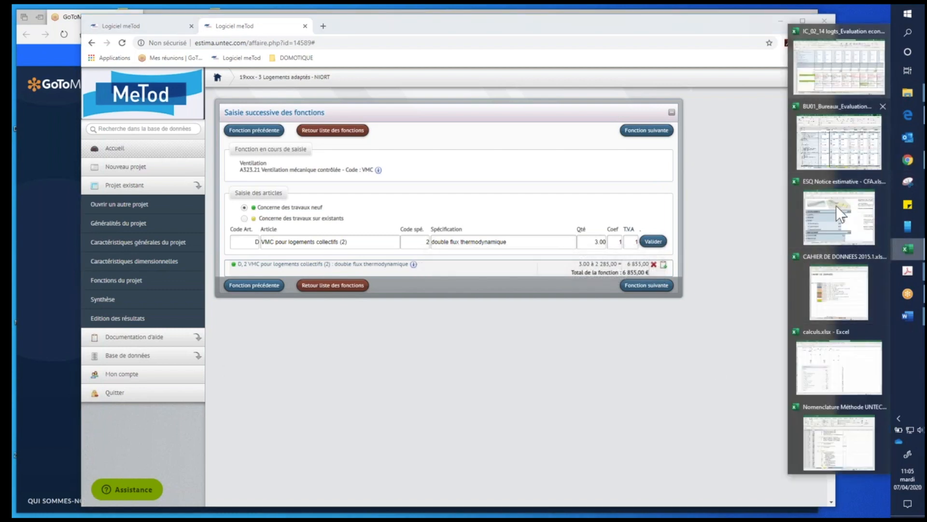
pyautogui.click(843, 416)
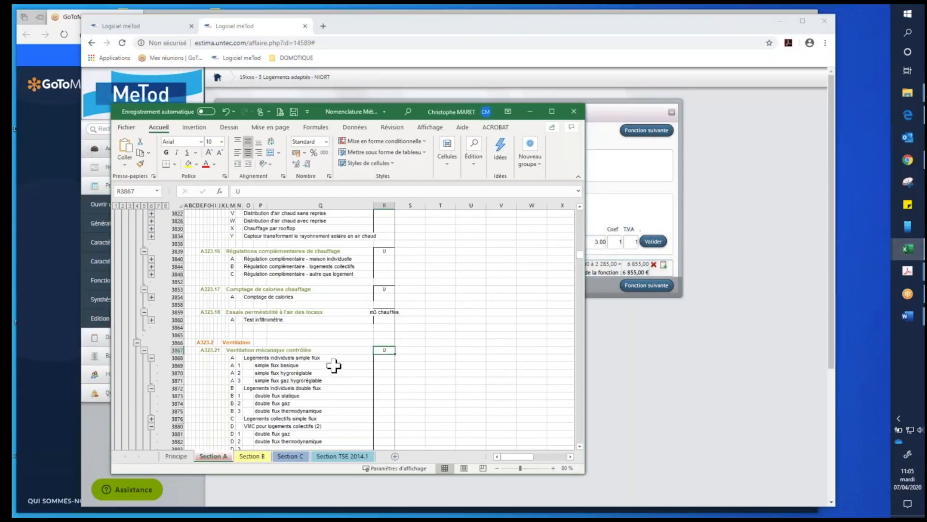
# - Find heat distribution function A323.152 for other building types and check its unit cell
pyautogui.scroll(5, 341, 354)
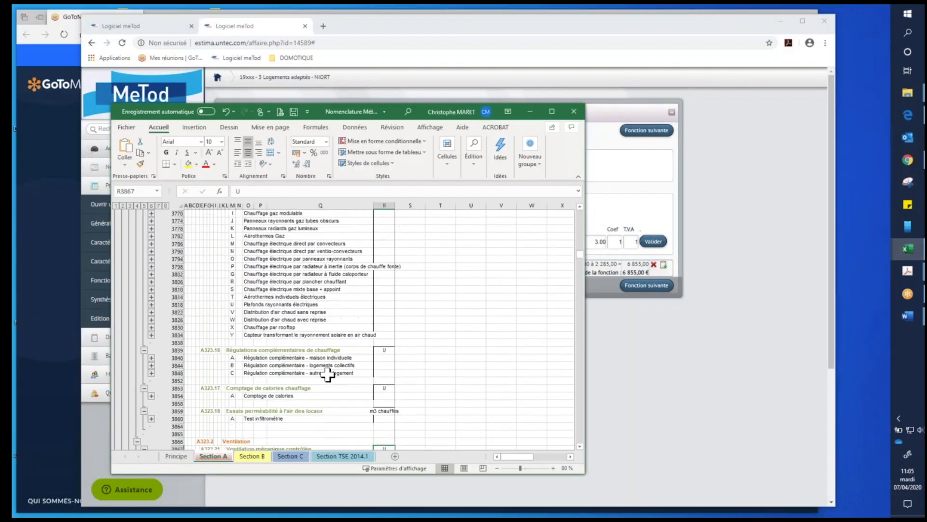
pyautogui.scroll(4, 328, 375)
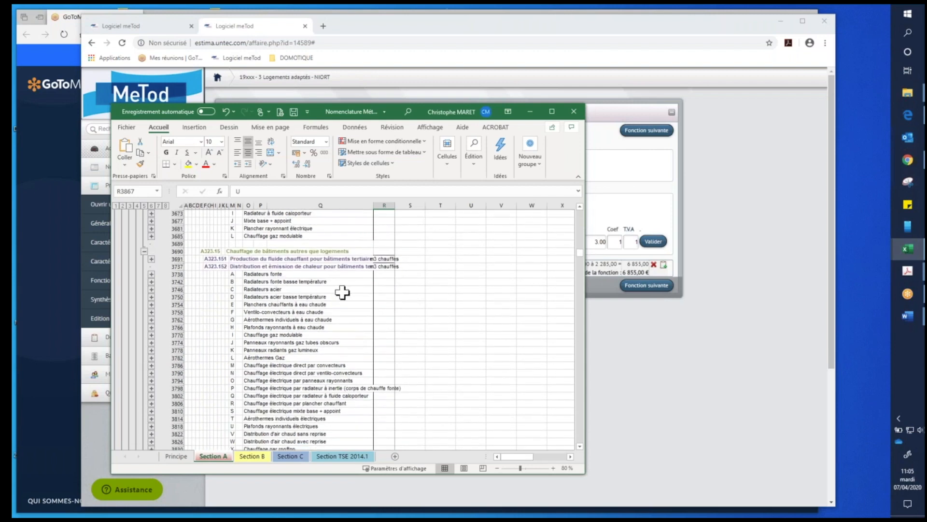
pyautogui.click(384, 267)
# - Return to A323.21 Ventilation mécanique contrôlée and check its unit cell and the unit column of the simple flux basique article
pyautogui.scroll(-2, 372, 340)
pyautogui.scroll(-5, 372, 341)
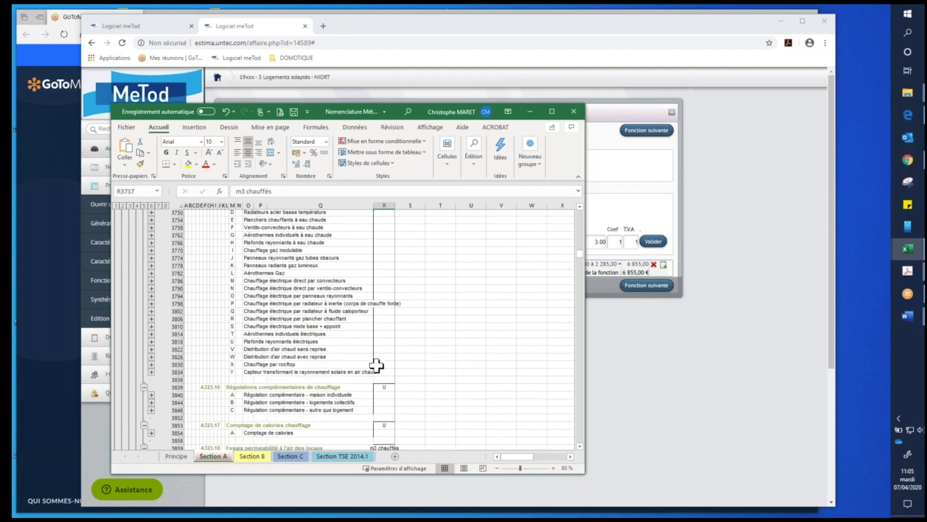
pyautogui.scroll(-2, 366, 391)
pyautogui.click(384, 365)
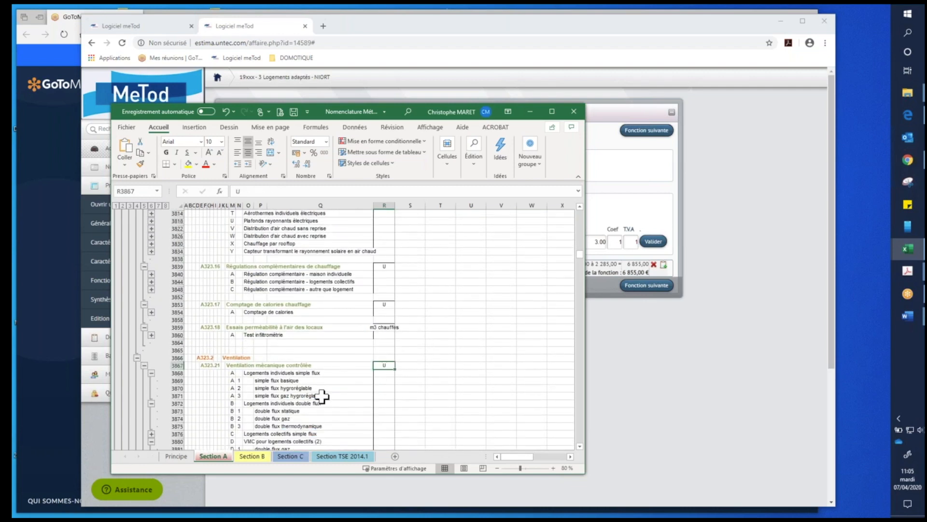
pyautogui.scroll(-2, 383, 383)
pyautogui.click(259, 343)
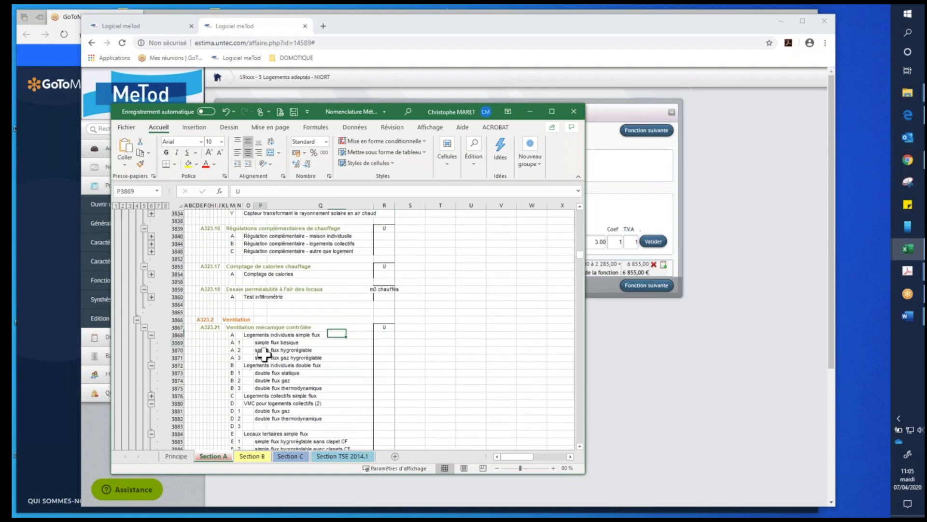
pyautogui.click(385, 343)
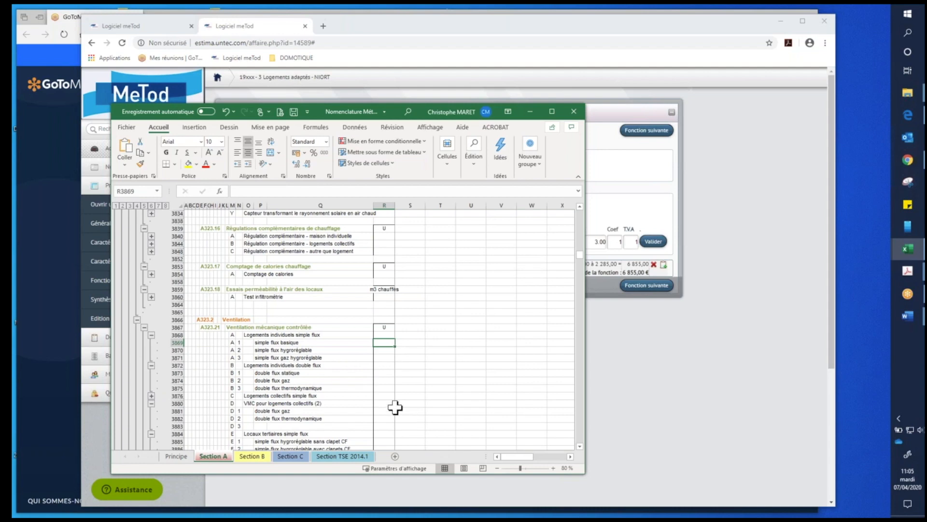
# - Expand article group F Locaux tertiaires double flux and check the unit column beside the first articles of groups E and F
pyautogui.scroll(-2, 381, 409)
pyautogui.scroll(-2, 381, 408)
pyautogui.click(265, 350)
pyautogui.click(381, 349)
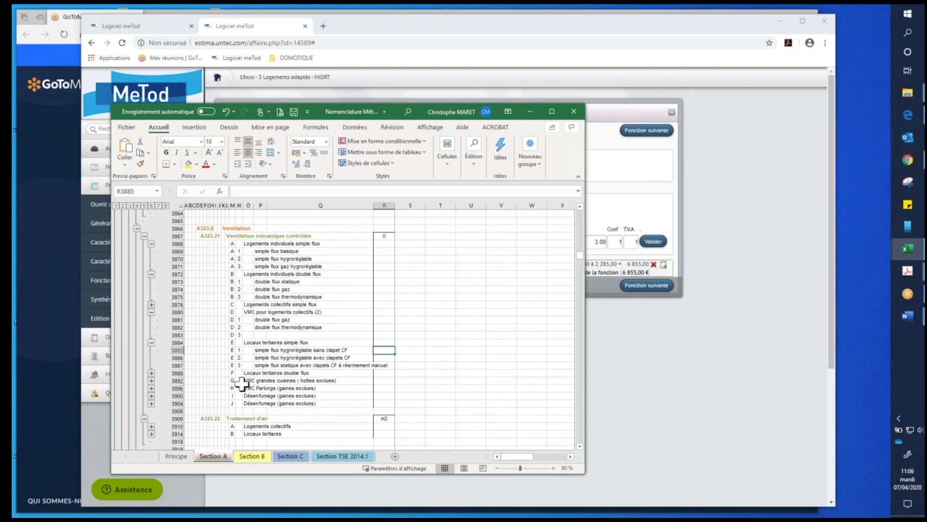
pyautogui.click(152, 373)
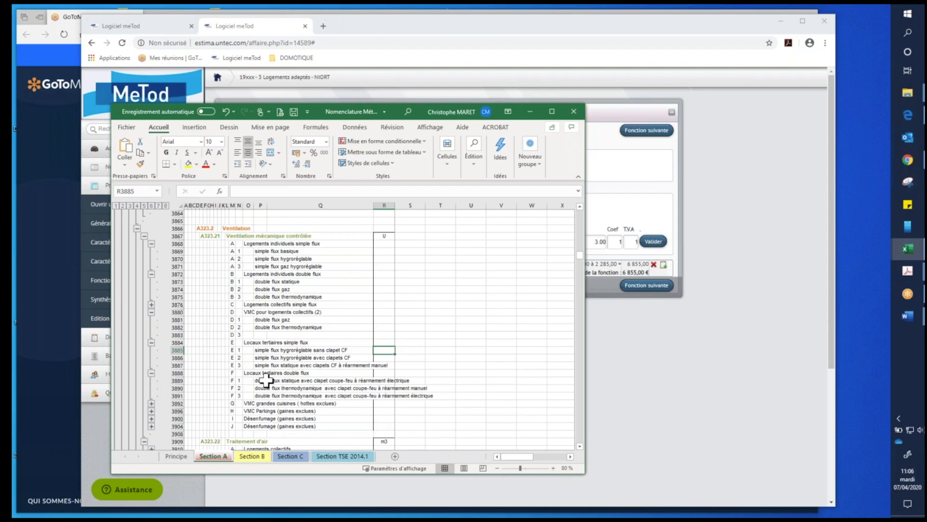
pyautogui.click(381, 380)
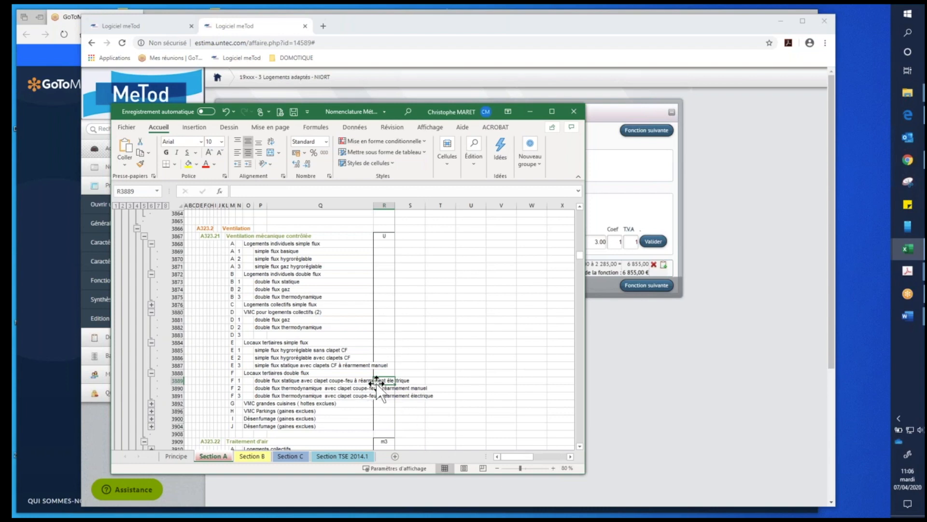
# - Go back to A323.1 Chauffage and review its functions and units, selecting the Conduit autostable article under A323.11 Conduits de chaufferie
pyautogui.scroll(5, 383, 371)
pyautogui.scroll(15, 383, 344)
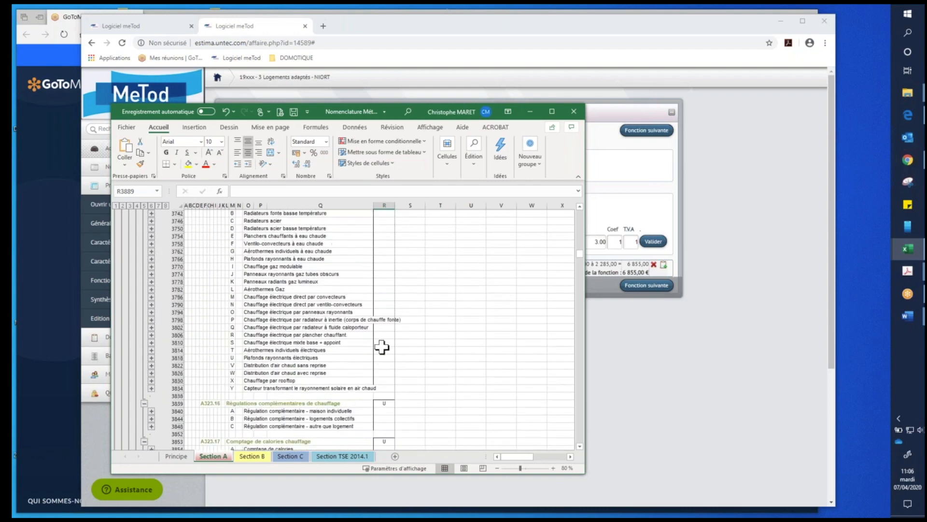
pyautogui.scroll(7, 381, 348)
pyautogui.scroll(-3, 381, 349)
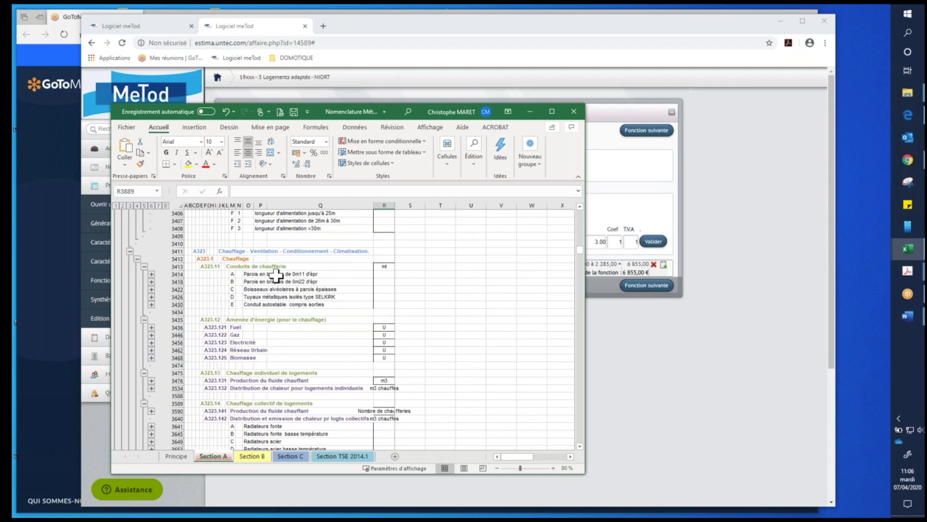
pyautogui.click(249, 304)
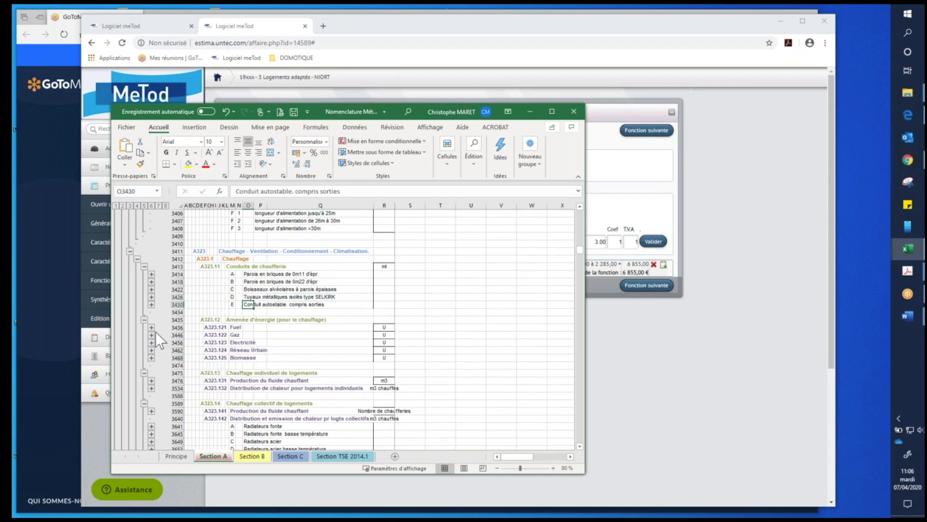
pyautogui.scroll(-1, 250, 350)
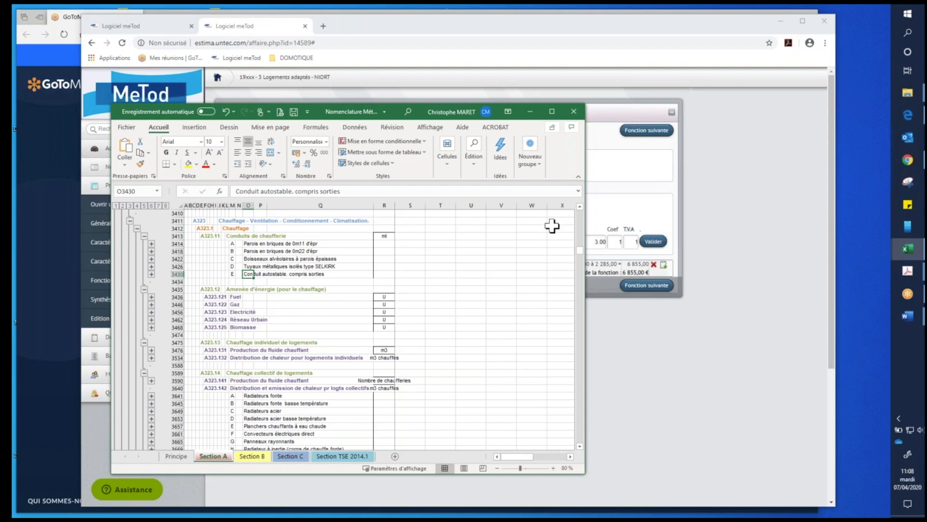
# - Switch to MeTod and open the existing project 150131 - 25 logements - CHALONS from the project list
pyautogui.click(155, 30)
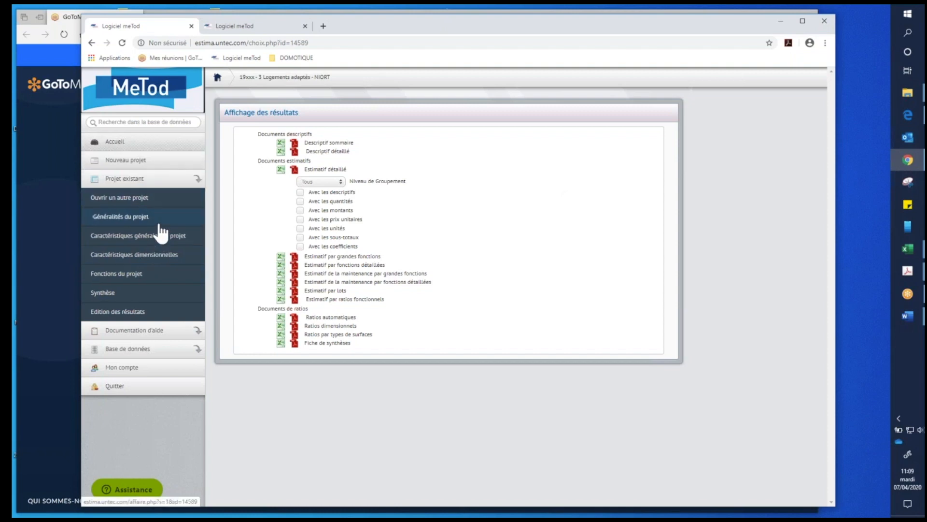
pyautogui.click(159, 198)
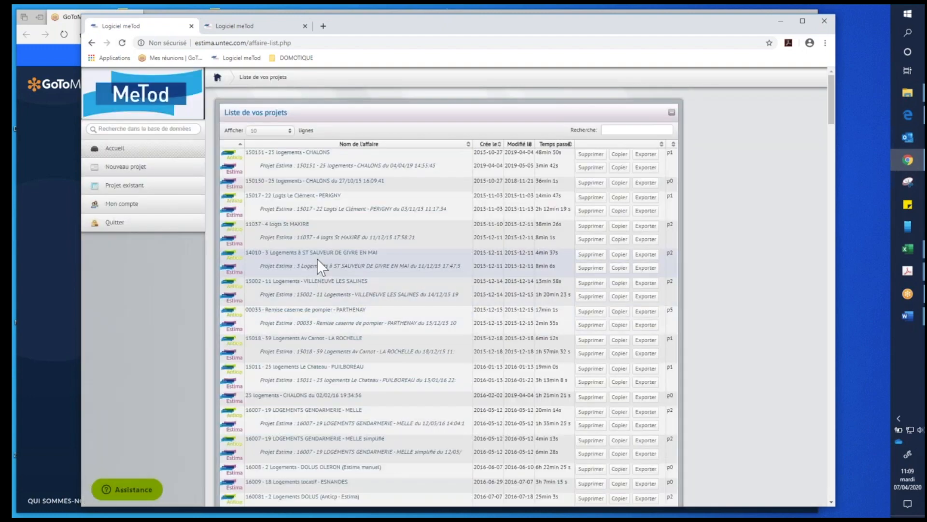
pyautogui.click(290, 153)
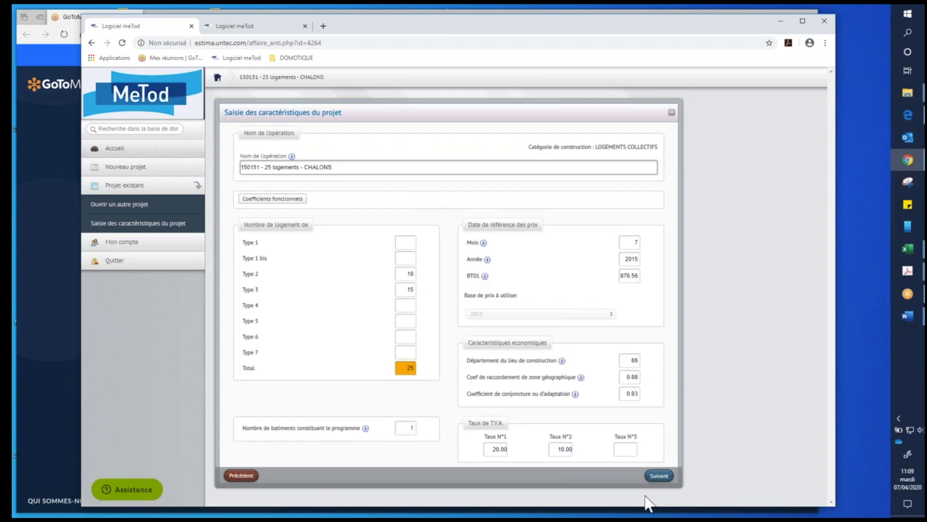
# - Advance through the dwelling model and surface pages to Terrain and Niveaux, and read the help notes on superstructure and infrastructure levels
pyautogui.click(658, 475)
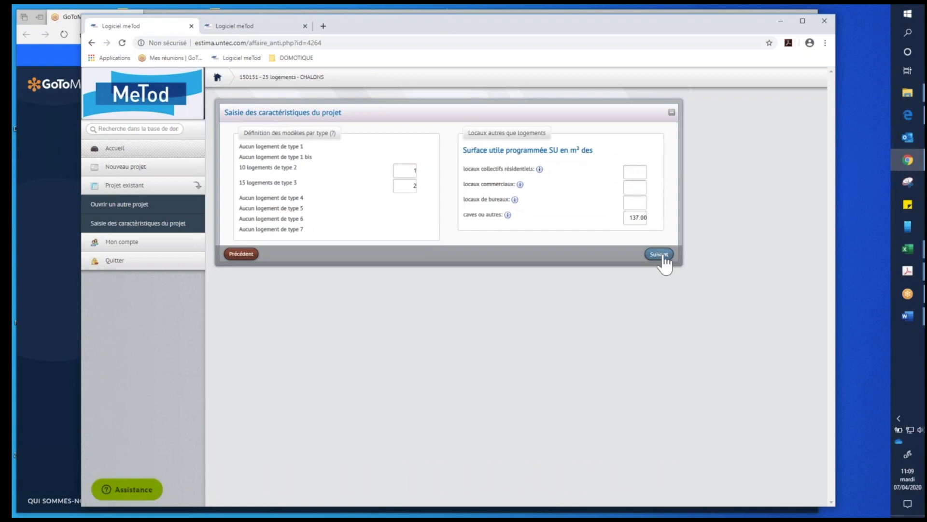
pyautogui.click(659, 254)
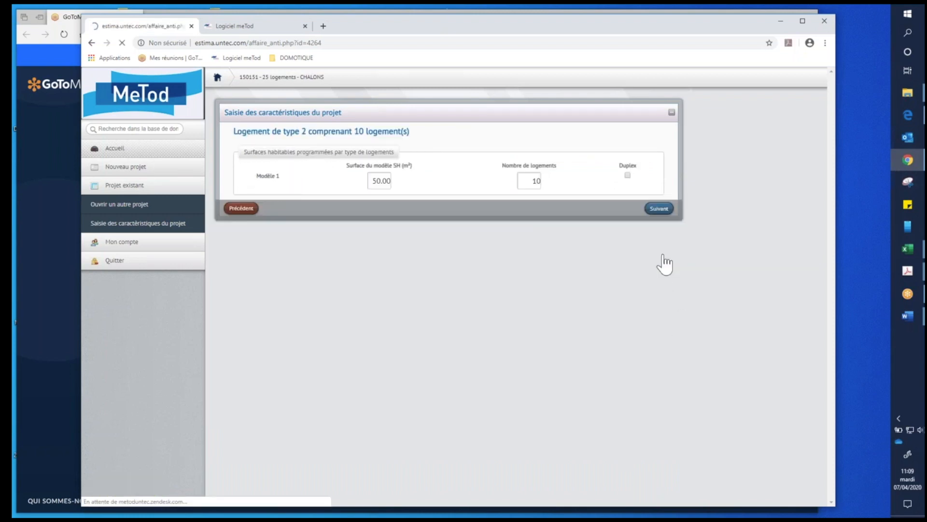
pyautogui.click(660, 206)
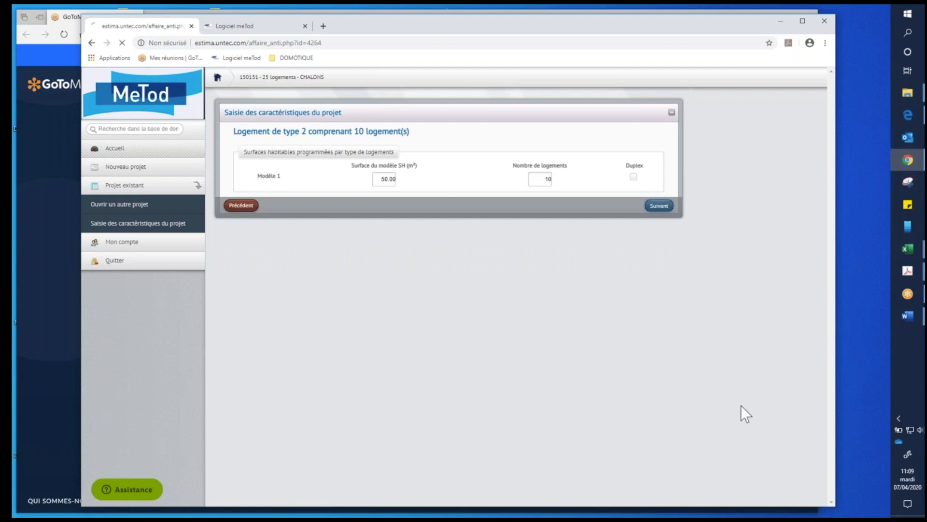
pyautogui.click(659, 221)
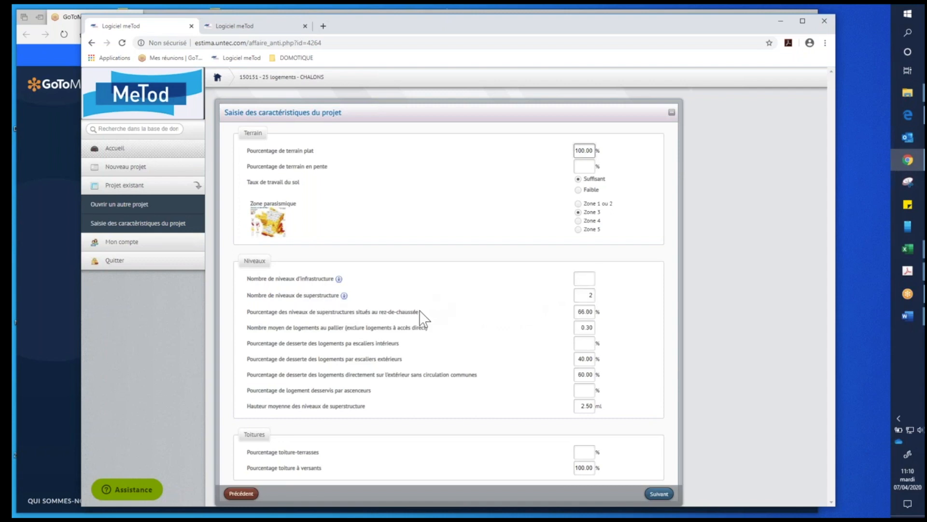
pyautogui.moveTo(345, 296)
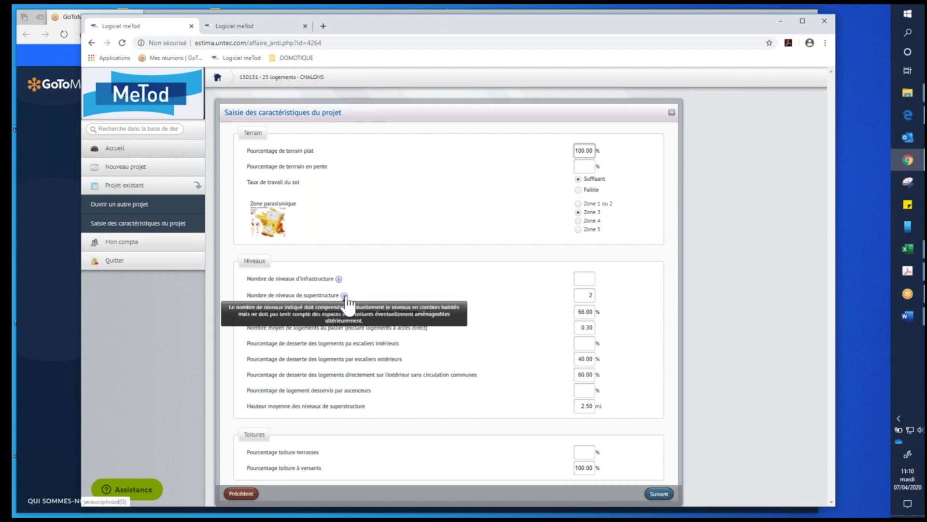
pyautogui.moveTo(339, 280)
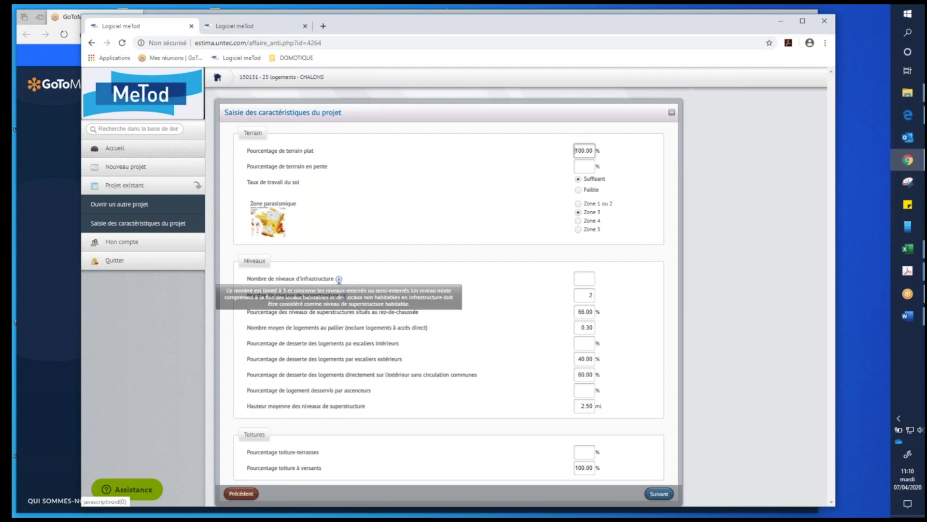
# - Complete the remaining project characteristics with significant surfaces left at non, and open the Estima synthesis from the estimation result
pyautogui.click(659, 493)
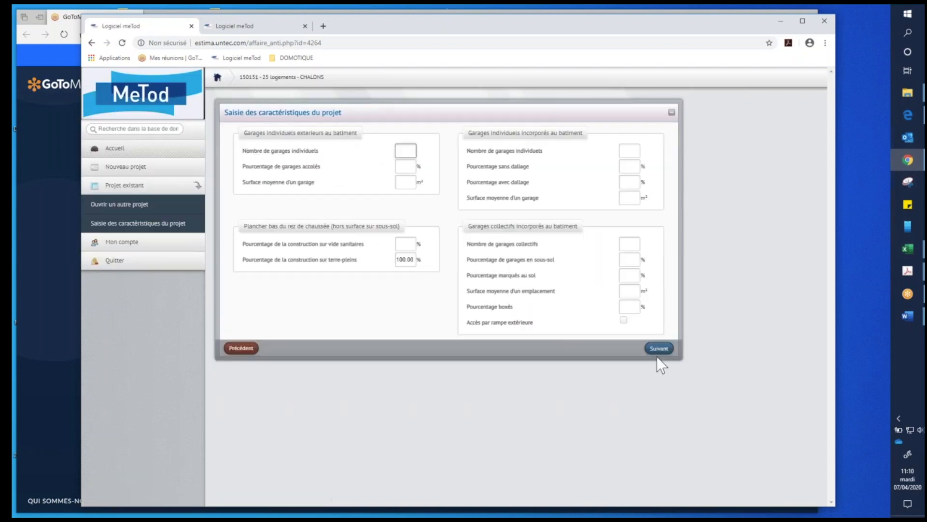
pyautogui.click(659, 348)
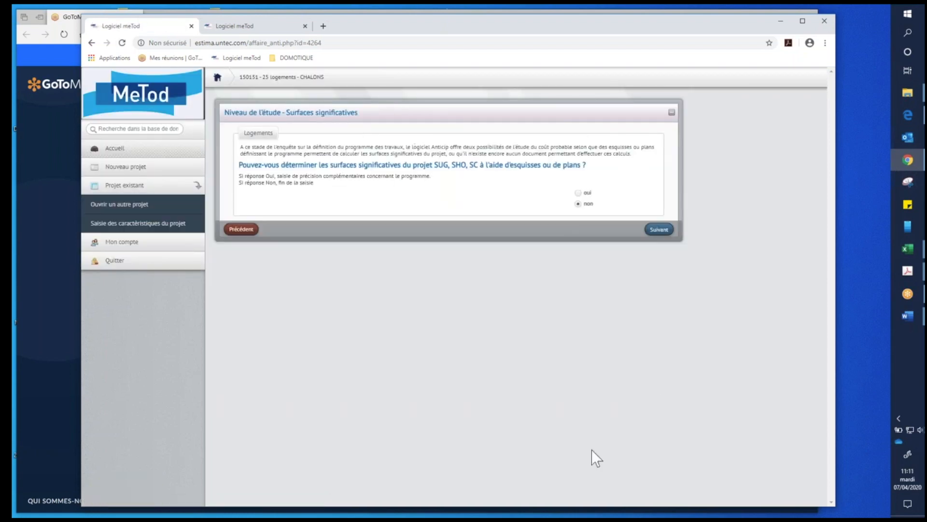
pyautogui.click(662, 230)
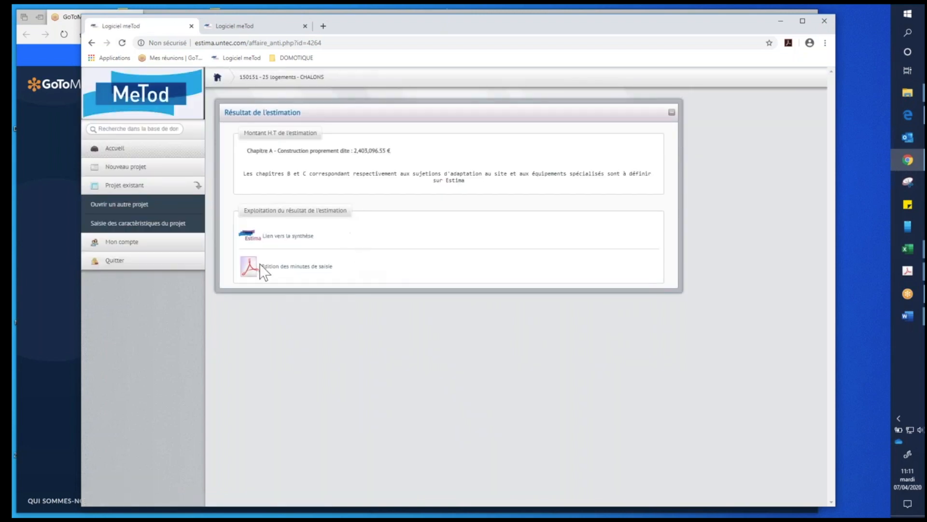
pyautogui.click(283, 236)
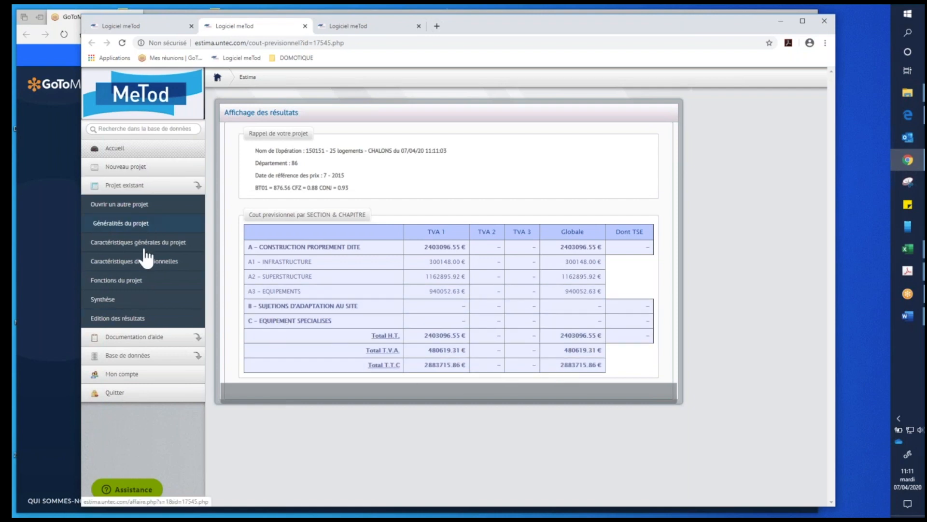
# - Open the Estima project's function list and view the articles available for A133.1 Planchers des V.T. sur T.P. ou V.S
pyautogui.click(126, 290)
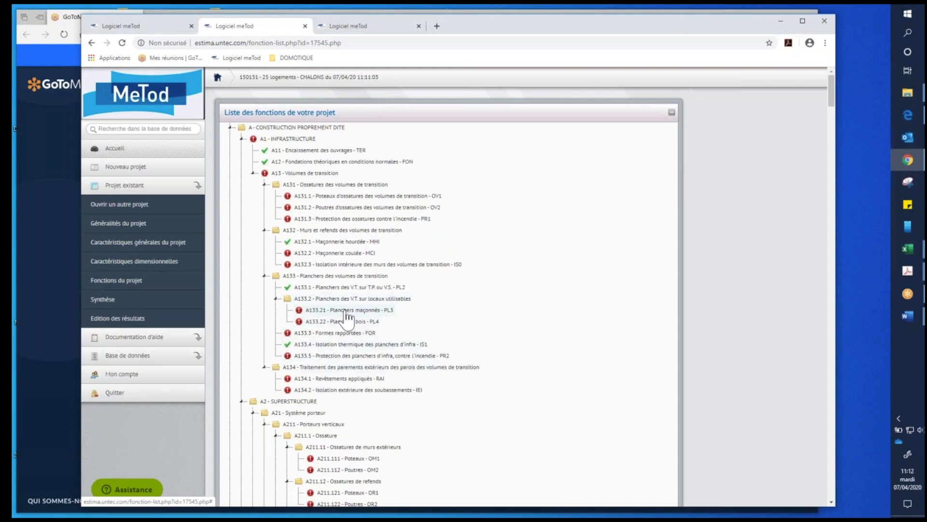
pyautogui.click(338, 276)
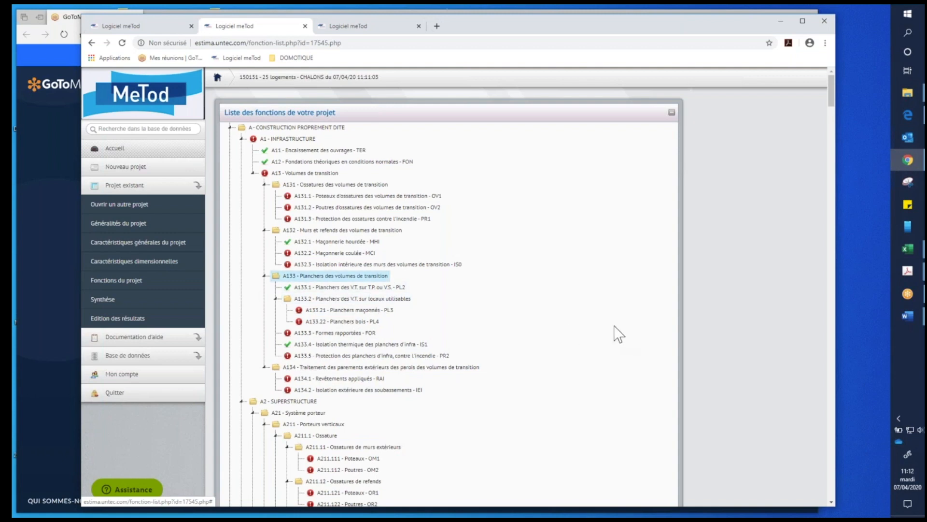
pyautogui.click(359, 286)
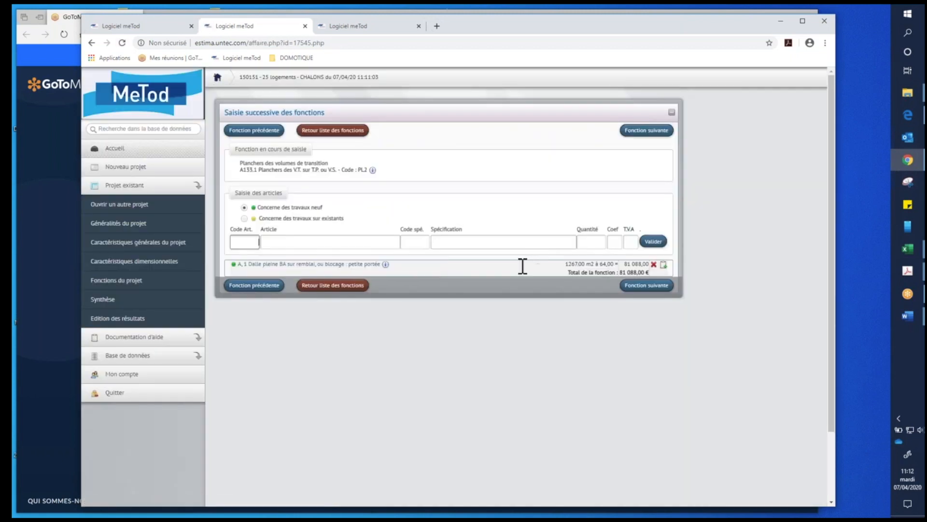
pyautogui.click(269, 243)
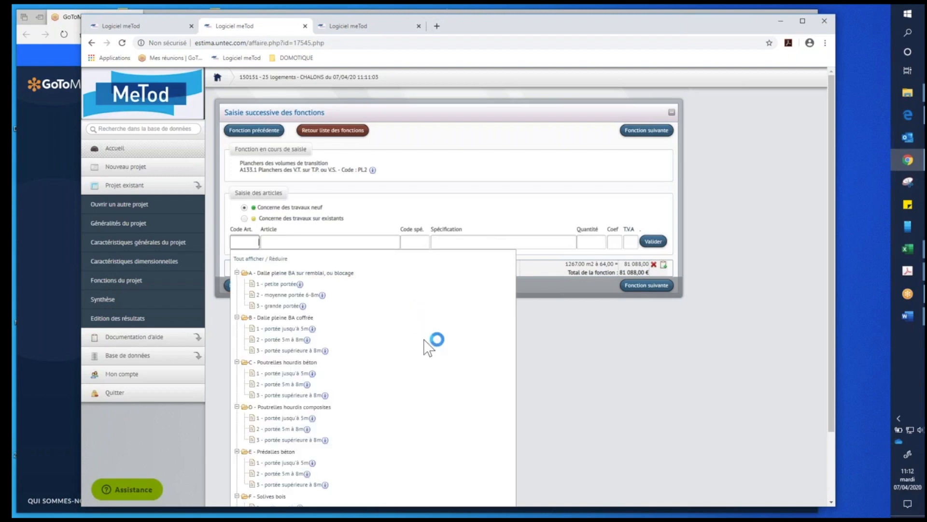
pyautogui.scroll(-3, 424, 373)
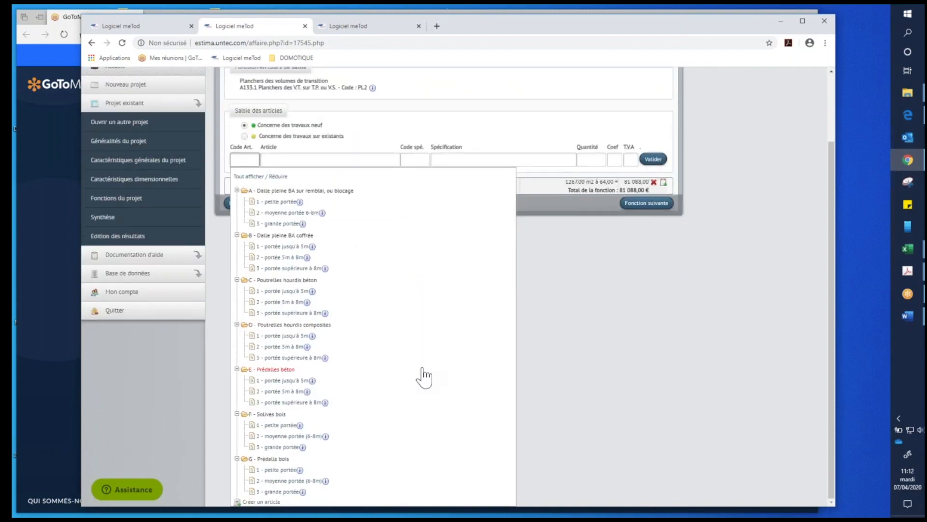
pyautogui.scroll(3, 496, 296)
# - Go through the following functions to A133.3 Formes rapportées, viewing the available articles of A133.21 Planchers maçonnés and A133.3
pyautogui.click(646, 130)
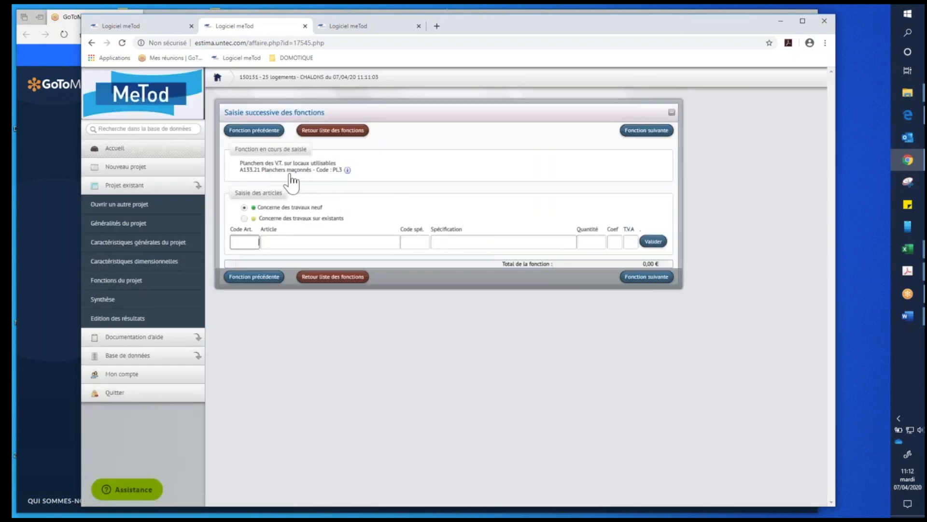
pyautogui.click(252, 239)
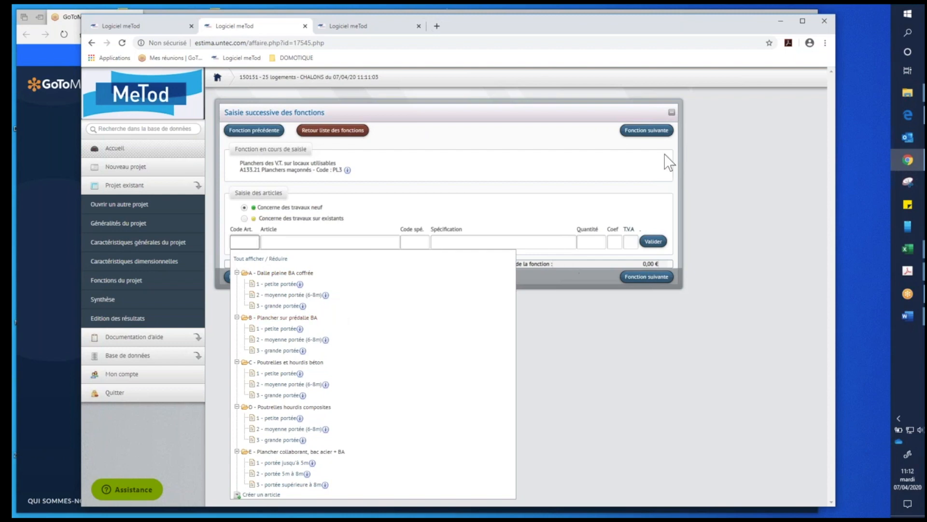
pyautogui.click(656, 132)
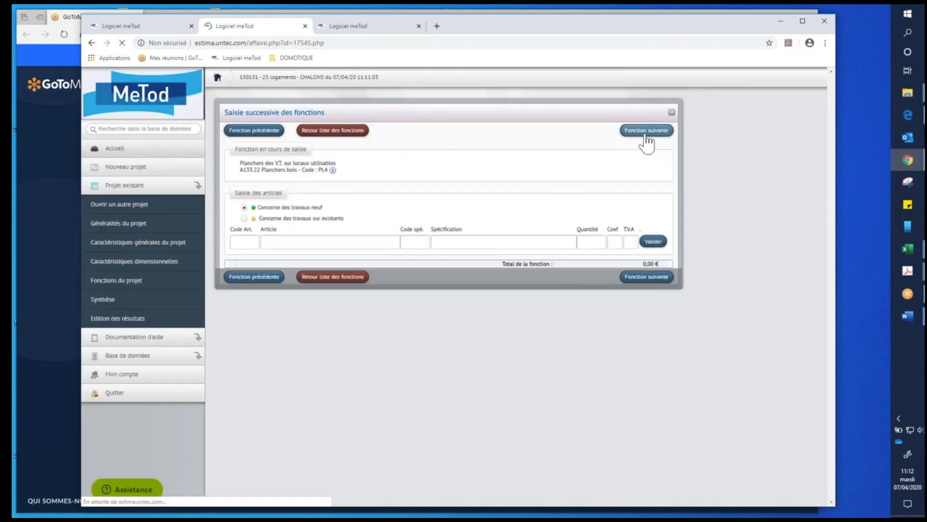
pyautogui.click(648, 141)
pyautogui.click(256, 241)
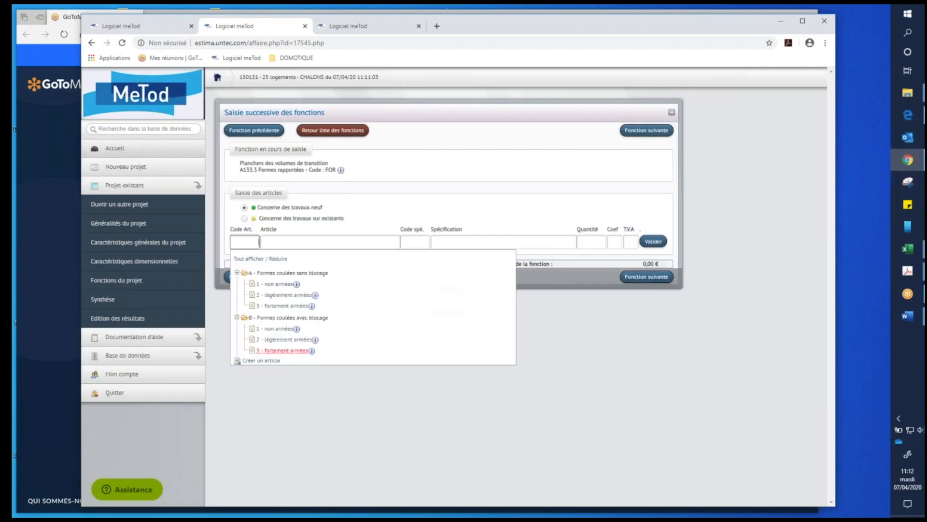
pyautogui.moveTo(312, 351)
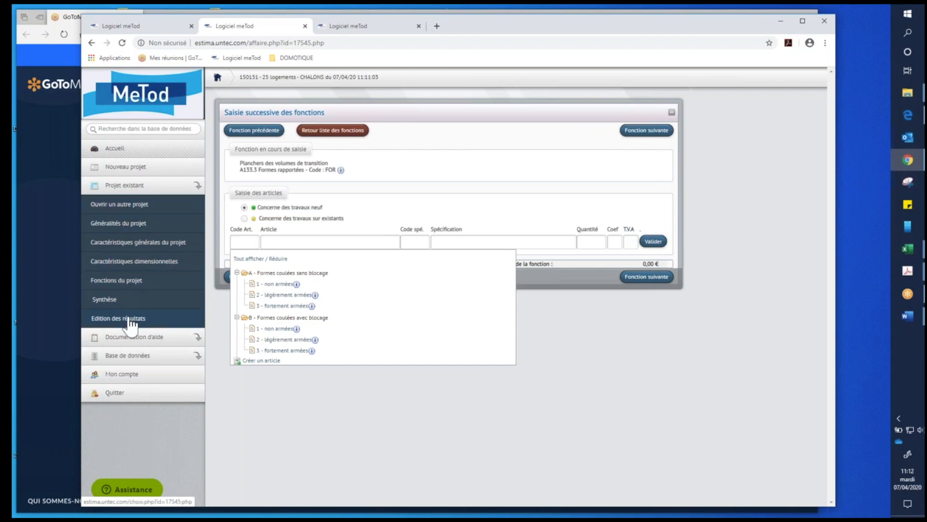
# - Return to the project's function list and examine which functions are filled in, from section A through section B's B2 Fondations spéciales
pyautogui.click(320, 133)
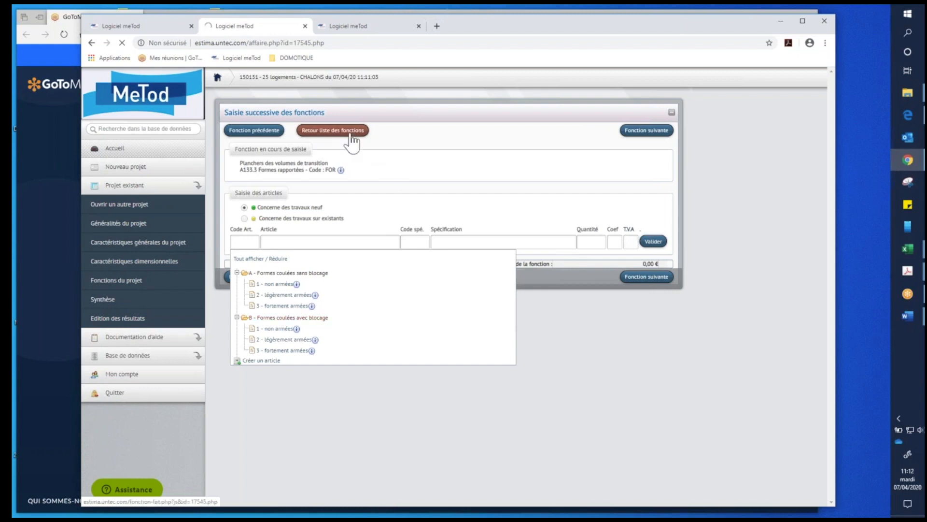
pyautogui.scroll(-1, 440, 361)
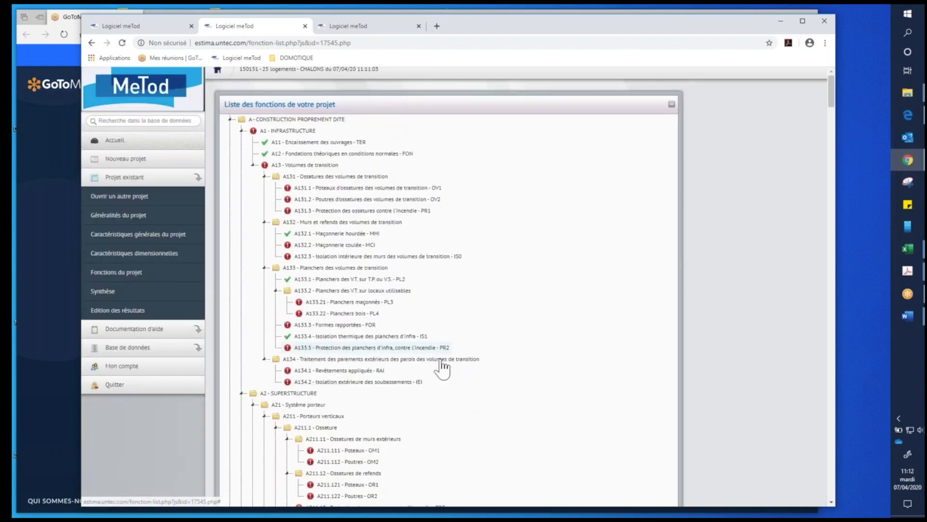
pyautogui.scroll(-10, 440, 367)
pyautogui.scroll(-15, 381, 285)
pyautogui.scroll(-15, 443, 367)
pyautogui.scroll(-15, 444, 367)
pyautogui.scroll(-15, 444, 367)
pyautogui.scroll(-4, 444, 368)
pyautogui.scroll(-2, 443, 370)
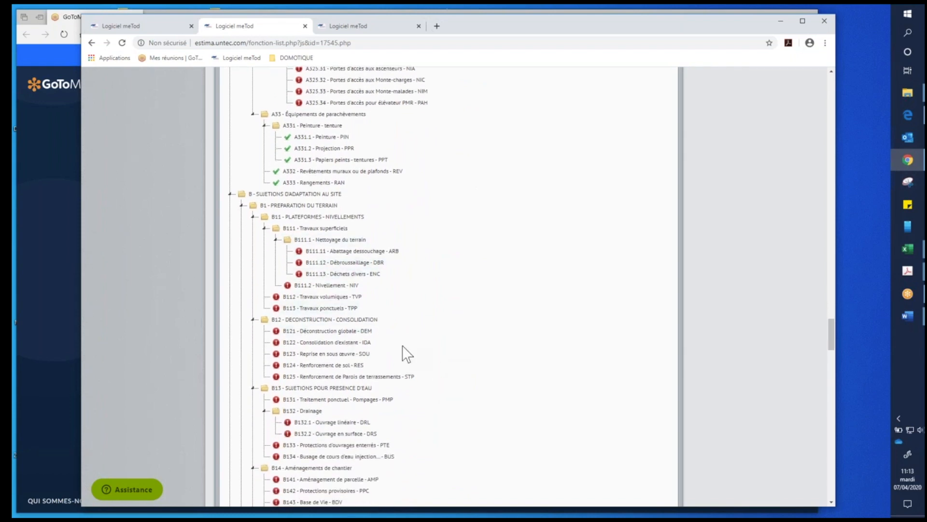
pyautogui.scroll(-4, 402, 345)
pyautogui.scroll(-6, 369, 365)
pyautogui.scroll(-4, 363, 363)
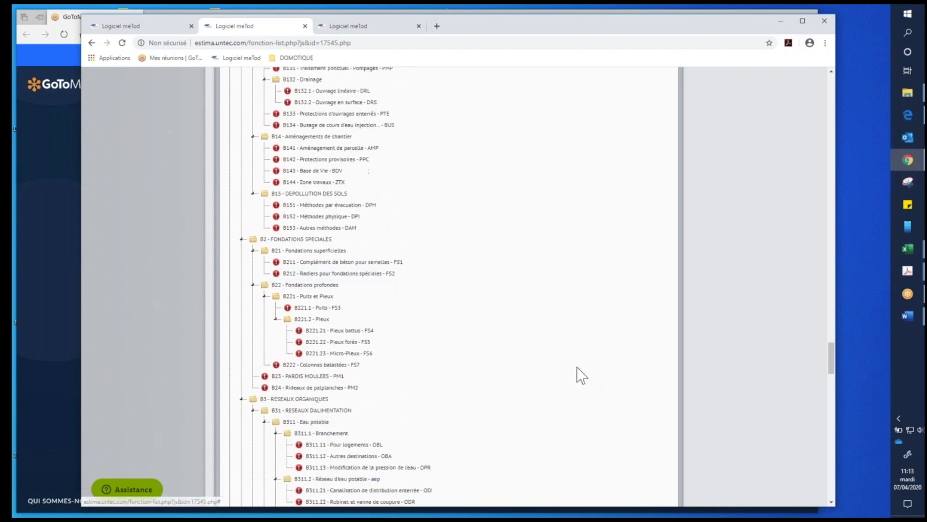
pyautogui.scroll(-1, 546, 425)
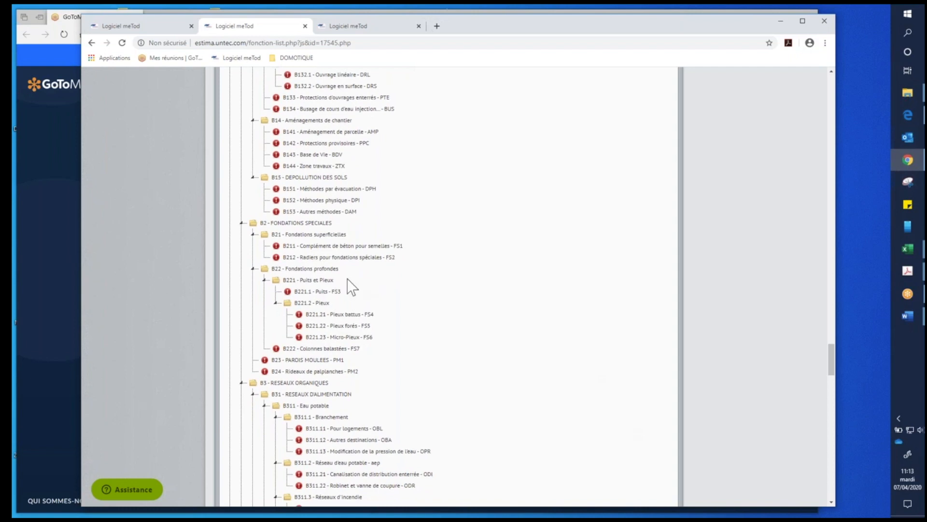
# - Open function B212 Radiers pour fondations spéciales from the function list and view its available articles
pyautogui.click(338, 257)
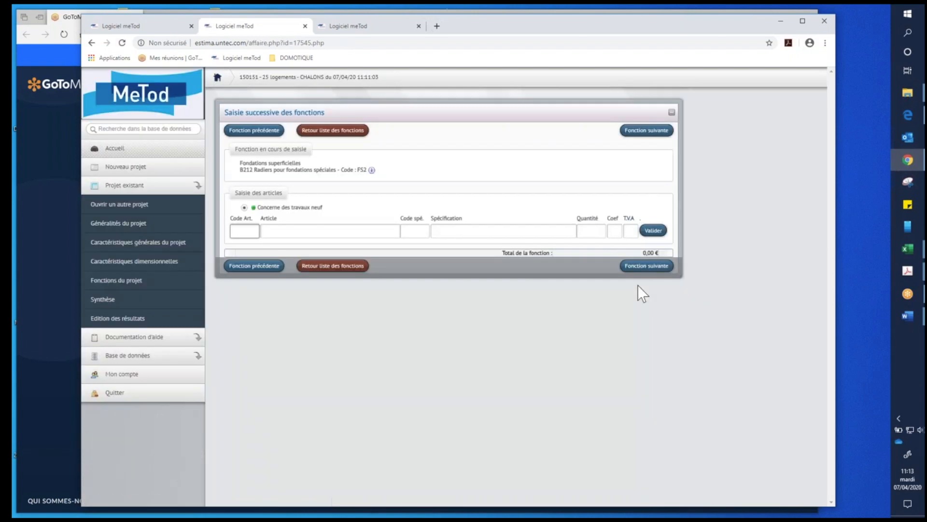
pyautogui.click(251, 231)
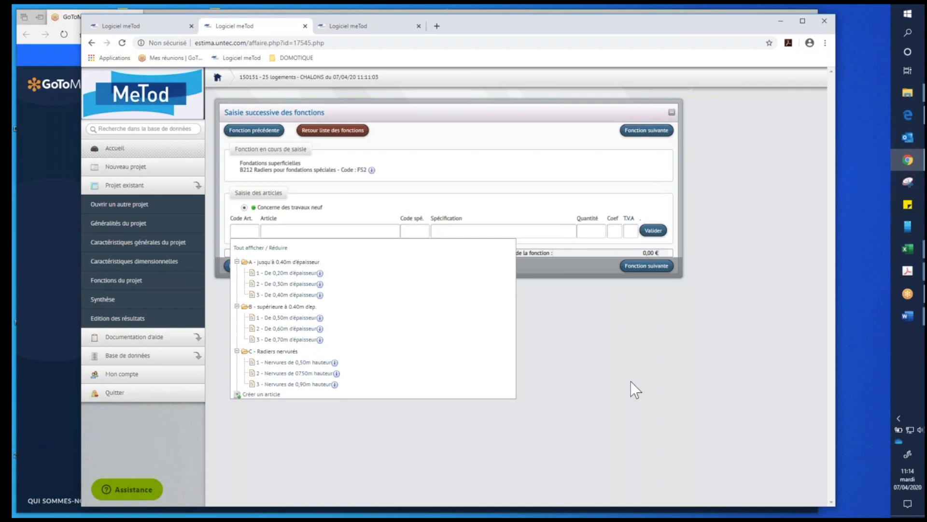
pyautogui.click(248, 230)
# - Open the list of possible corps d'états from the help documentation and look through its numbered lots
pyautogui.click(135, 339)
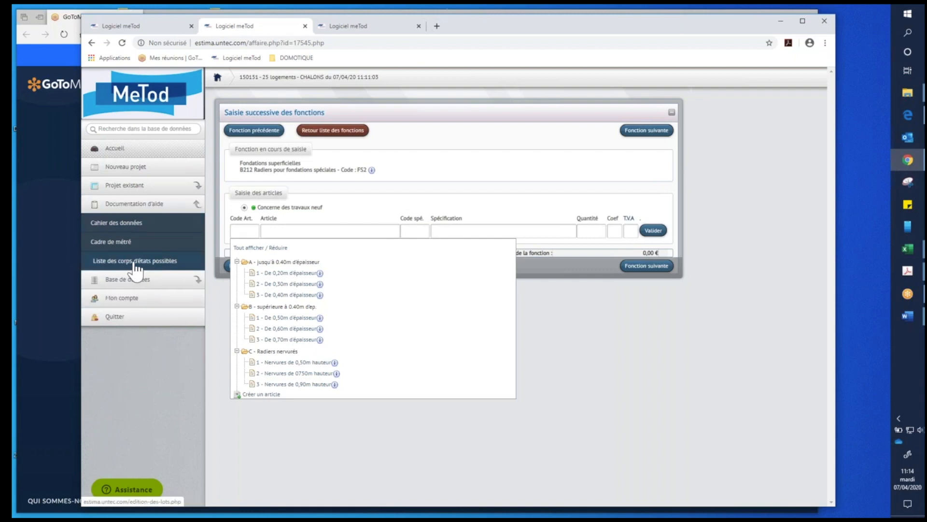
pyautogui.click(160, 267)
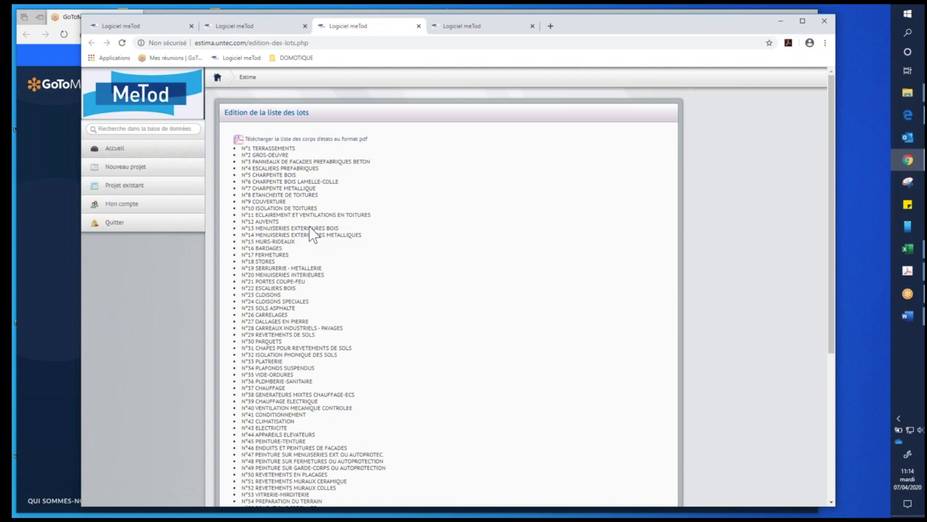
pyautogui.scroll(-3, 372, 316)
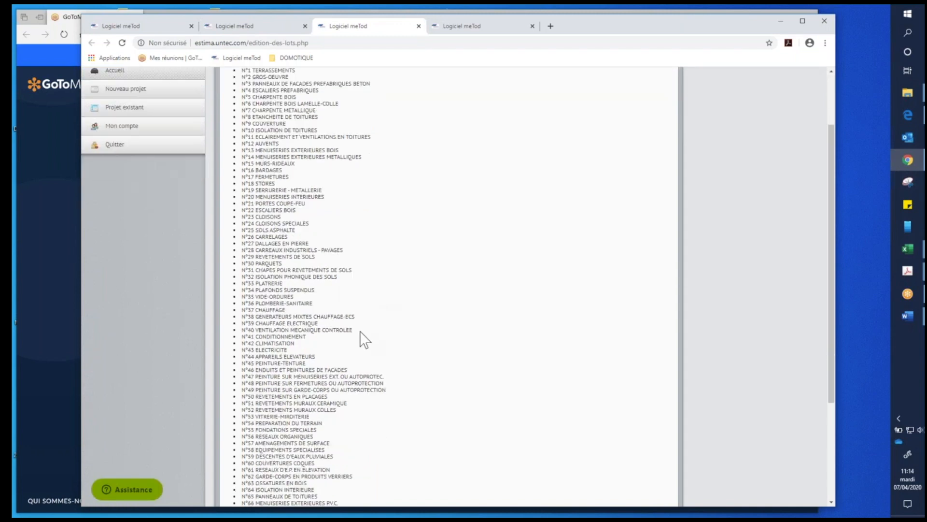
pyautogui.scroll(3, 124, 236)
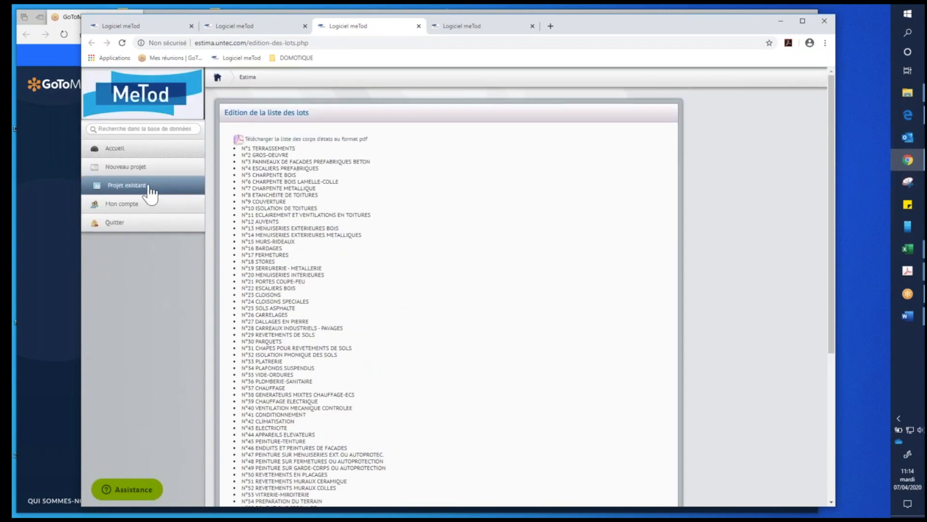
pyautogui.scroll(-3, 408, 318)
pyautogui.scroll(3, 407, 319)
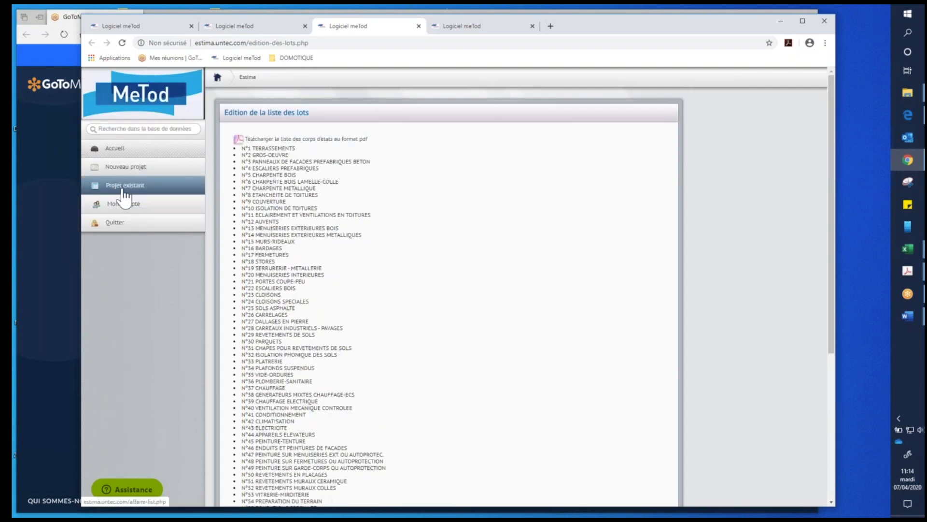
# - Open the existing Estima project 22 Logts Le Clément - PERIGNY and show the options available for its database
pyautogui.click(121, 189)
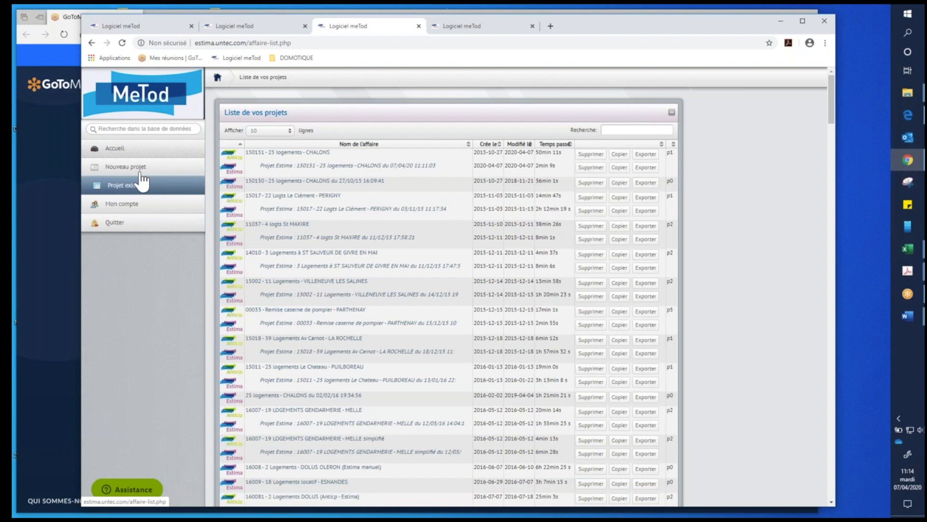
pyautogui.click(284, 216)
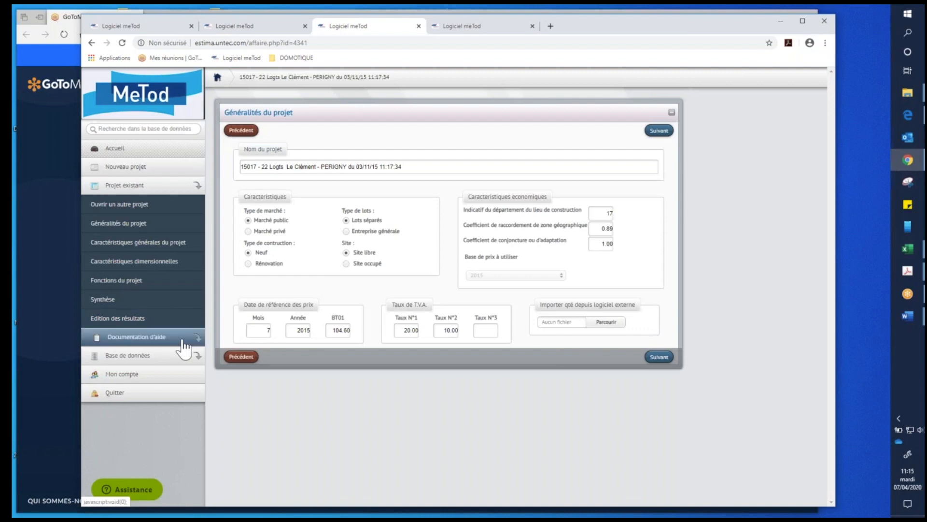
pyautogui.click(198, 359)
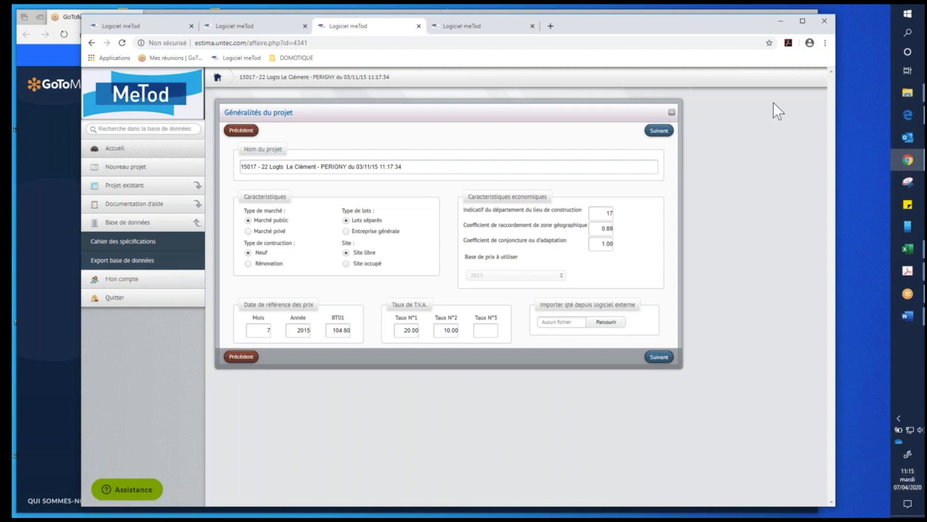
# - Bring the Excel estimate notice into view, examine its ESQ-phase cost breakdown and introductory text, and move the workbook away
pyautogui.moveTo(774, 102); pyautogui.dragTo(388, 54)
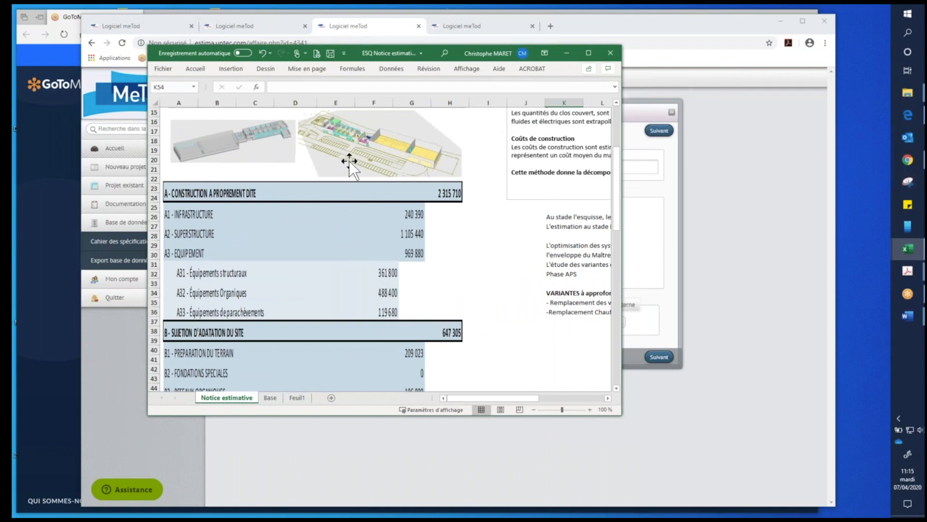
pyautogui.scroll(1, 349, 161)
pyautogui.scroll(2, 349, 161)
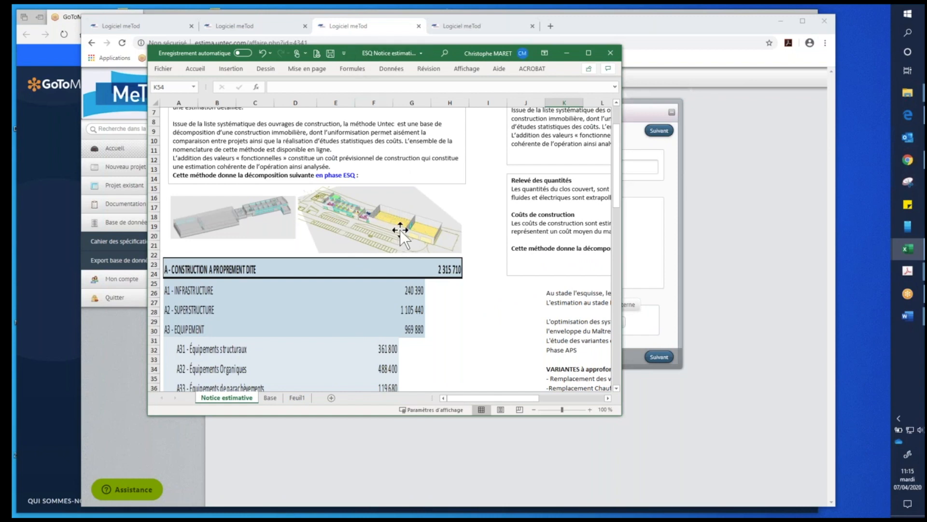
pyautogui.moveTo(359, 51); pyautogui.dragTo(926, 54)
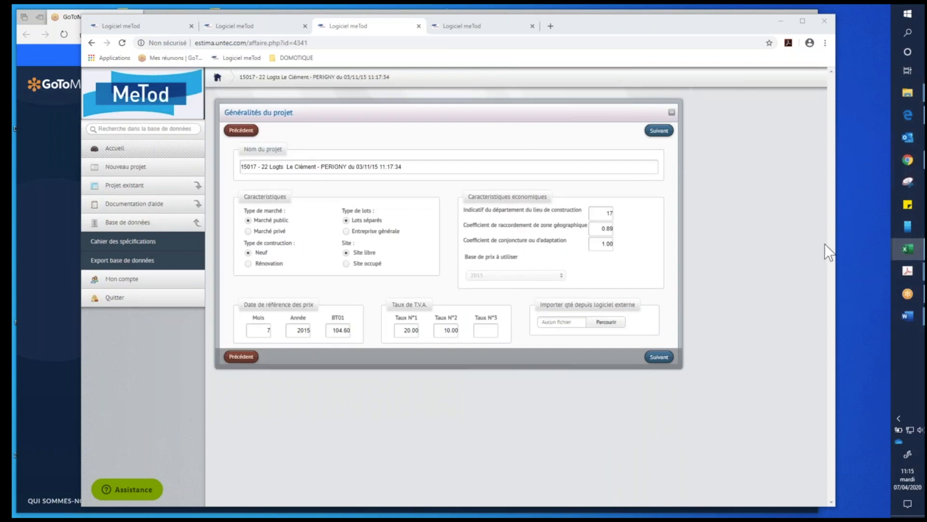
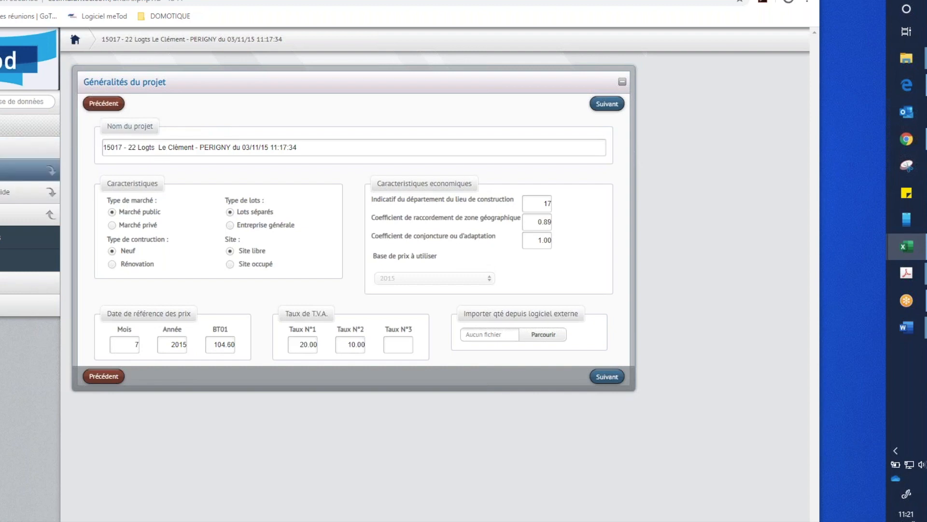
# - Return to the project list and open the Anticip project 14010 - 3 Logements à ST SAUVEUR DE GIVRE EN MAI
pyautogui.click(4, 171)
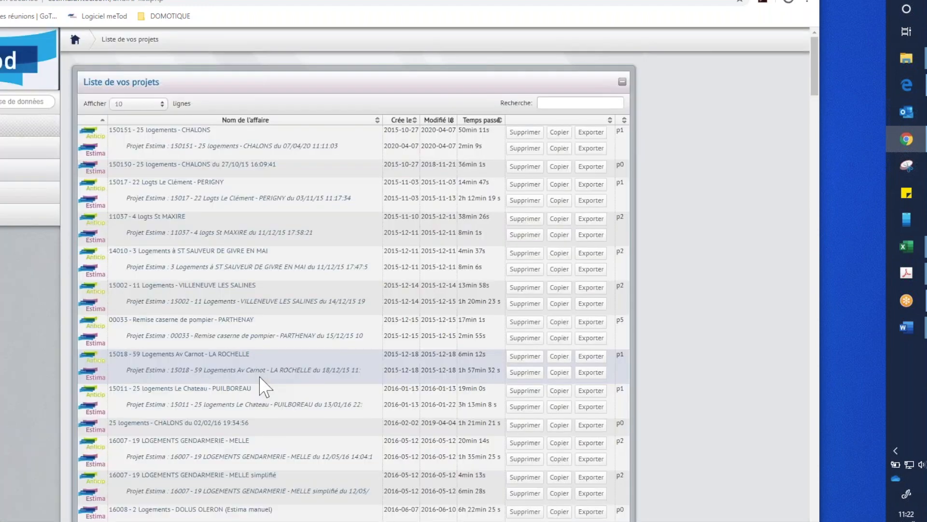
pyautogui.click(508, 313)
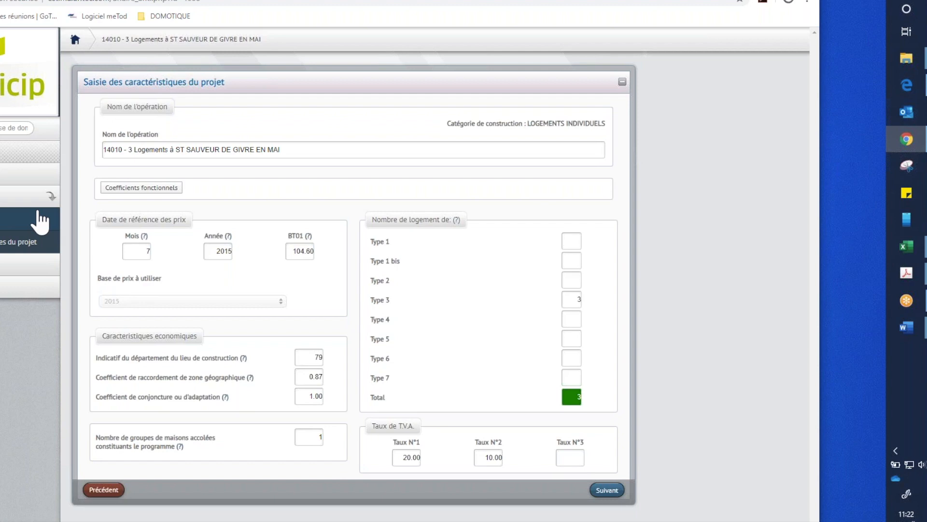
# - Switch to the Nomenclature Méthode UNTEC workbook in Excel, expand B 1 - Préparation du terrain on the Principe sheet, and select B 14 - Aménagements de chantiers
pyautogui.moveTo(921, 252)
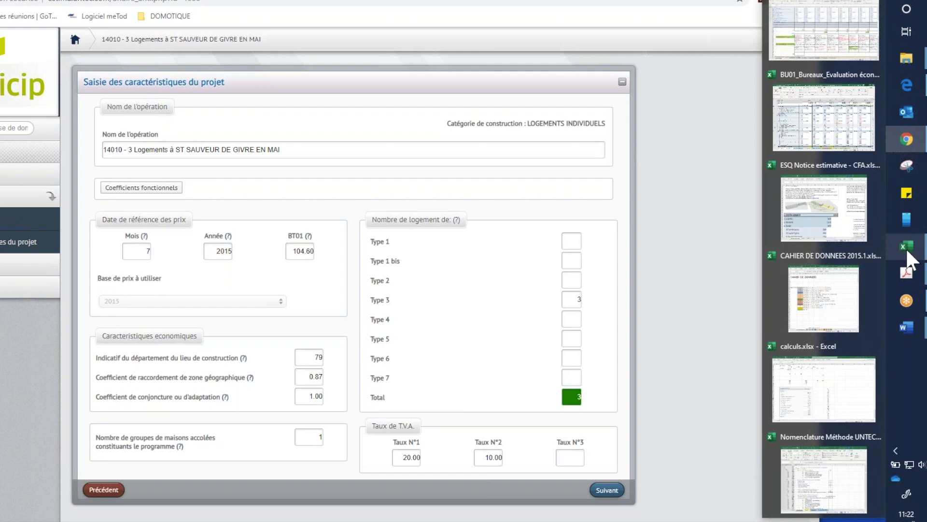
pyautogui.click(853, 441)
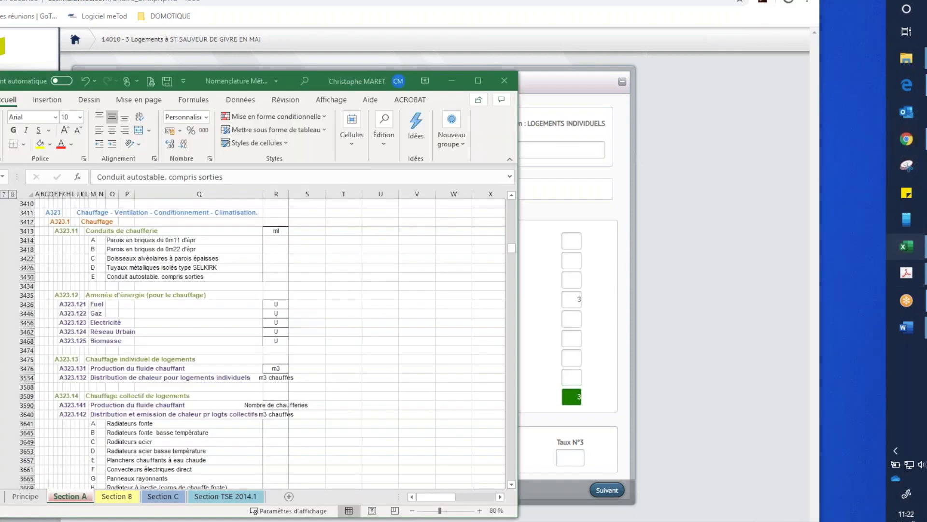
pyautogui.scroll(8, 76, 294)
pyautogui.scroll(-3, 90, 422)
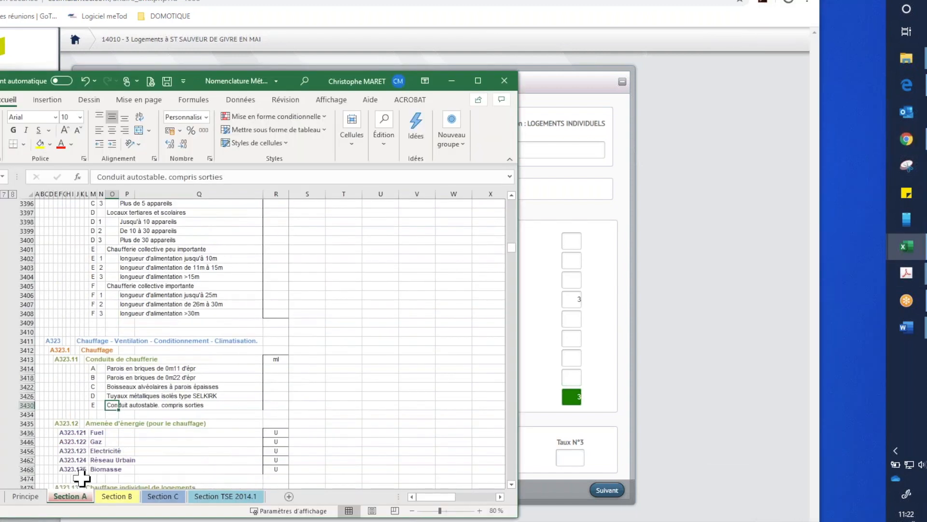
pyautogui.click(21, 495)
pyautogui.scroll(-10, 128, 348)
pyautogui.scroll(1, 132, 334)
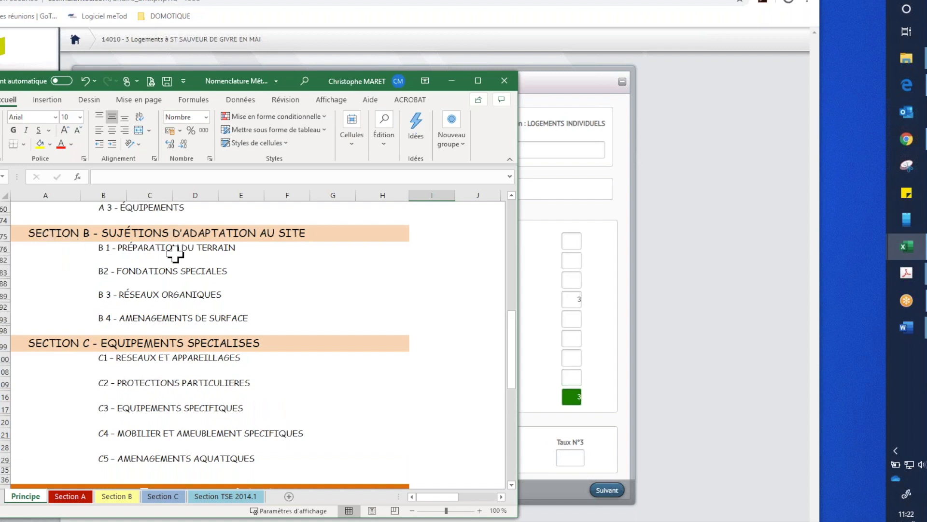
pyautogui.click(1, 260)
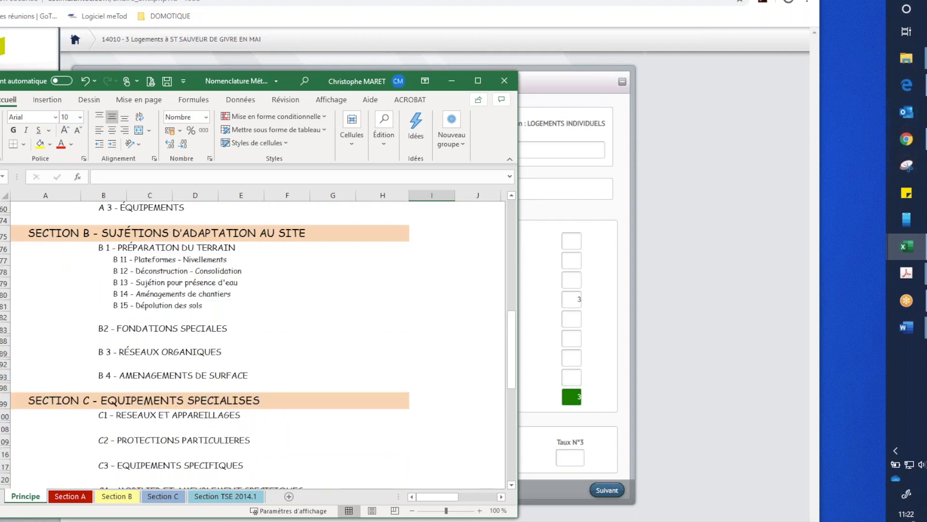
pyautogui.click(121, 294)
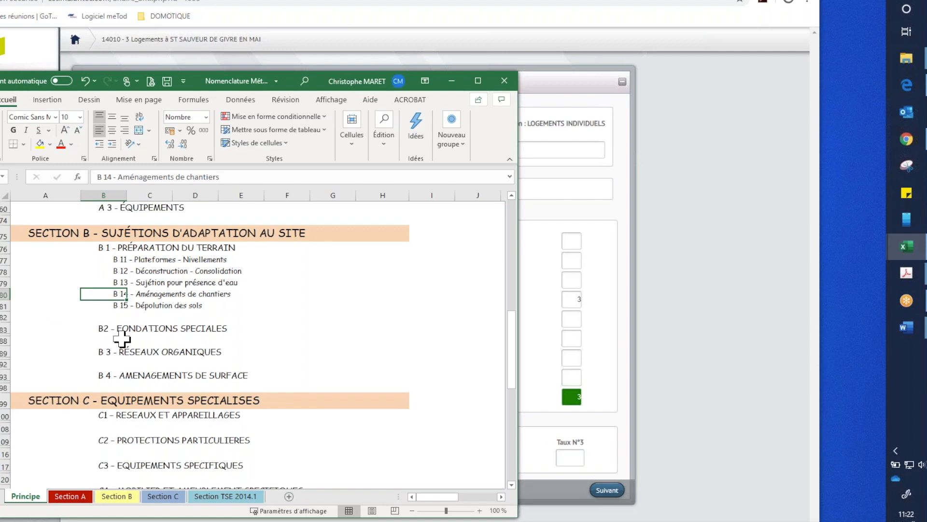
# - On the Section B sheet, expand B1 Préparation du terrain, B13 Sujétions pour présence d'eau and B14 Aménagement de chantier
pyautogui.click(115, 496)
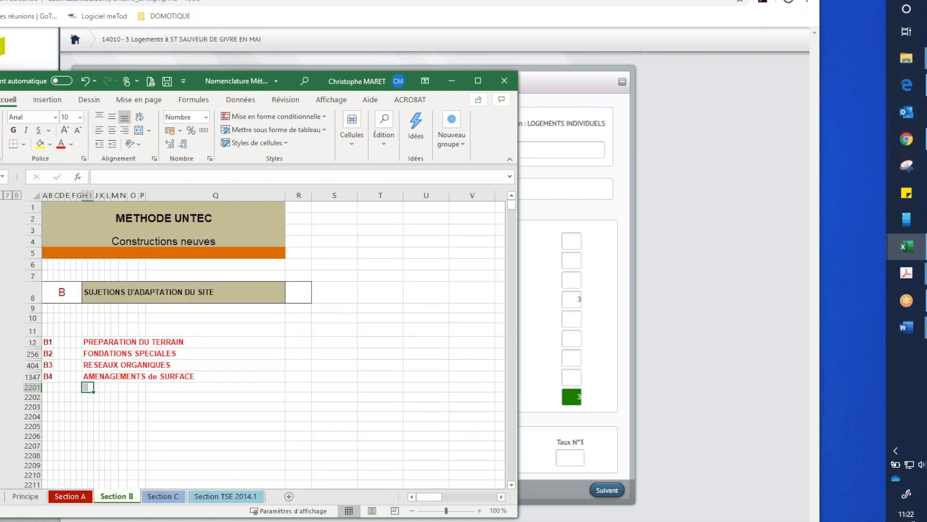
pyautogui.click(1, 342)
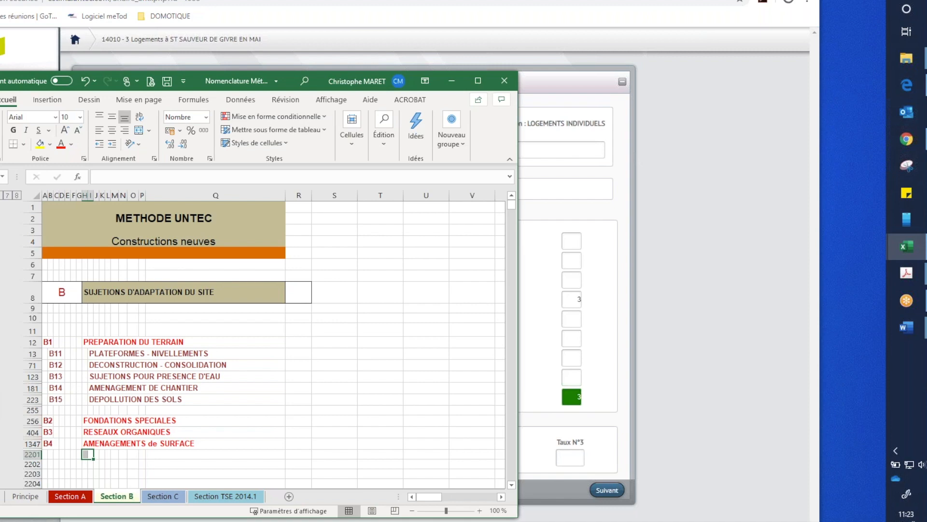
pyautogui.click(1, 376)
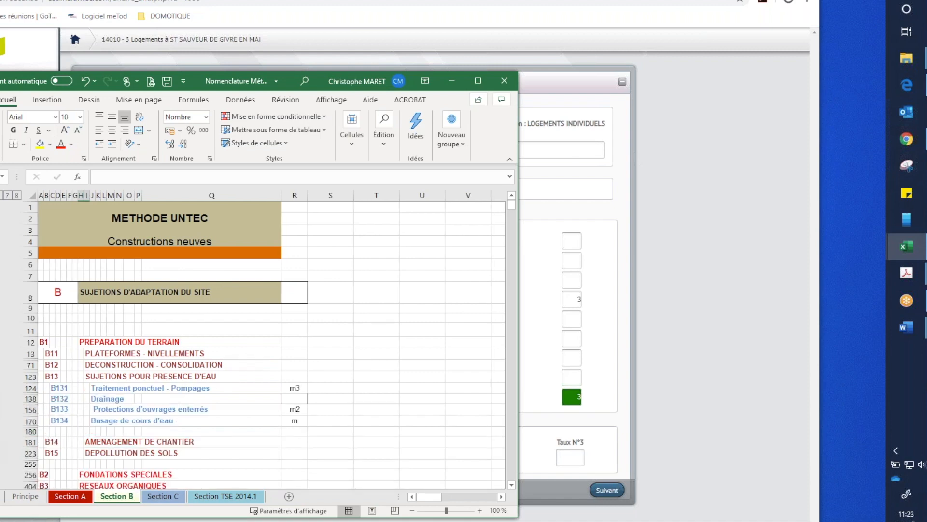
pyautogui.click(1, 441)
pyautogui.scroll(-10, 437, 368)
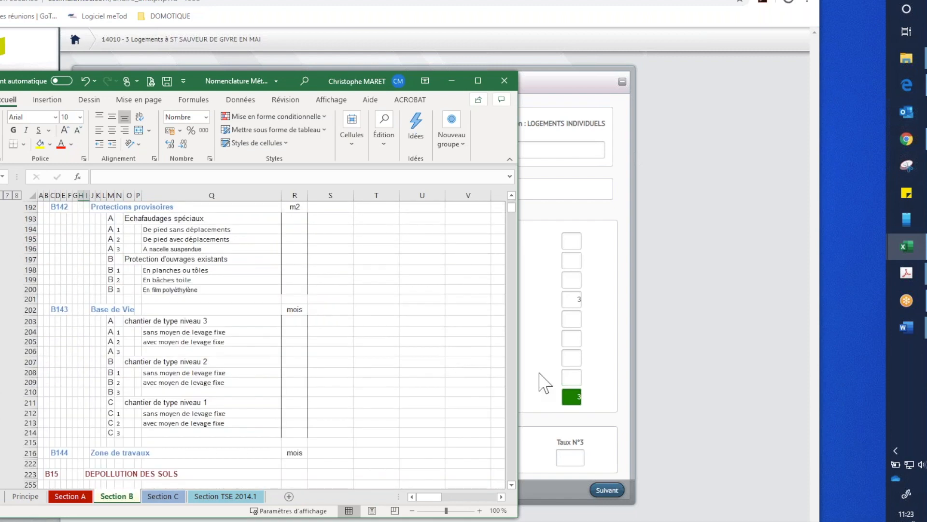
pyautogui.scroll(7, 441, 372)
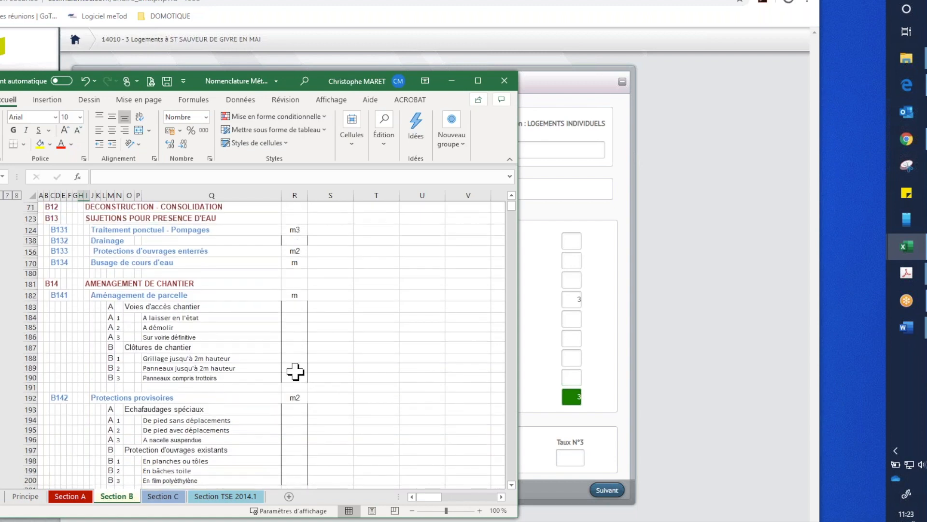
# - Examine the B14 sub-items Aménagement de parcelle, Protections provisoires and Base de Vie, and select the B14 Aménagement de chantier row
pyautogui.click(87, 295)
pyautogui.click(97, 397)
pyautogui.scroll(-2, 234, 336)
pyautogui.click(97, 434)
pyautogui.scroll(-5, 135, 373)
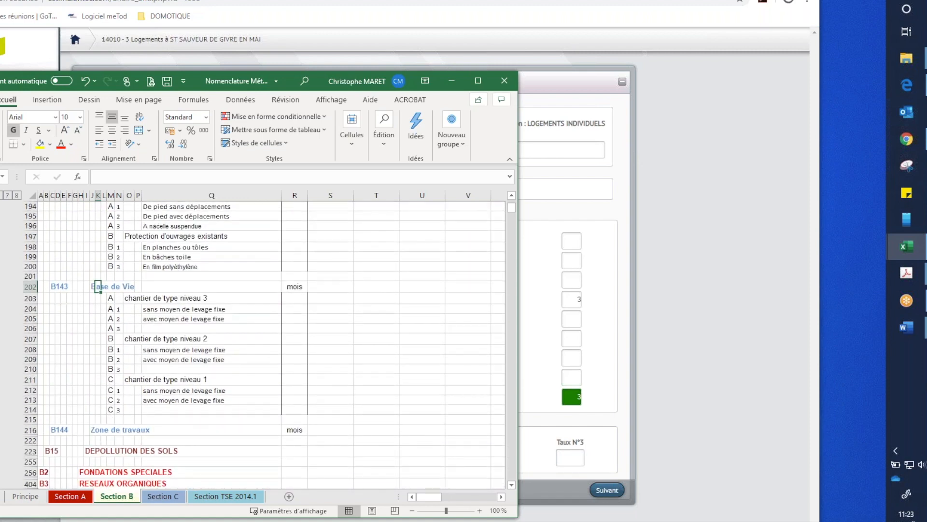
pyautogui.click(1, 440)
pyautogui.scroll(-6, 207, 390)
pyautogui.scroll(10, 184, 372)
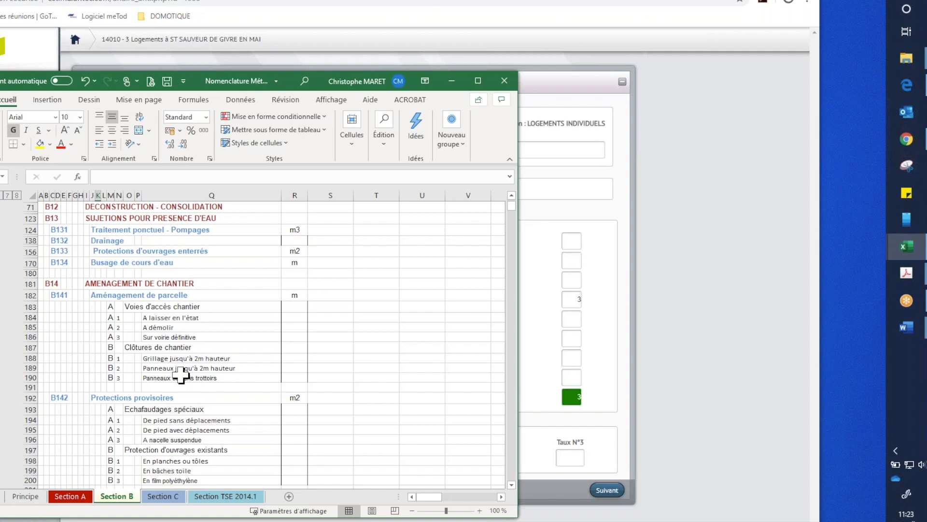
pyautogui.click(31, 283)
pyautogui.scroll(5, 186, 300)
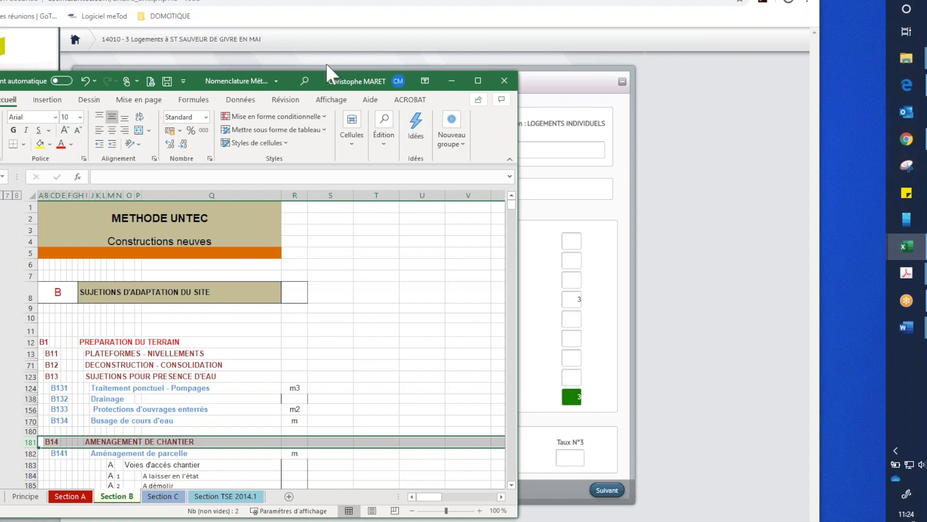
# - Return to the Anticip project in the browser and advance from its general characteristics to the definition of models by dwelling type
pyautogui.click(554, 88)
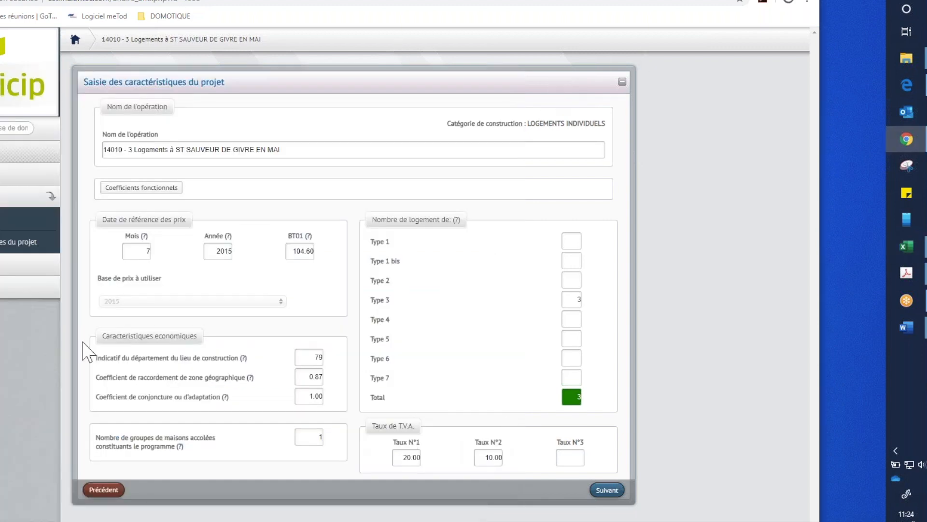
pyautogui.click(604, 489)
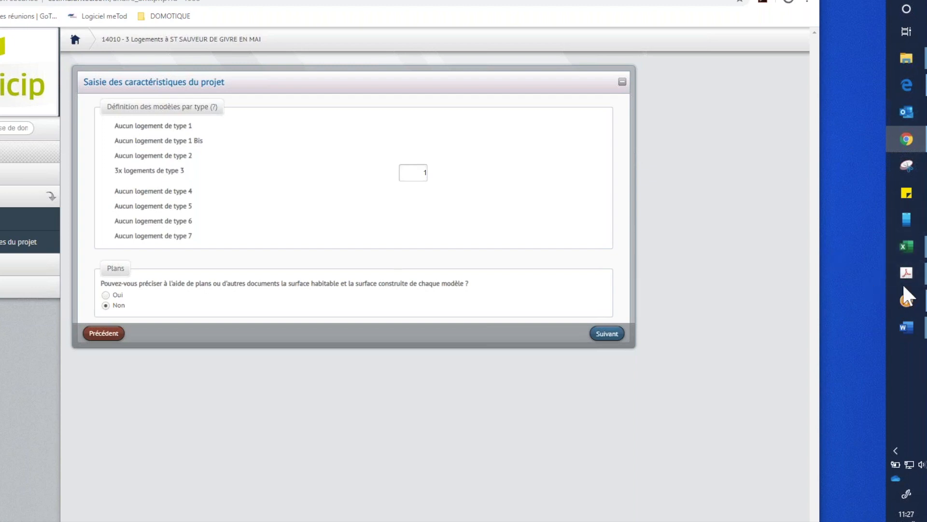
# - Put away the browser window and start closing the Nomenclature Méthode UNTEC workbook
pyautogui.moveTo(922, 297)
pyautogui.click(806, 1)
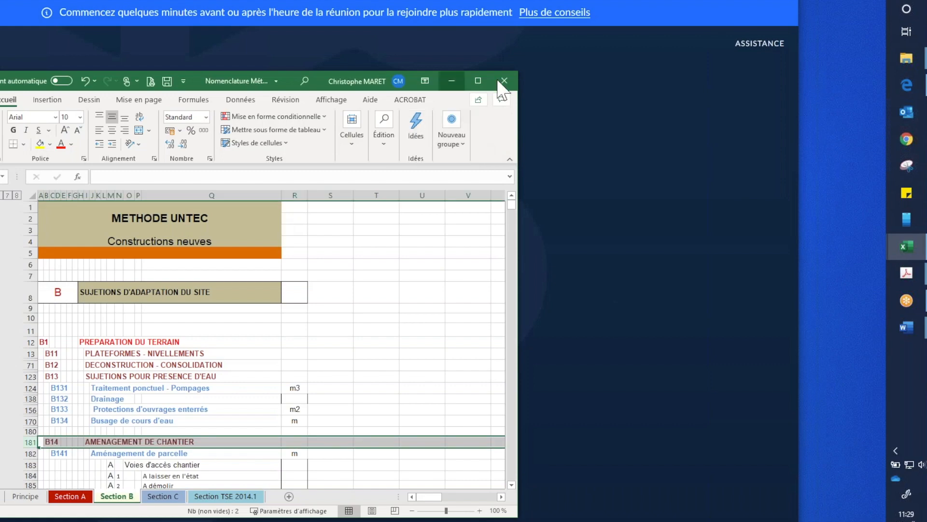
pyautogui.click(504, 81)
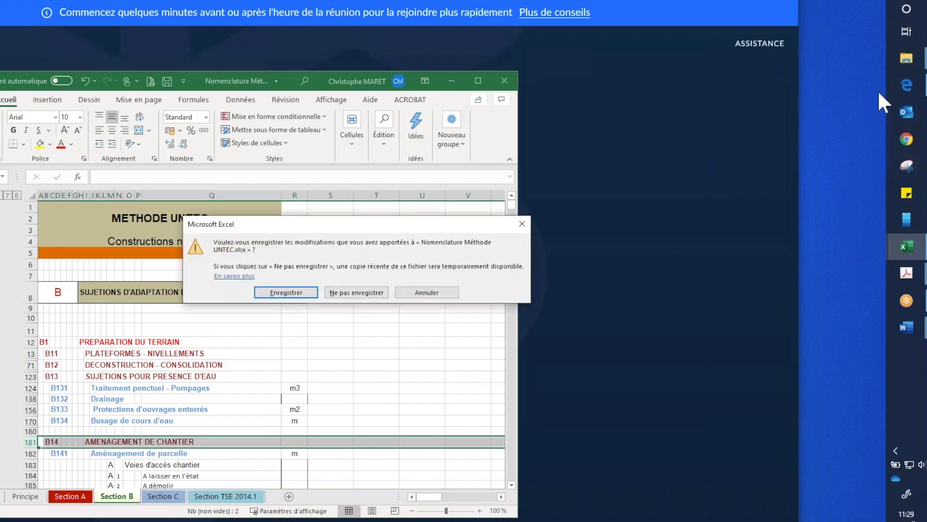